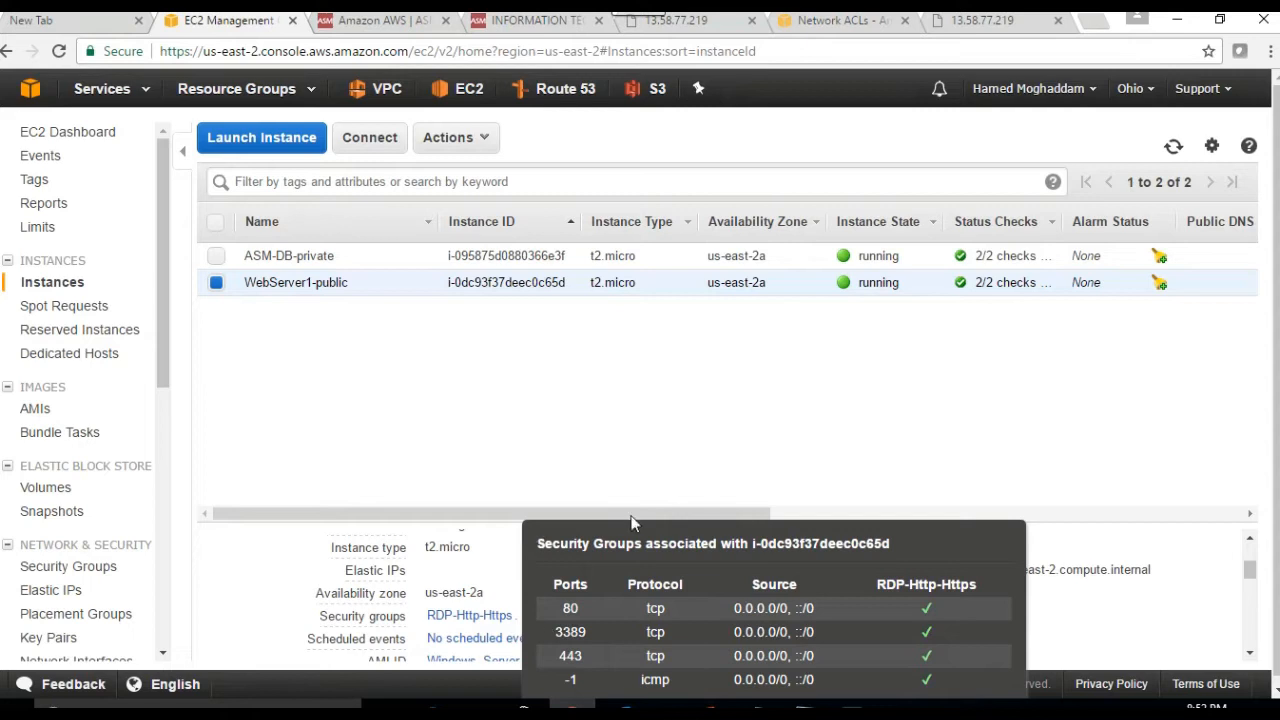
- Open the RDP-Http-Https security group attached to WebServer1-public and review its inbound rules
{"action": "left_click", "coordinate": [1006, 448]}
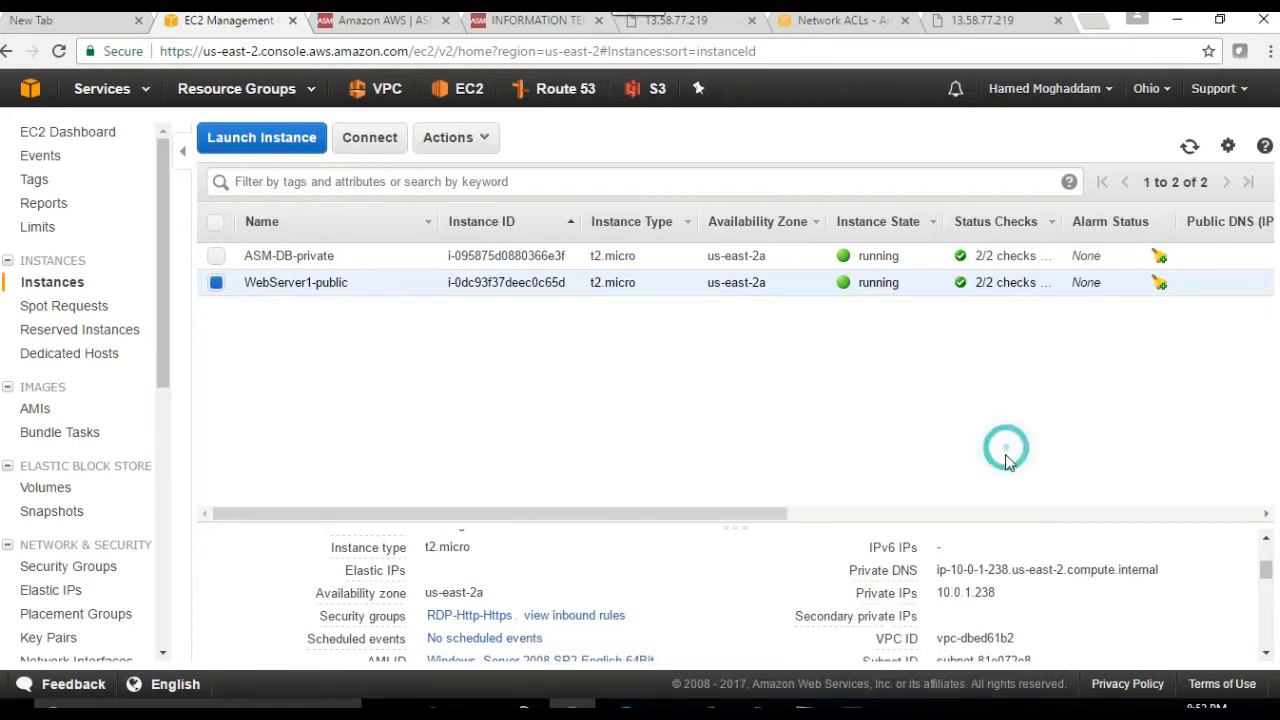
{"action": "left_click", "coordinate": [470, 616]}
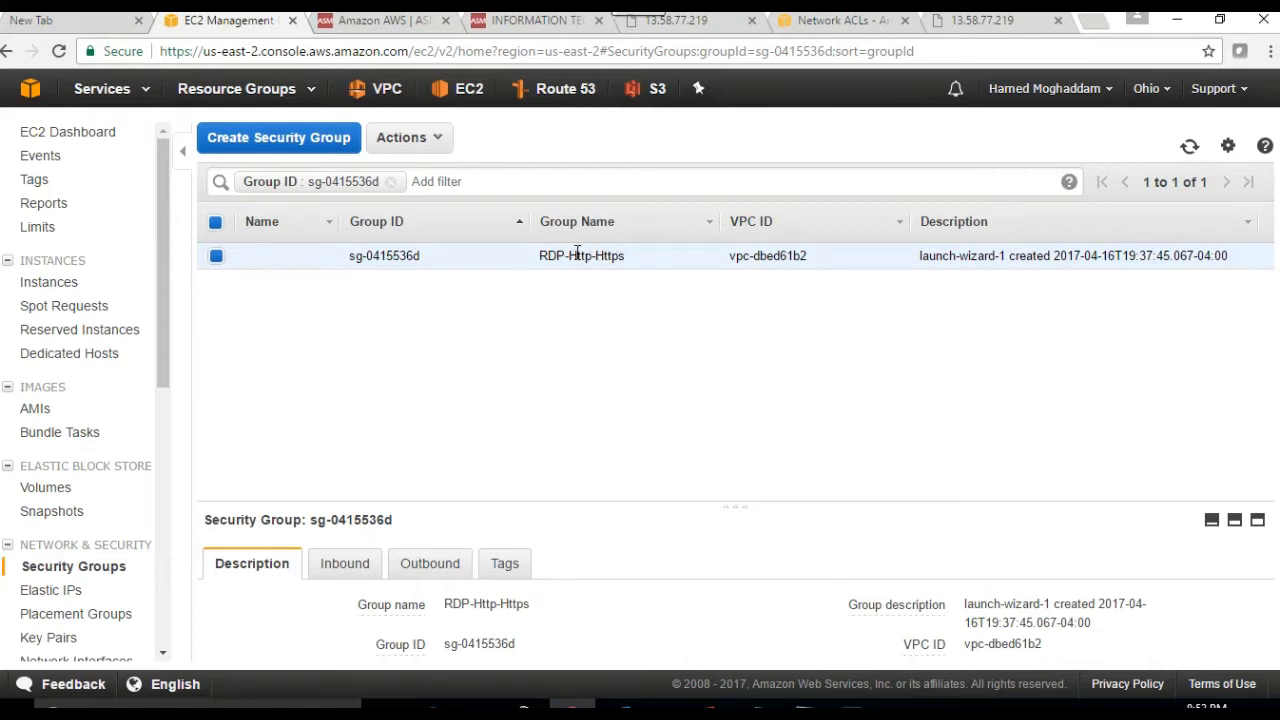
{"action": "left_click", "coordinate": [352, 571]}
{"action": "scroll", "coordinate": [445, 565], "scroll_direction": "down", "scroll_amount": 3}
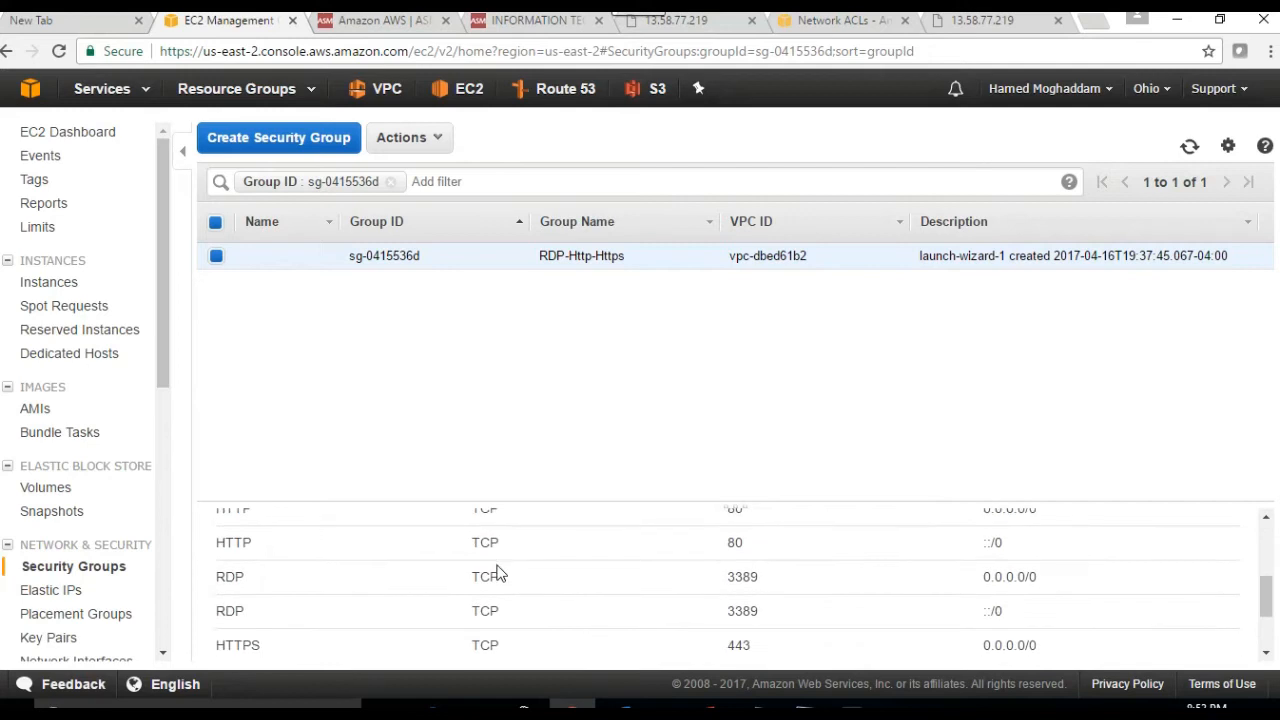
{"action": "left_click_drag", "start_coordinate": [254, 546], "coordinate": [215, 556]}
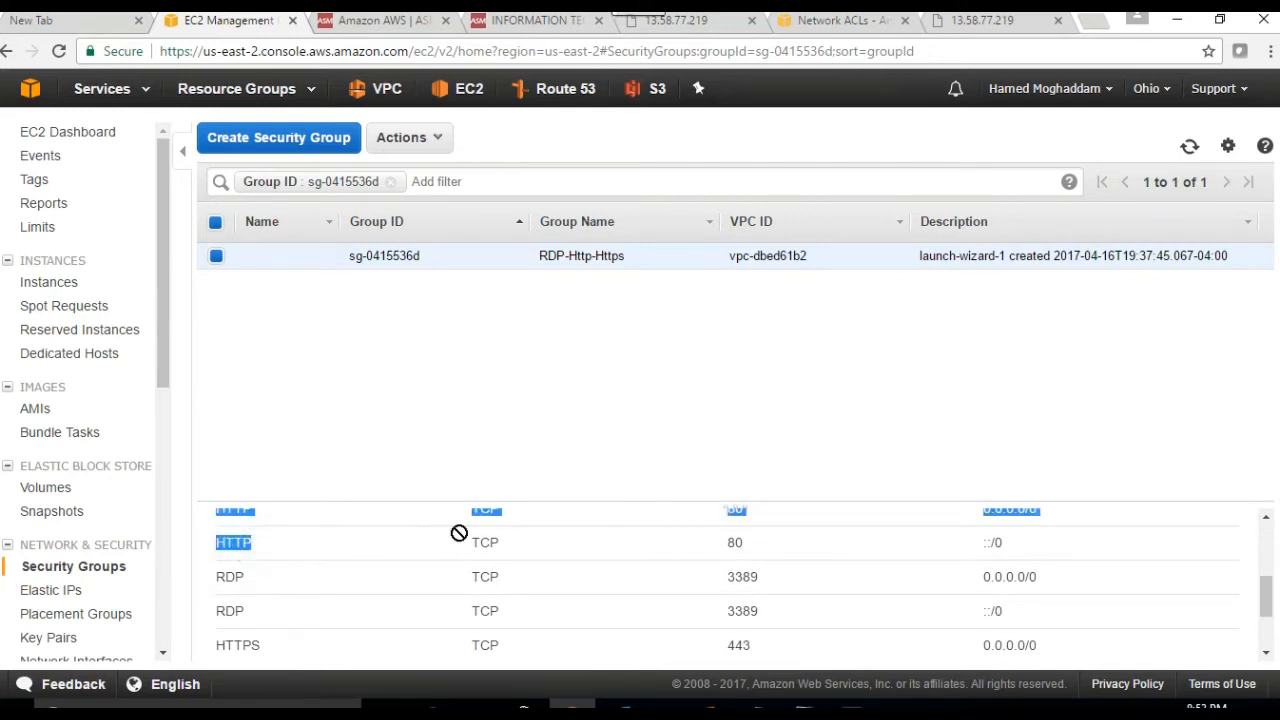
{"action": "scroll", "coordinate": [1030, 580], "scroll_direction": "up", "scroll_amount": 1}
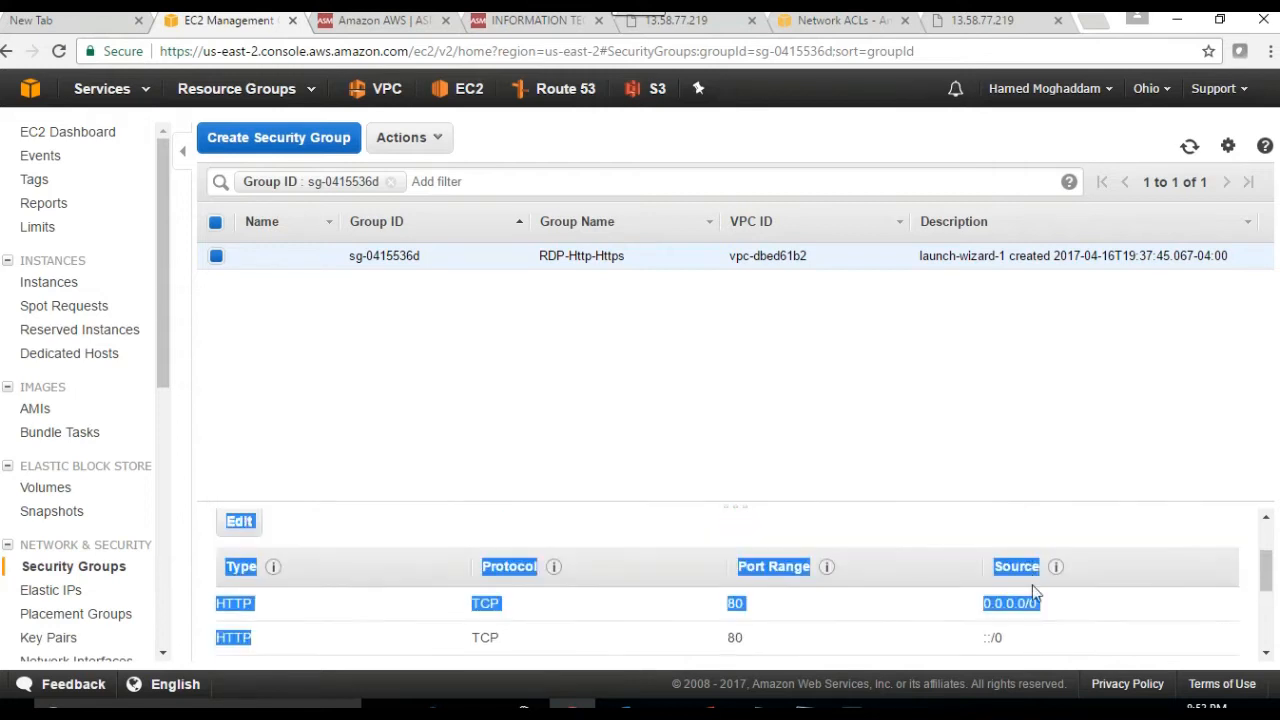
{"action": "left_click", "coordinate": [441, 649]}
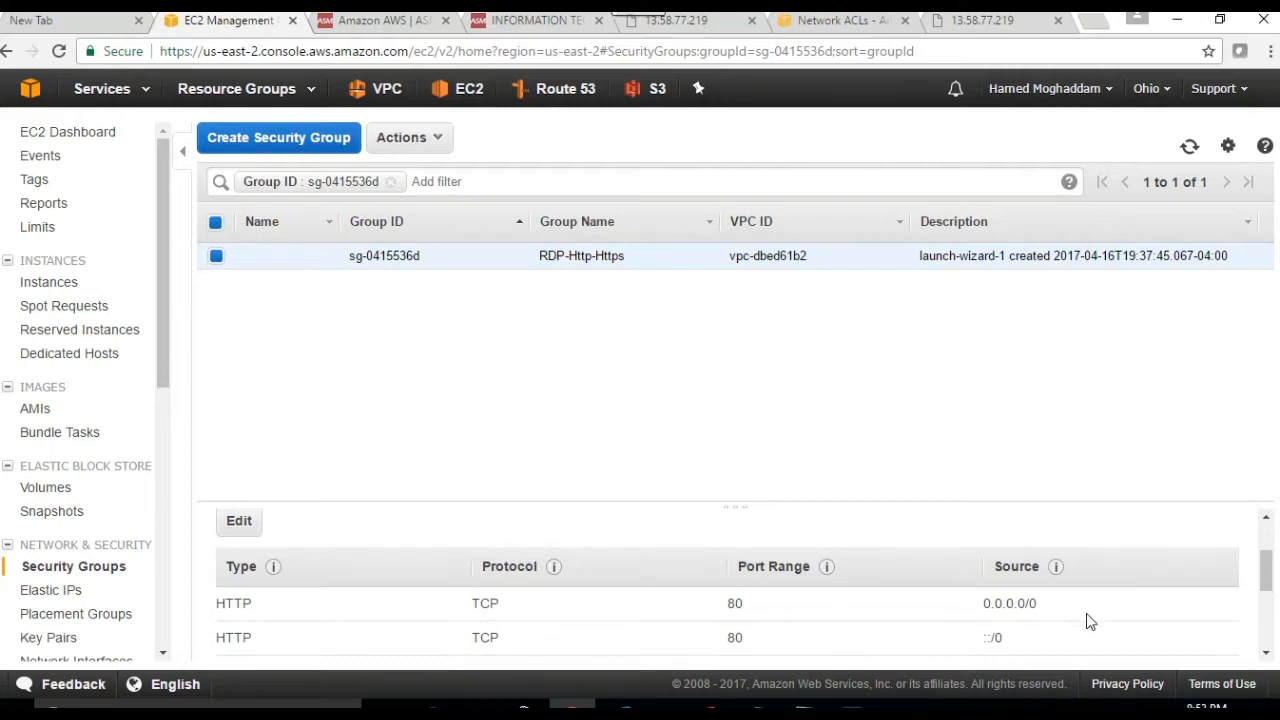
{"action": "scroll", "coordinate": [833, 609], "scroll_direction": "down", "scroll_amount": 2}
{"action": "scroll", "coordinate": [1008, 594], "scroll_direction": "up", "scroll_amount": 2}
{"action": "scroll", "coordinate": [540, 568], "scroll_direction": "up", "scroll_amount": 2}
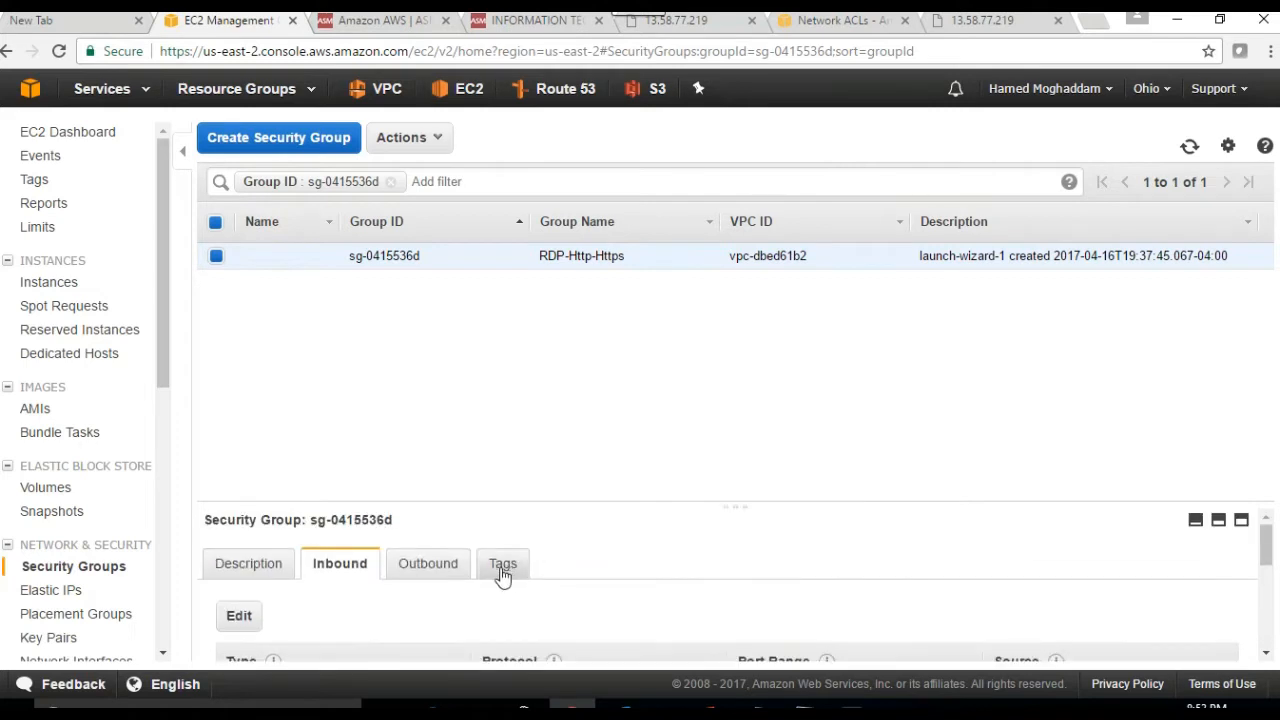
- Review the outbound rules of the RDP-Http-Https security group
{"action": "left_click", "coordinate": [428, 567]}
{"action": "scroll", "coordinate": [447, 587], "scroll_direction": "down", "scroll_amount": 1}
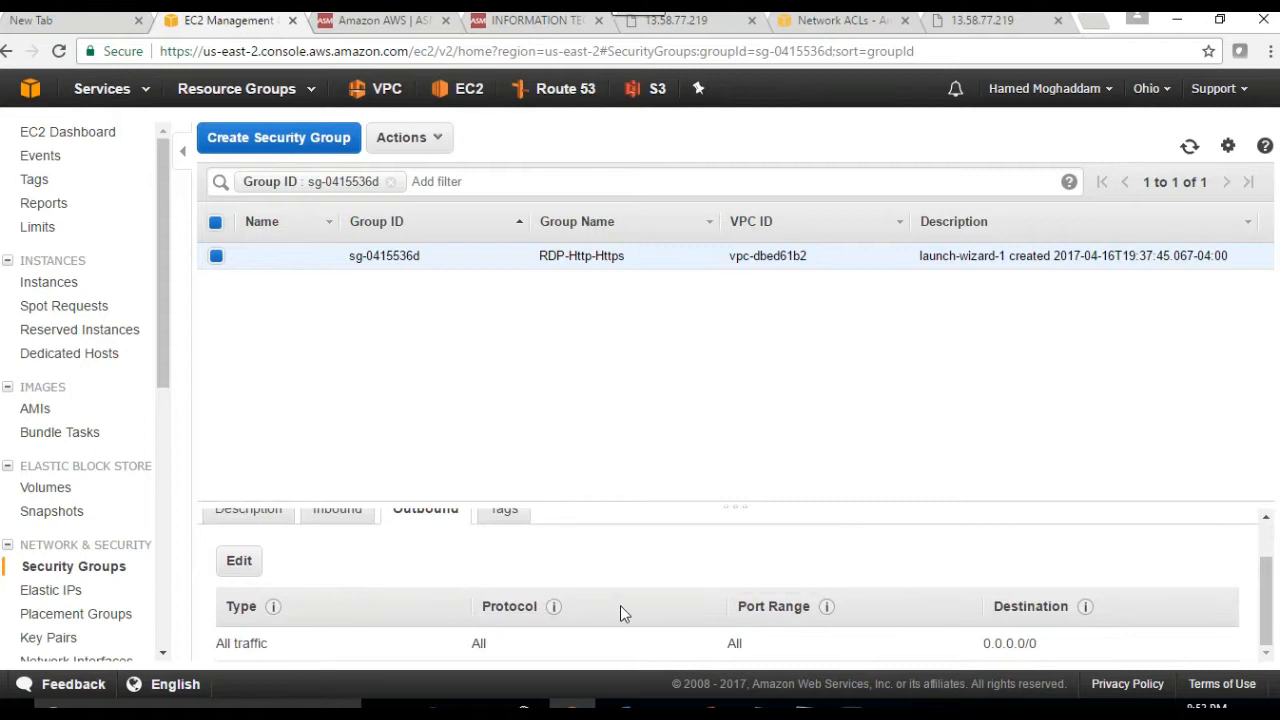
{"action": "scroll", "coordinate": [620, 605], "scroll_direction": "up", "scroll_amount": 1}
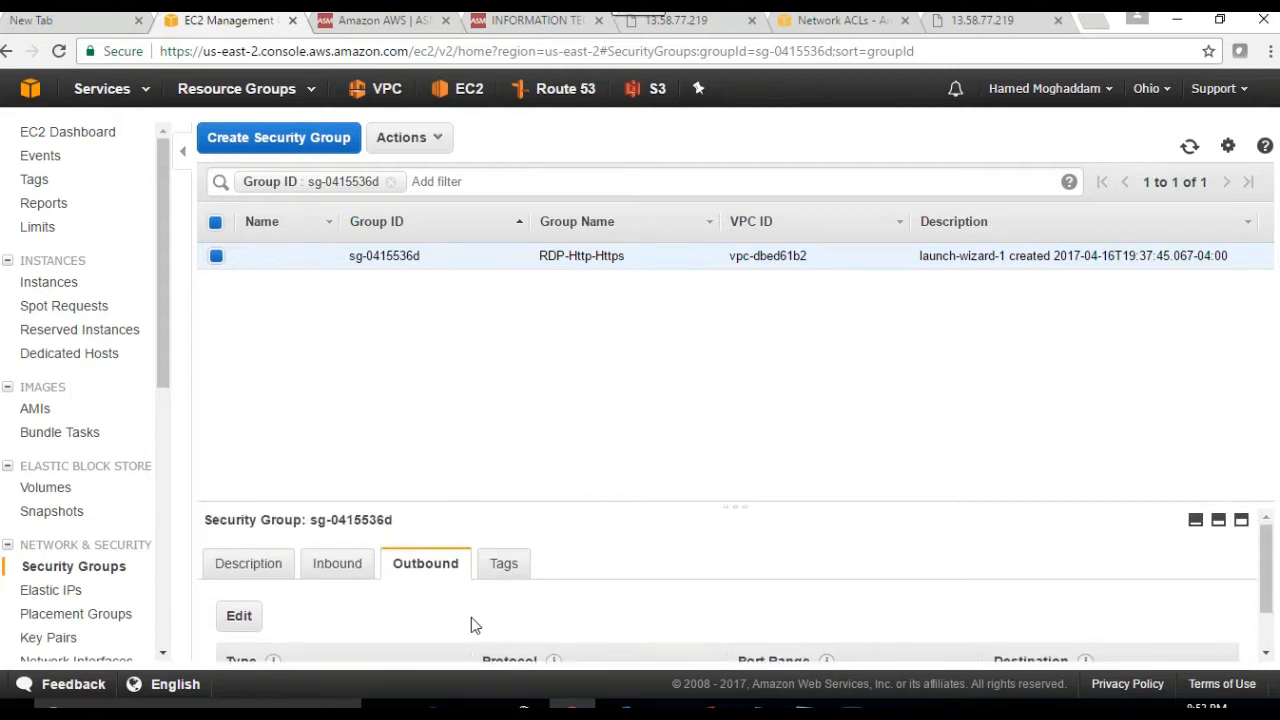
- Delete both HTTP port 80 inbound rules from the RDP-Http-Https security group and save the rule set
{"action": "left_click", "coordinate": [343, 578]}
{"action": "scroll", "coordinate": [400, 614], "scroll_direction": "down", "scroll_amount": 3}
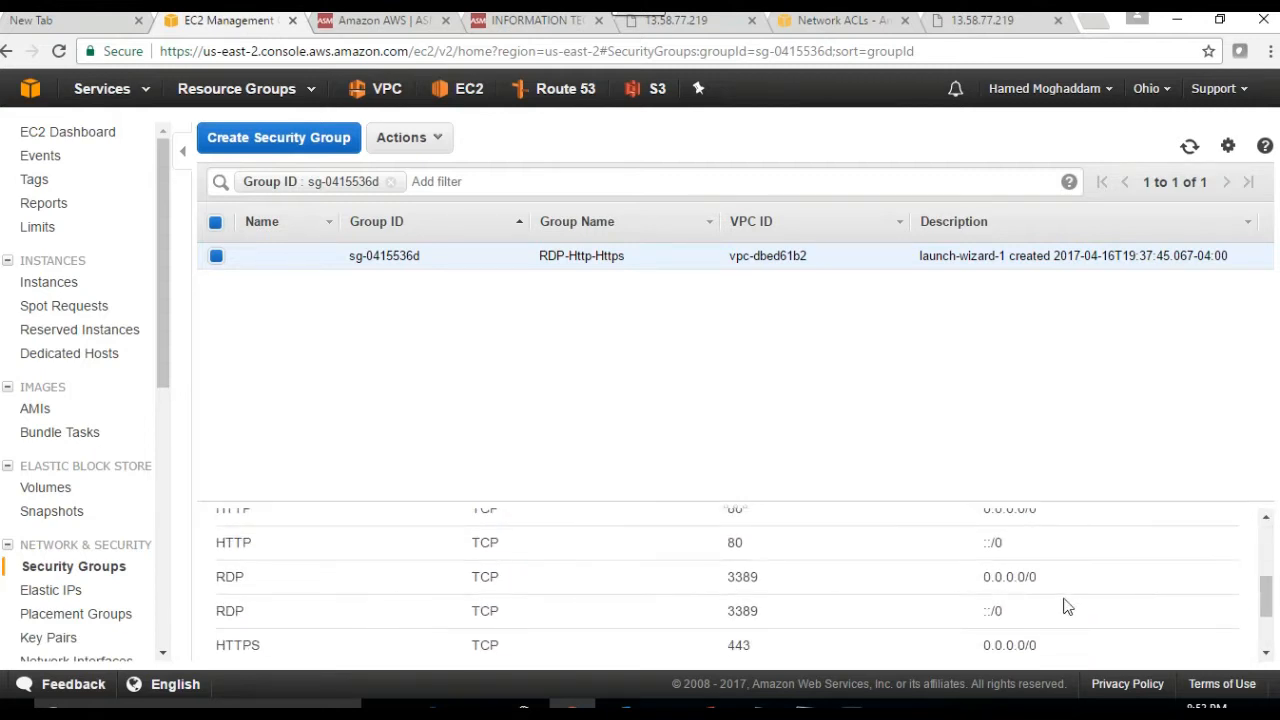
{"action": "mouse_move", "coordinate": [1268, 600]}
{"action": "left_mouse_down"}
{"action": "mouse_move", "coordinate": [1267, 582]}
{"action": "mouse_move", "coordinate": [1270, 622]}
{"action": "mouse_move", "coordinate": [1265, 584]}
{"action": "left_mouse_up"}
{"action": "scroll", "coordinate": [1265, 584], "scroll_direction": "up", "scroll_amount": 1}
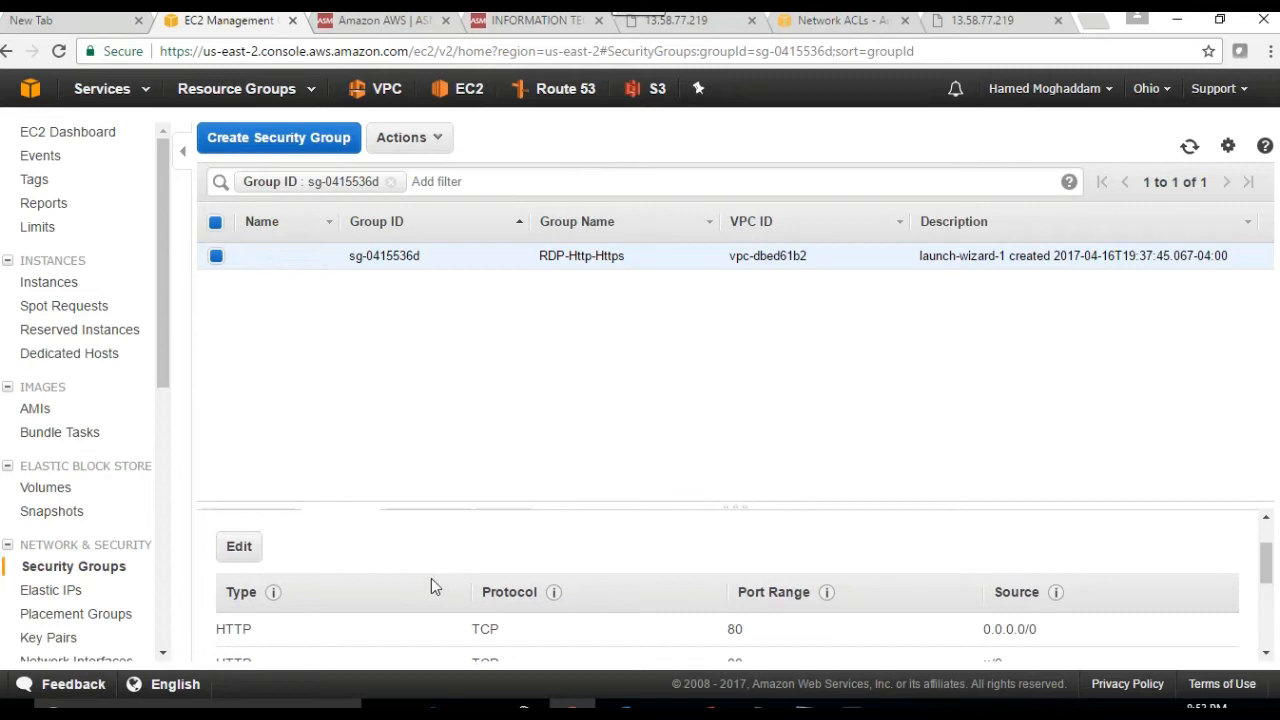
{"action": "left_click", "coordinate": [239, 546]}
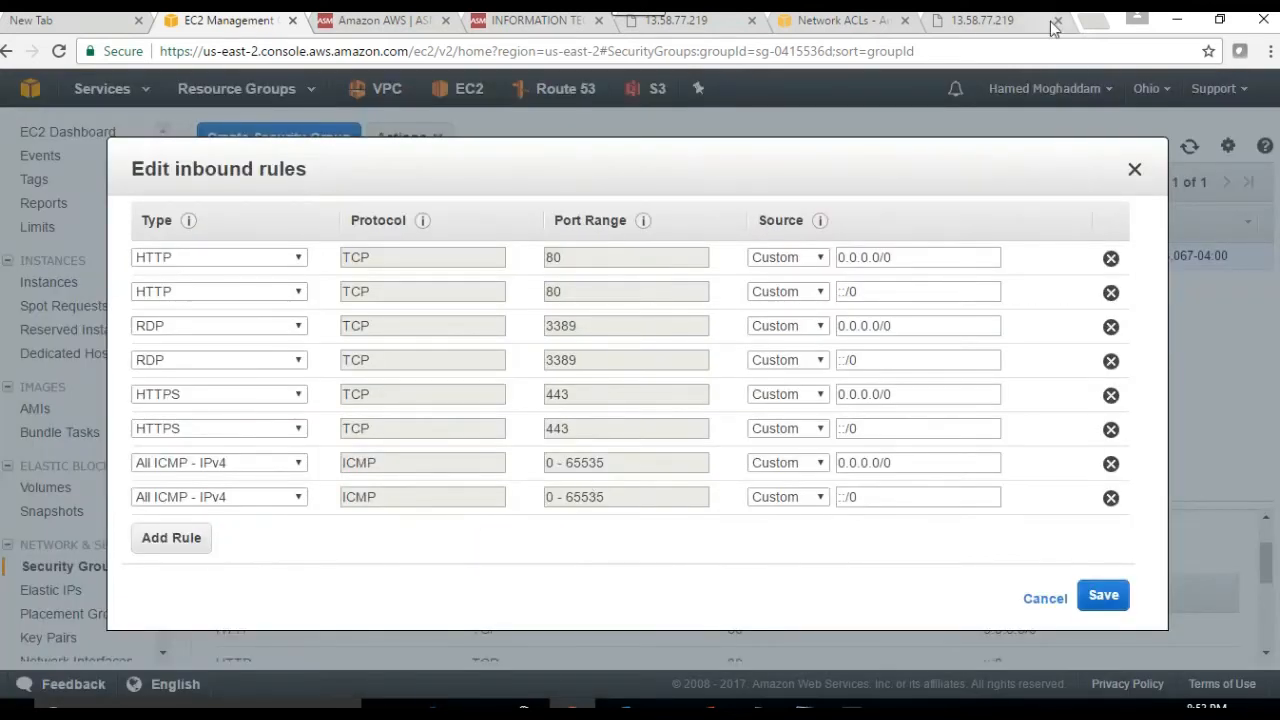
{"action": "left_click", "coordinate": [1111, 259]}
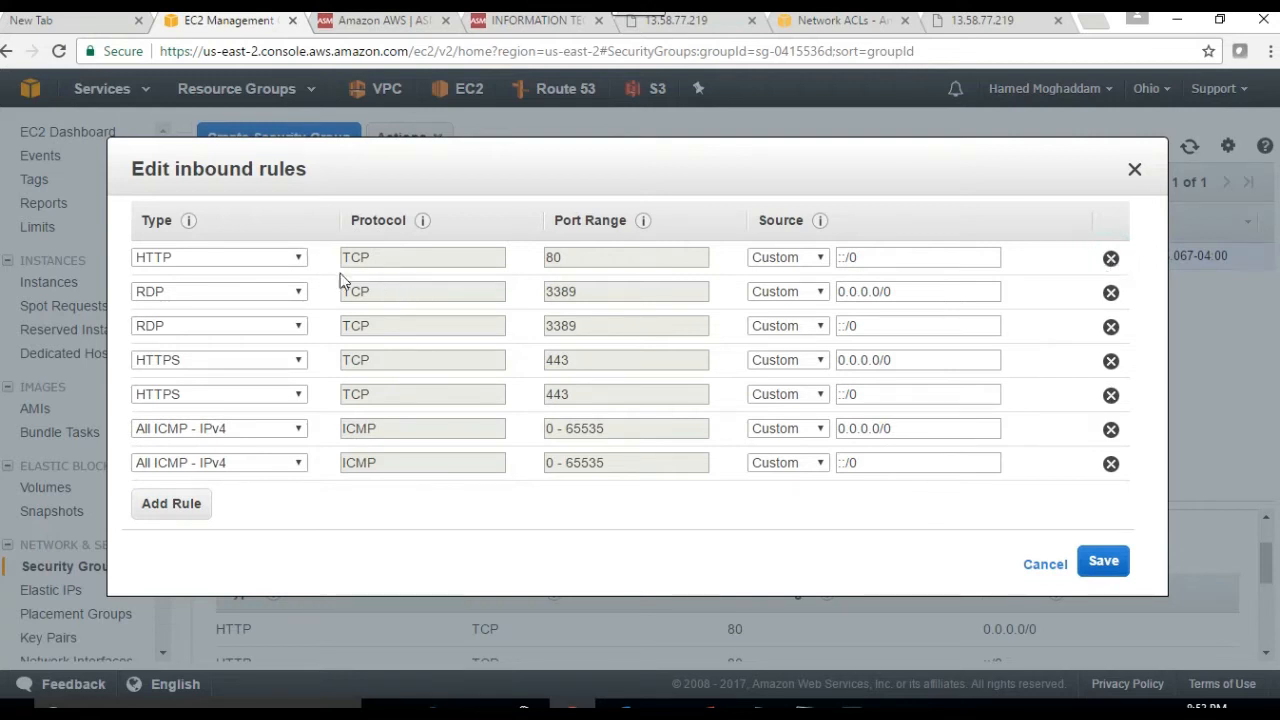
{"action": "left_click", "coordinate": [1113, 260]}
{"action": "left_click", "coordinate": [1116, 534]}
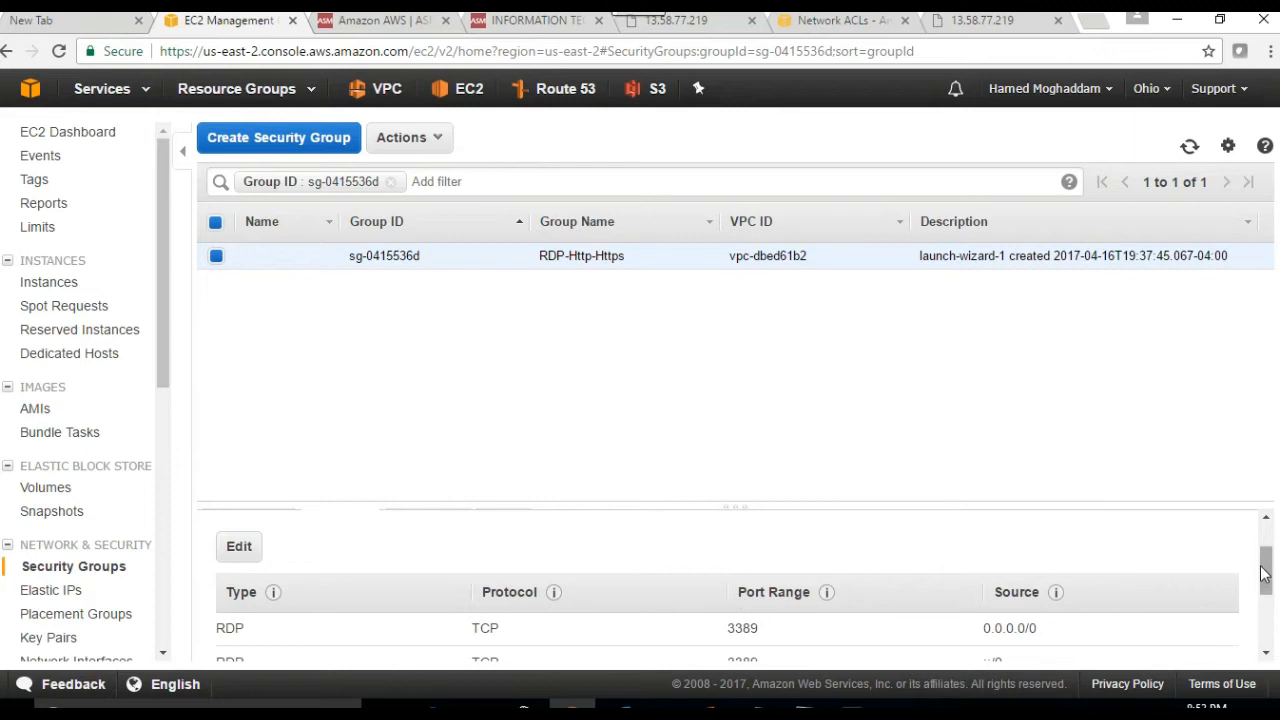
{"action": "left_click", "coordinate": [239, 550]}
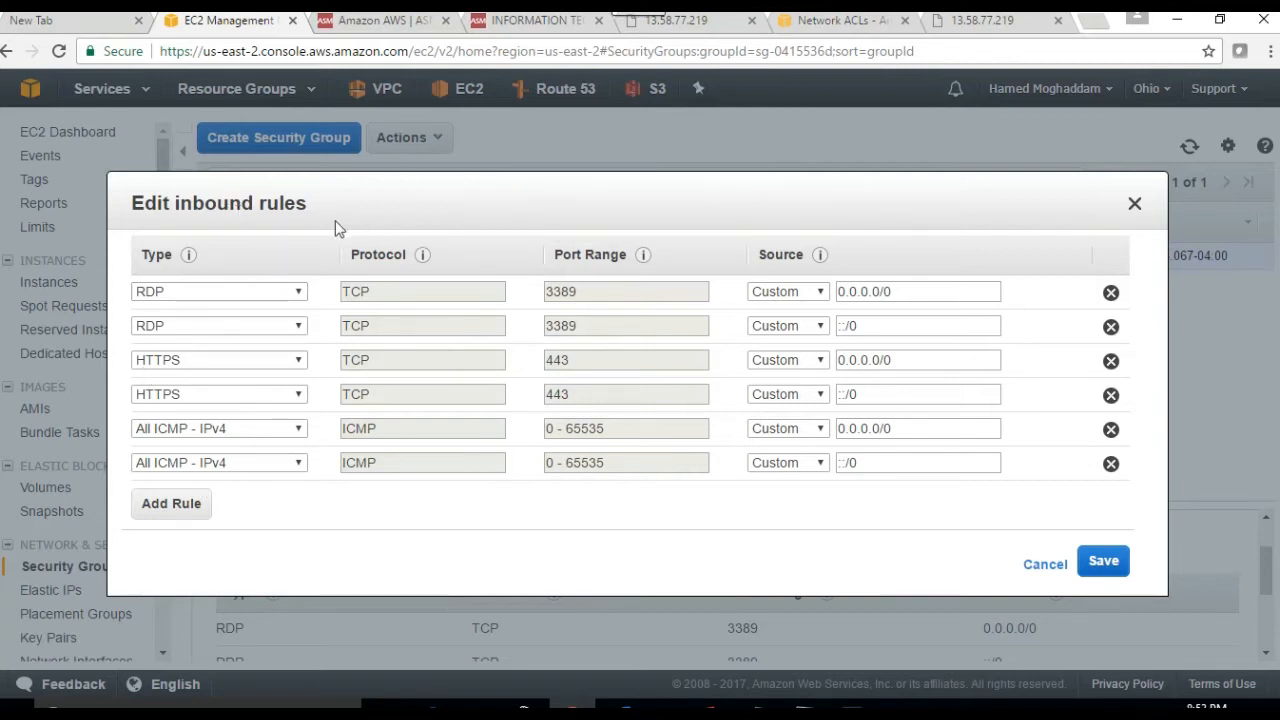
{"action": "left_click", "coordinate": [1112, 564]}
- Reload the web server page at 13.58.77.219 to test HTTP access
{"action": "left_click", "coordinate": [975, 24]}
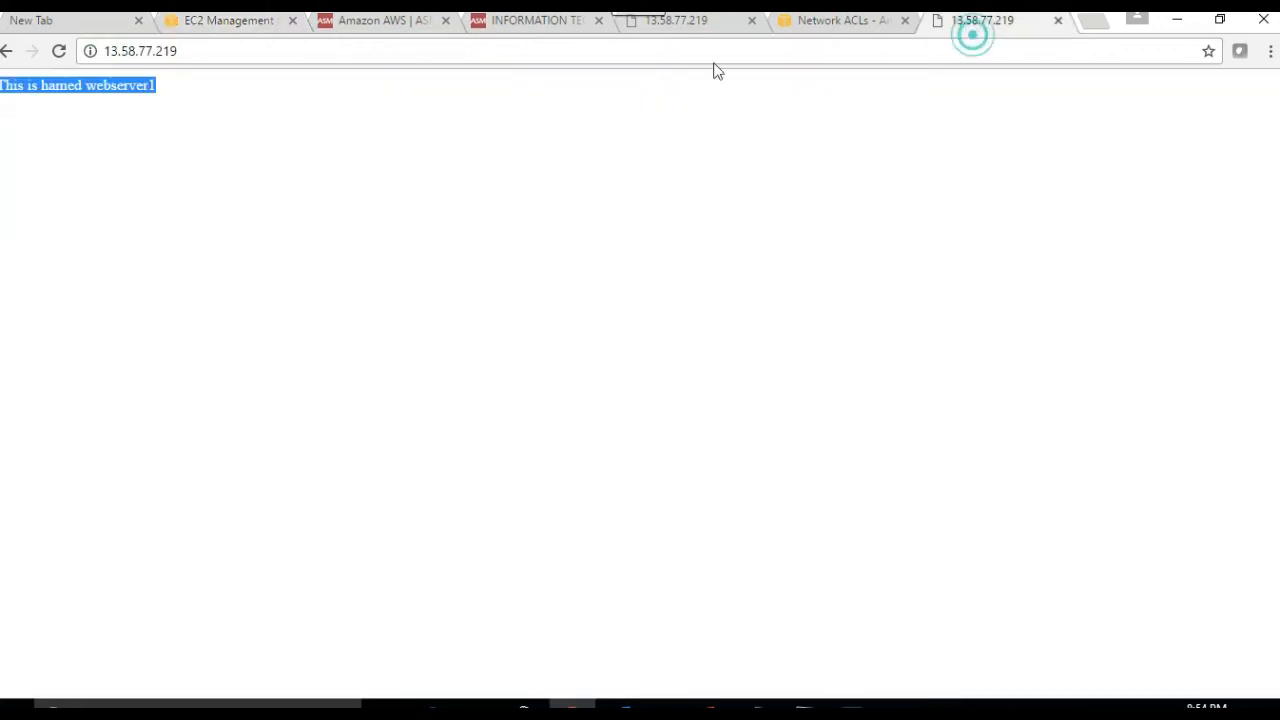
{"action": "left_click", "coordinate": [212, 51]}
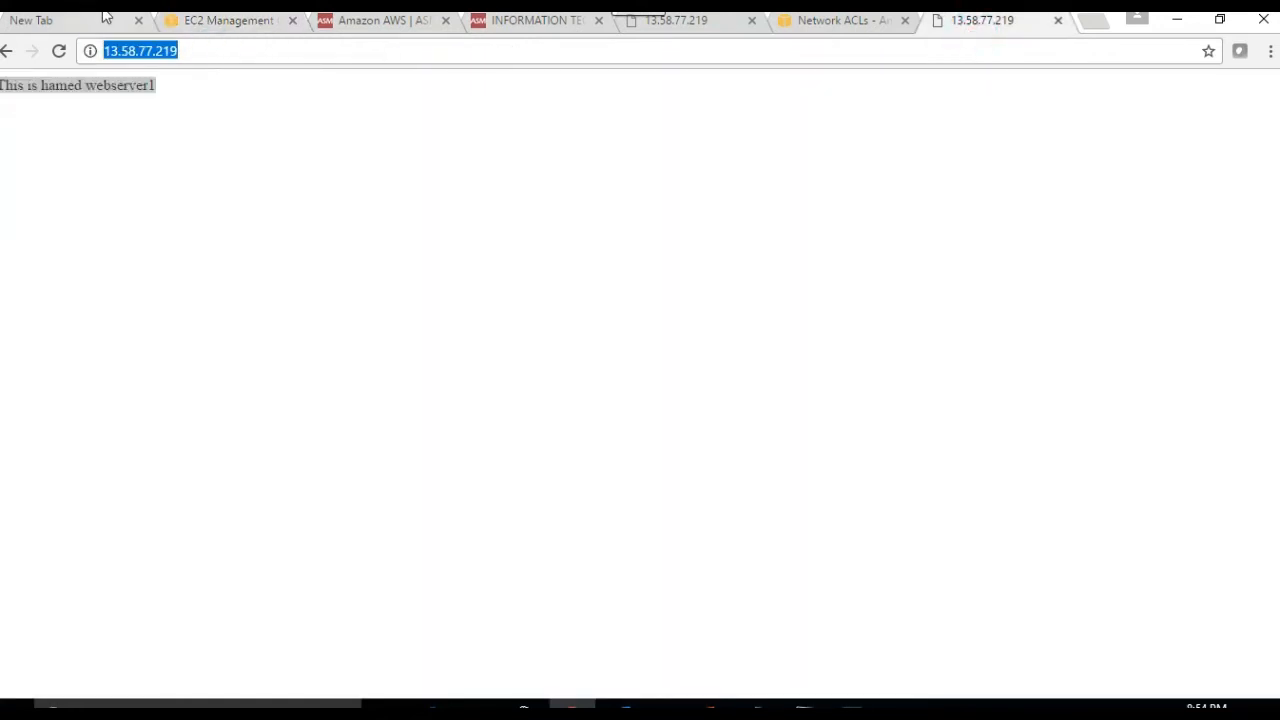
{"action": "key", "text": "Return"}
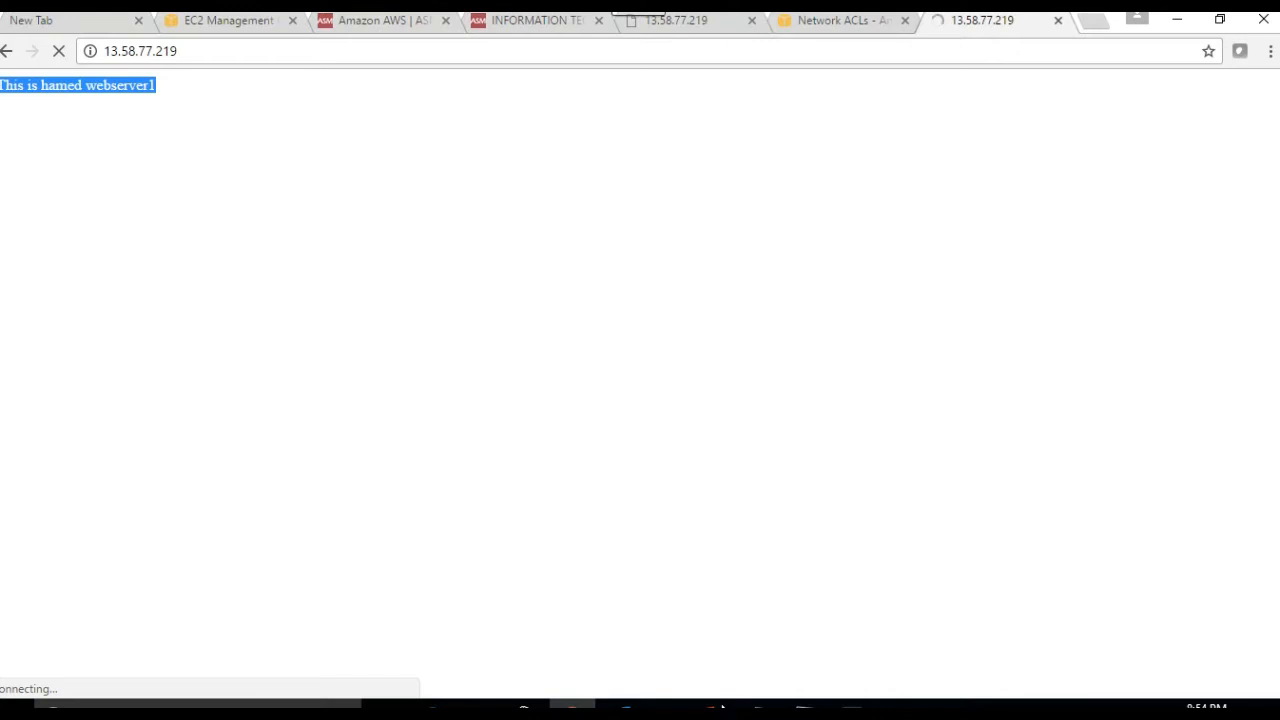
- Switch to the PowerPoint Security Group slide and highlight "inbound traffic is blocked by default" in the first bullet
{"action": "mouse_move", "coordinate": [711, 708]}
{"action": "left_click", "coordinate": [704, 598]}
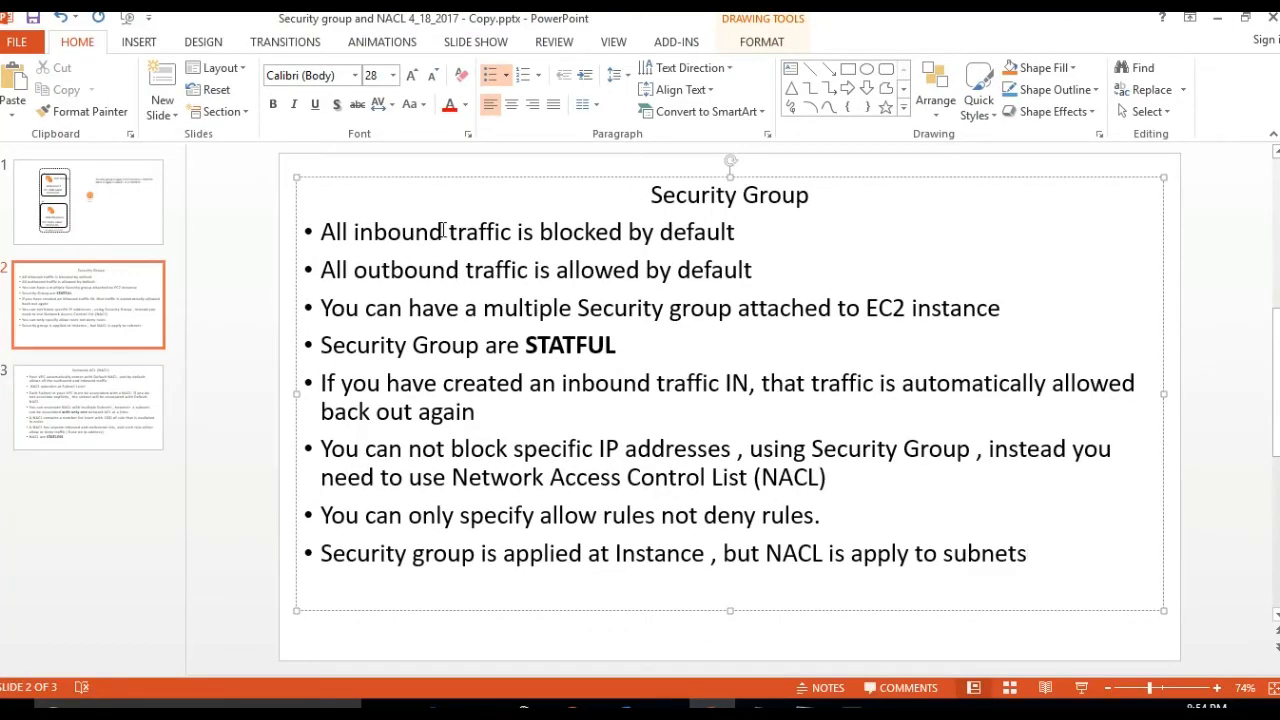
{"action": "left_click_drag", "start_coordinate": [443, 232], "coordinate": [741, 229]}
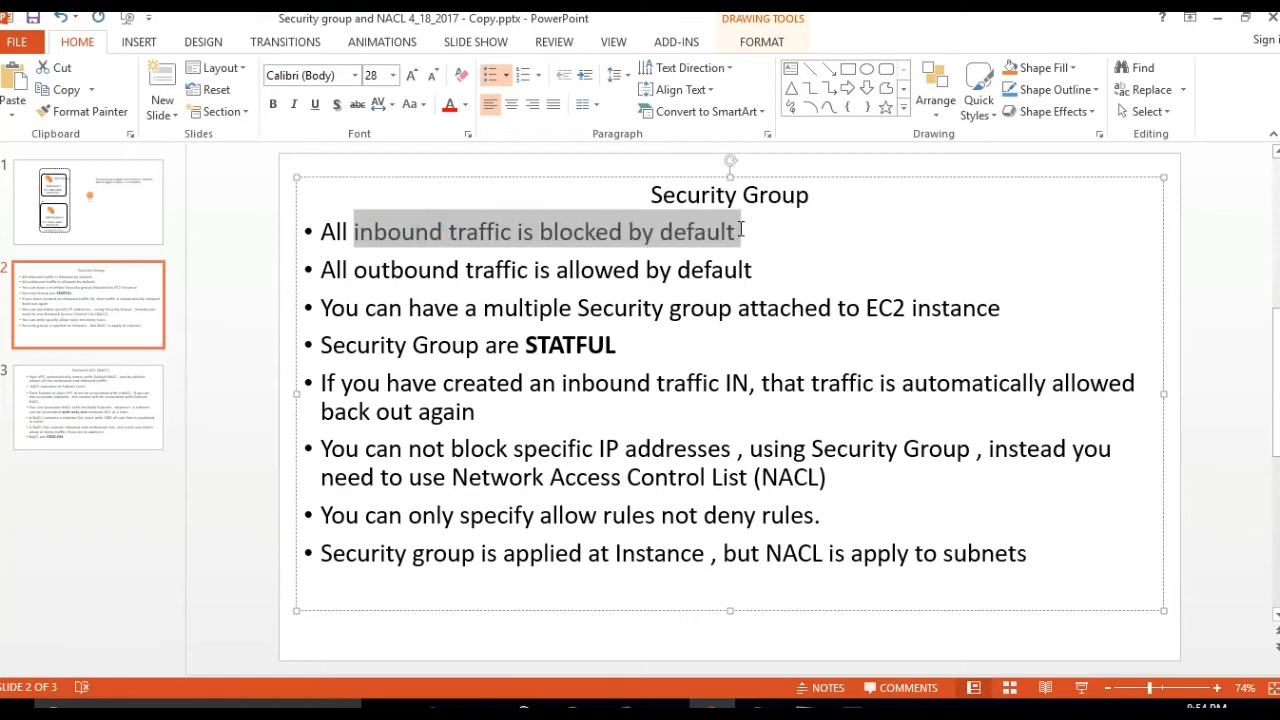
{"action": "left_click", "coordinate": [1220, 20]}
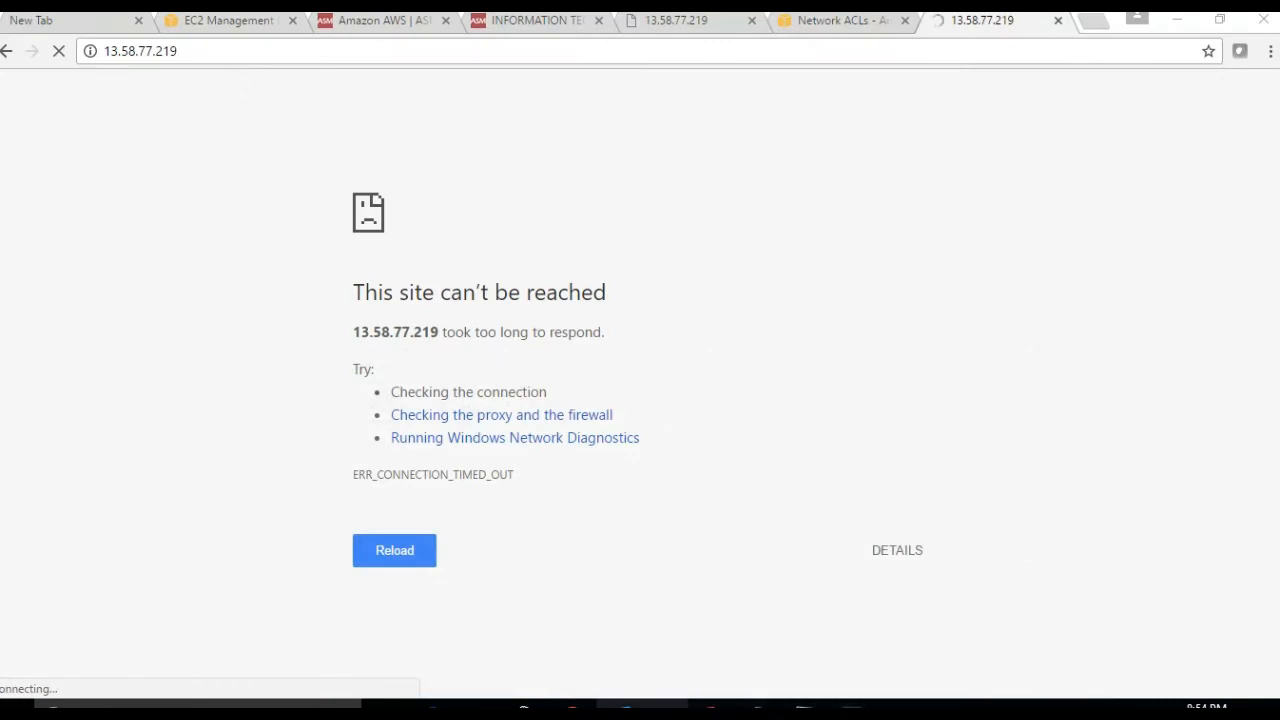
- Return to the EC2 console in Chrome and add an inbound rule of type HTTP to the RDP-Http-Https security group
{"action": "mouse_move", "coordinate": [572, 708]}
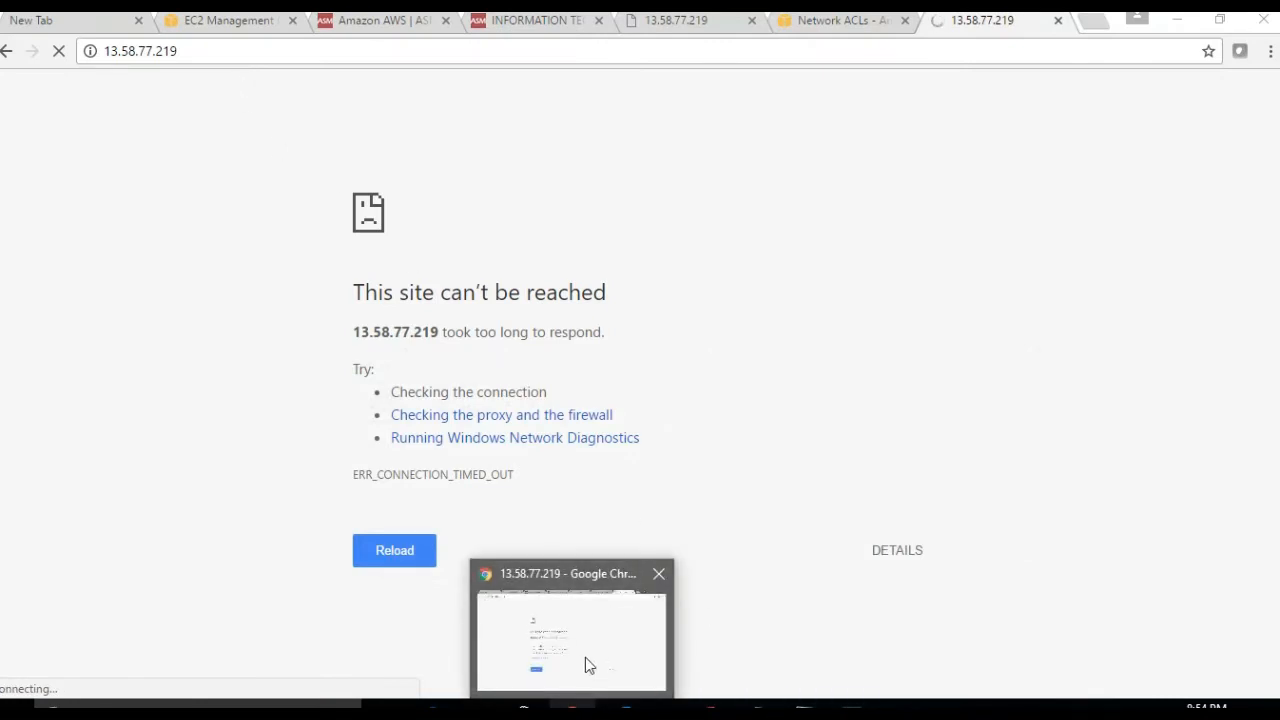
{"action": "left_click", "coordinate": [586, 656]}
{"action": "left_click", "coordinate": [222, 24]}
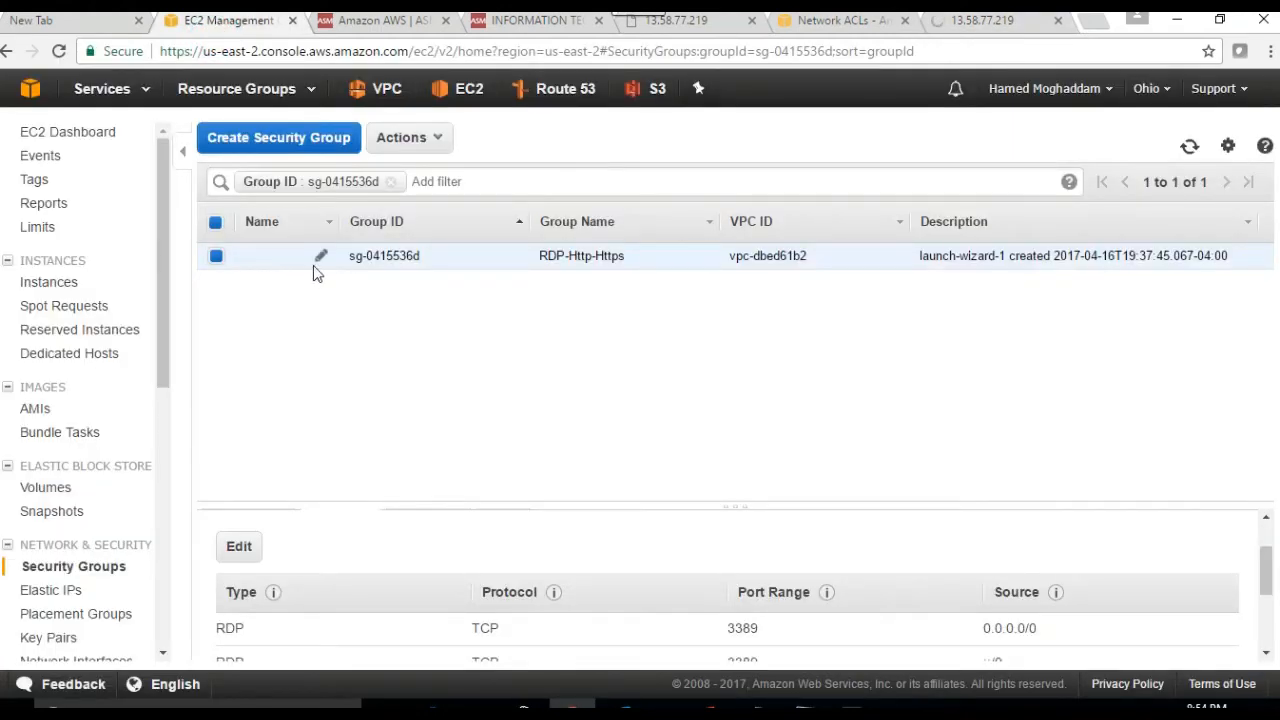
{"action": "scroll", "coordinate": [1158, 535], "scroll_direction": "down", "scroll_amount": 1}
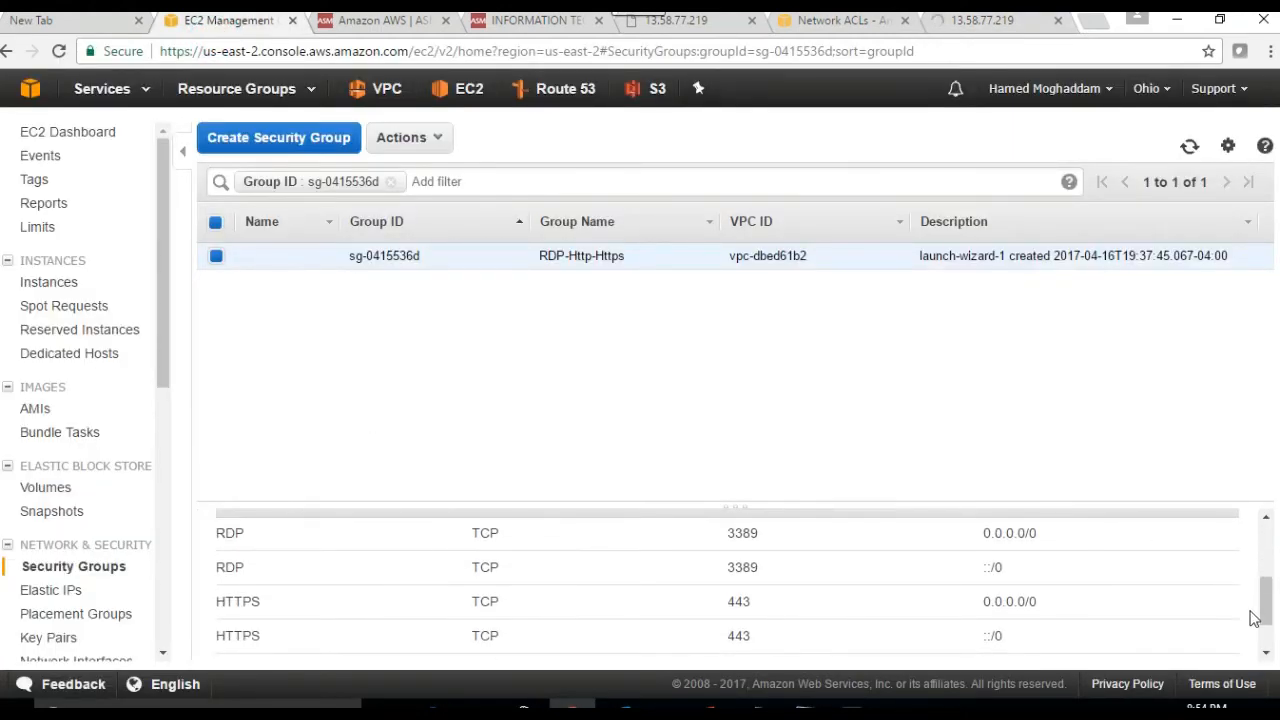
{"action": "scroll", "coordinate": [1275, 598], "scroll_direction": "up", "scroll_amount": 2}
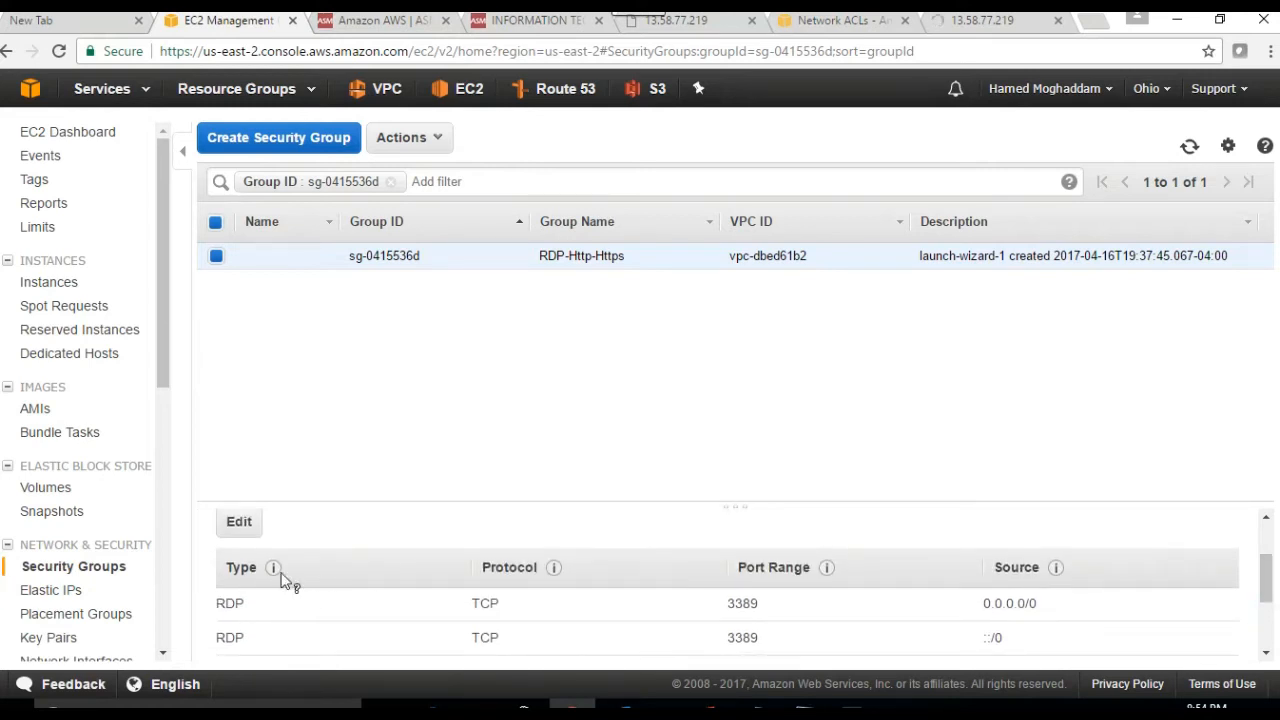
{"action": "left_click", "coordinate": [242, 524]}
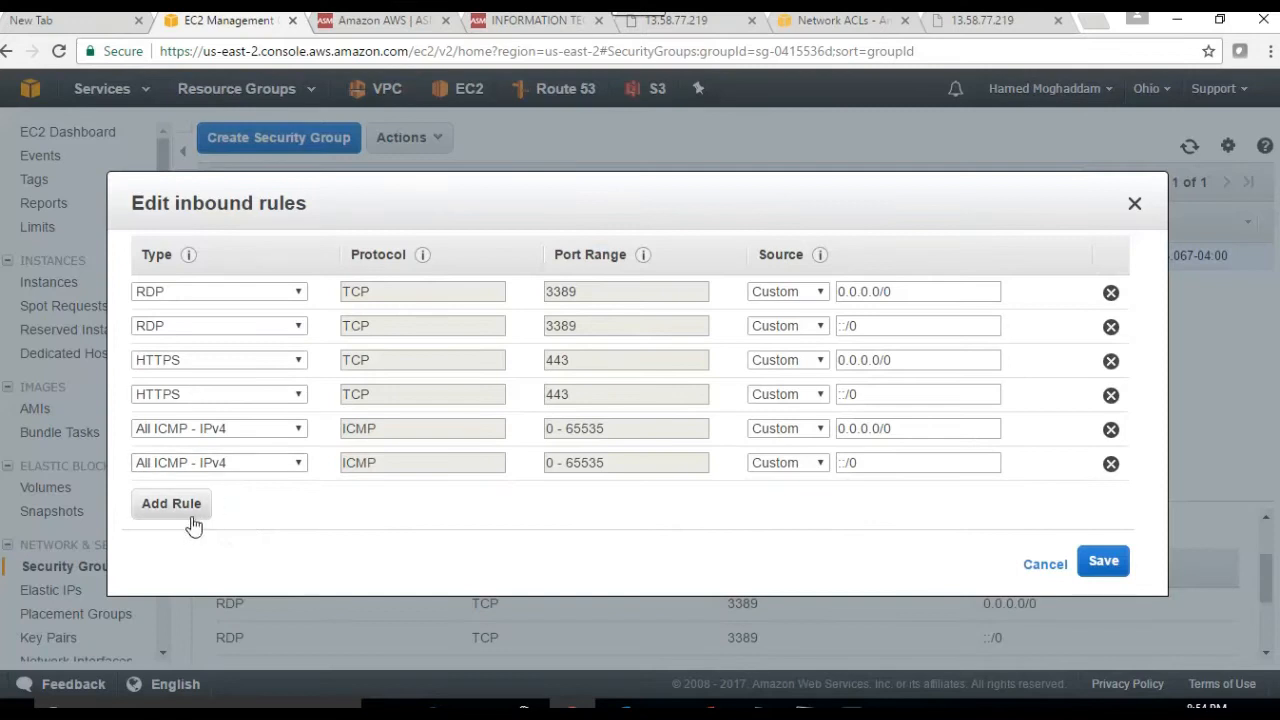
{"action": "left_click", "coordinate": [190, 512]}
{"action": "left_click", "coordinate": [295, 497]}
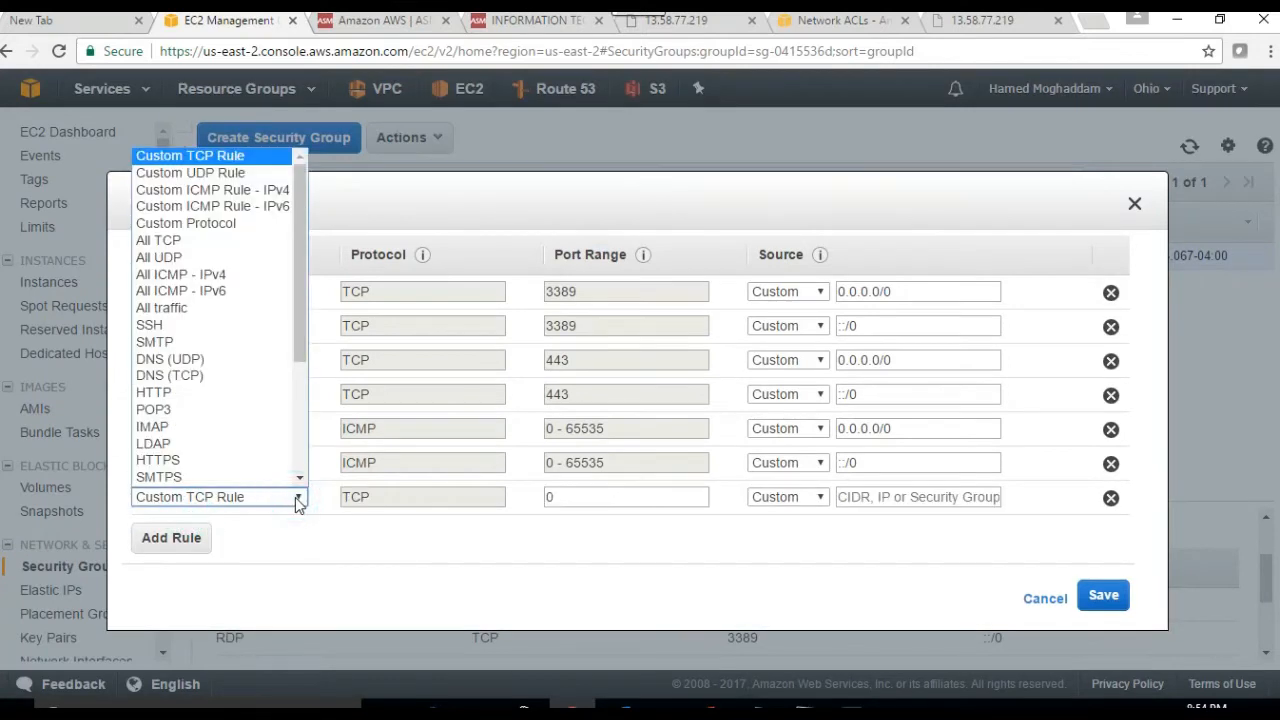
{"action": "left_click", "coordinate": [200, 392]}
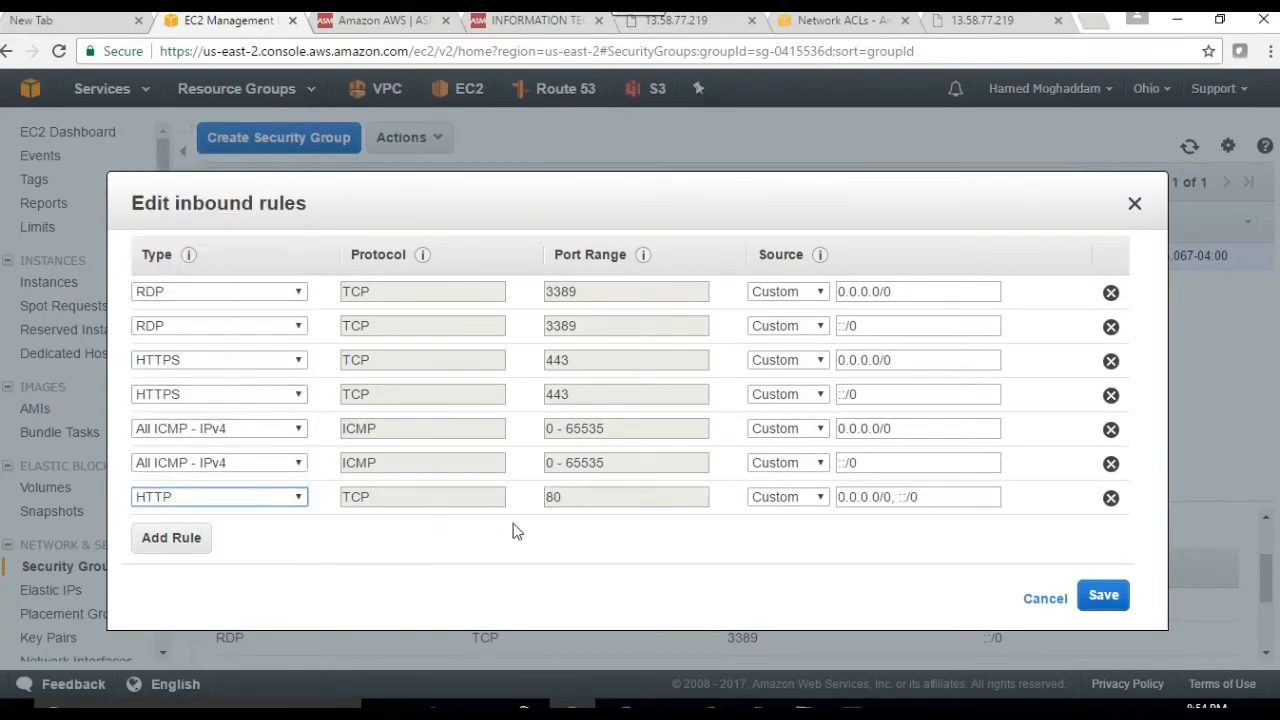
- Set the new HTTP rule's source to Anywhere, trying My IP along the way, and save the inbound rules
{"action": "left_click", "coordinate": [820, 497]}
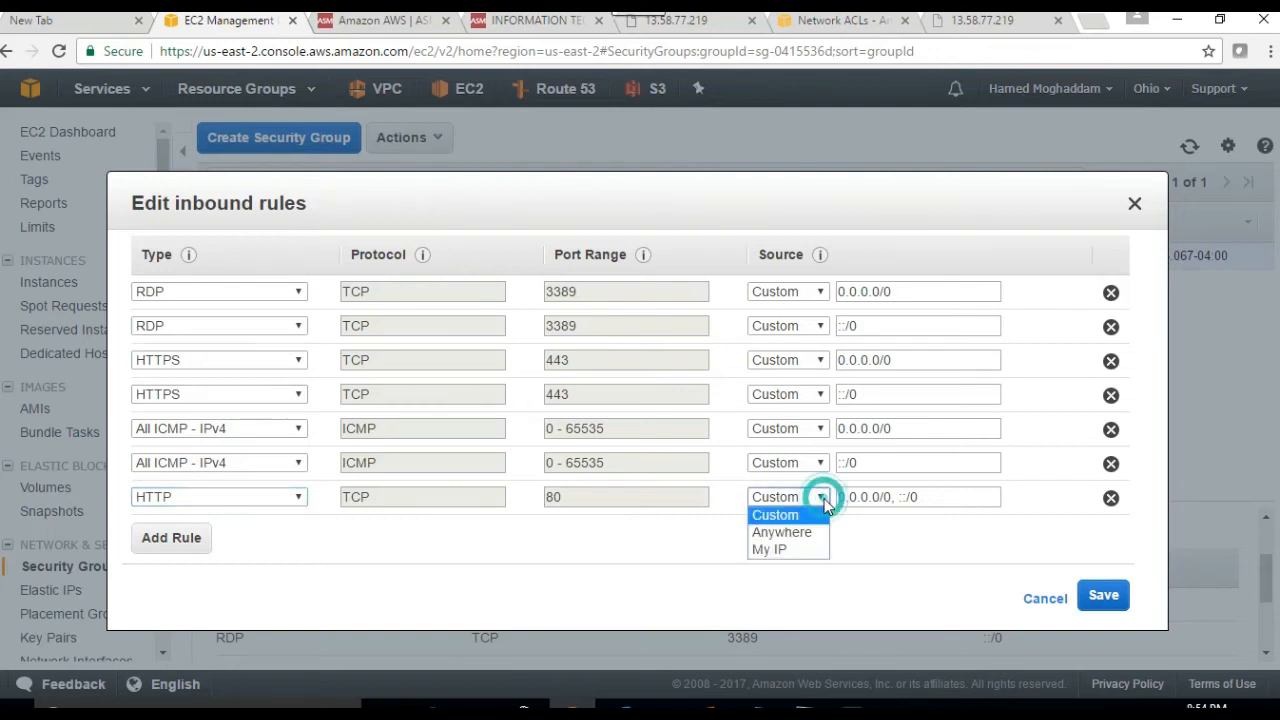
{"action": "left_click", "coordinate": [812, 533]}
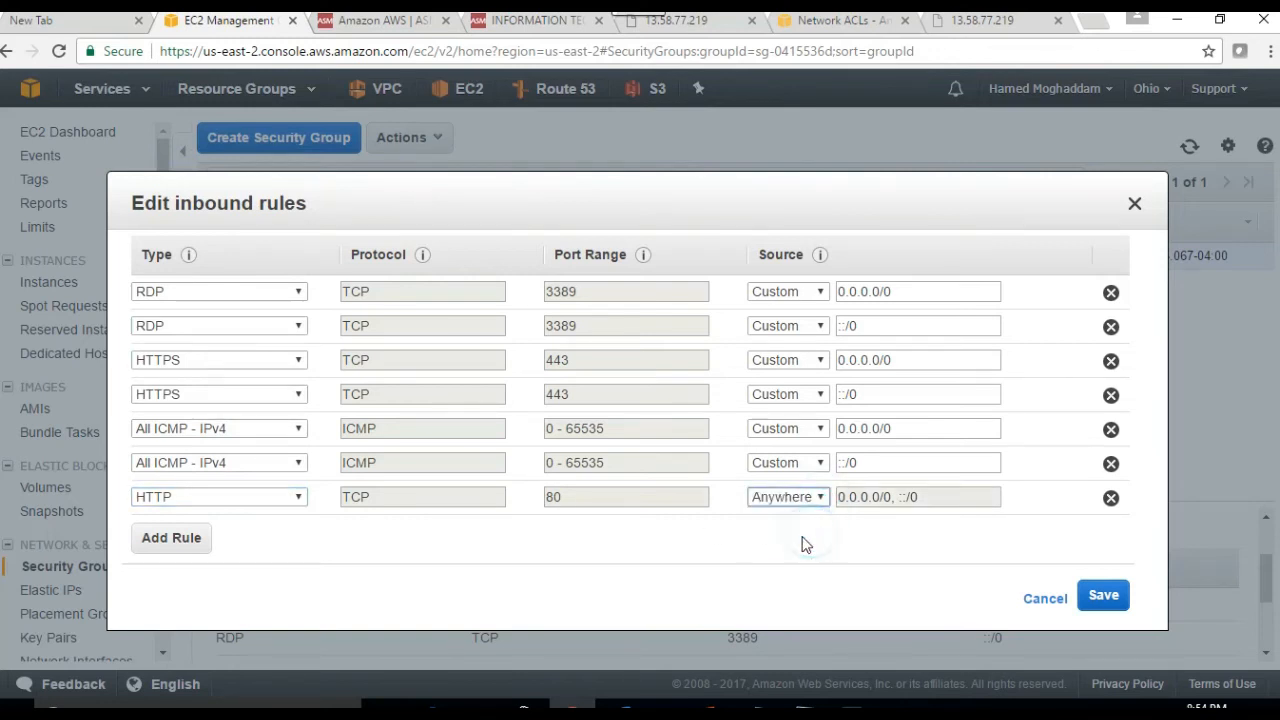
{"action": "left_click", "coordinate": [821, 497]}
{"action": "left_click", "coordinate": [776, 551]}
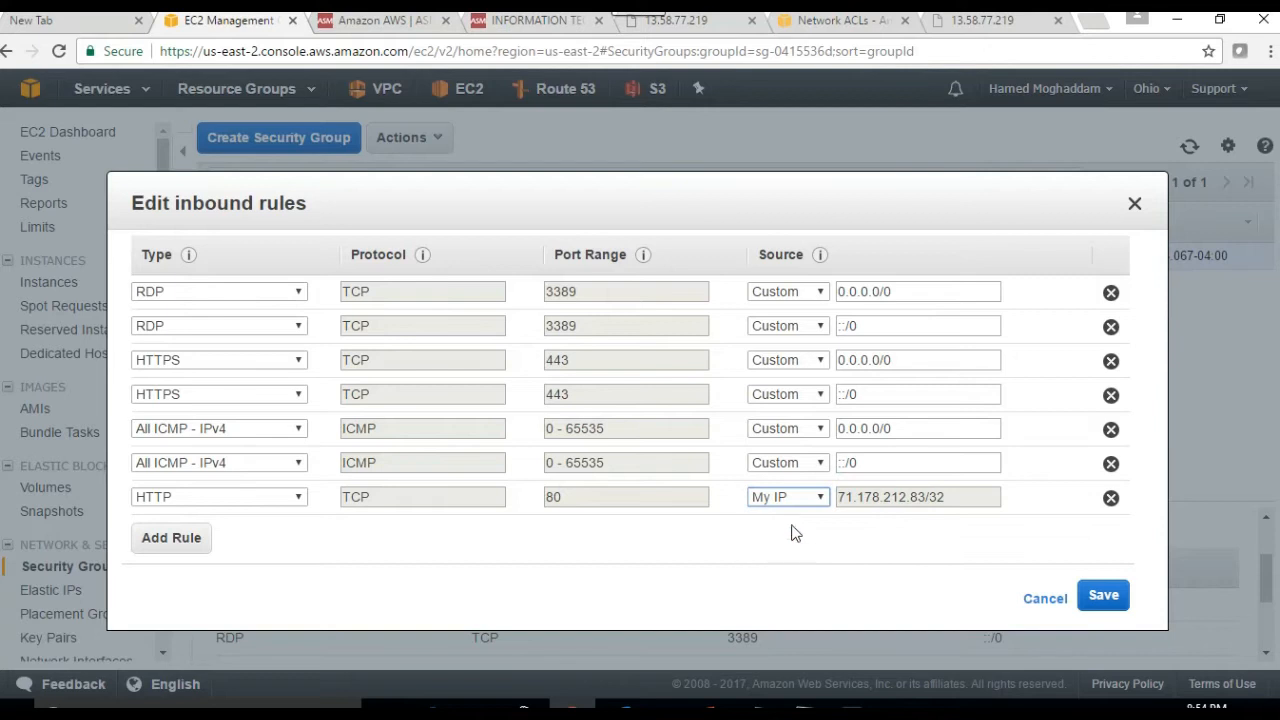
{"action": "left_click", "coordinate": [820, 497]}
{"action": "left_click", "coordinate": [806, 533]}
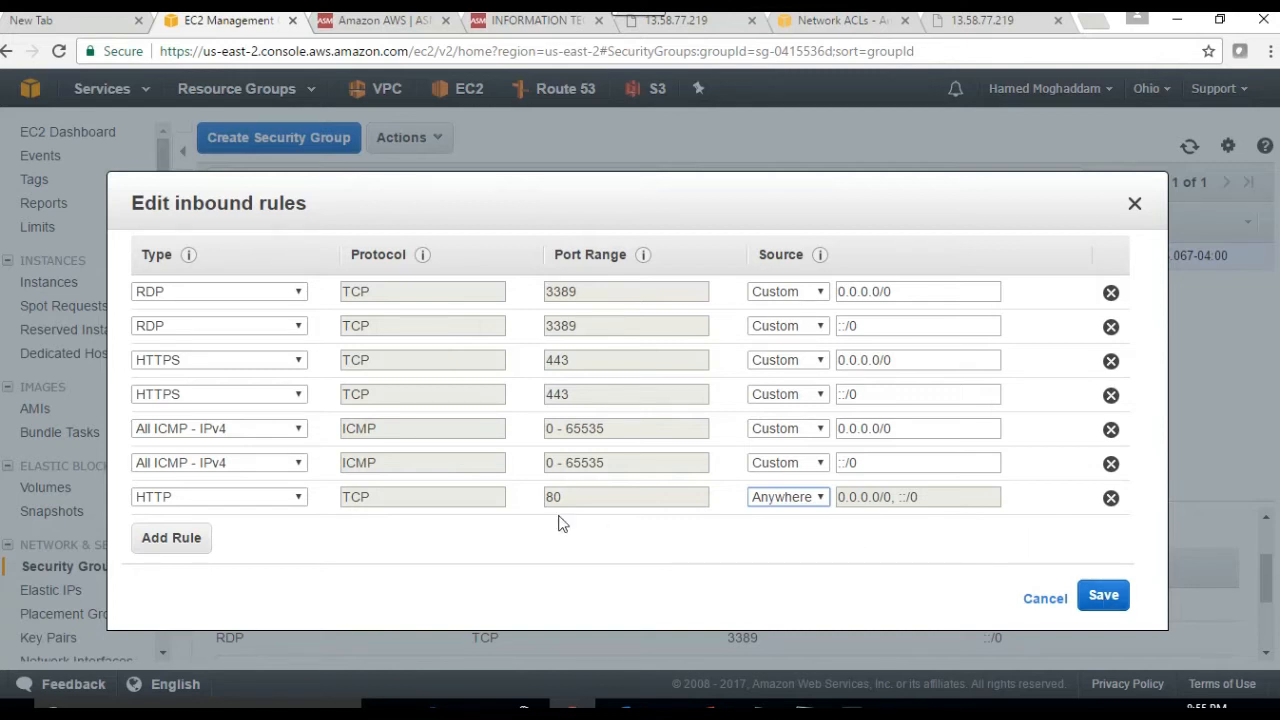
{"action": "left_click", "coordinate": [1103, 596]}
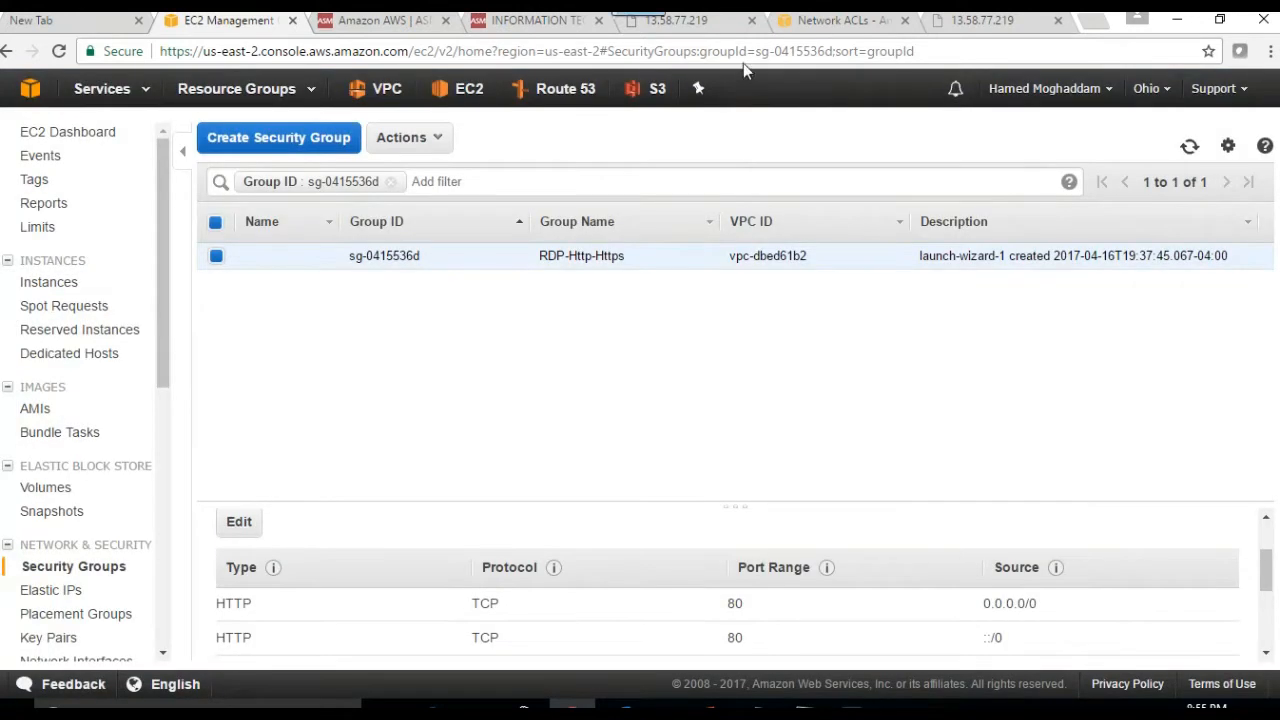
- Load the web server page at 13.58.77.219 again to test HTTP access and highlight the page text
{"action": "mouse_move", "coordinate": [572, 705]}
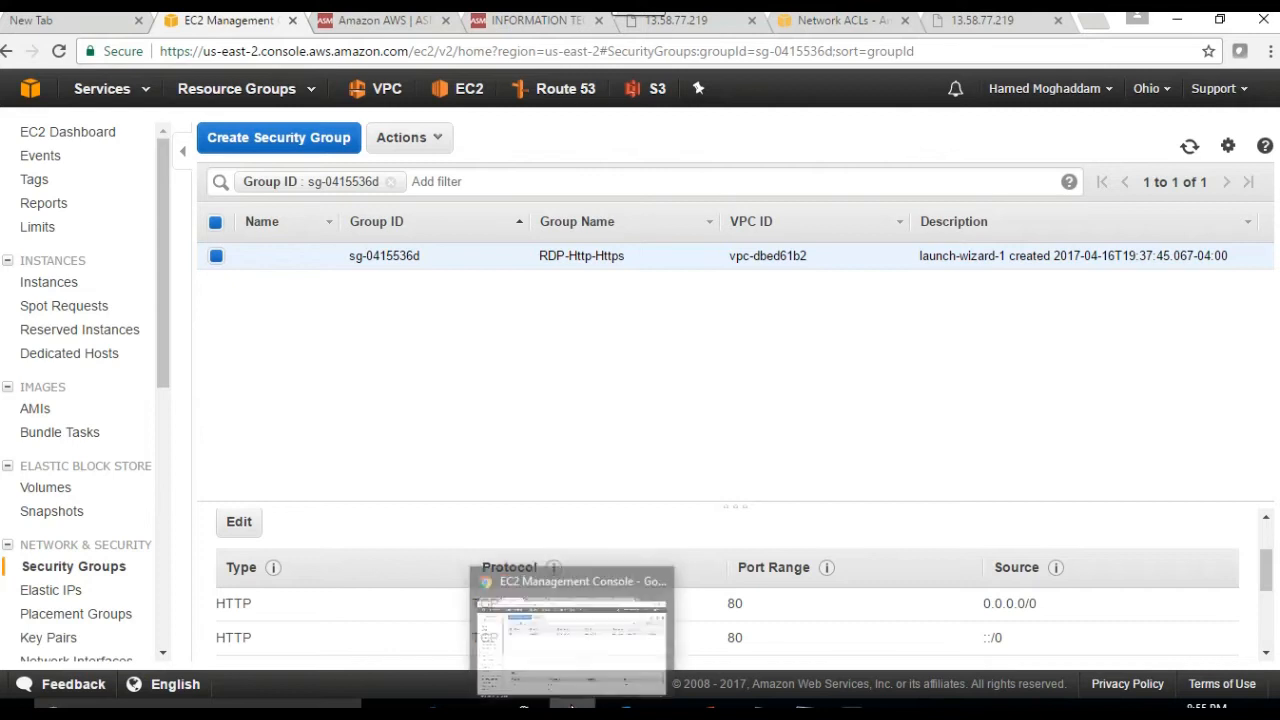
{"action": "left_click", "coordinate": [978, 22]}
{"action": "left_click", "coordinate": [368, 46]}
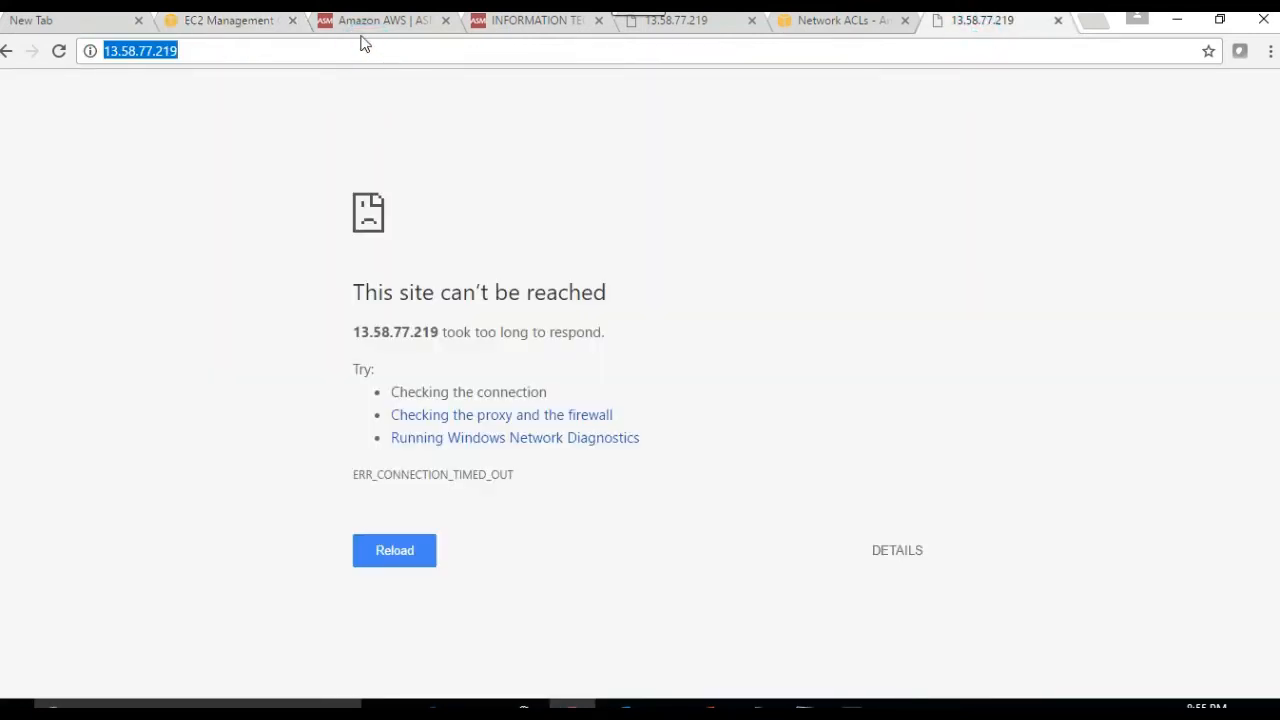
{"action": "key", "text": "Return"}
{"action": "left_click_drag", "start_coordinate": [157, 85], "coordinate": [0, 86]}
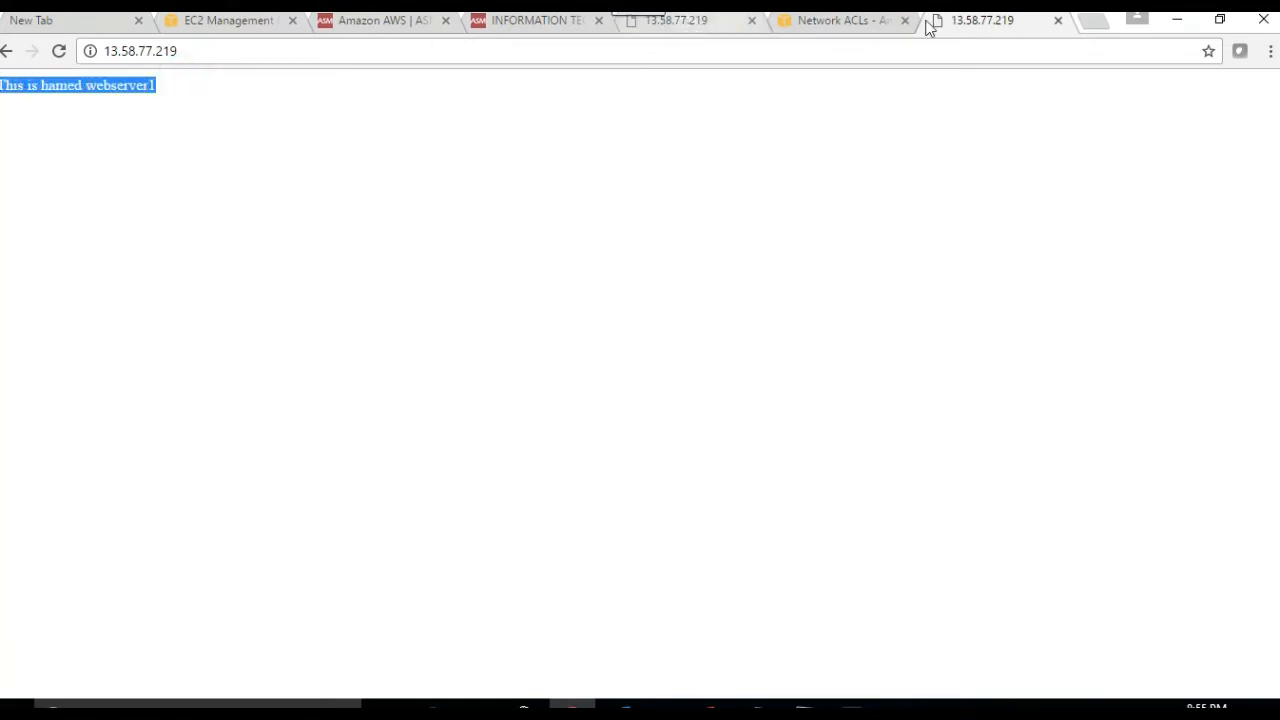
- Minimize Chrome and switch to the Remote Desktop session for 13.58.77.219
{"action": "left_click", "coordinate": [691, 28]}
{"action": "left_click", "coordinate": [540, 33]}
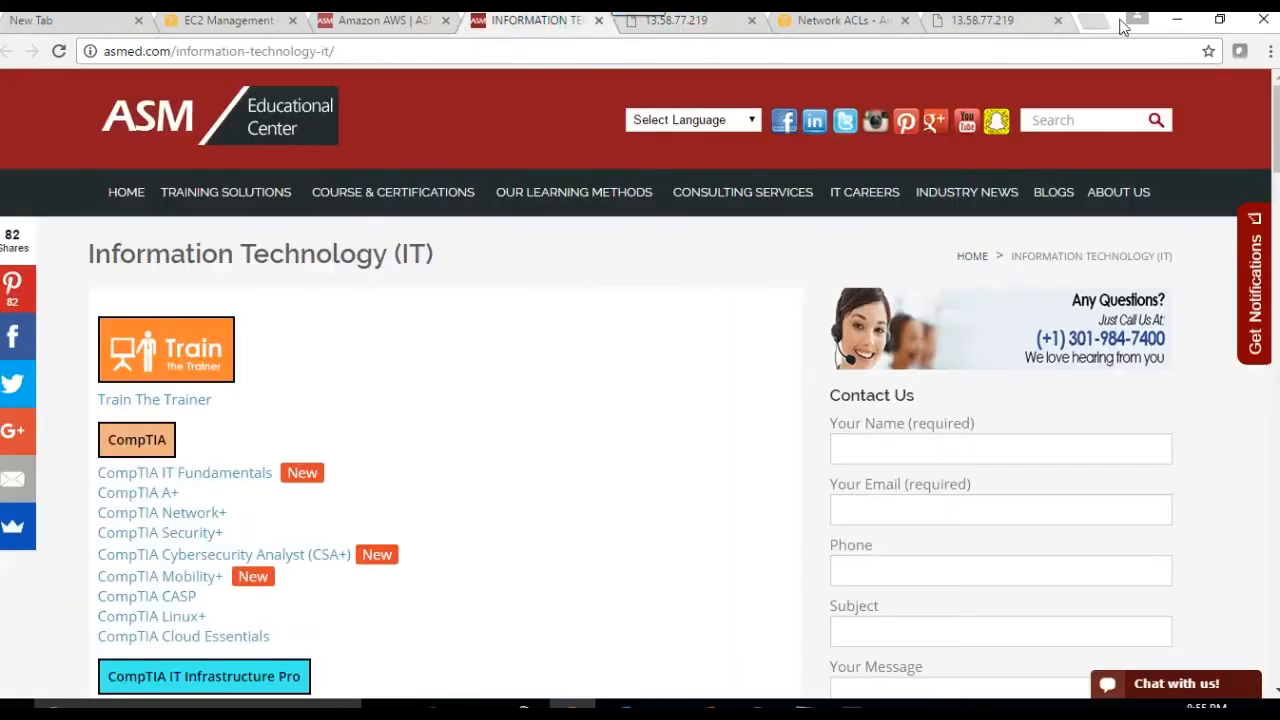
{"action": "left_click", "coordinate": [1176, 22]}
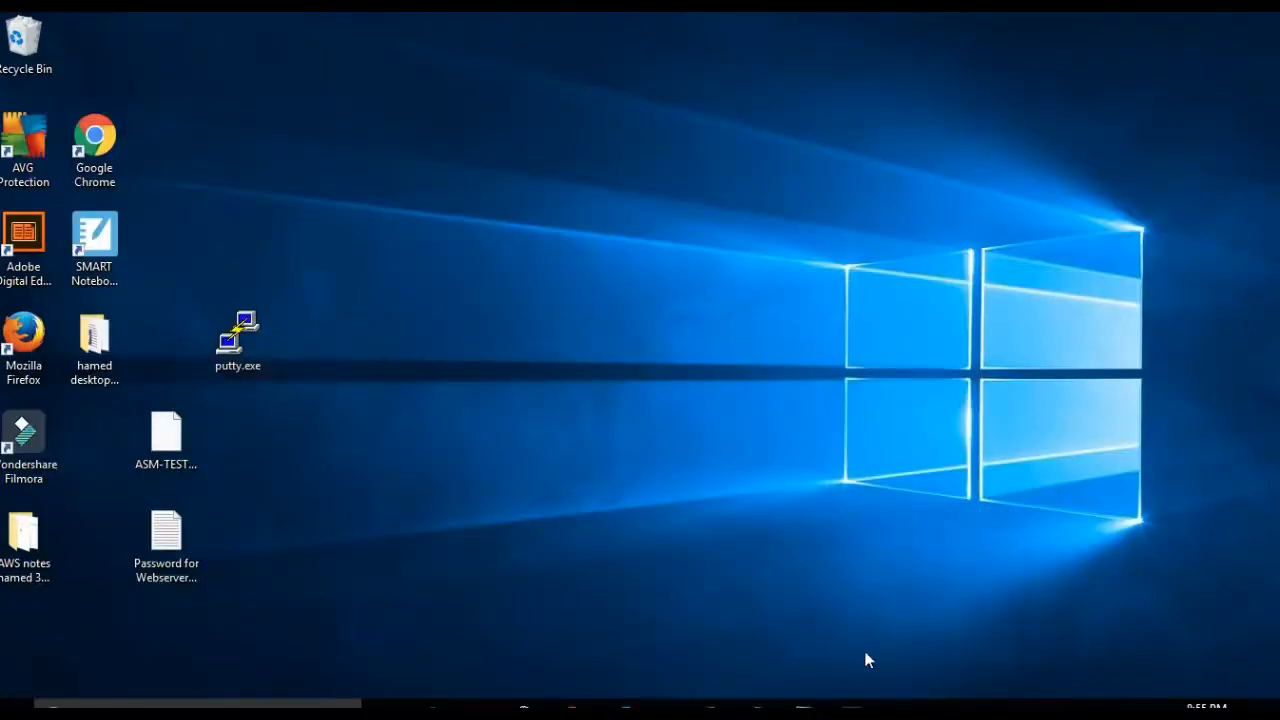
{"action": "mouse_move", "coordinate": [768, 708]}
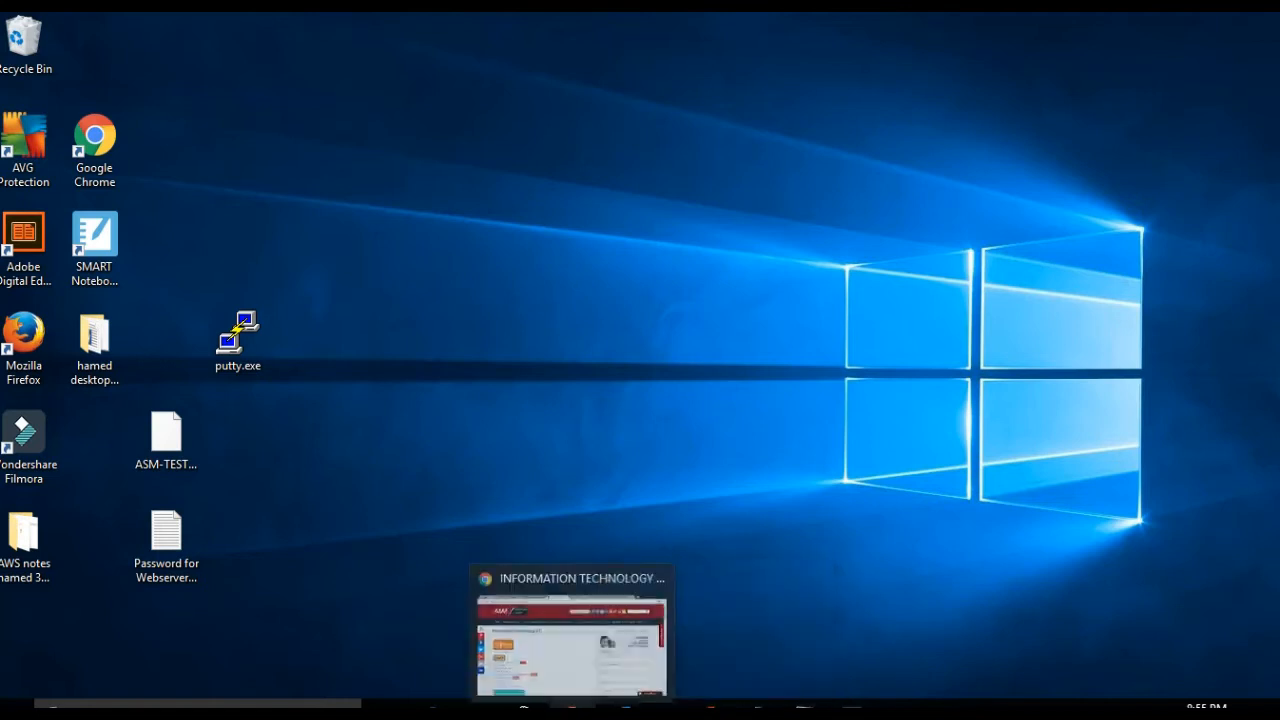
{"action": "mouse_move", "coordinate": [852, 708]}
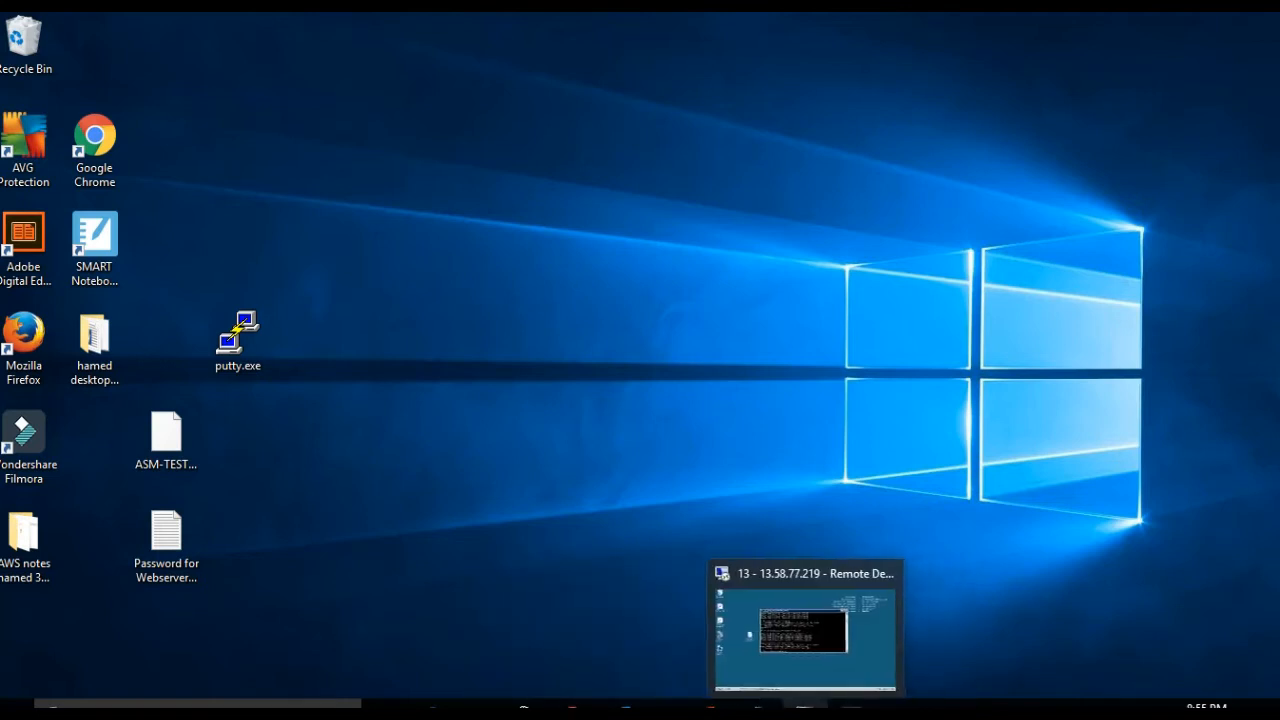
{"action": "left_click", "coordinate": [805, 708]}
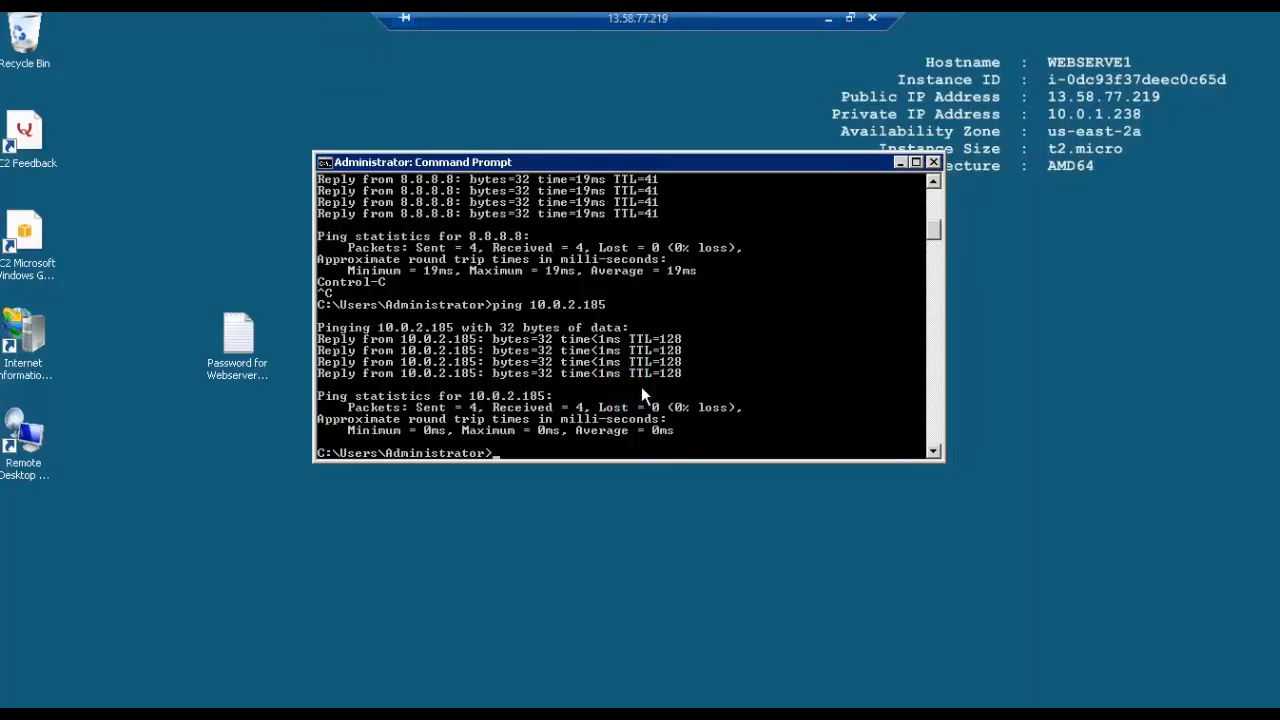
- Ping 10.0.2.185 from the web server's Command Prompt and start a continuous ping to it with the -t option
{"action": "key", "text": "Return"}
{"action": "key", "text": "Return"}
{"action": "key", "text": "Return"}
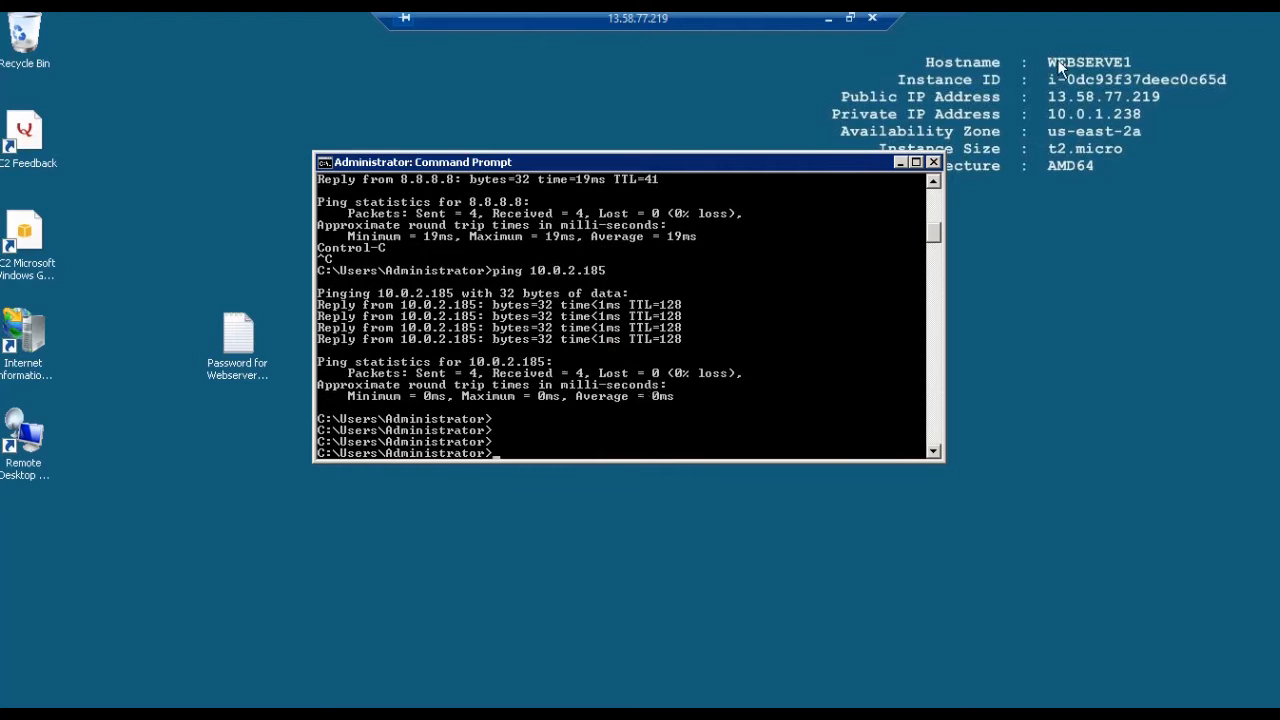
{"action": "key", "text": "Up"}
{"action": "key", "text": "Return"}
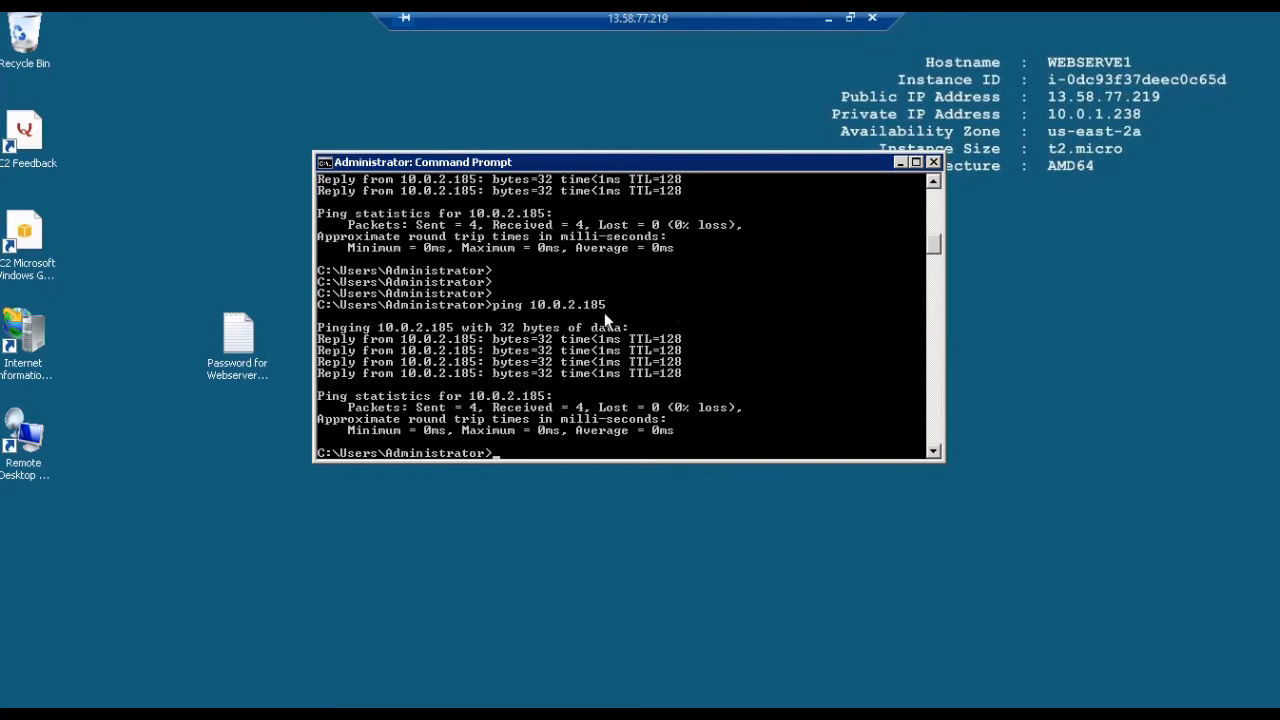
{"action": "key", "text": "Up"}
{"action": "type", "text": "-t"}
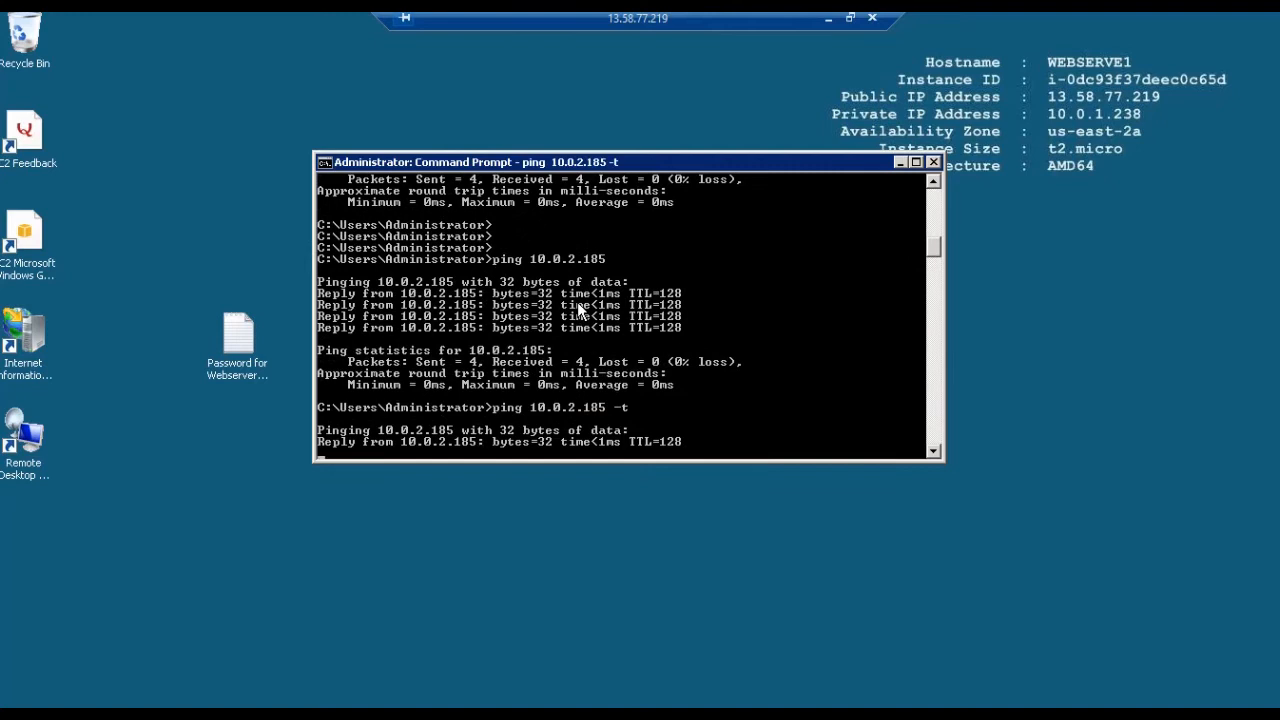
- Return to the EC2 console in Chrome, list the running instances, and select ASM-DB-private
{"action": "left_click", "coordinate": [828, 18]}
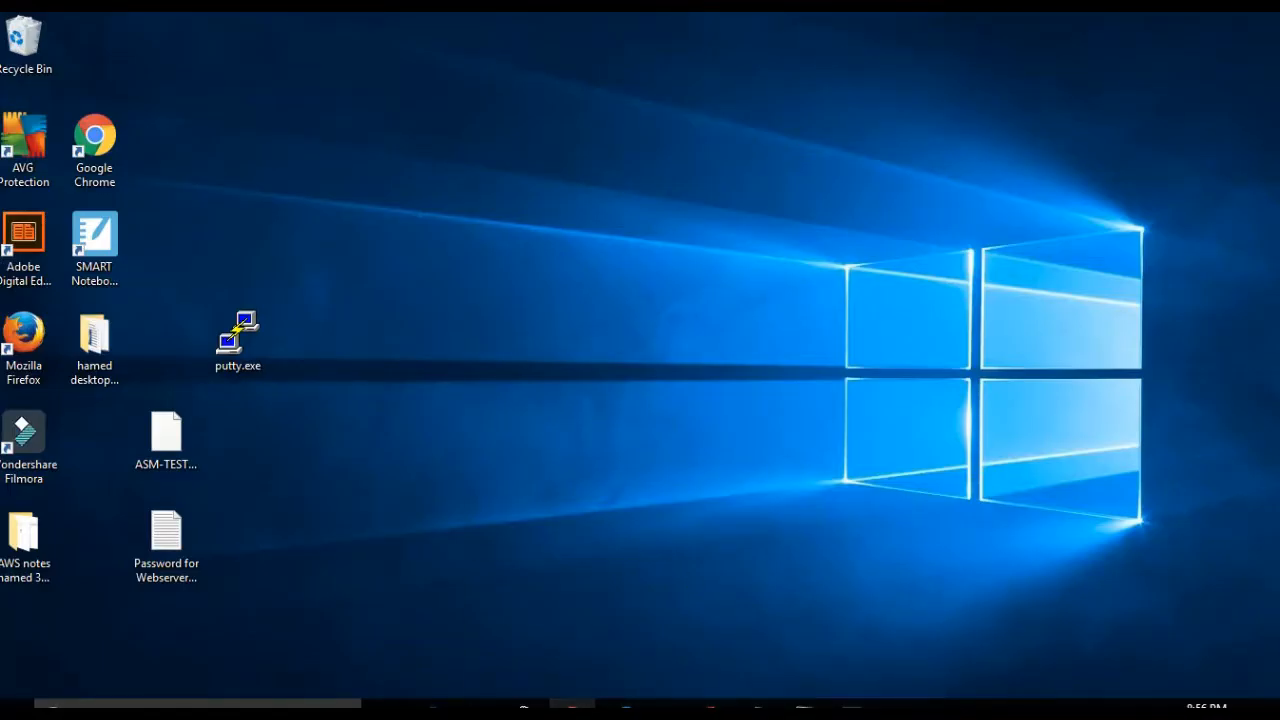
{"action": "left_click", "coordinate": [572, 705]}
{"action": "left_click", "coordinate": [230, 20]}
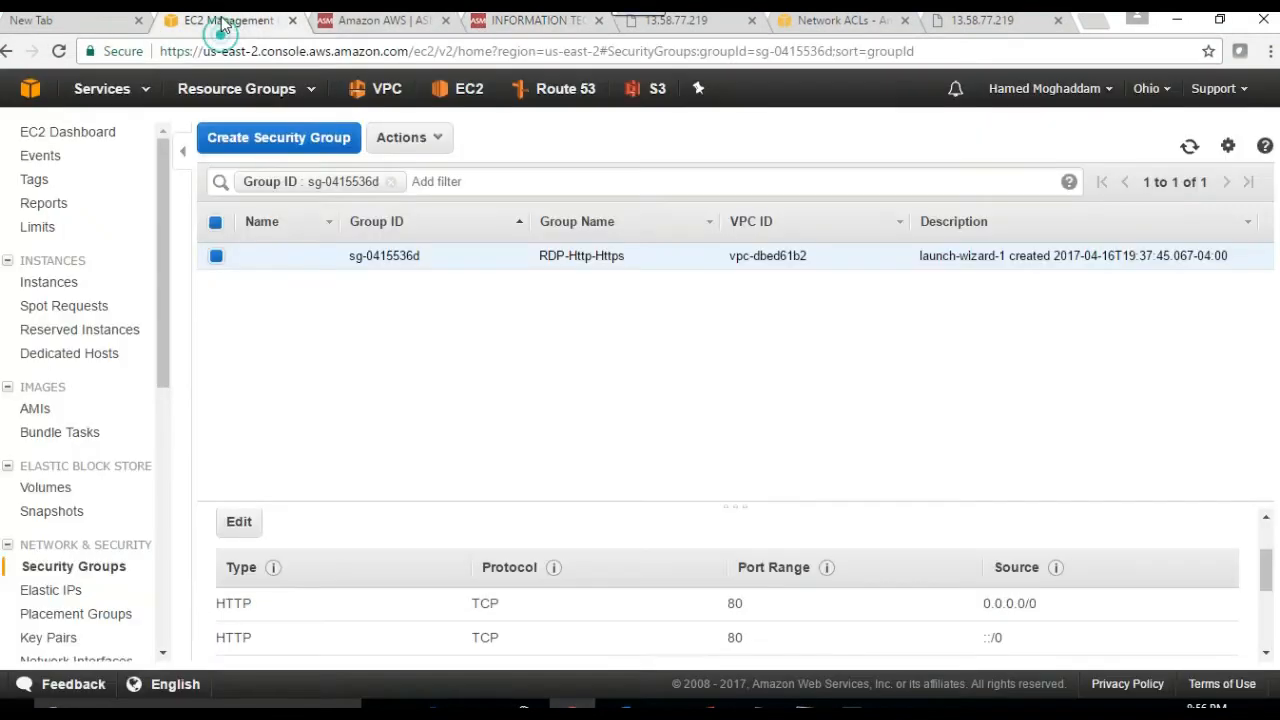
{"action": "left_click", "coordinate": [469, 93]}
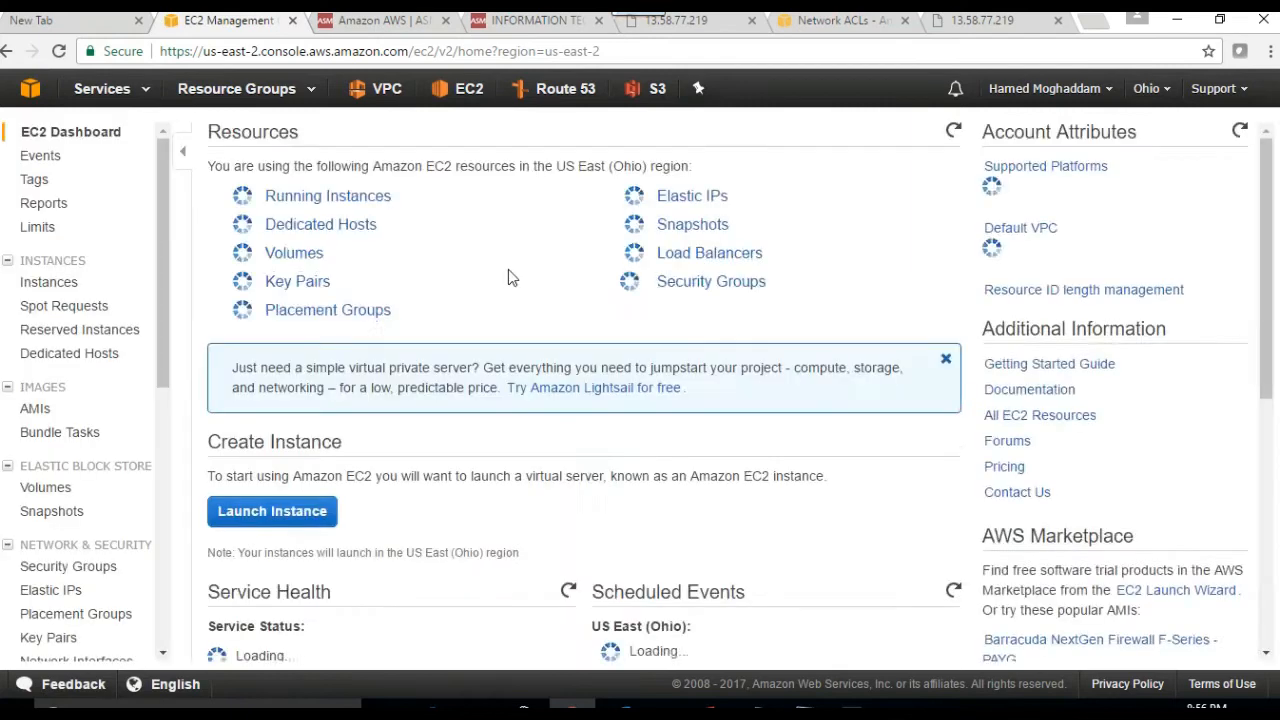
{"action": "left_click", "coordinate": [320, 202]}
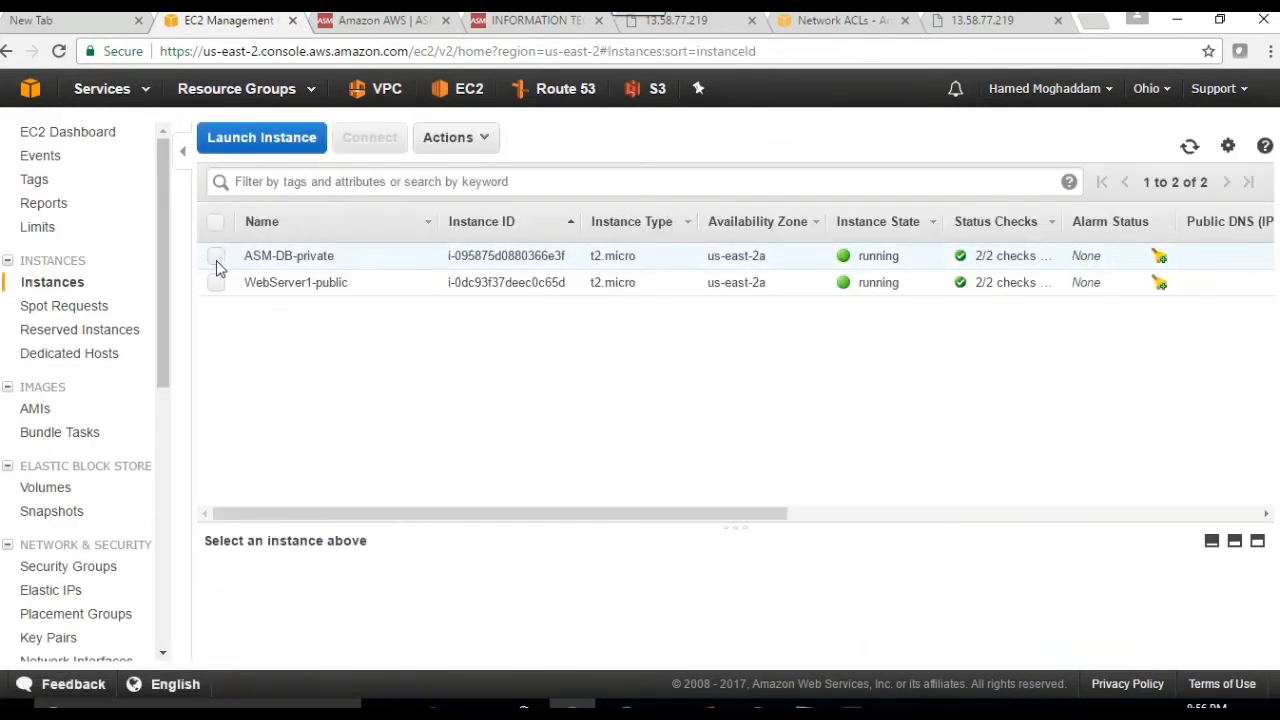
{"action": "left_click", "coordinate": [216, 257]}
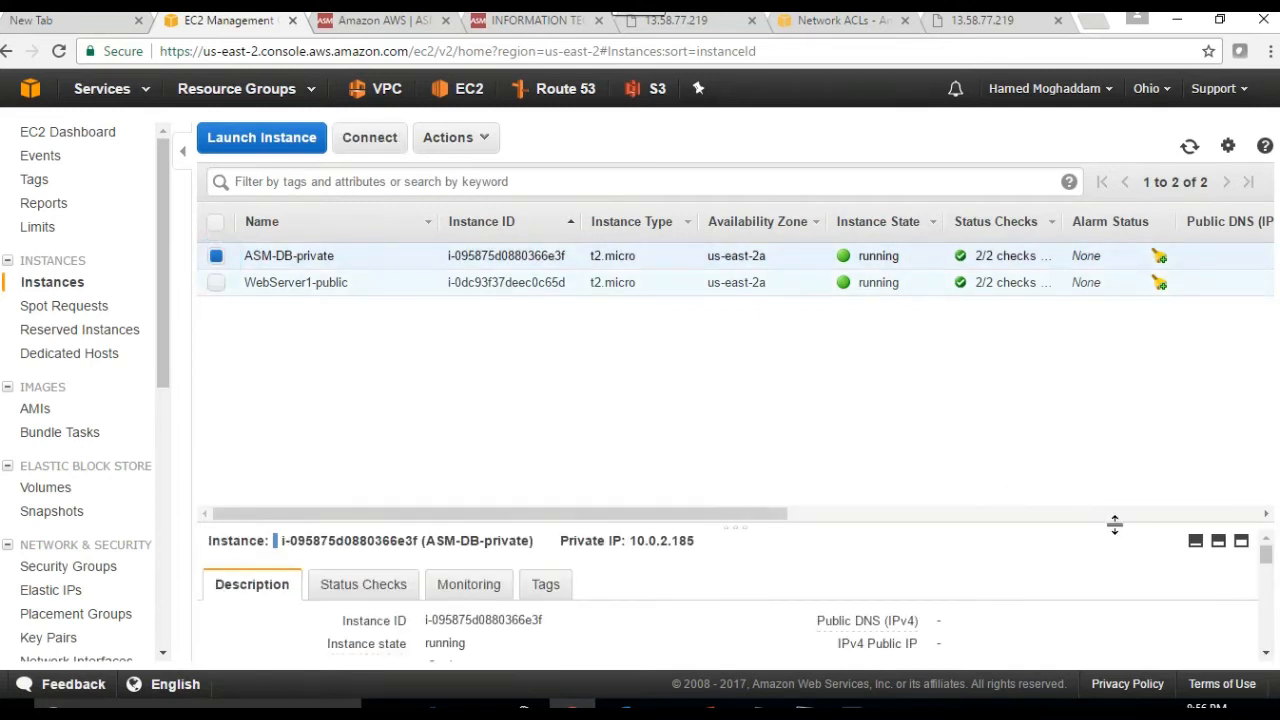
- Check the inbound rules of the security group attached to the ASM-DB-private instance
{"action": "scroll", "coordinate": [1265, 585], "scroll_direction": "down", "scroll_amount": 5}
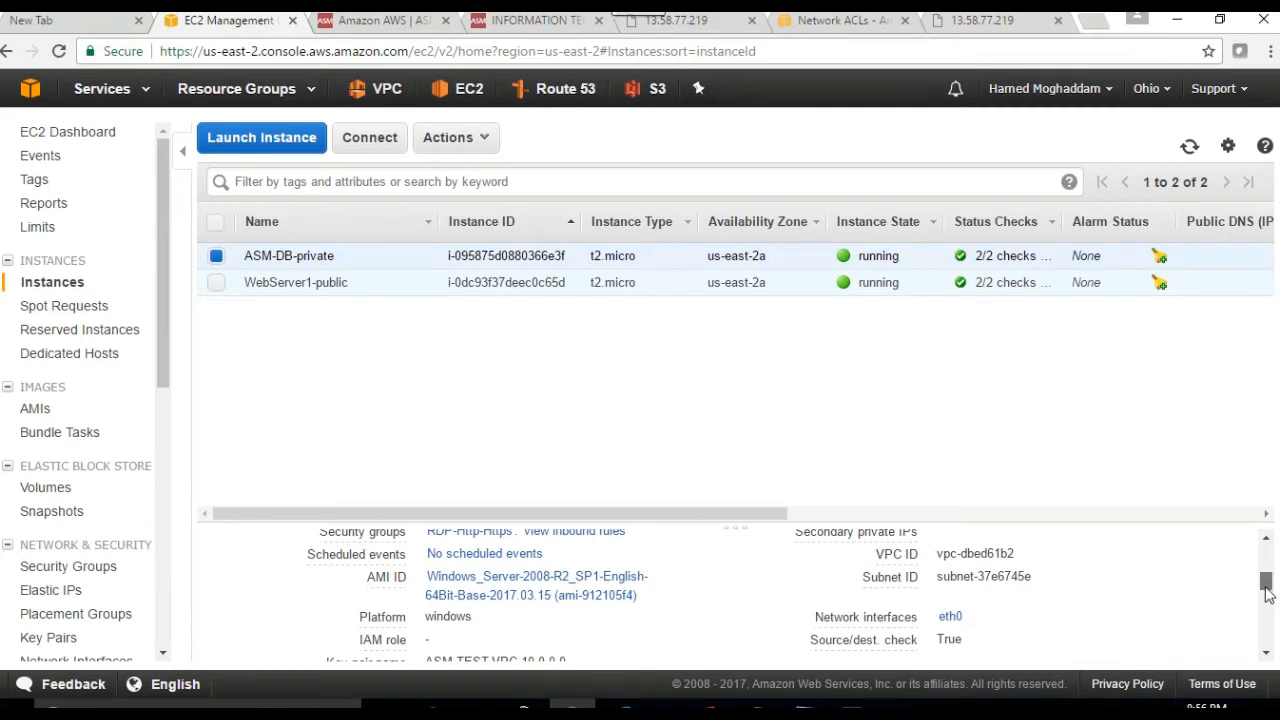
{"action": "scroll", "coordinate": [1268, 588], "scroll_direction": "up", "scroll_amount": 1}
{"action": "left_click_drag", "start_coordinate": [1269, 582], "coordinate": [1268, 584]}
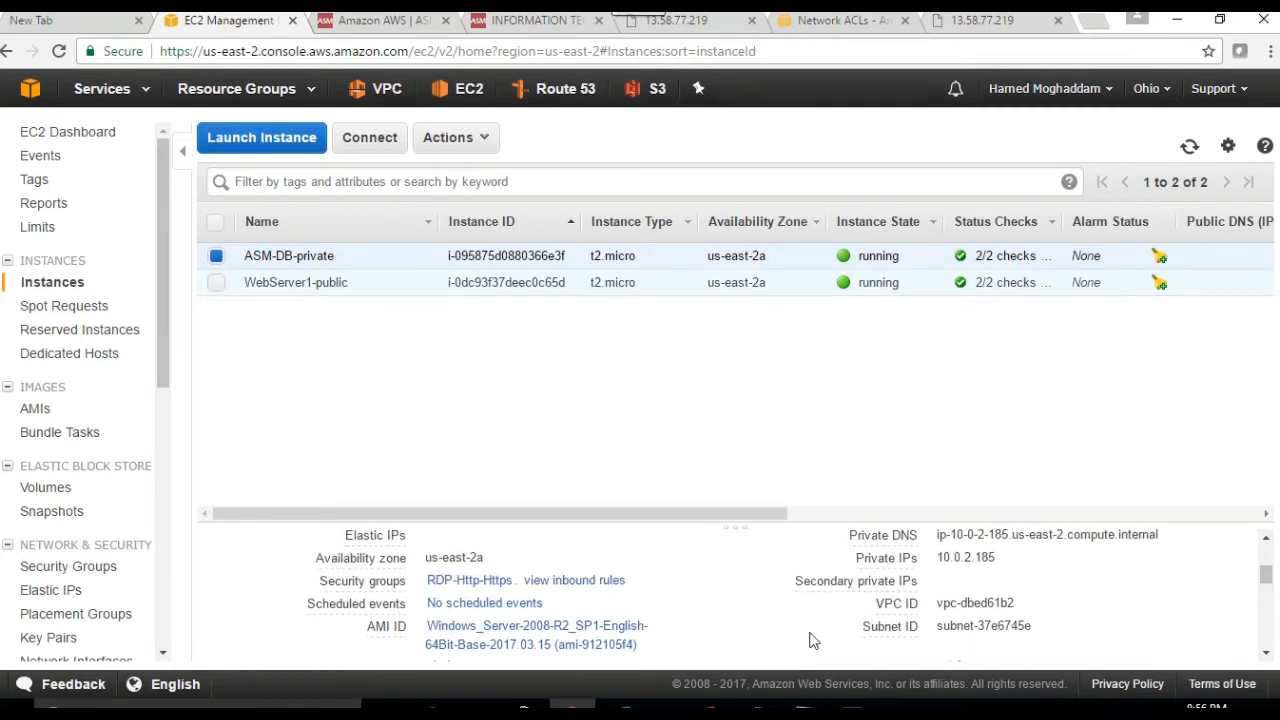
{"action": "left_click", "coordinate": [578, 581]}
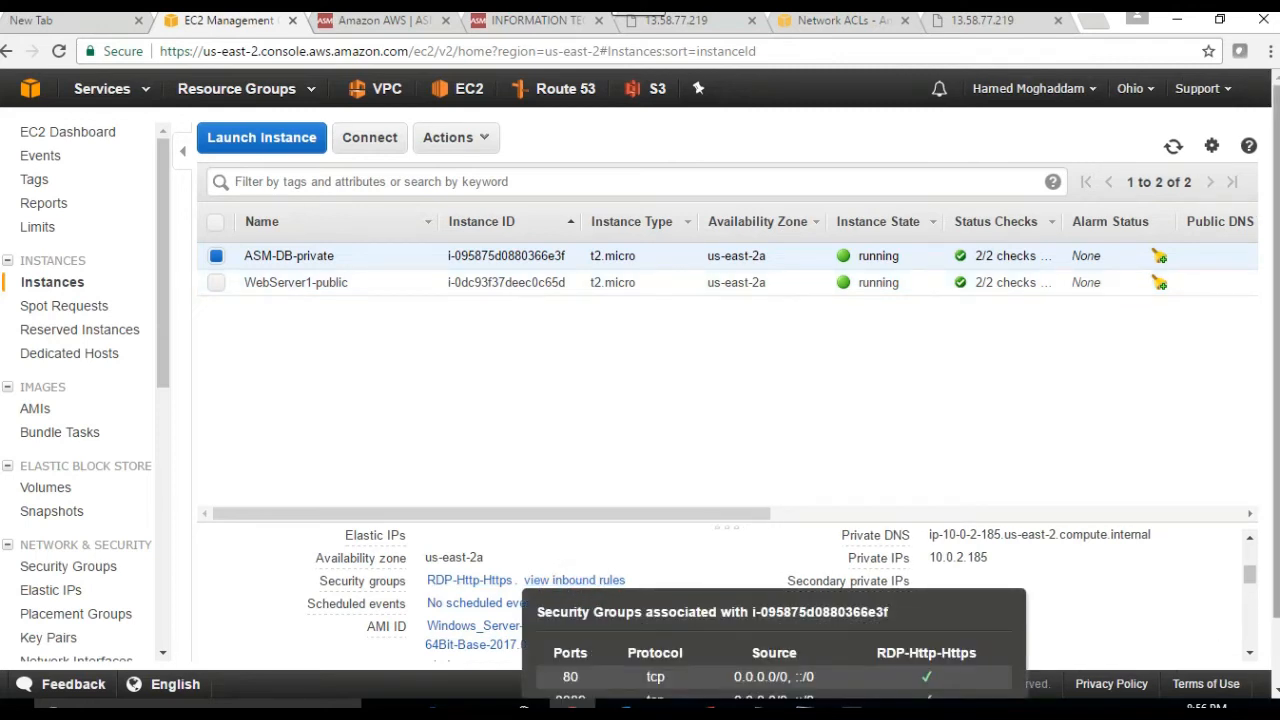
{"action": "left_click_drag", "start_coordinate": [1251, 575], "coordinate": [1252, 578]}
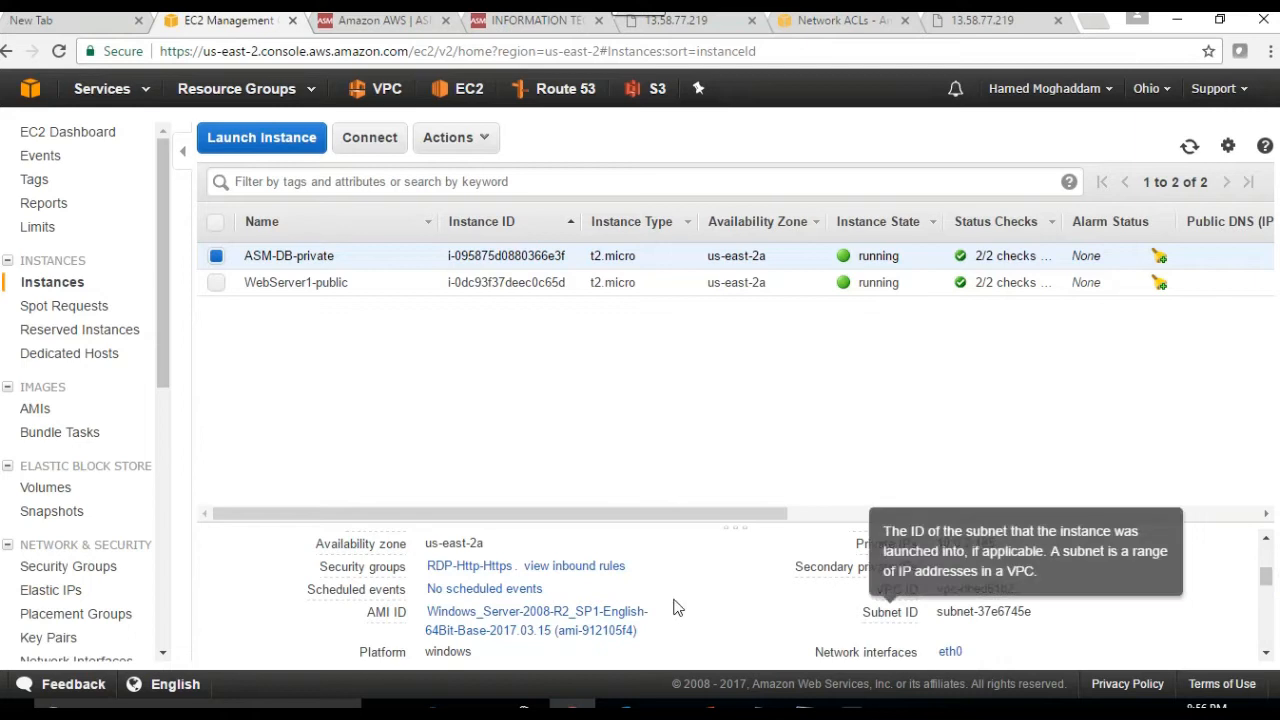
{"action": "left_click", "coordinate": [556, 569]}
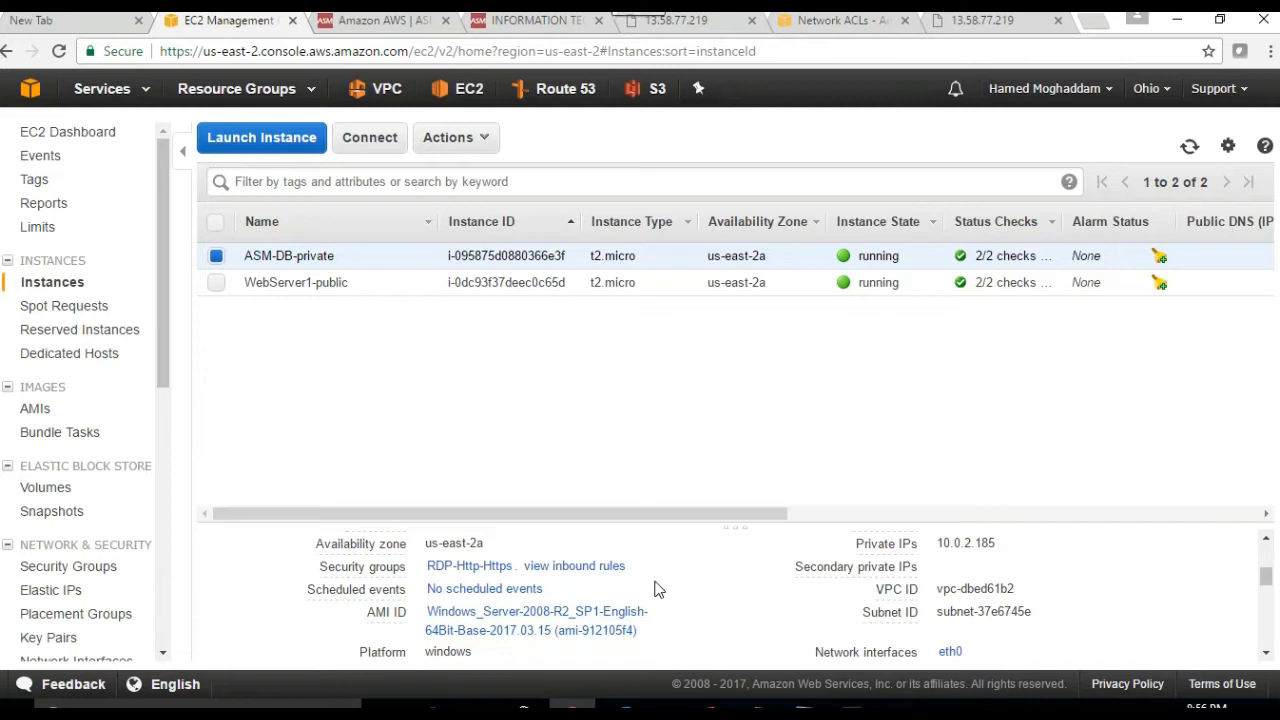
- Open the RDP-Http-Https security group from the instance details and review its full list of inbound rules
{"action": "left_click", "coordinate": [465, 567]}
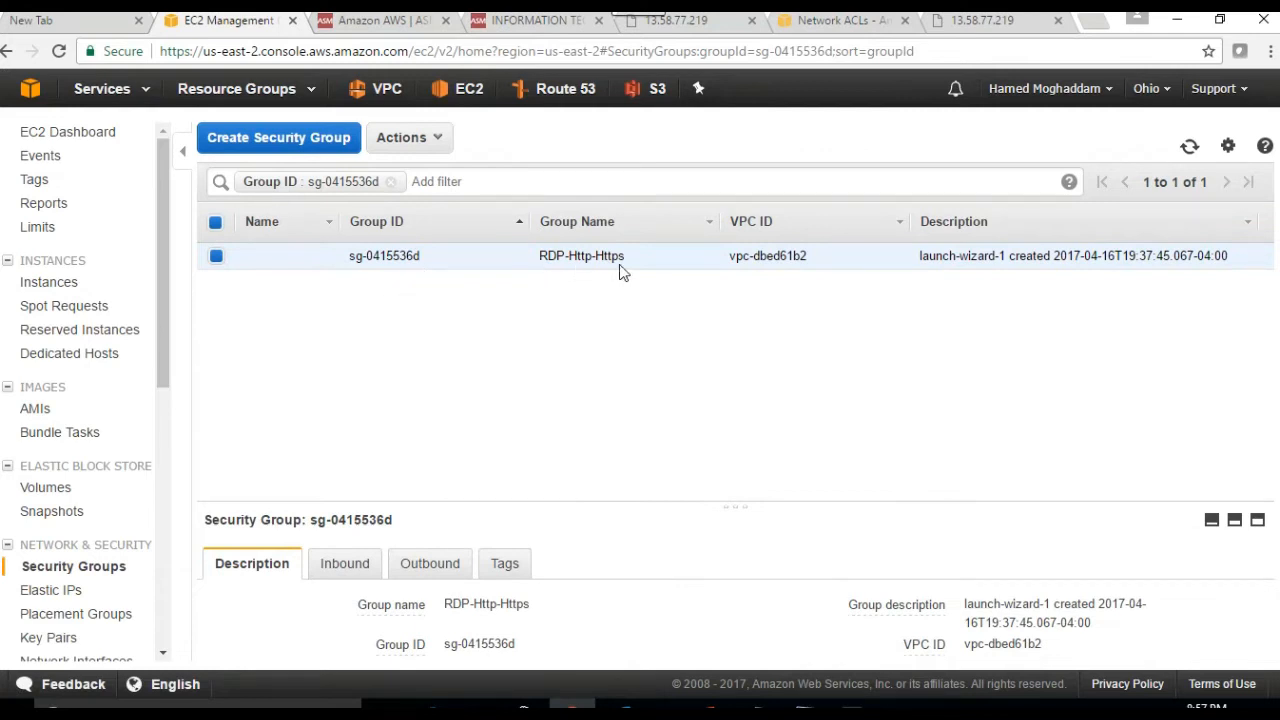
{"action": "left_click", "coordinate": [345, 565]}
{"action": "scroll", "coordinate": [545, 560], "scroll_direction": "down", "scroll_amount": 1}
{"action": "scroll", "coordinate": [553, 575], "scroll_direction": "down", "scroll_amount": 2}
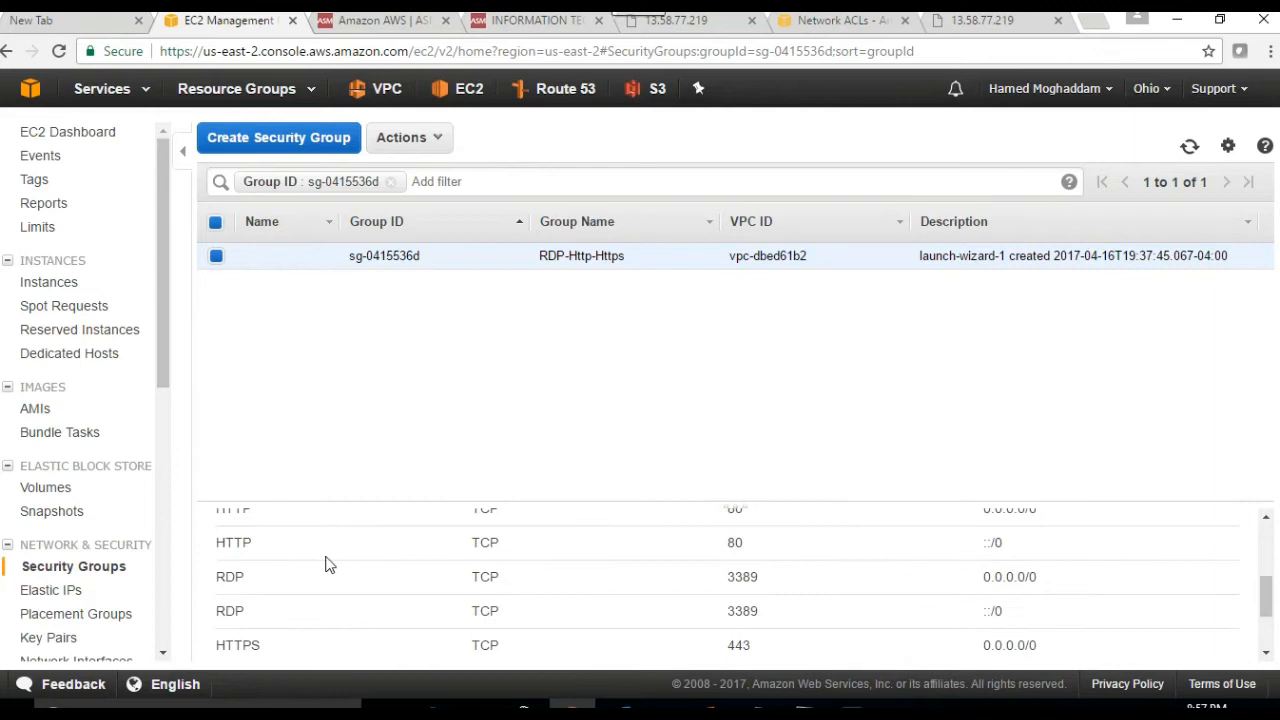
{"action": "scroll", "coordinate": [313, 609], "scroll_direction": "down", "scroll_amount": 2}
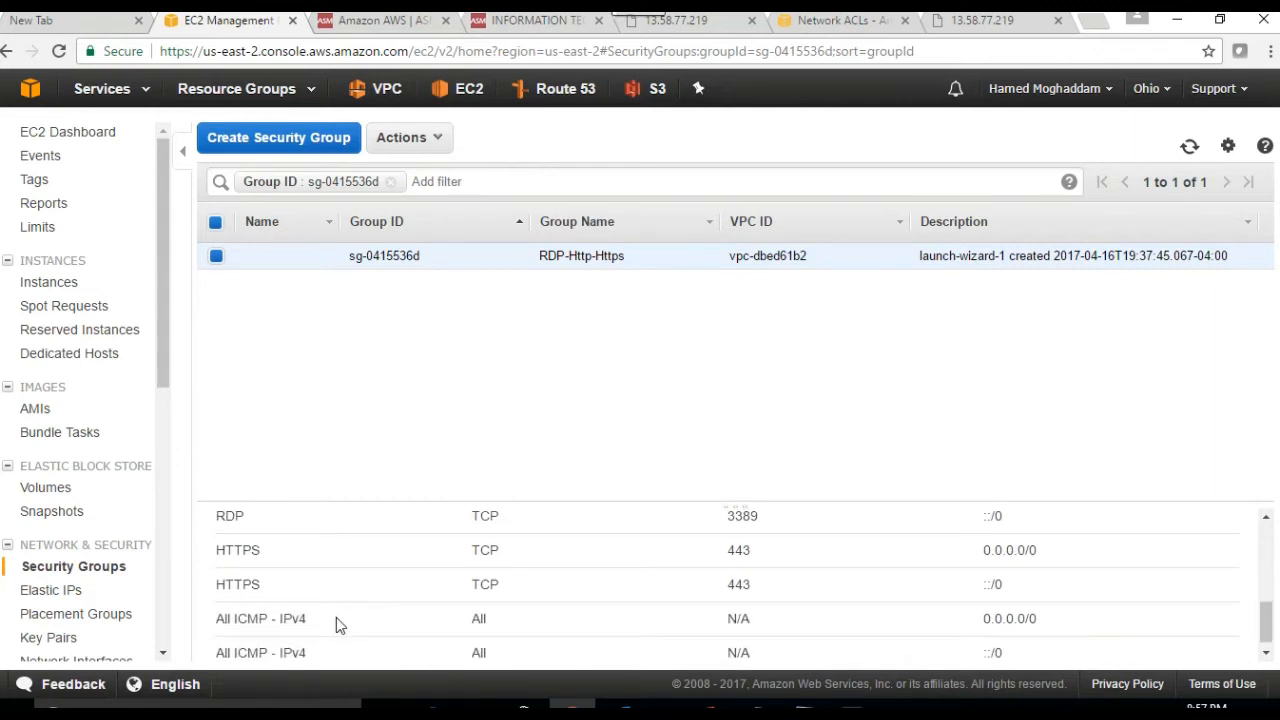
{"action": "scroll", "coordinate": [337, 622], "scroll_direction": "down", "scroll_amount": 1}
- Name the RDP-Http-Https security group "Http, RDP, ICMP" and save the name
{"action": "left_click", "coordinate": [273, 254]}
{"action": "left_click", "coordinate": [258, 263]}
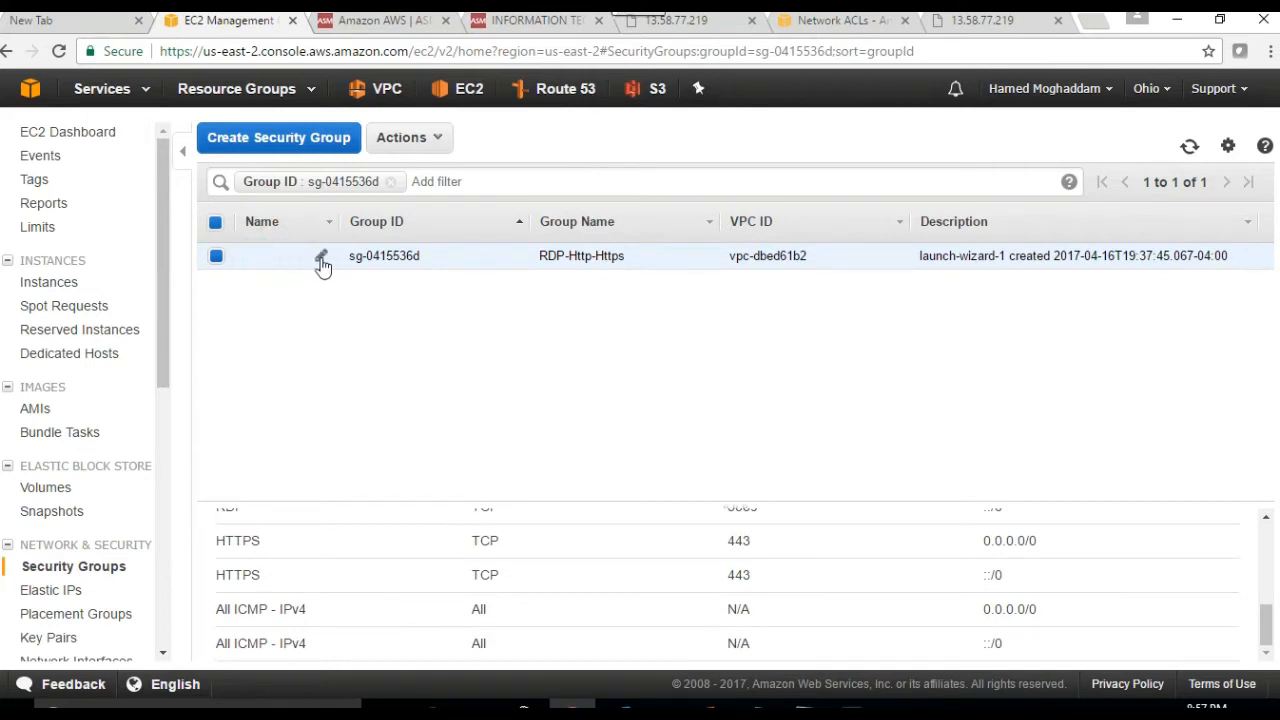
{"action": "left_click", "coordinate": [322, 260]}
{"action": "left_click", "coordinate": [279, 257]}
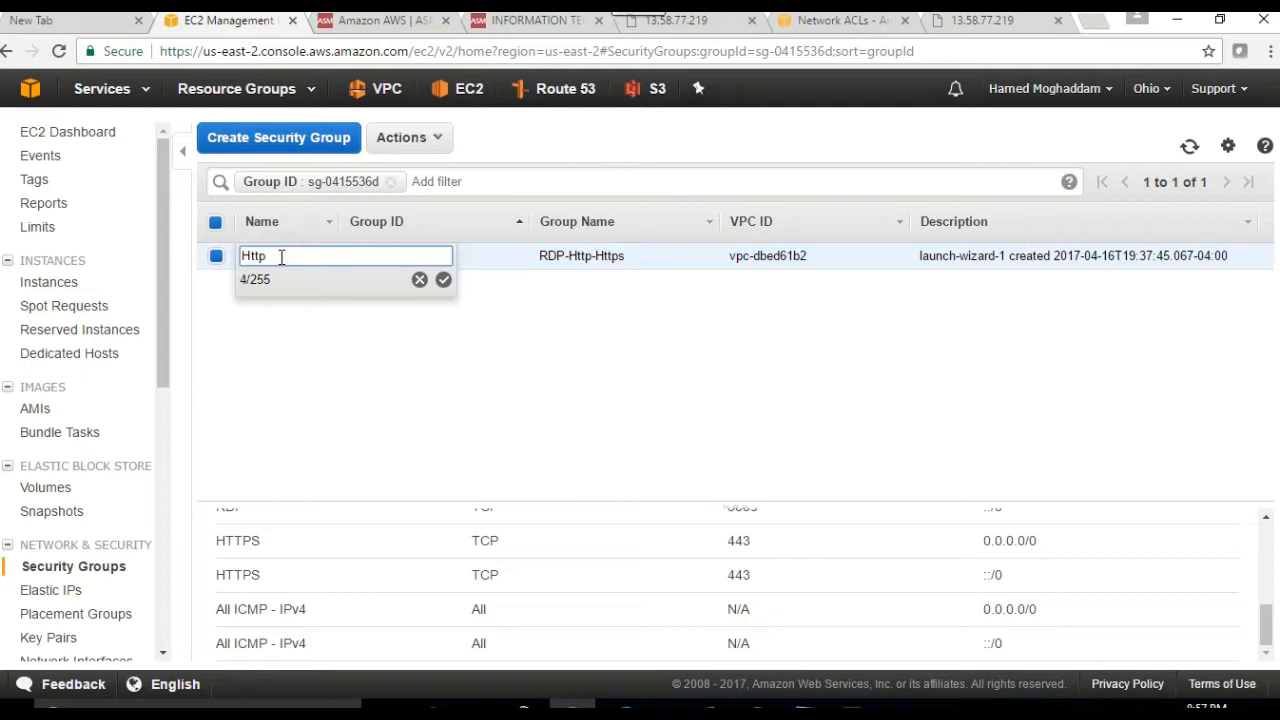
{"action": "type", "text": "Http, RDP, ICMP"}
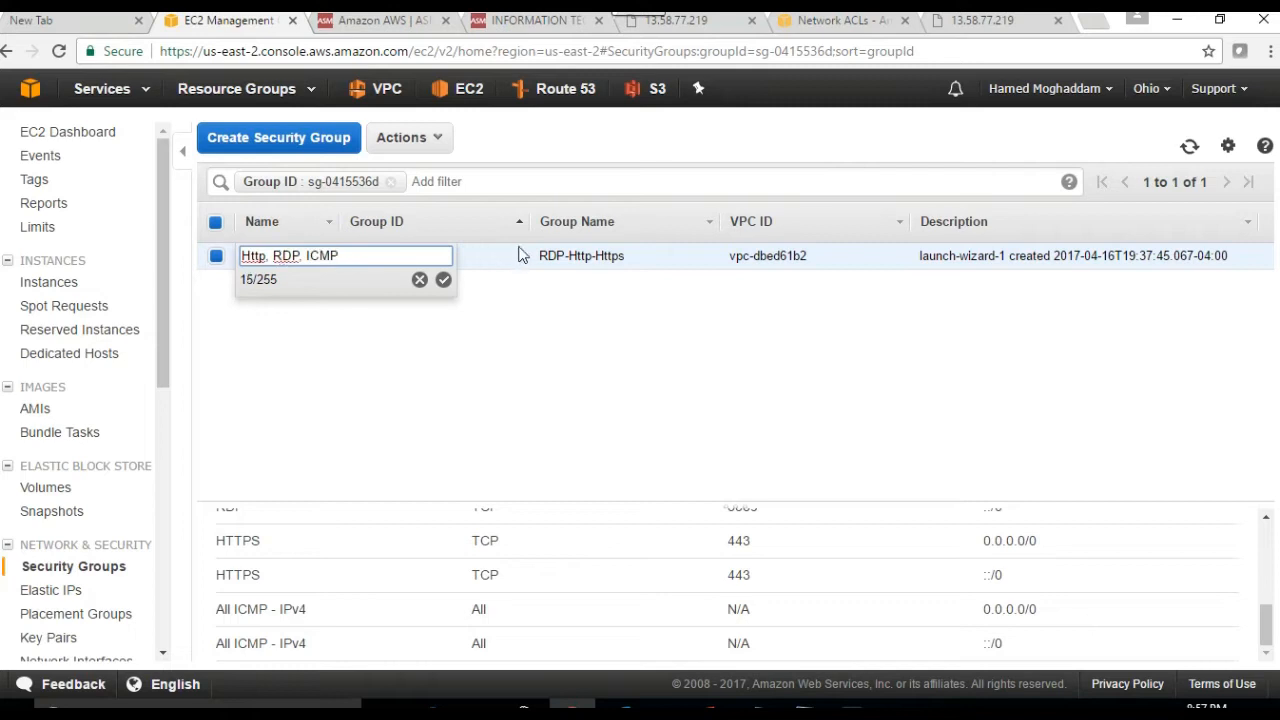
{"action": "left_click", "coordinate": [443, 280]}
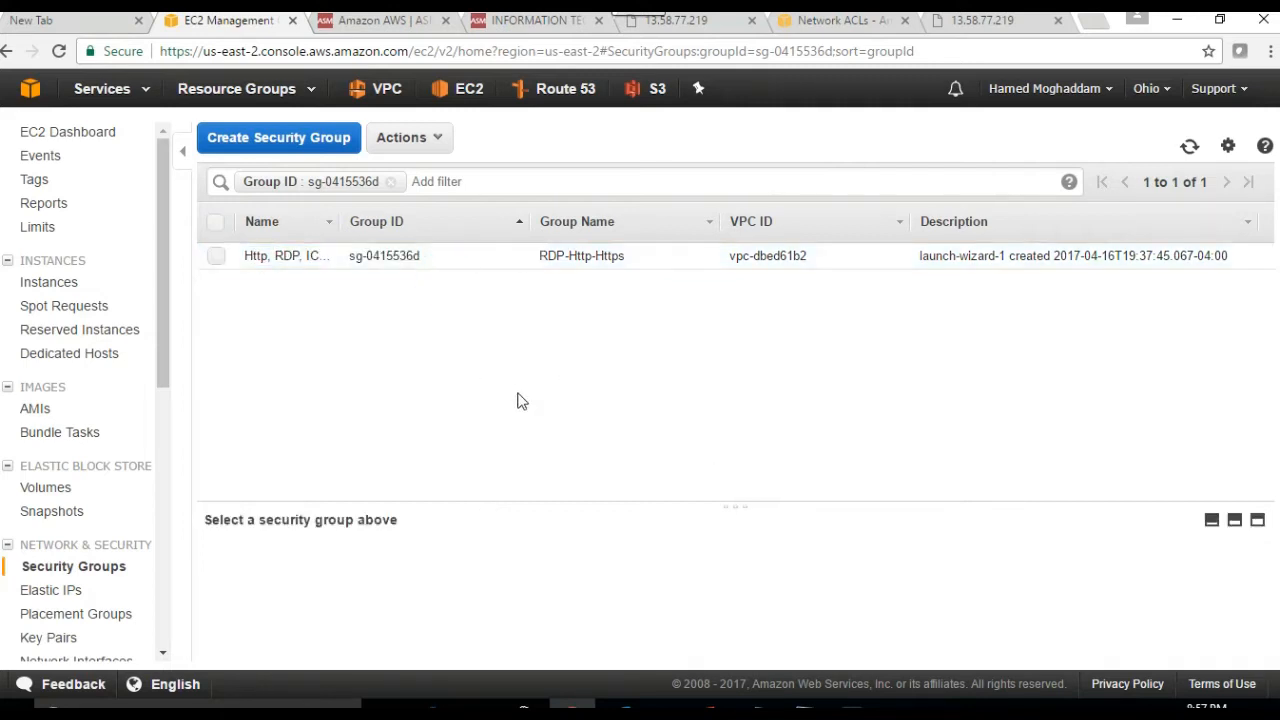
- Edit the security group's inbound rules and remove both All ICMP - IPv4 rules
{"action": "left_click", "coordinate": [237, 262]}
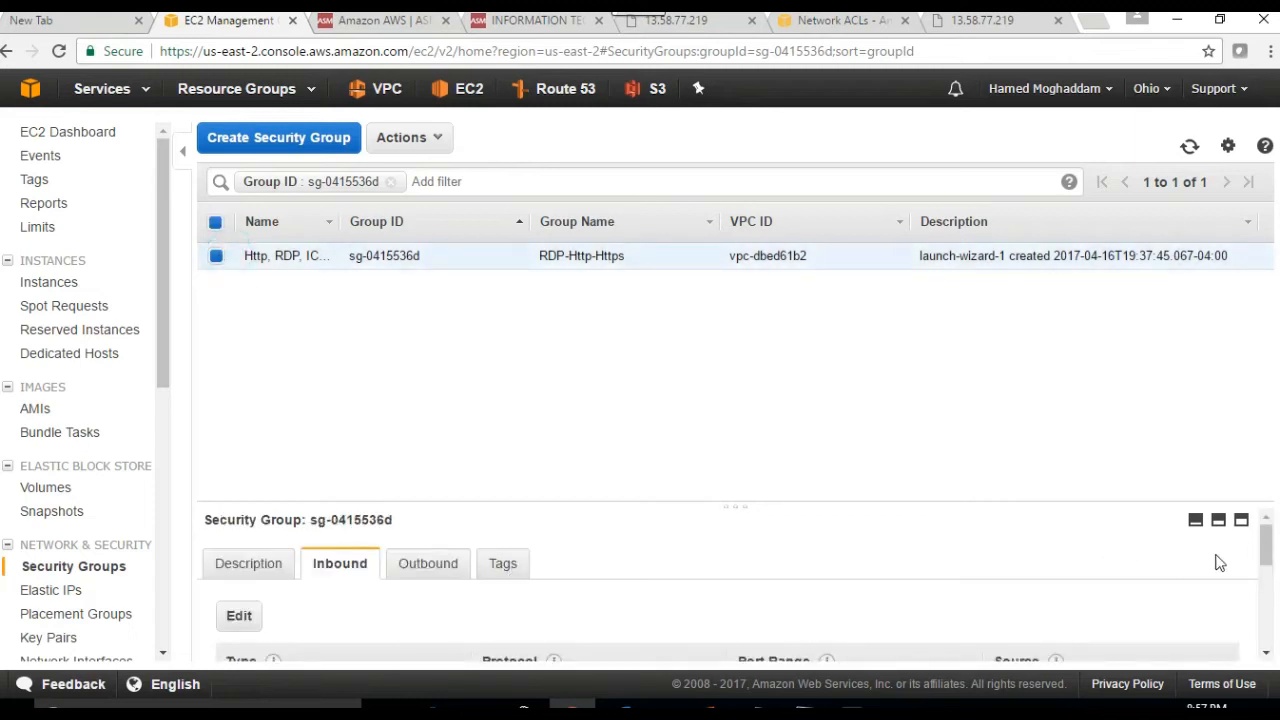
{"action": "scroll", "coordinate": [1240, 565], "scroll_direction": "down", "scroll_amount": 1}
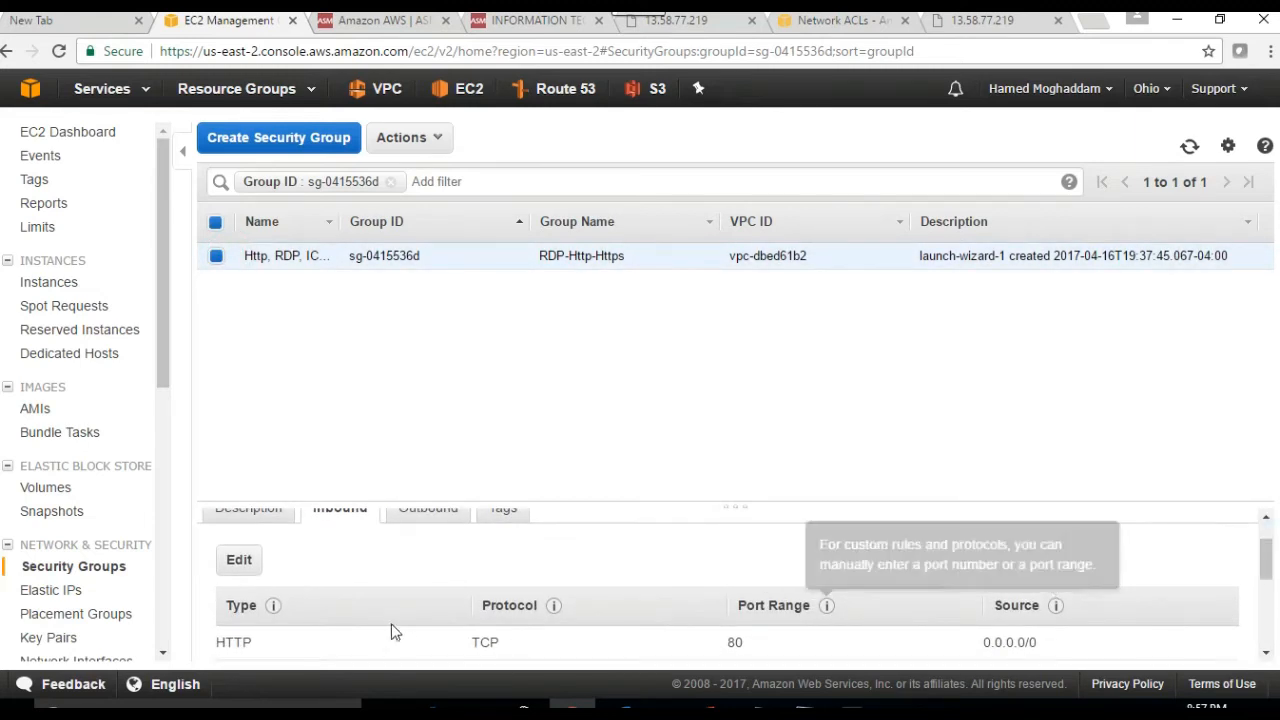
{"action": "left_click", "coordinate": [239, 559]}
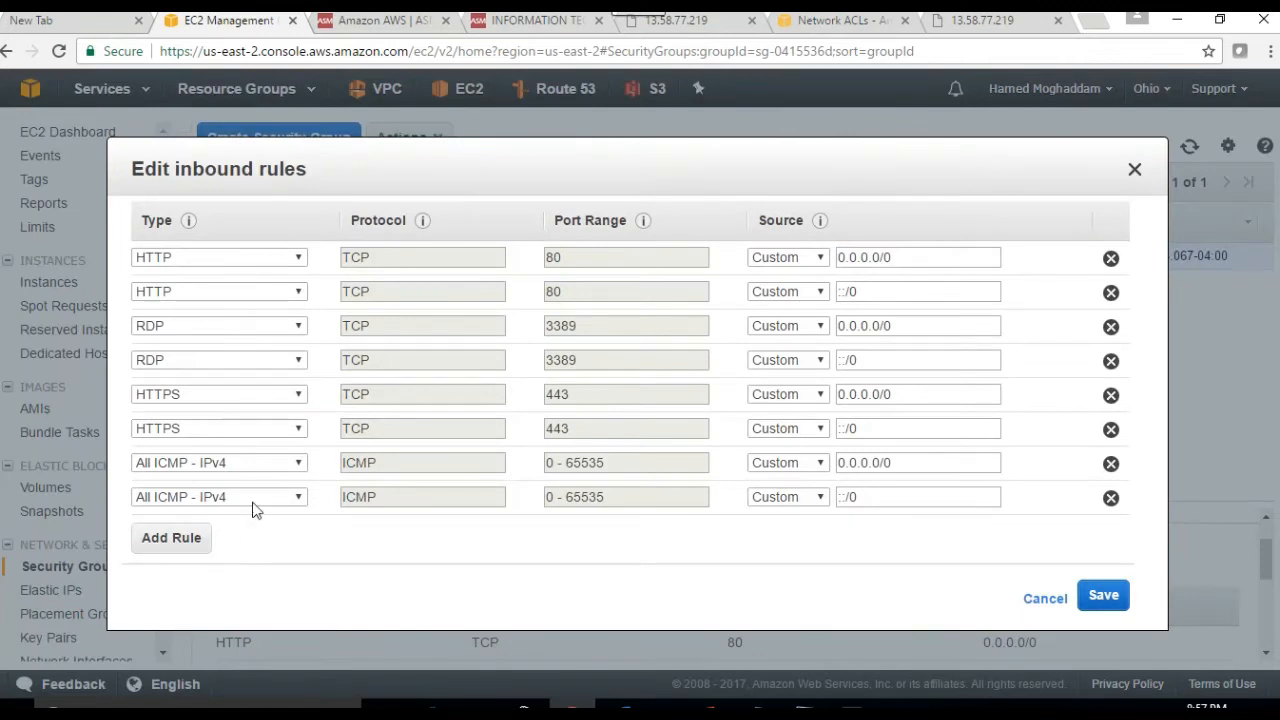
{"action": "left_click", "coordinate": [1110, 466]}
{"action": "left_click", "coordinate": [1111, 464]}
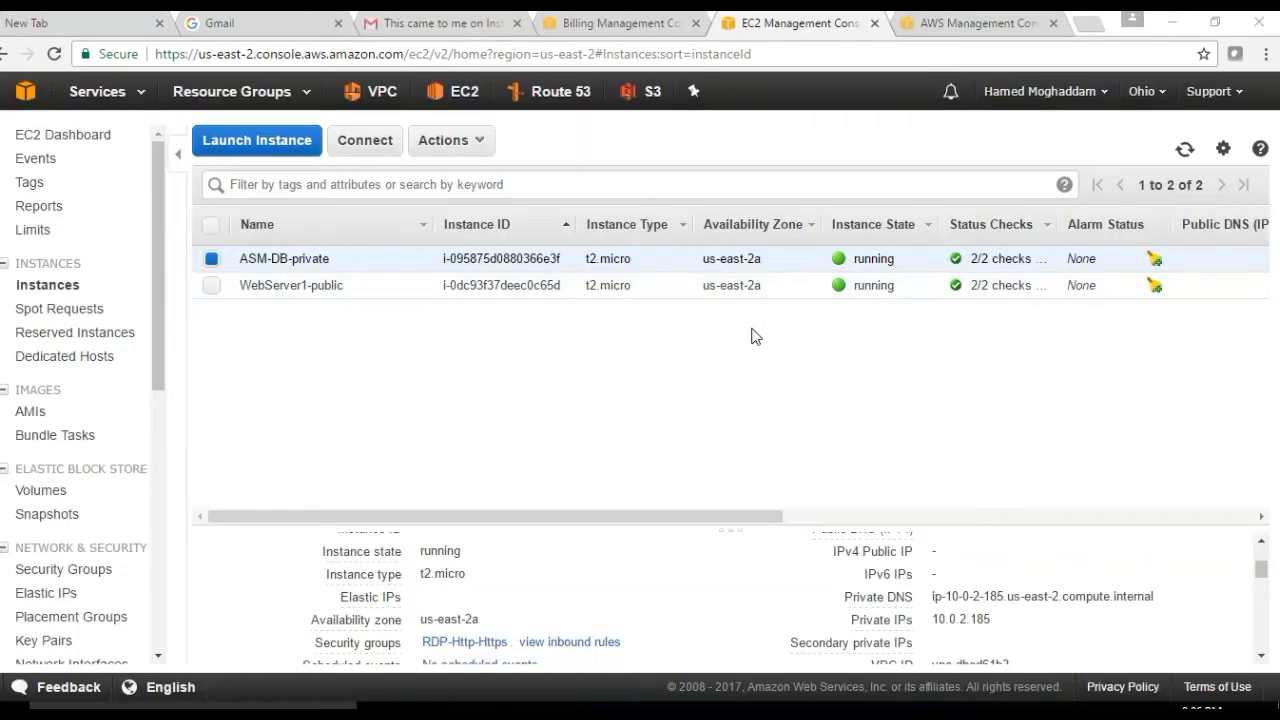
- Check the inbound rules applied to the ASM-DB-private instance and highlight its private IP 10.0.2.185
{"action": "left_click", "coordinate": [553, 644]}
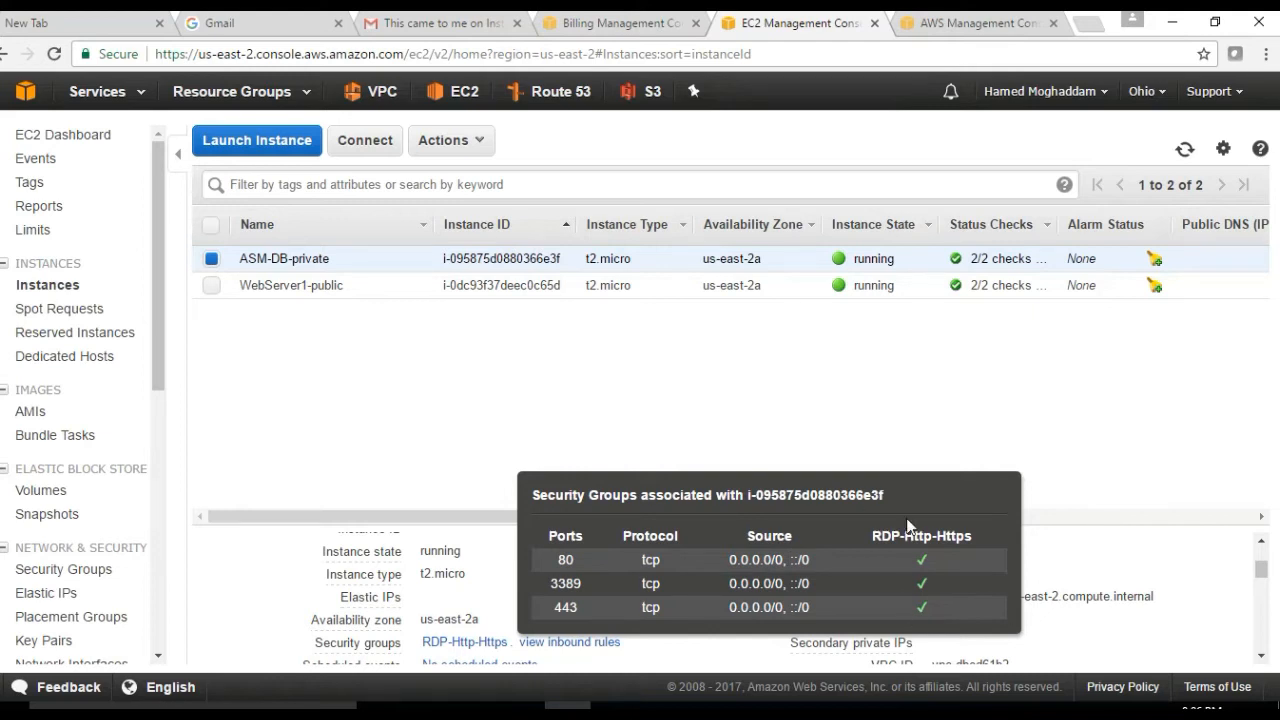
{"action": "left_click", "coordinate": [594, 375]}
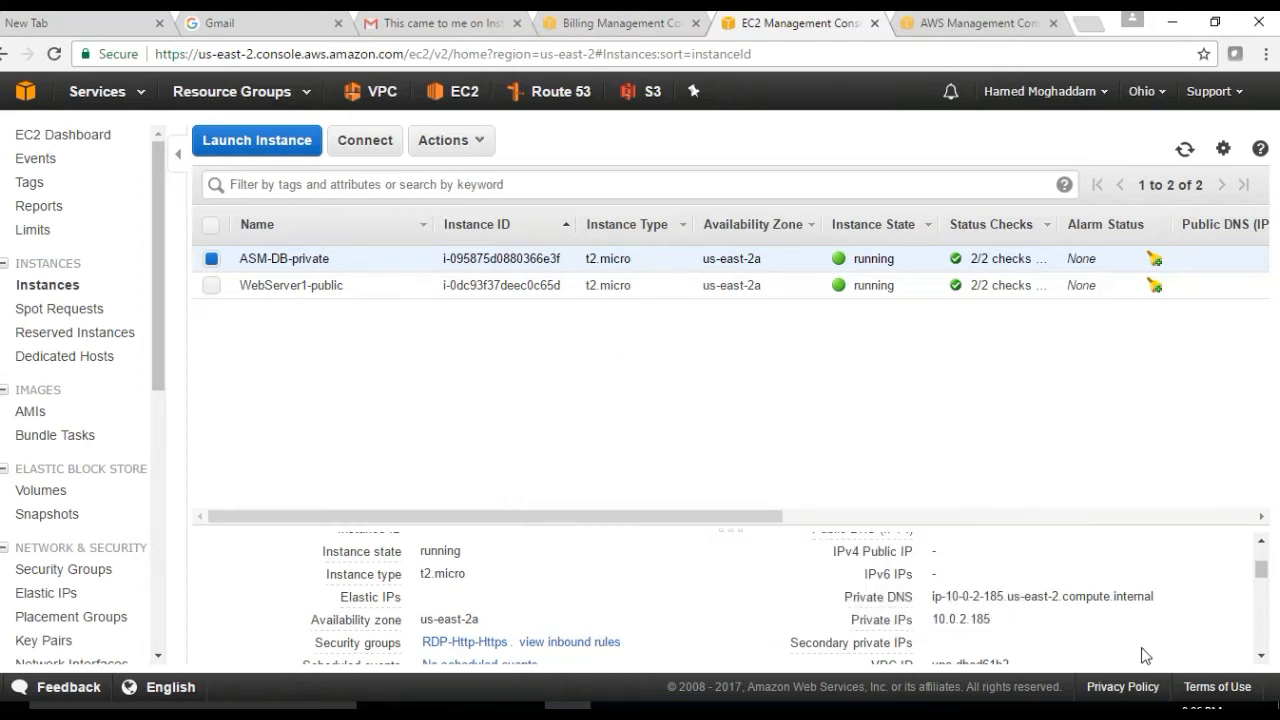
{"action": "left_click_drag", "start_coordinate": [998, 619], "coordinate": [934, 617]}
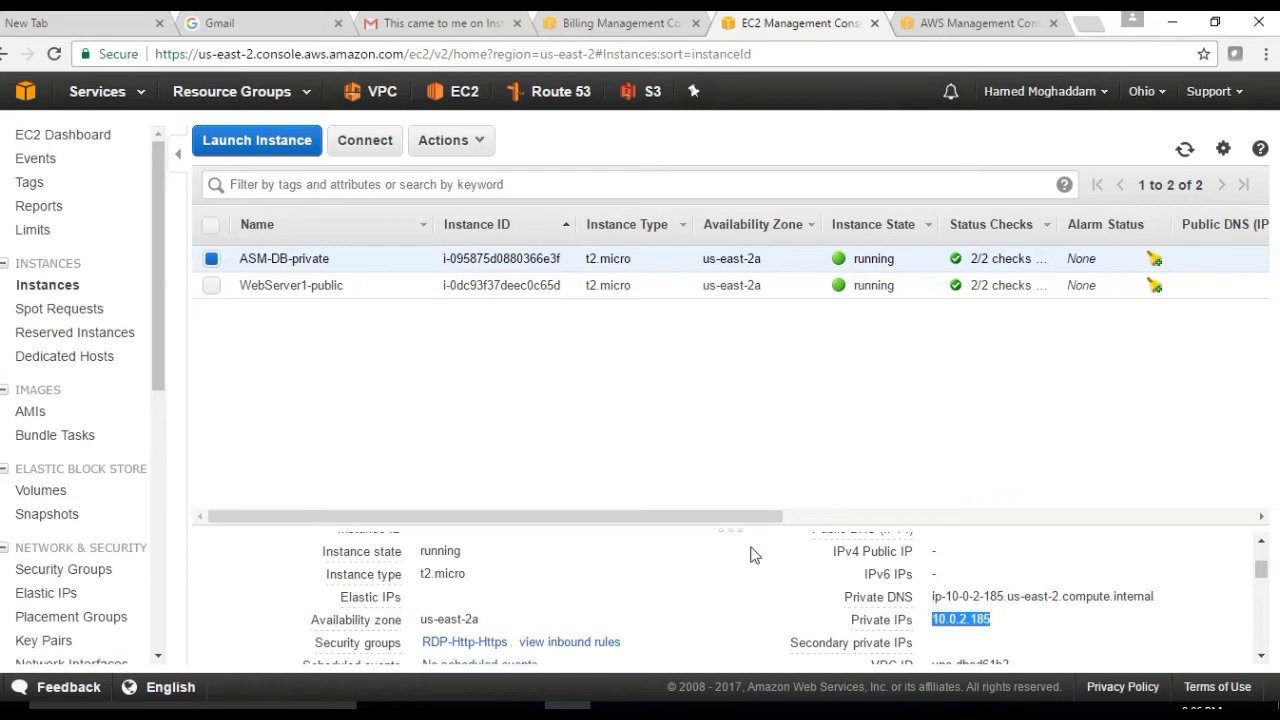
- Select only the WebServer1-public instance, switch to its remote desktop, and run the continuous ping "ping 10.0.2.185 -t" in the Command Prompt
{"action": "left_click", "coordinate": [212, 286]}
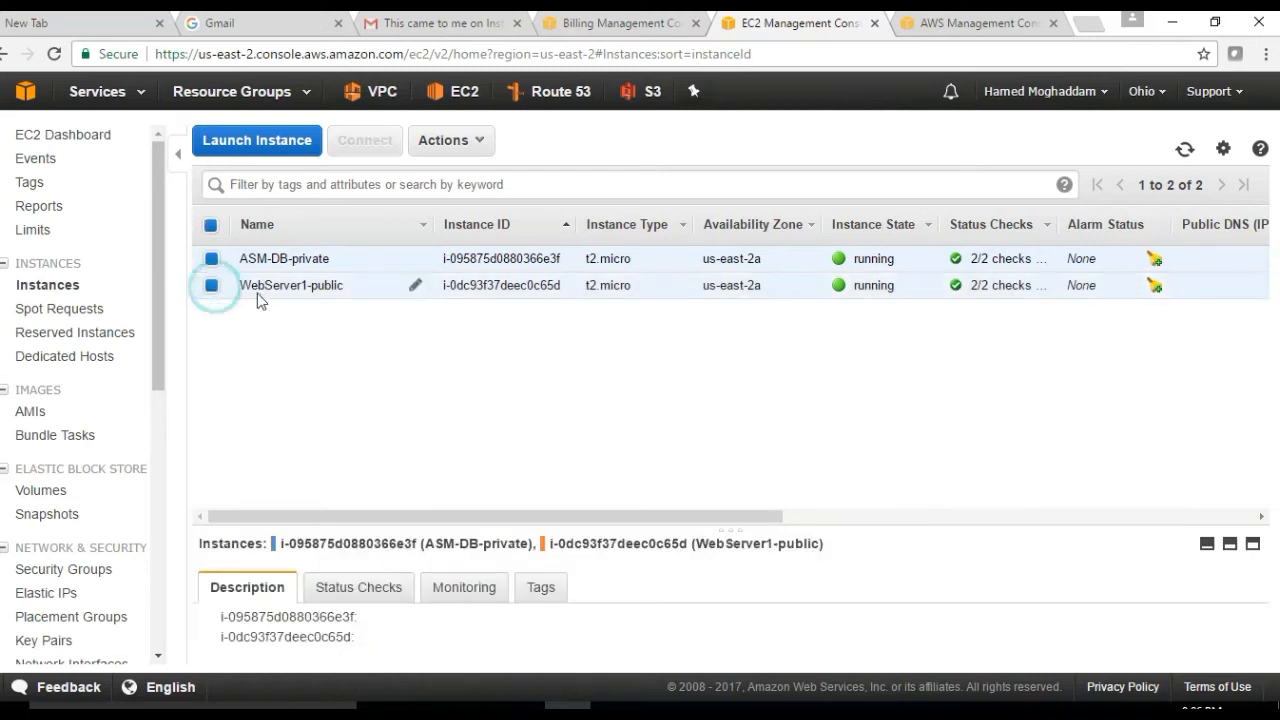
{"action": "left_click", "coordinate": [211, 260]}
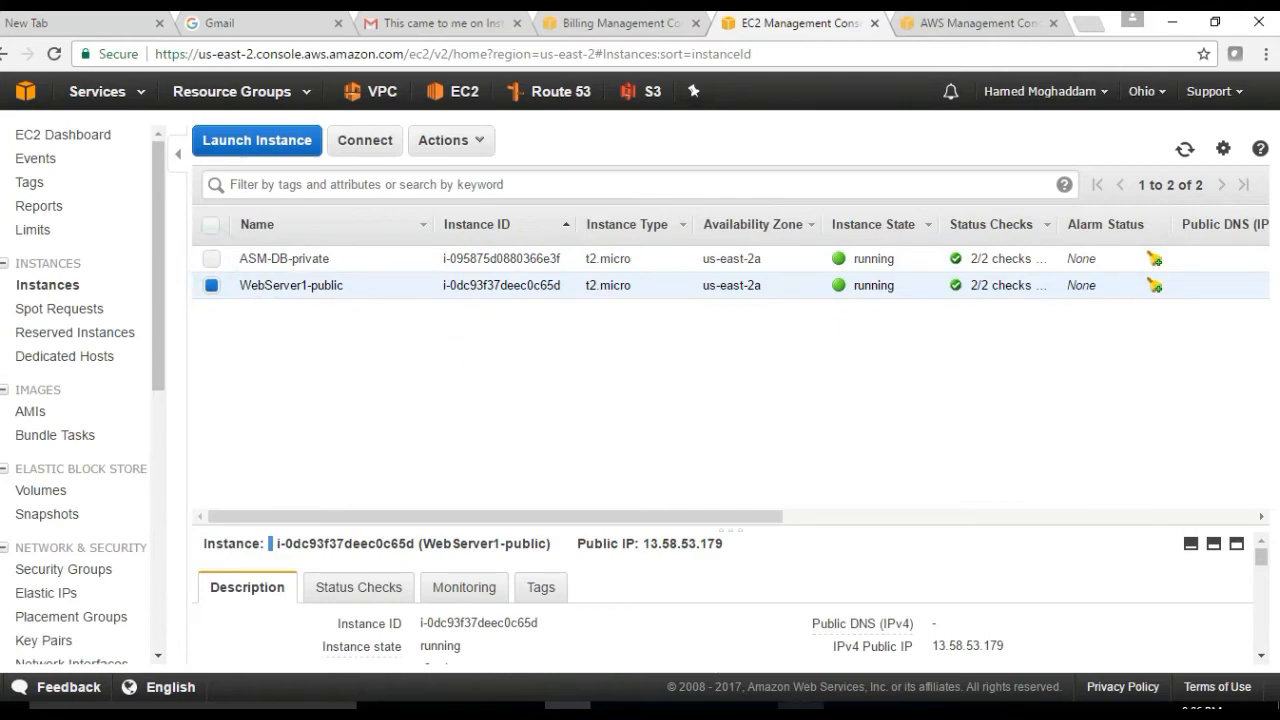
{"action": "left_click", "coordinate": [800, 706]}
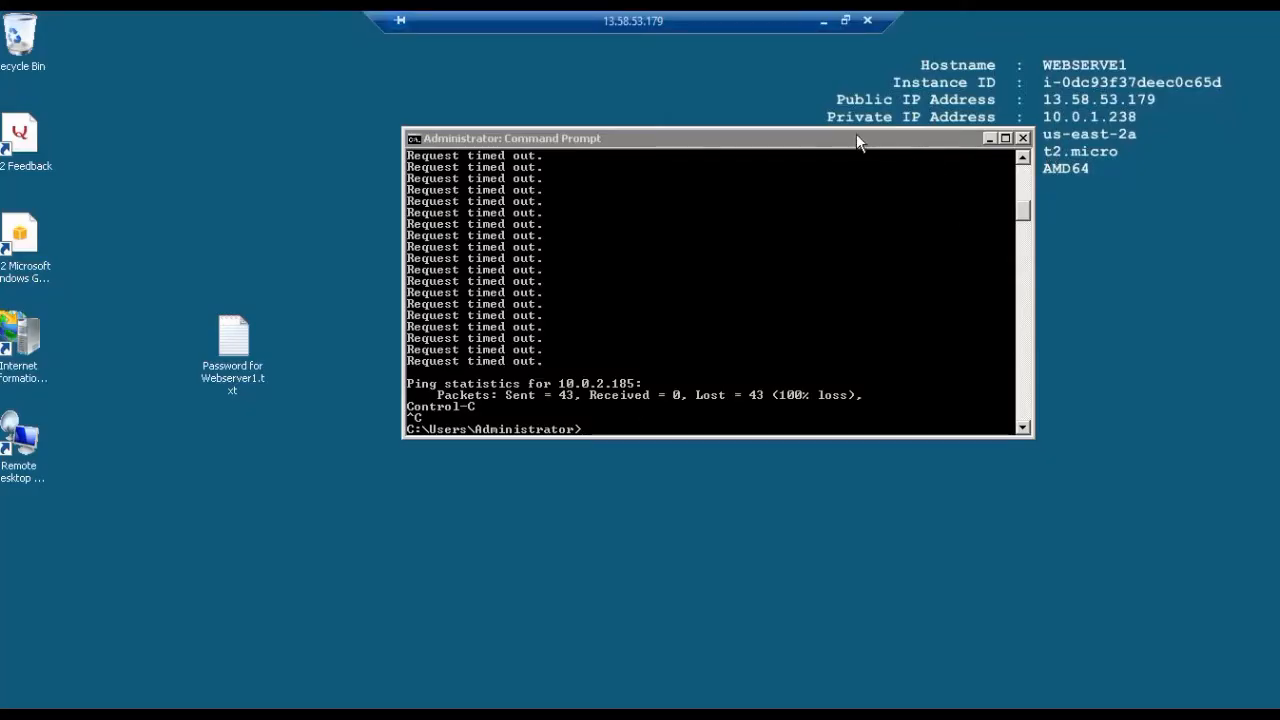
{"action": "left_click_drag", "start_coordinate": [856, 135], "coordinate": [773, 139]}
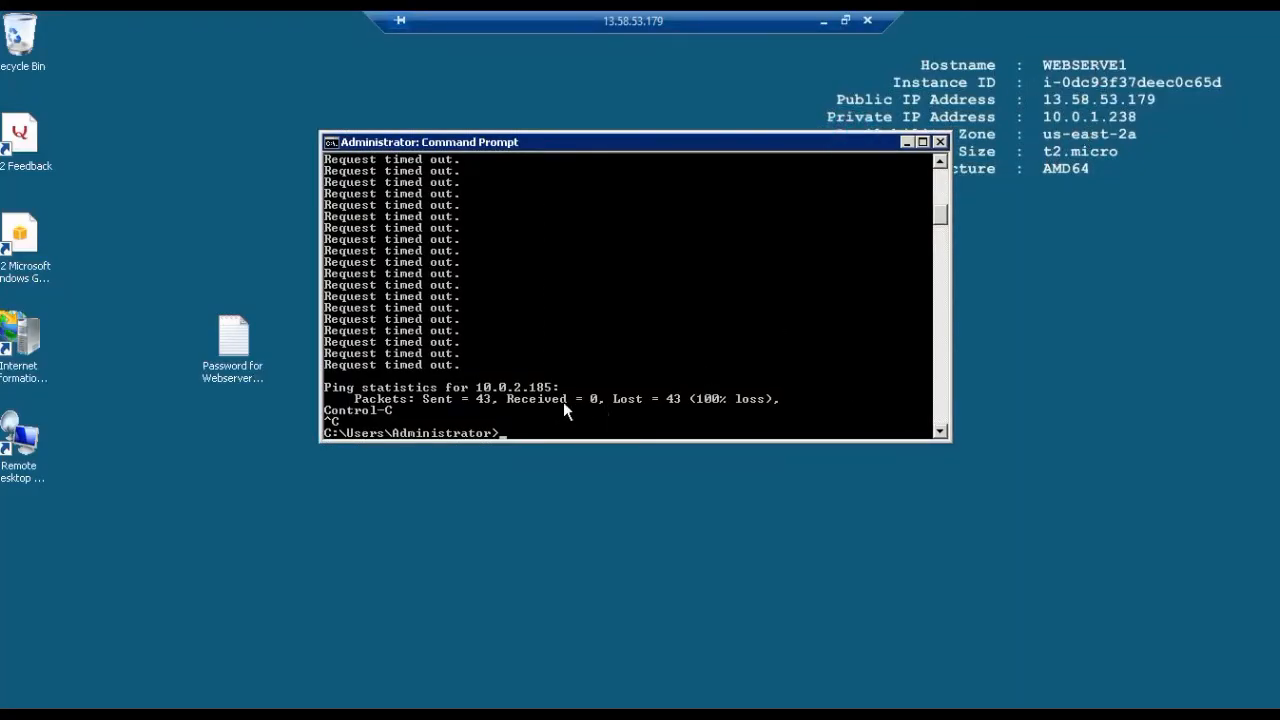
{"action": "key", "text": "Up"}
{"action": "key", "text": "Return"}
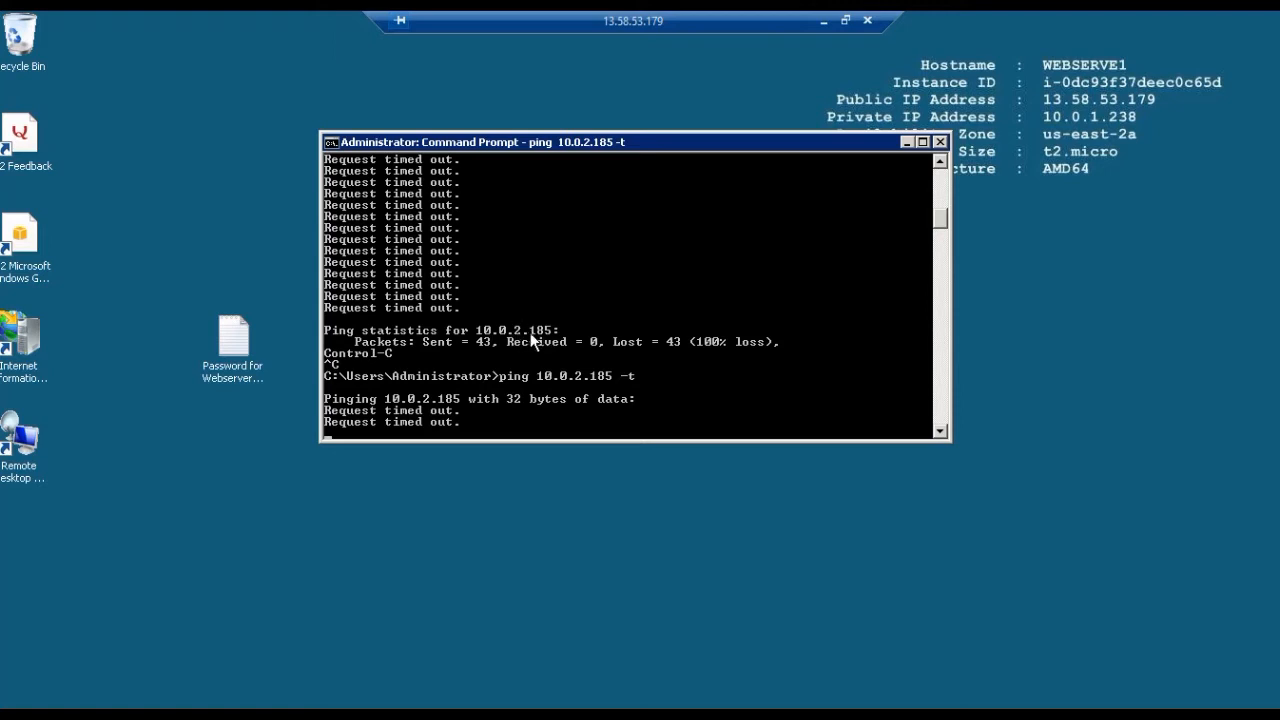
- Return to the EC2 console, select only ASM-DB-private, and check its private IP and the inbound rules applied to it
{"action": "left_click", "coordinate": [823, 21]}
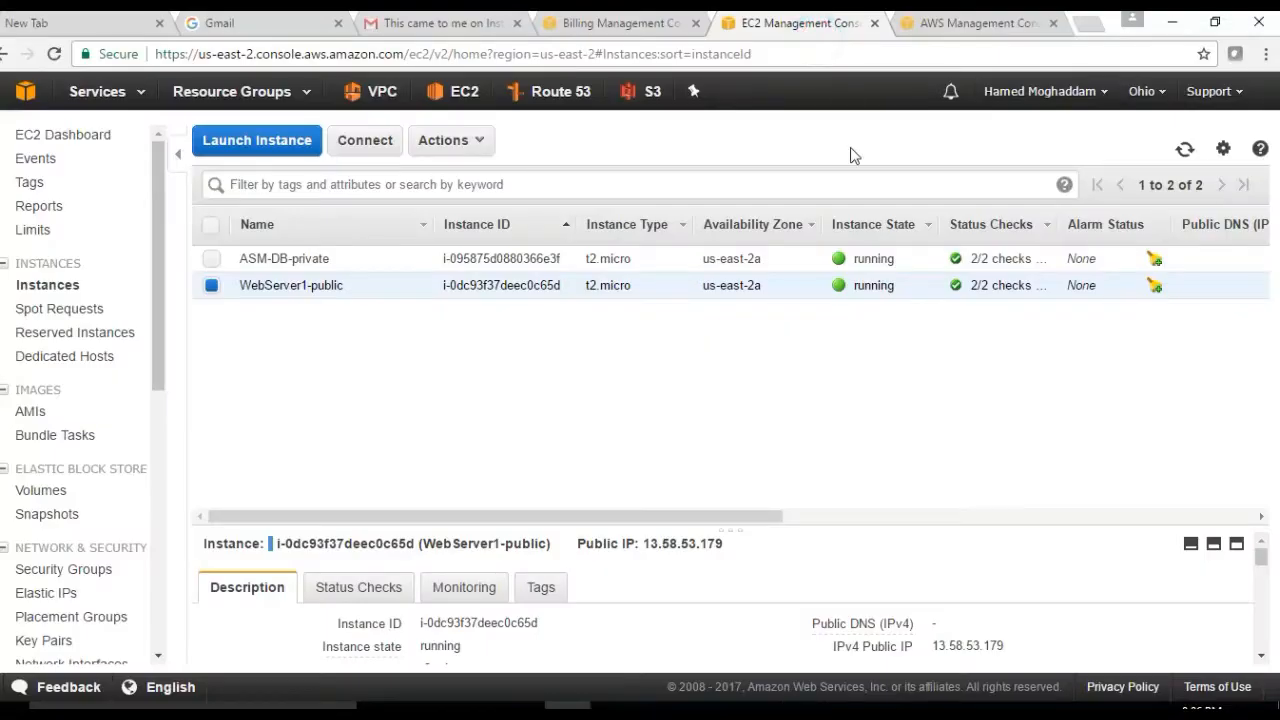
{"action": "left_click", "coordinate": [212, 286]}
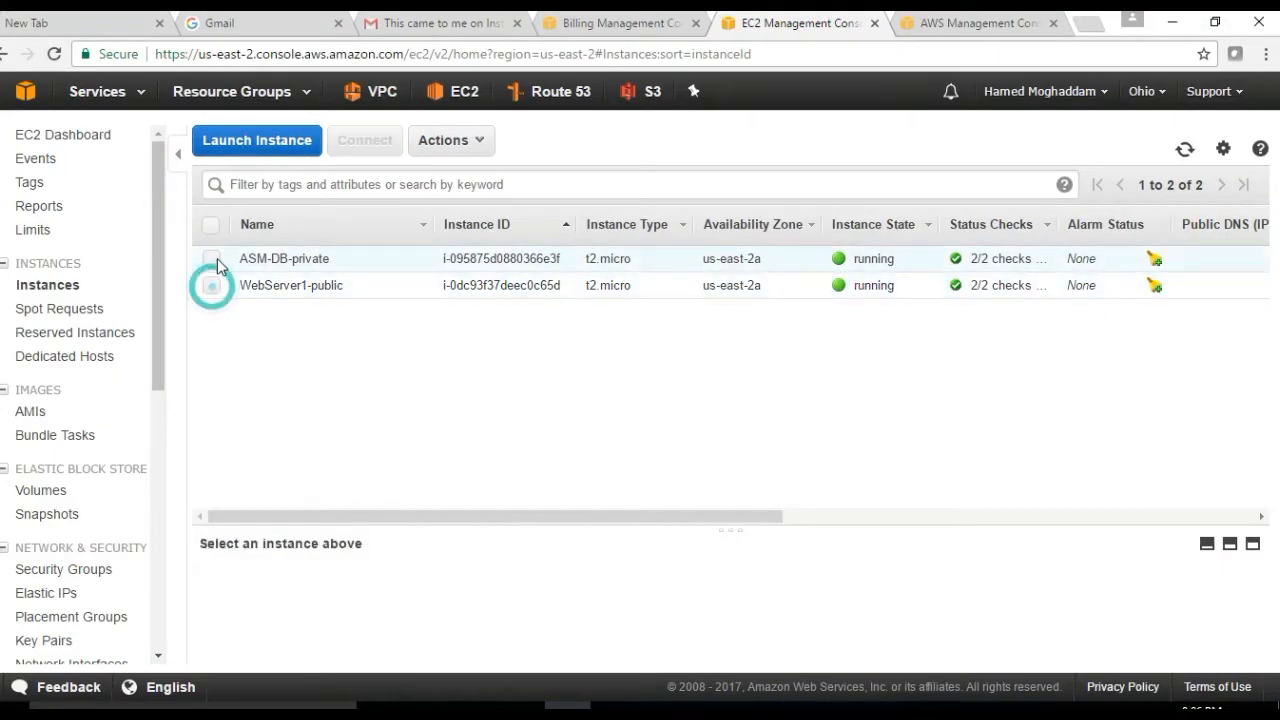
{"action": "left_click", "coordinate": [211, 258]}
{"action": "scroll", "coordinate": [890, 622], "scroll_direction": "down", "scroll_amount": 1}
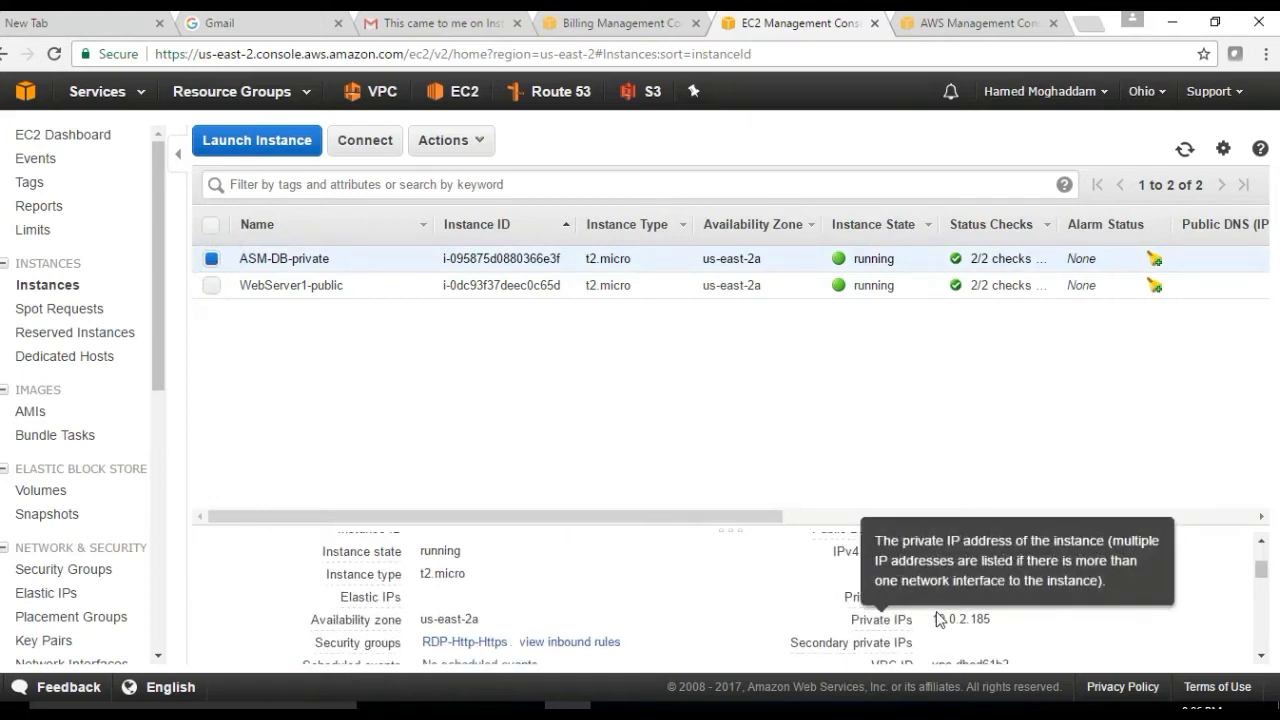
{"action": "left_click_drag", "start_coordinate": [990, 619], "coordinate": [937, 619]}
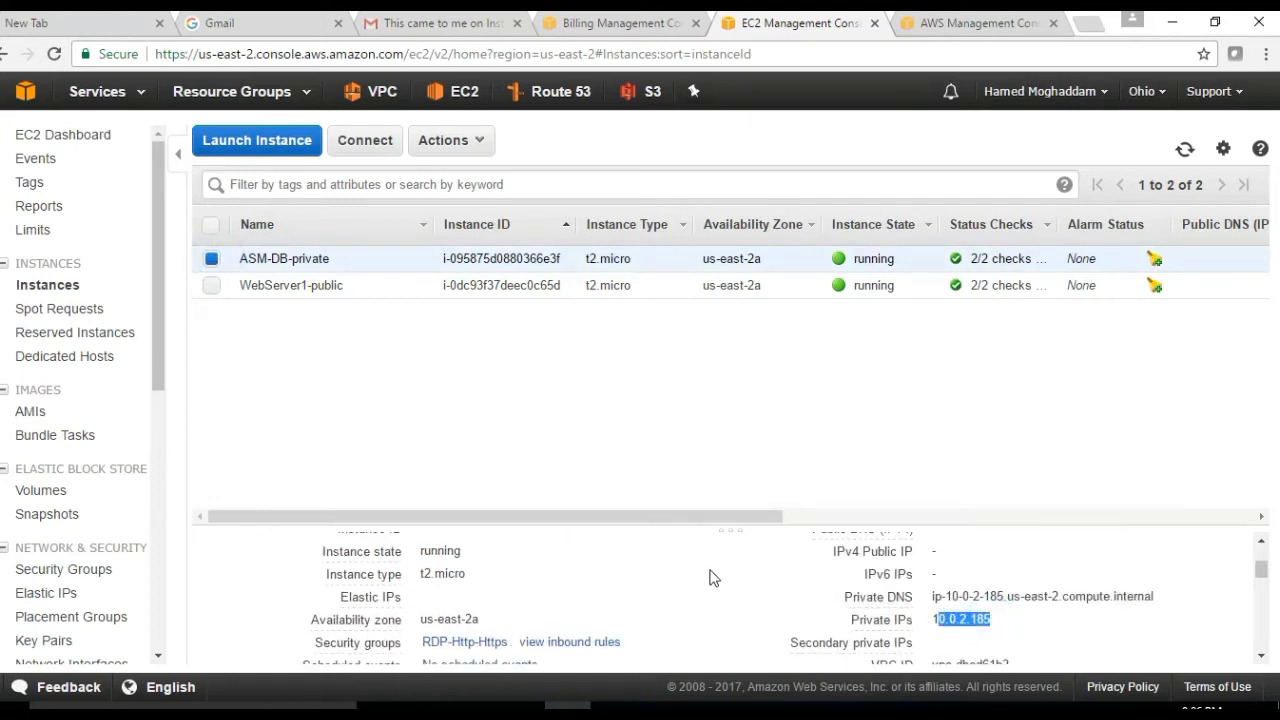
{"action": "left_click", "coordinate": [553, 645]}
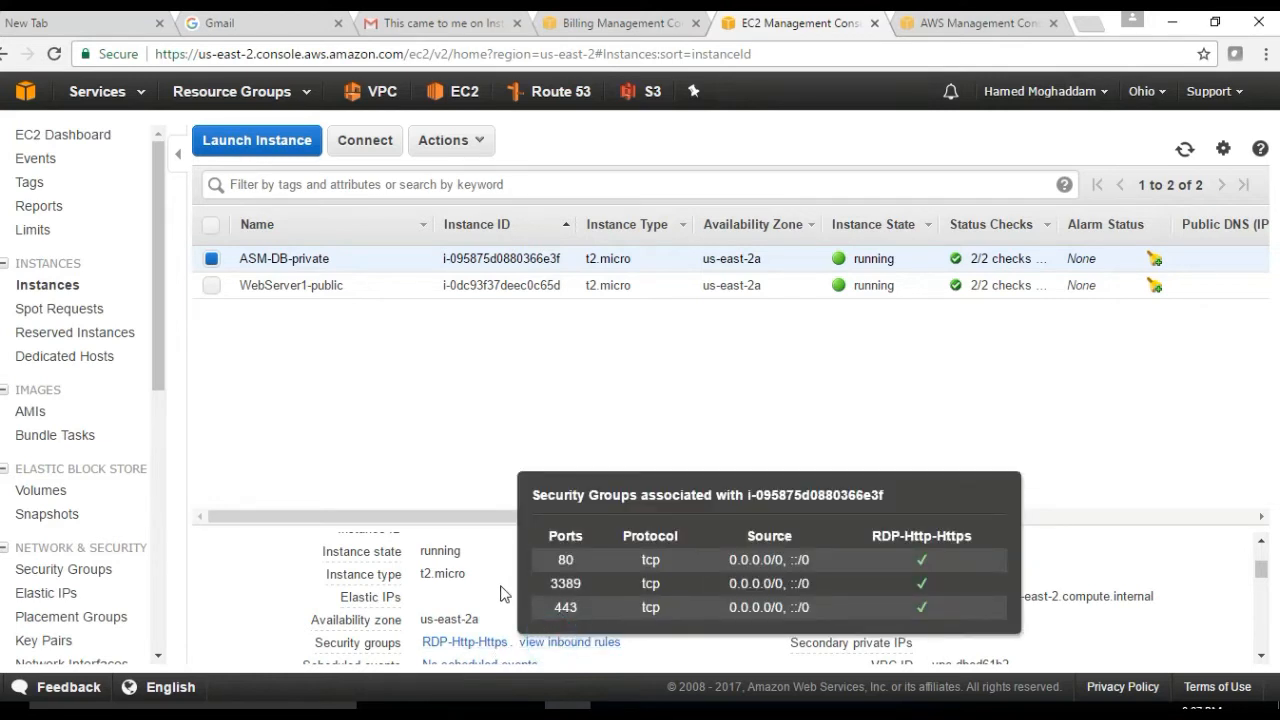
- Open the RDP-Http-Https security group from the instance details and read through its inbound rules for an ICMP entry
{"action": "left_click", "coordinate": [457, 643]}
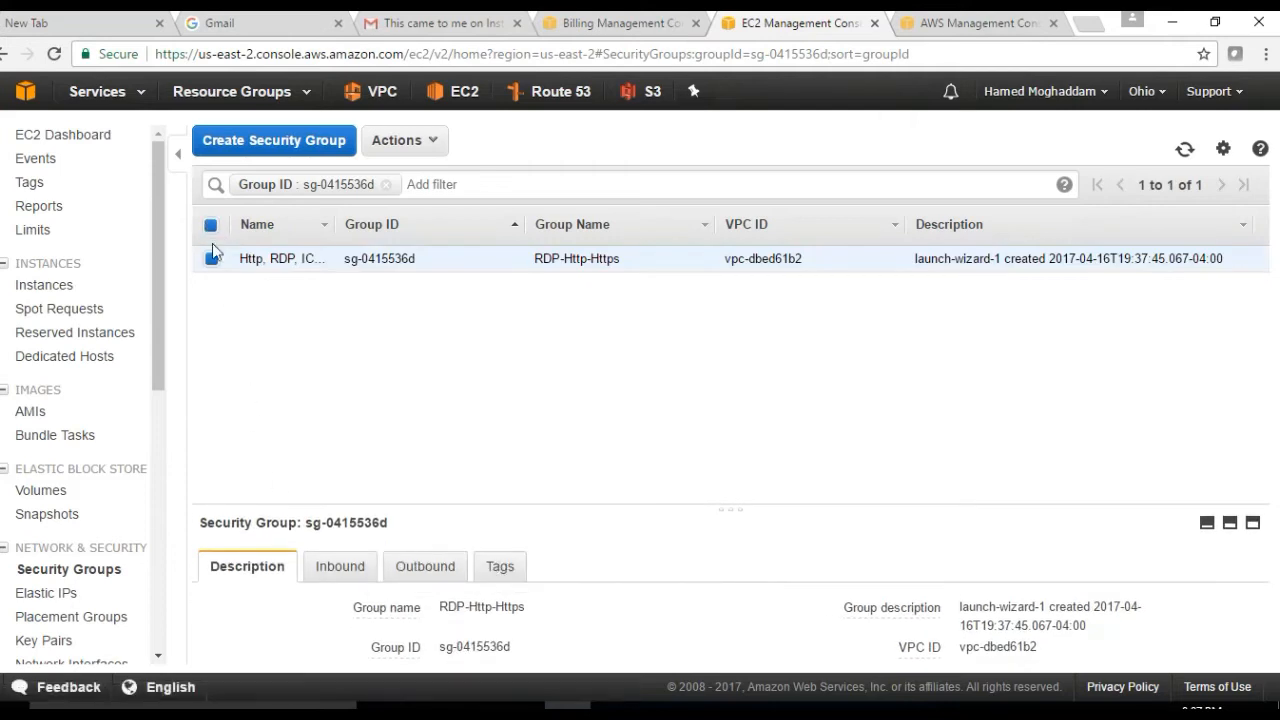
{"action": "left_click", "coordinate": [345, 567]}
{"action": "scroll", "coordinate": [505, 614], "scroll_direction": "down", "scroll_amount": 5}
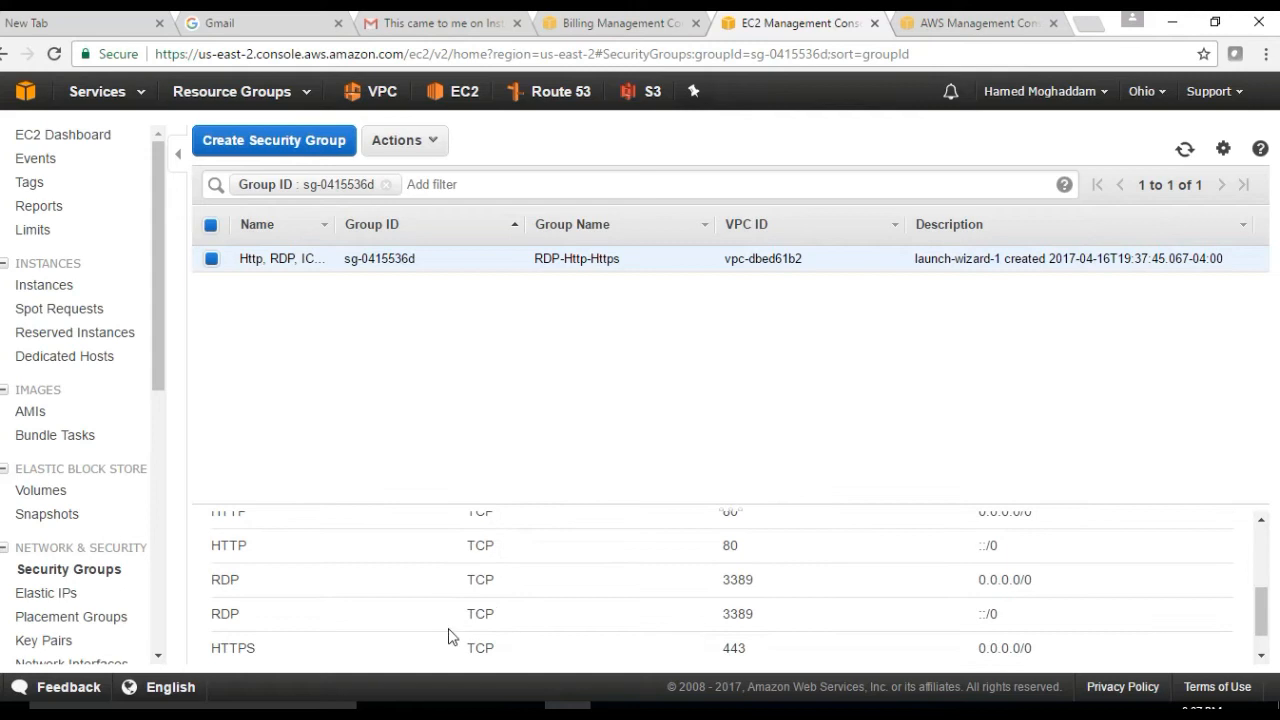
{"action": "scroll", "coordinate": [449, 634], "scroll_direction": "down", "scroll_amount": 1}
{"action": "scroll", "coordinate": [447, 643], "scroll_direction": "up", "scroll_amount": 6}
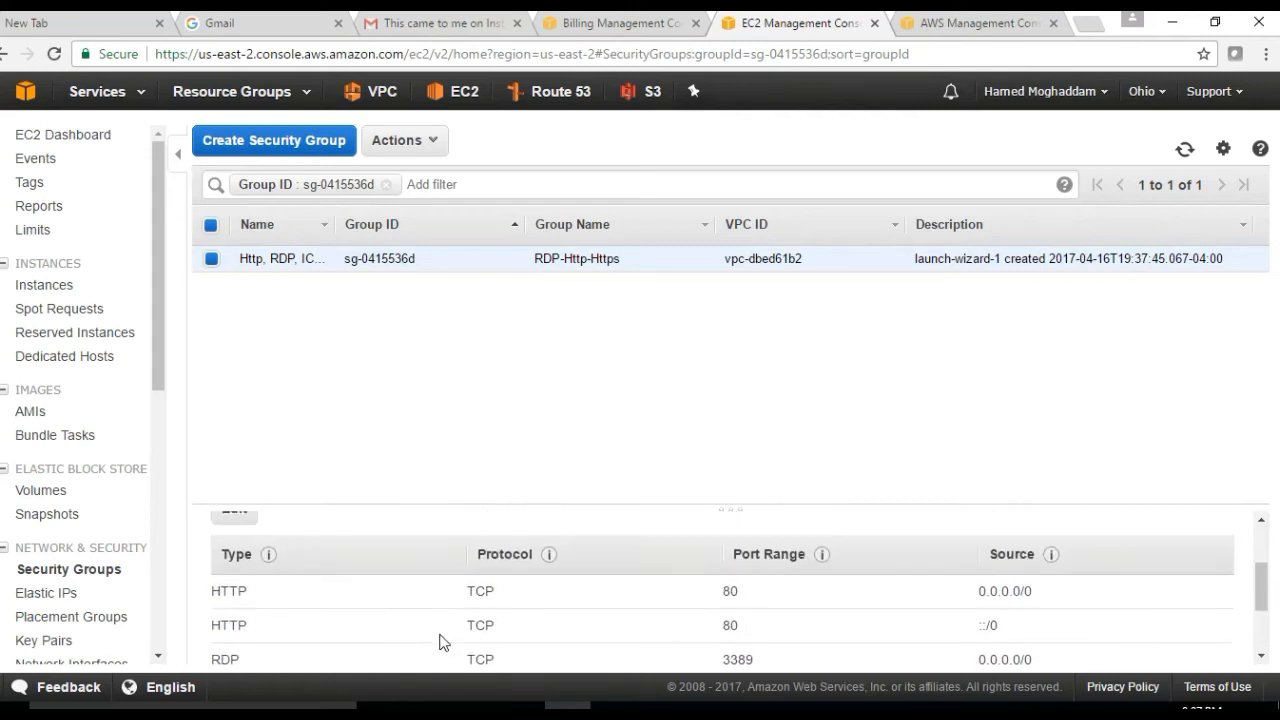
- Look at the outbound rules of the RDP-Http-Https security group
{"action": "left_click_drag", "start_coordinate": [417, 523], "coordinate": [417, 509]}
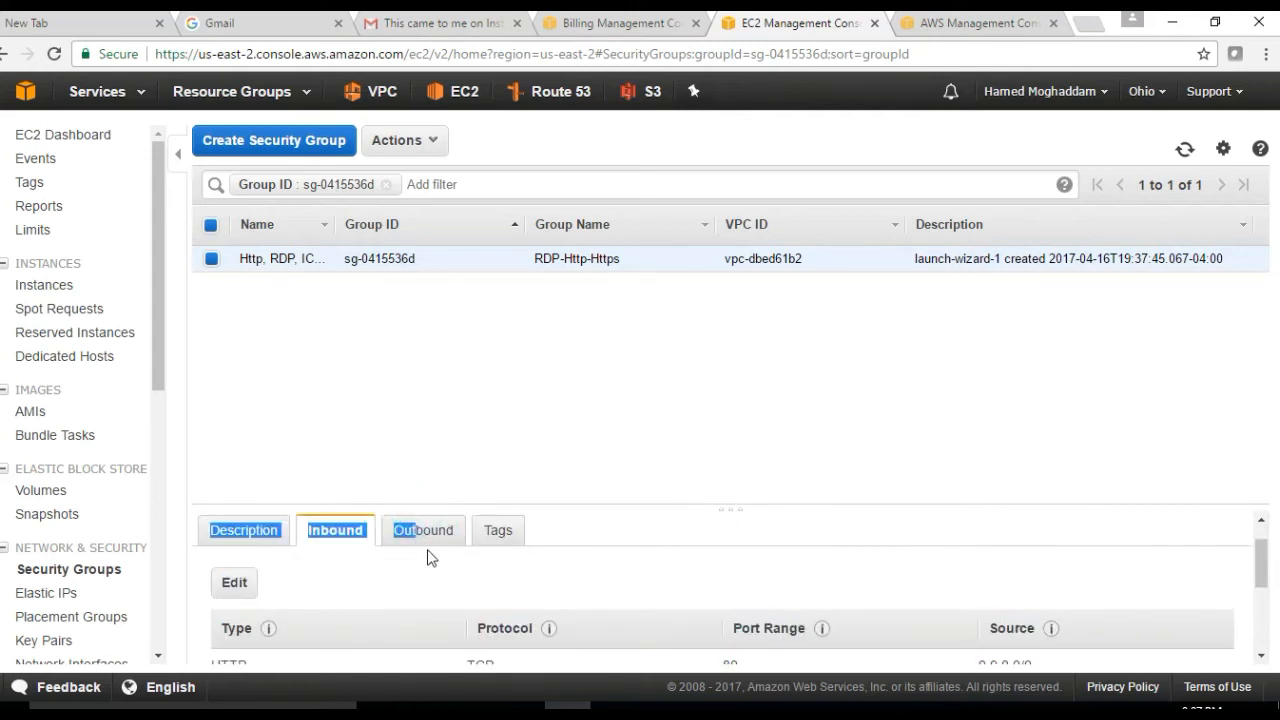
{"action": "left_click", "coordinate": [426, 529]}
{"action": "scroll", "coordinate": [447, 580], "scroll_direction": "down", "scroll_amount": 1}
{"action": "scroll", "coordinate": [450, 586], "scroll_direction": "up", "scroll_amount": 1}
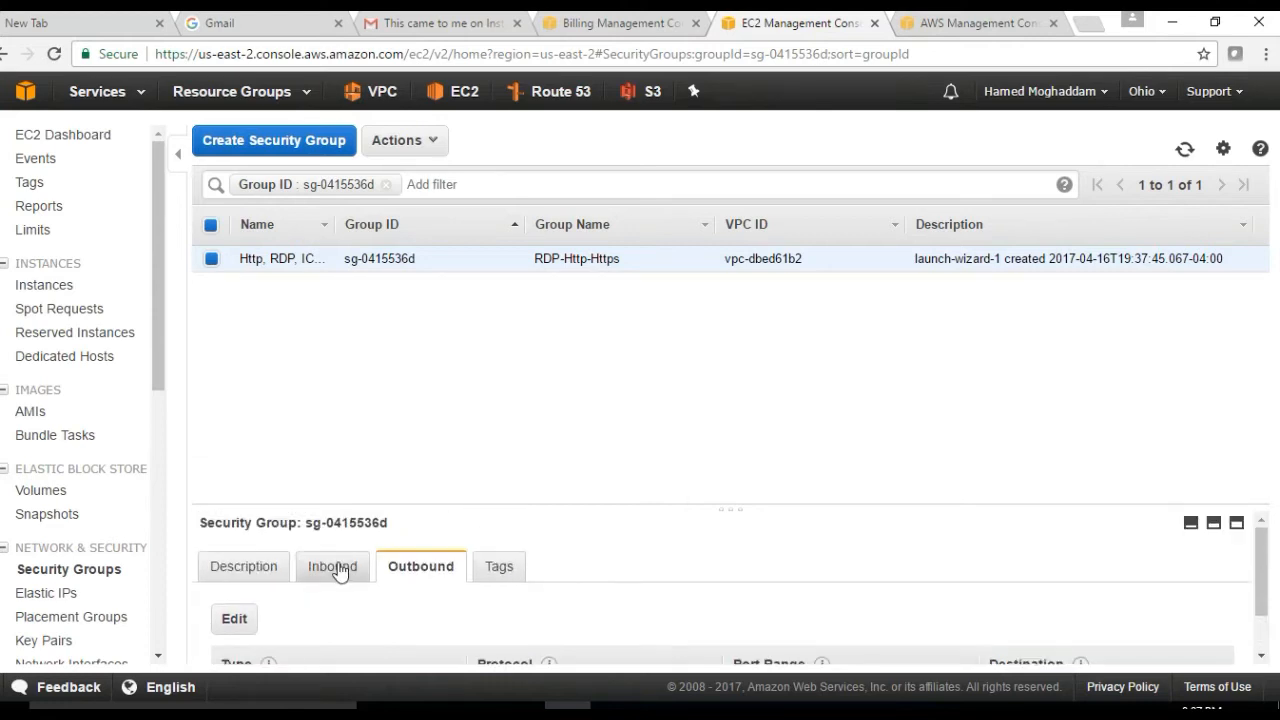
- Go back to the security group's inbound rules, edit them, and add a rule of type All ICMP - IPv4
{"action": "left_click", "coordinate": [335, 566]}
{"action": "scroll", "coordinate": [392, 607], "scroll_direction": "down", "scroll_amount": 4}
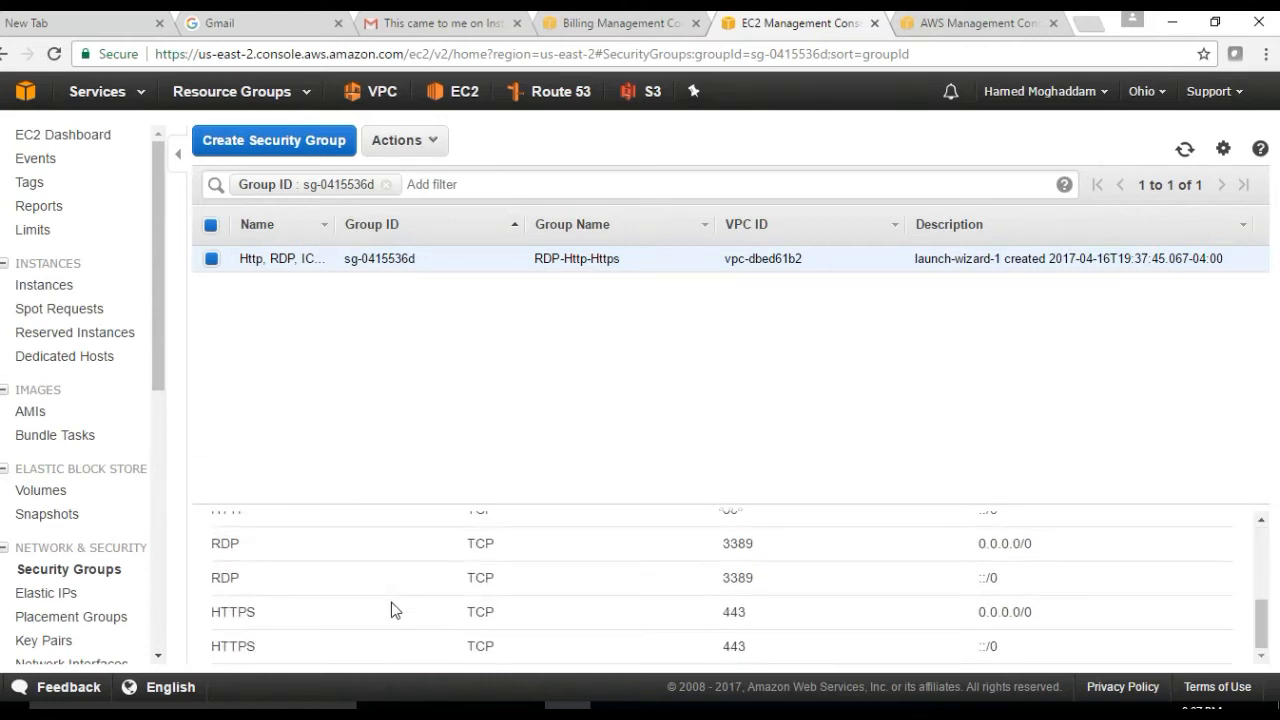
{"action": "scroll", "coordinate": [391, 610], "scroll_direction": "up", "scroll_amount": 3}
{"action": "left_click", "coordinate": [237, 582]}
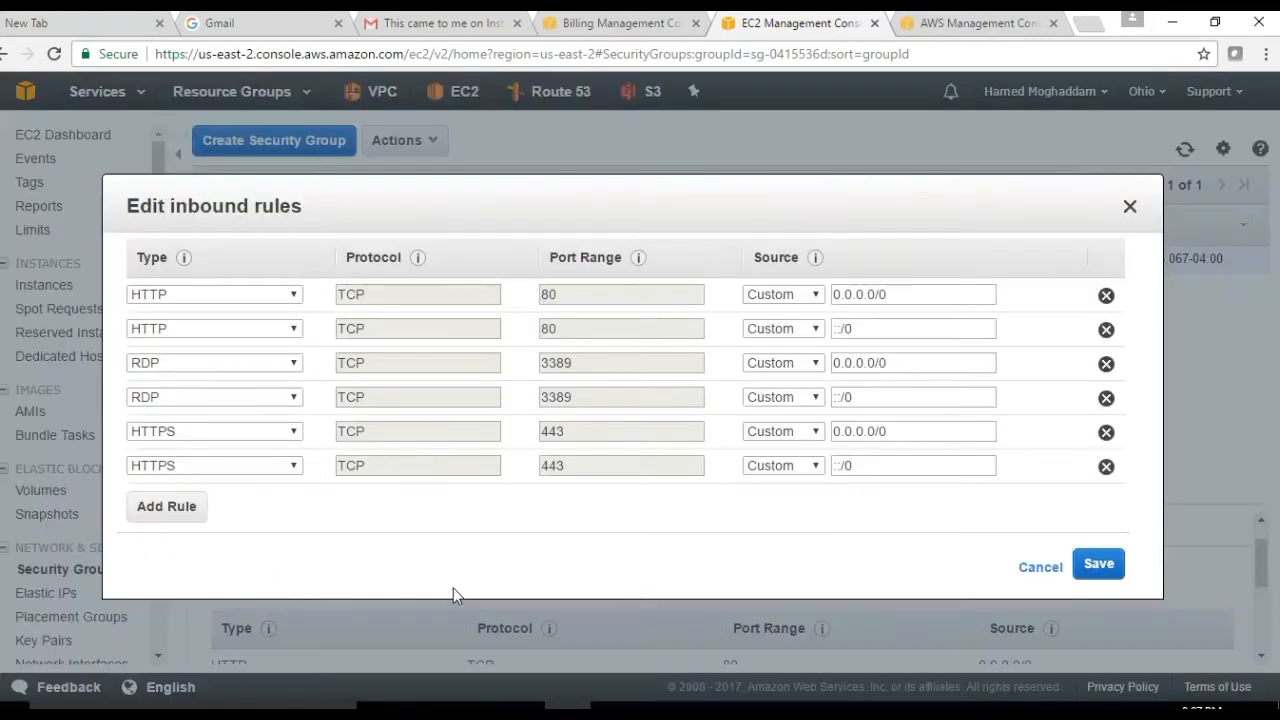
{"action": "left_click", "coordinate": [190, 515]}
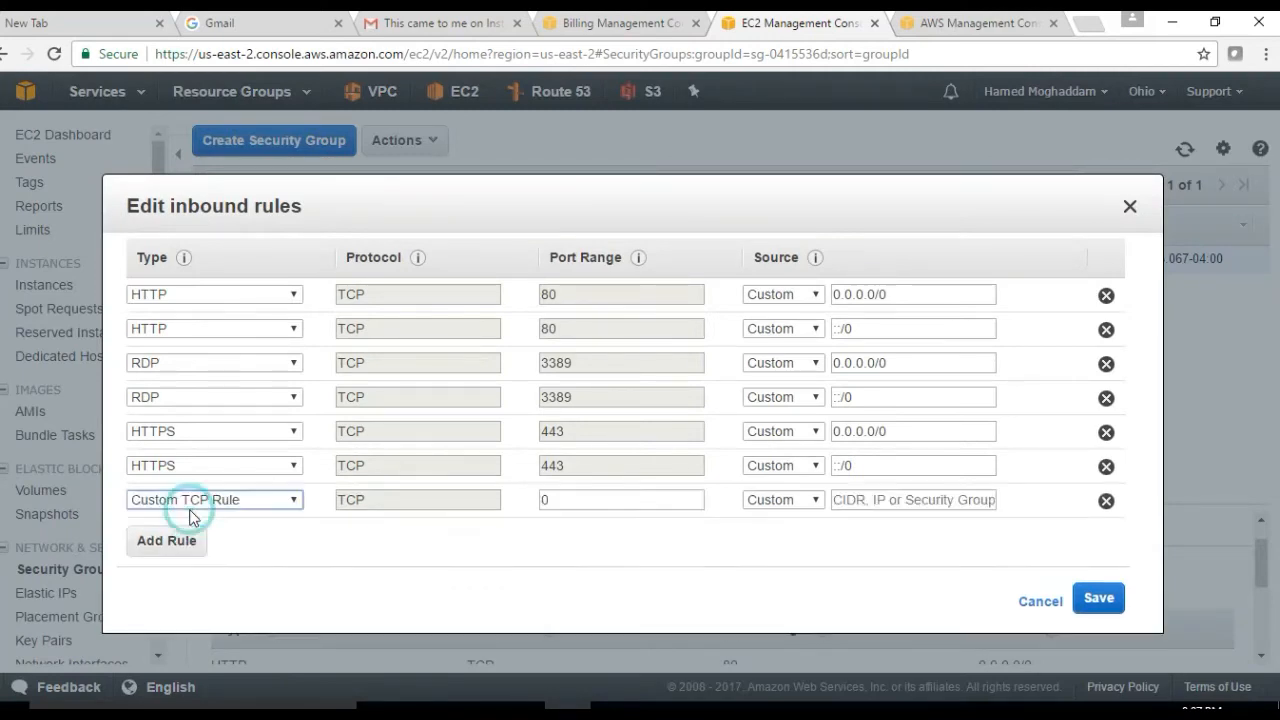
{"action": "left_click", "coordinate": [293, 500]}
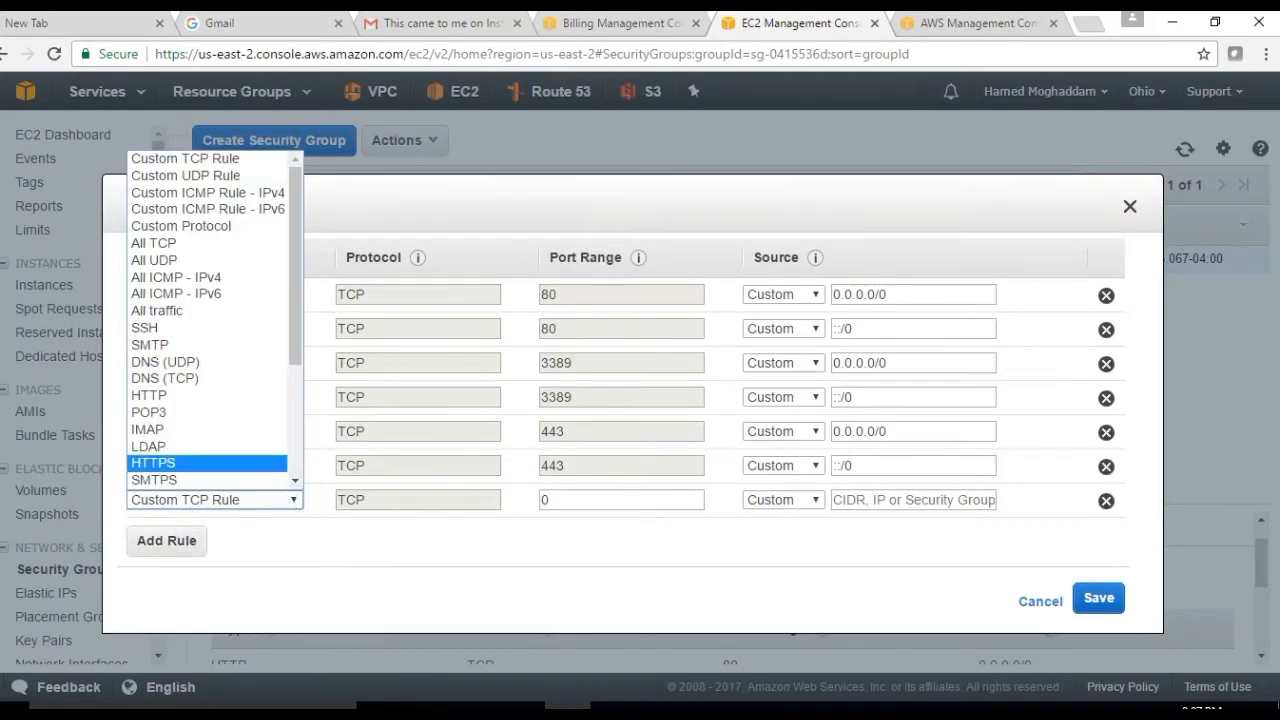
{"action": "left_click", "coordinate": [152, 278]}
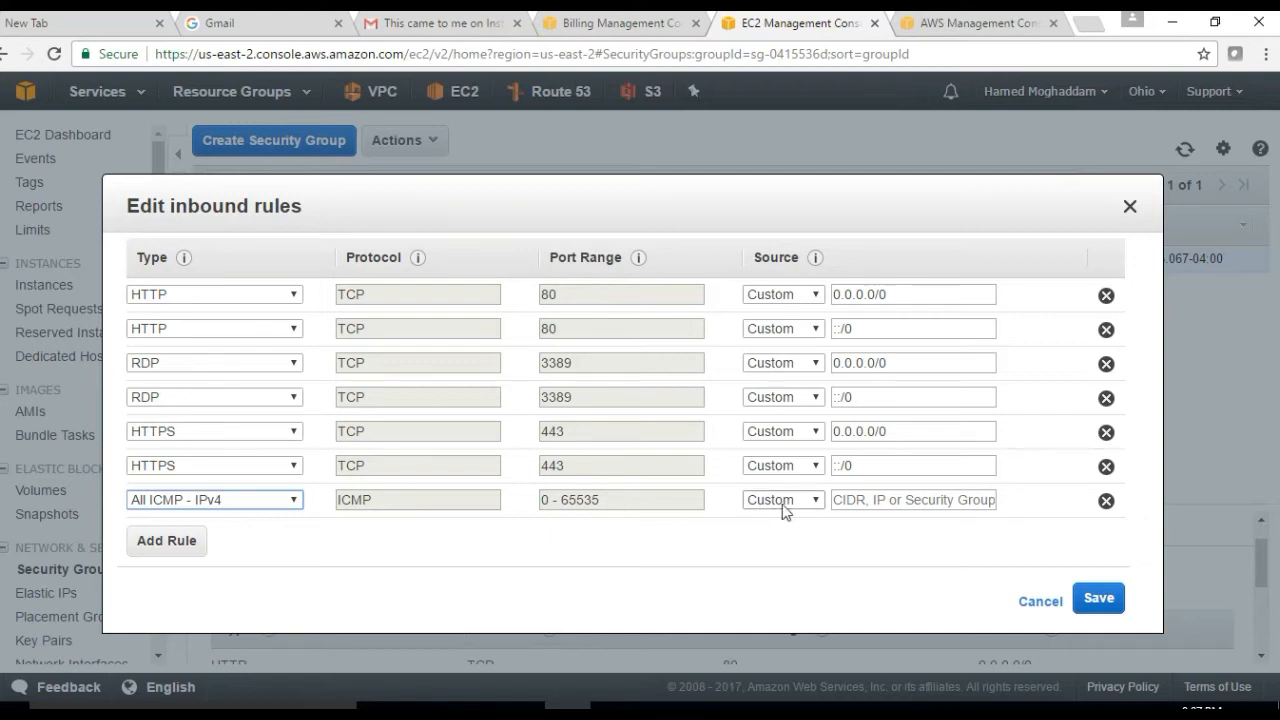
- Try the Anywhere, My IP and Custom source options on the new All ICMP - IPv4 rule, ending on Anywhere
{"action": "left_click", "coordinate": [813, 502]}
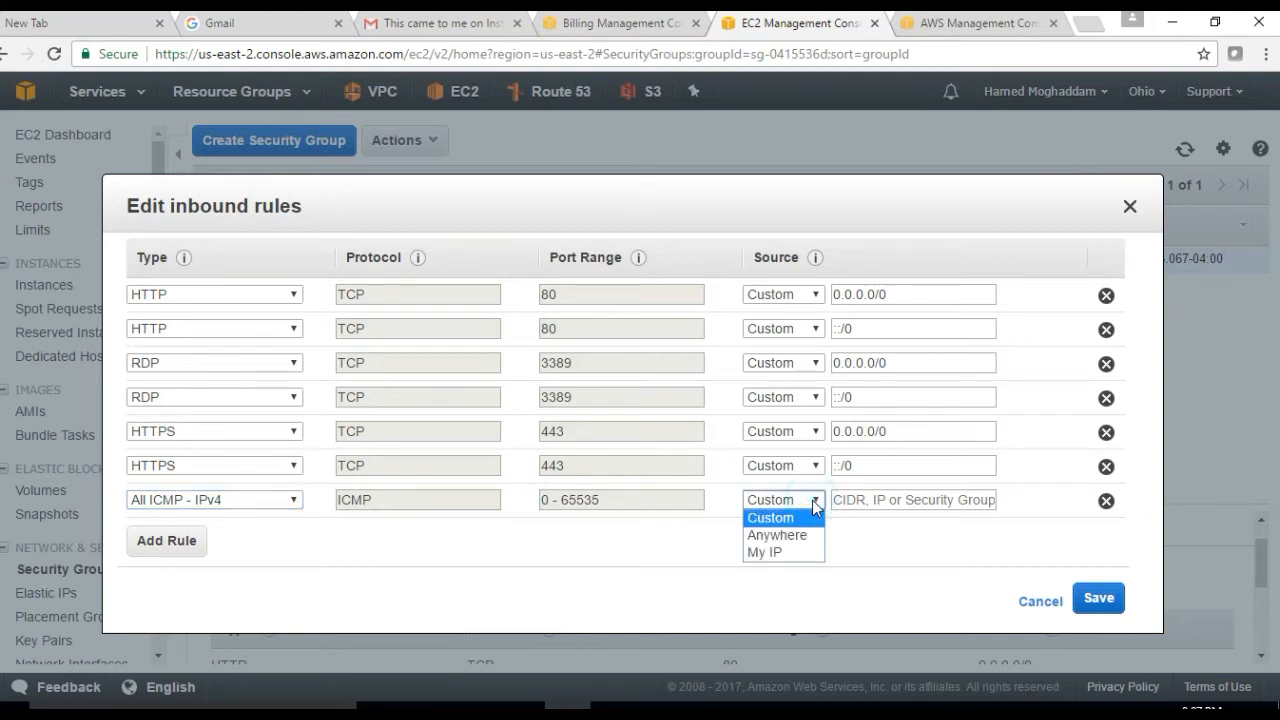
{"action": "left_click", "coordinate": [797, 534]}
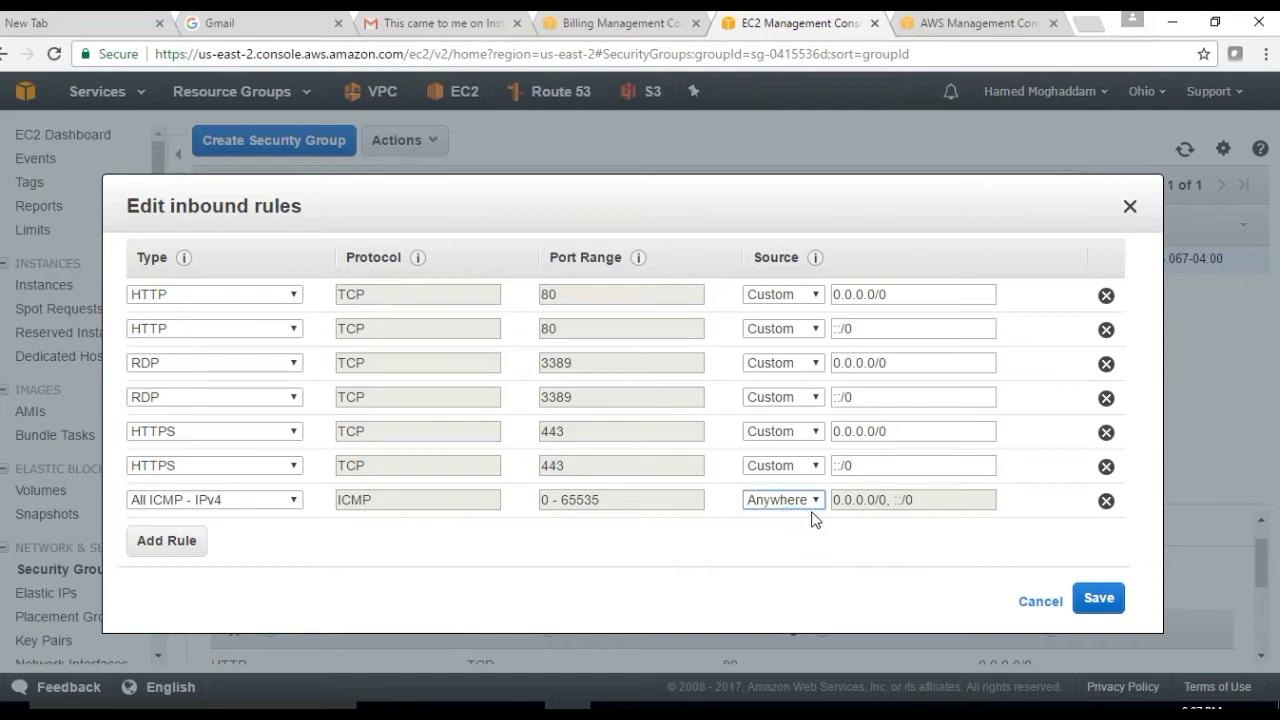
{"action": "left_click", "coordinate": [814, 500]}
{"action": "left_click", "coordinate": [790, 550]}
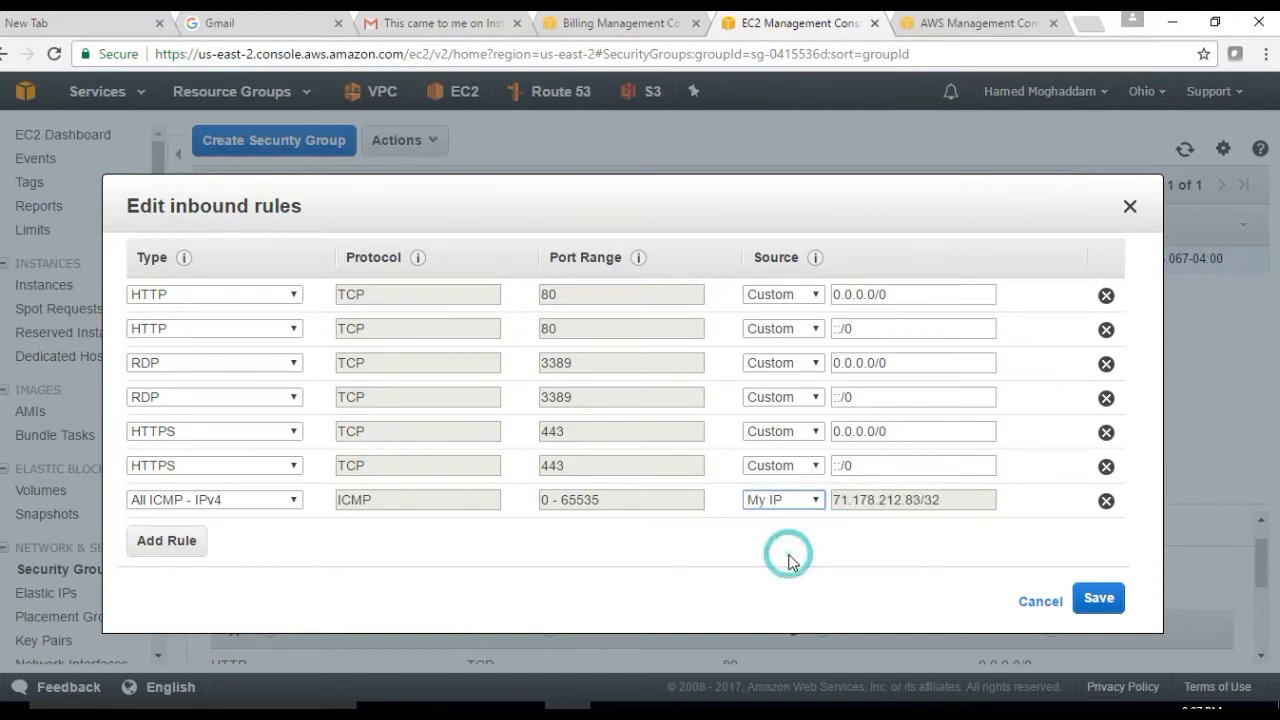
{"action": "left_click", "coordinate": [815, 501]}
{"action": "left_click", "coordinate": [800, 520]}
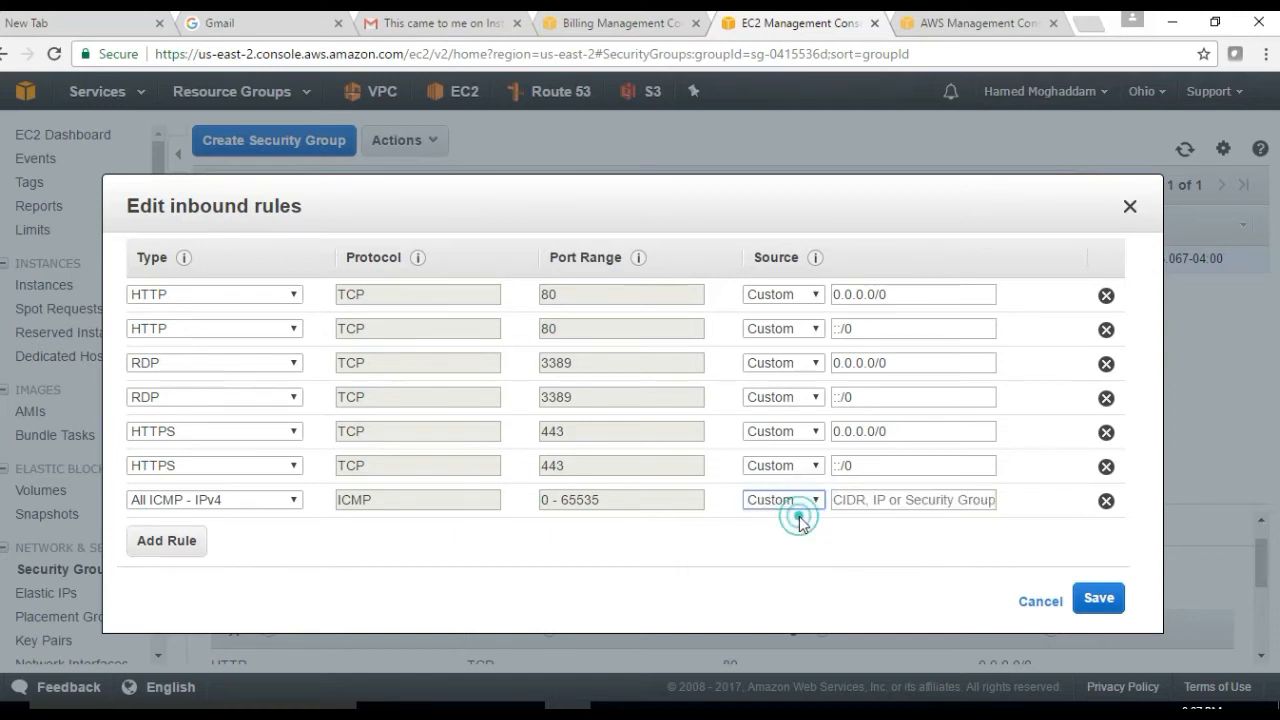
{"action": "left_click", "coordinate": [814, 500]}
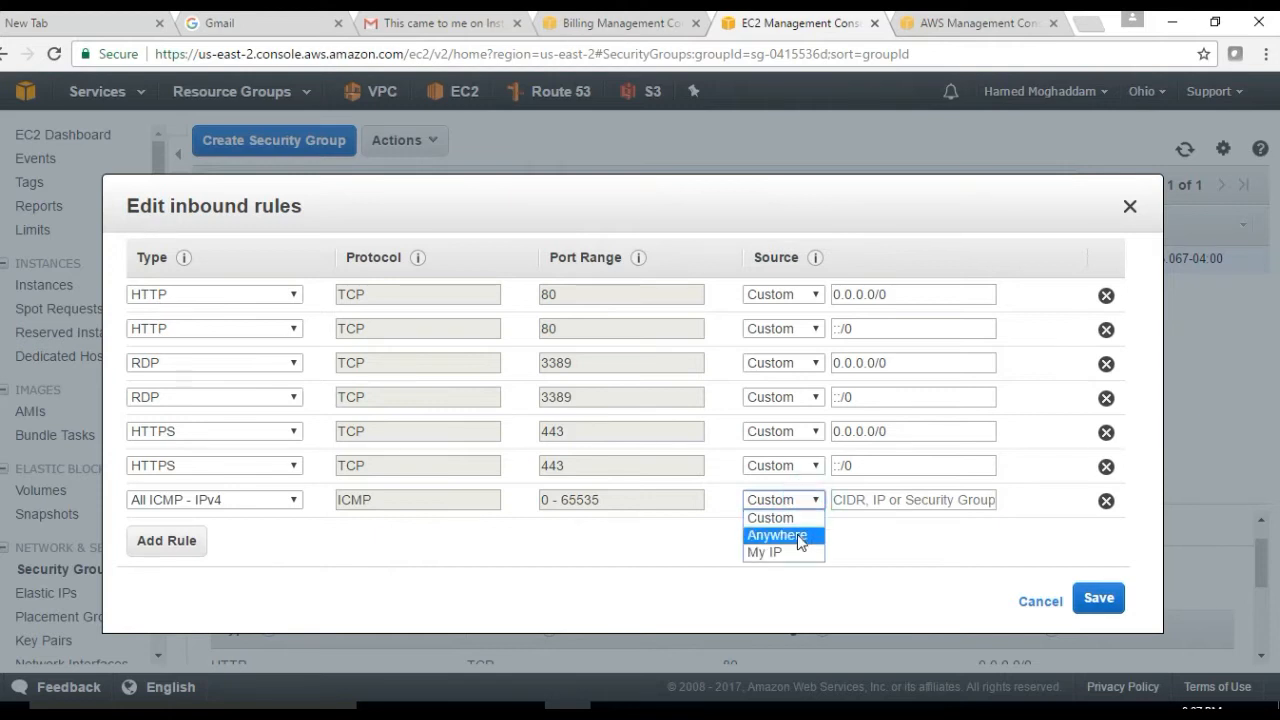
{"action": "left_click", "coordinate": [797, 535]}
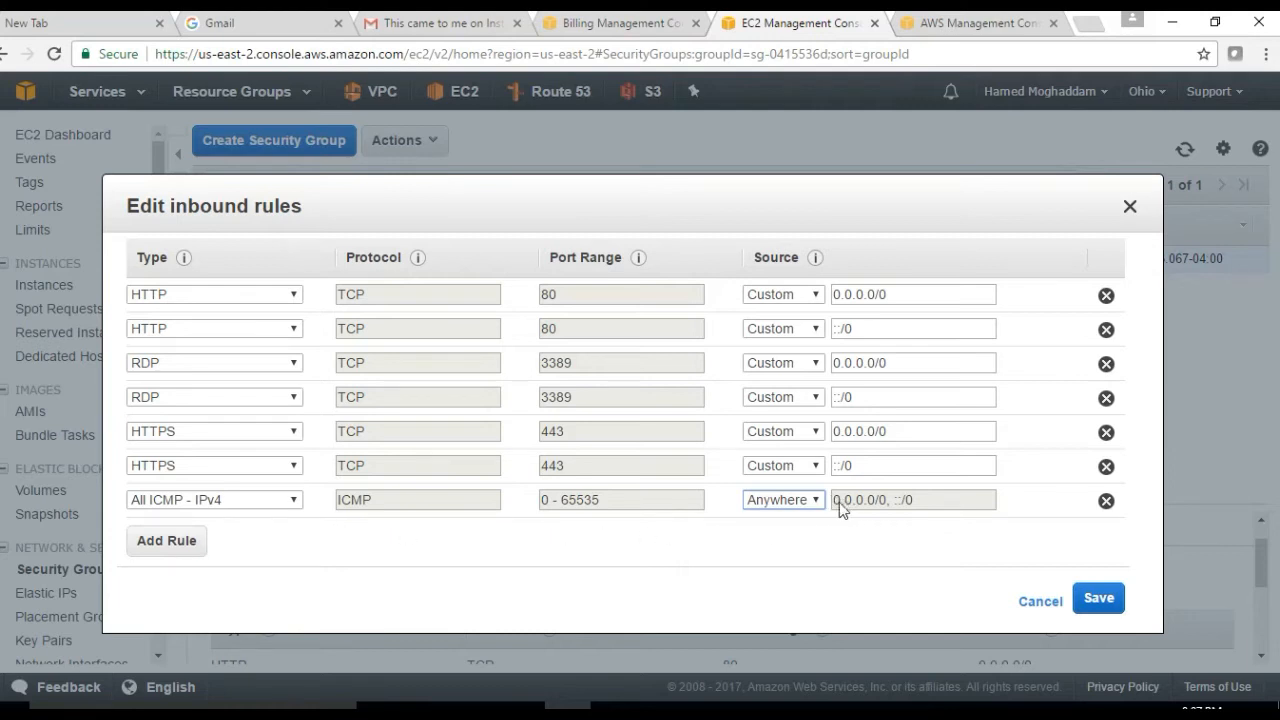
- Set the source of the All ICMP - IPv4 rule to Custom with the CIDR range 10.0.2.0/24
{"action": "left_click", "coordinate": [811, 502]}
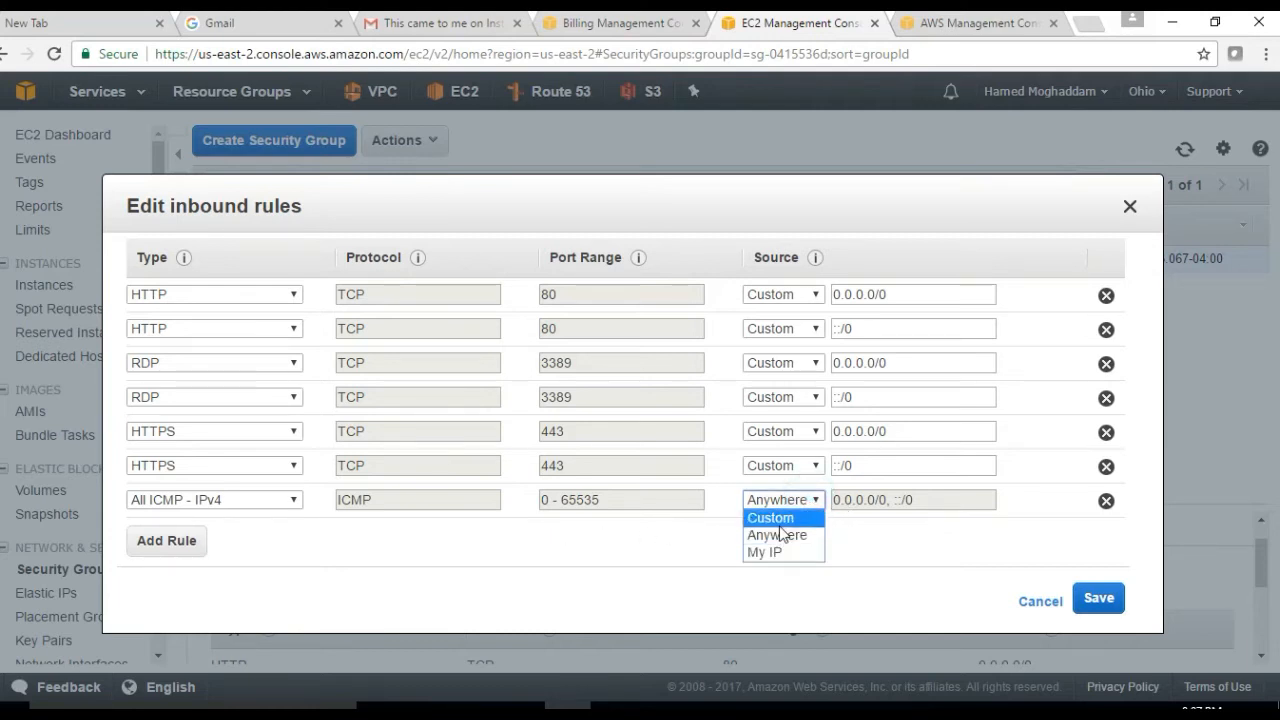
{"action": "left_click", "coordinate": [795, 518]}
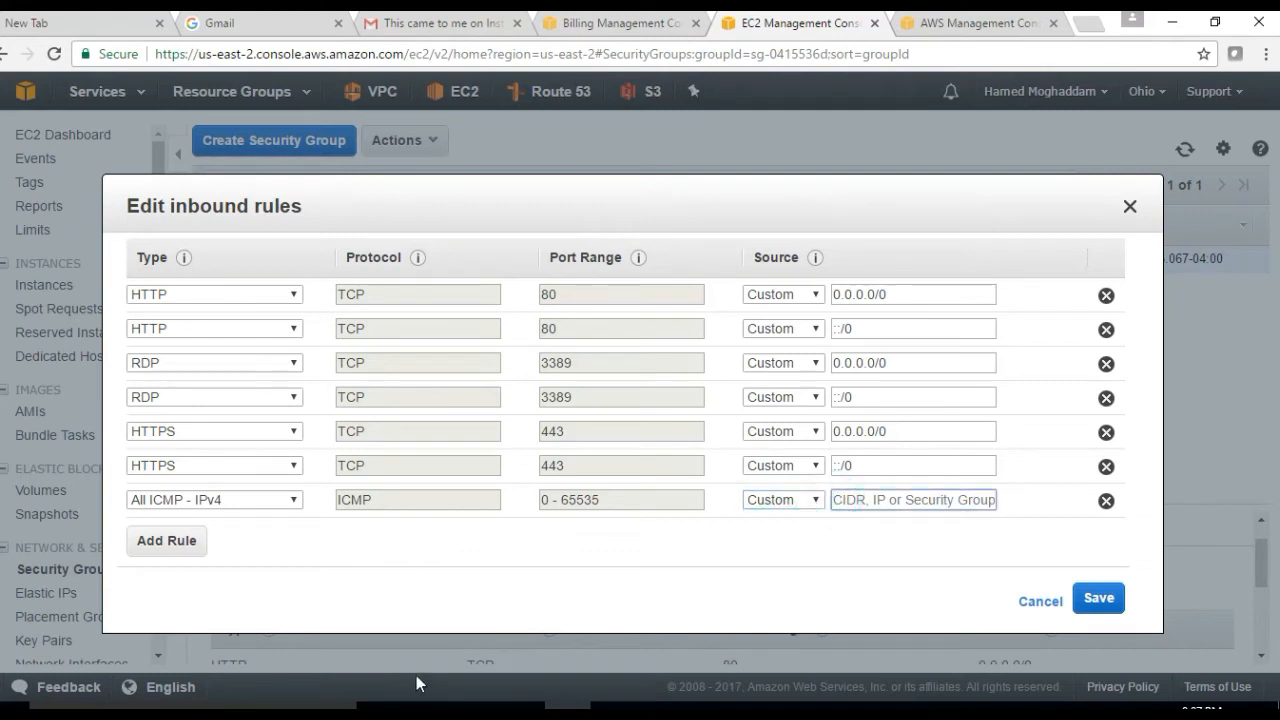
{"action": "type", "text": "10."}
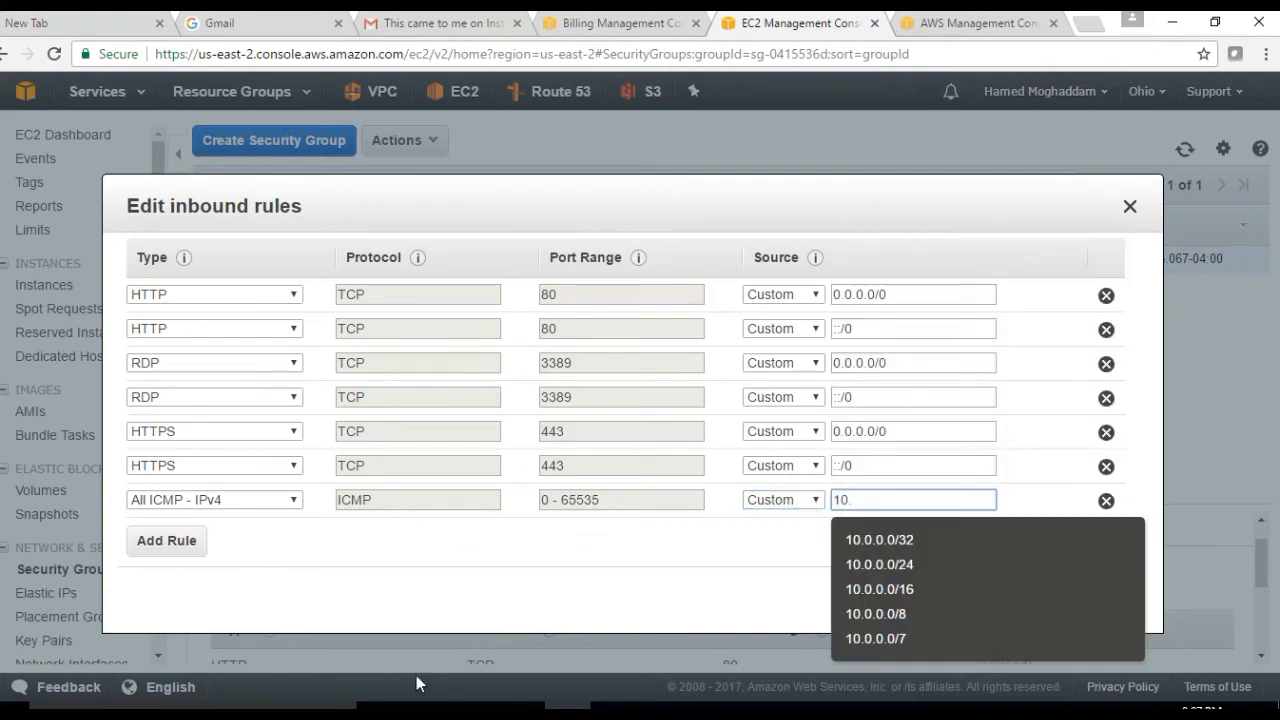
{"action": "type", "text": "0.2"}
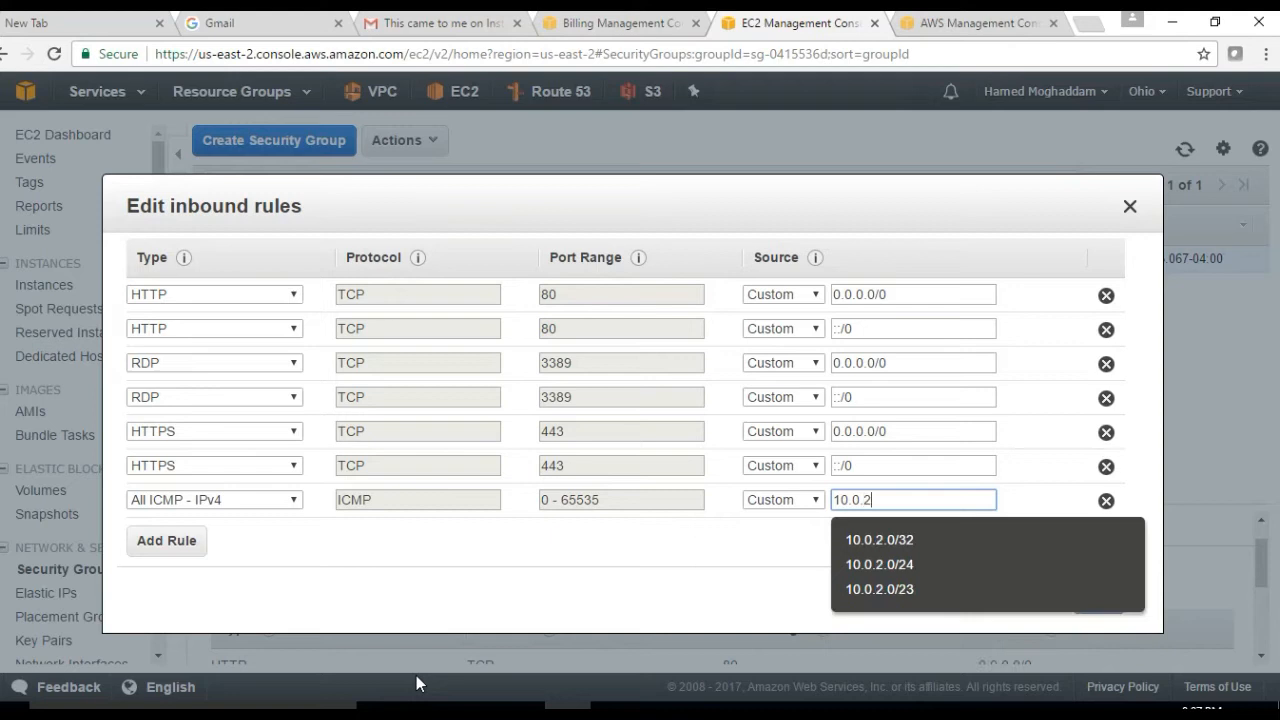
{"action": "type", "text": ".0/24"}
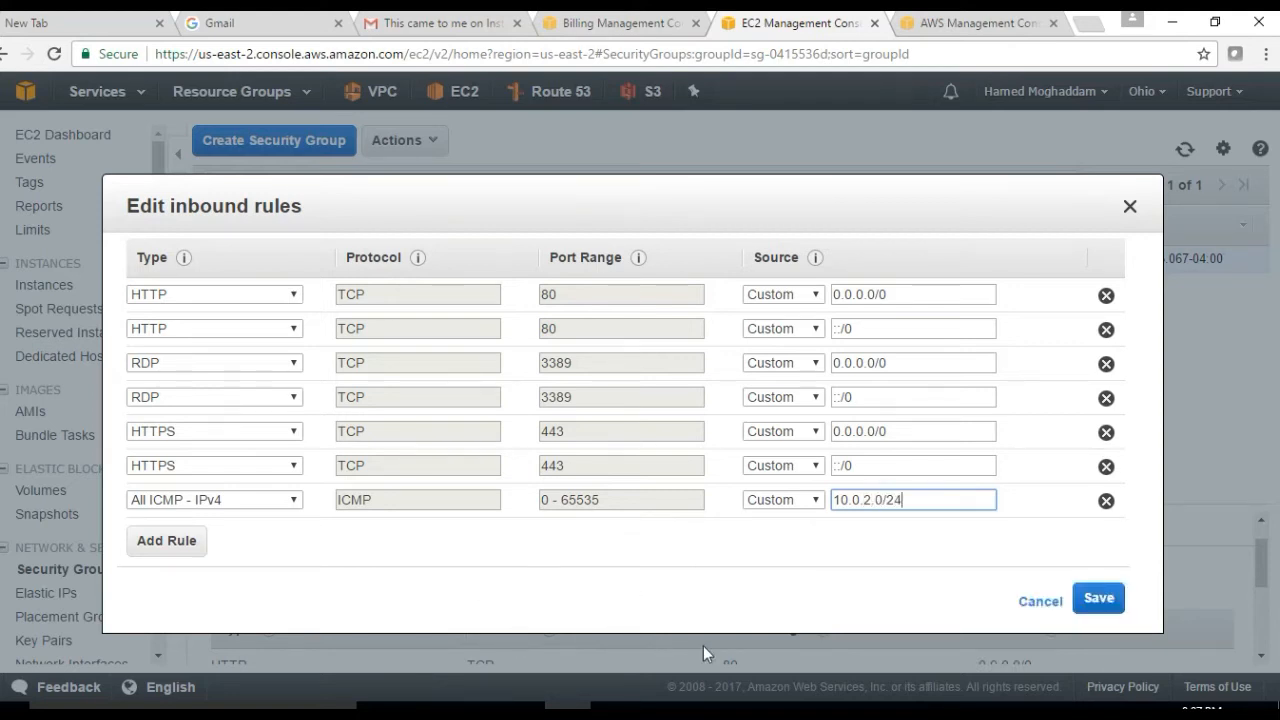
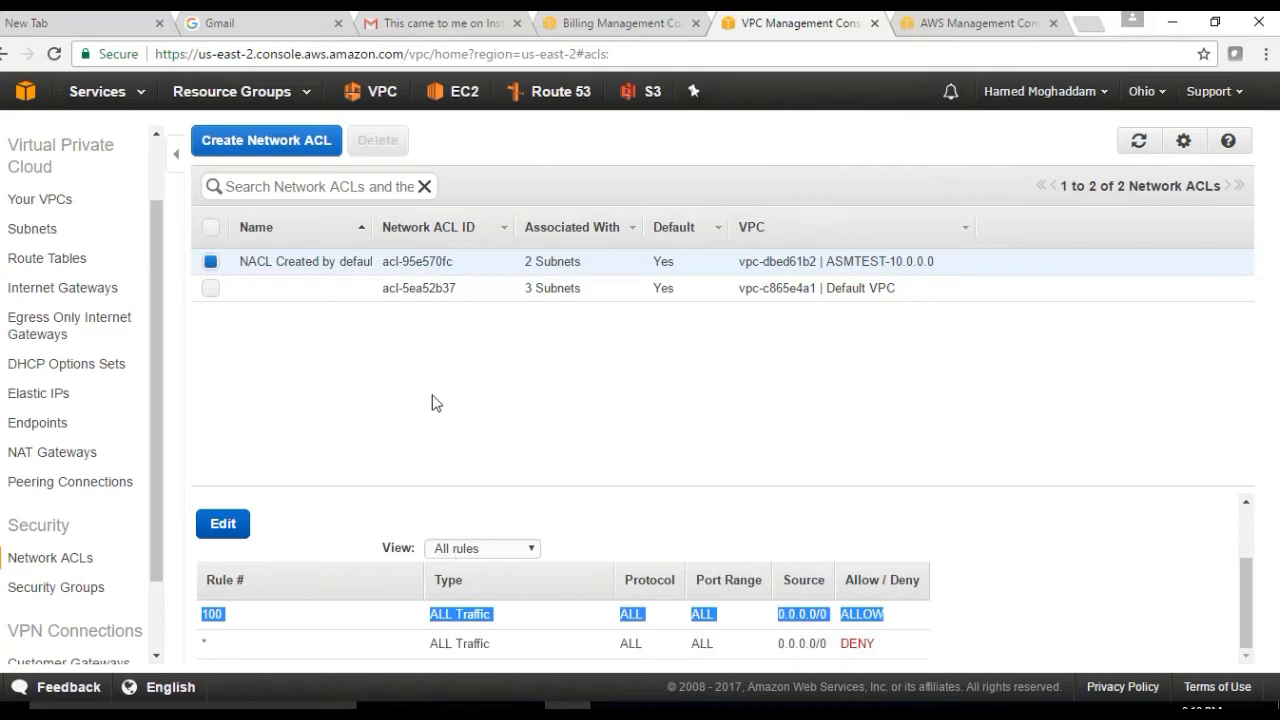
- Review the inbound and outbound rules of the ASMTEST-10.0.0.0 VPC's default network ACL and switch to the Network ACL slide in PowerPoint
{"action": "left_click", "coordinate": [348, 548]}
{"action": "scroll", "coordinate": [353, 532], "scroll_direction": "up", "scroll_amount": 2}
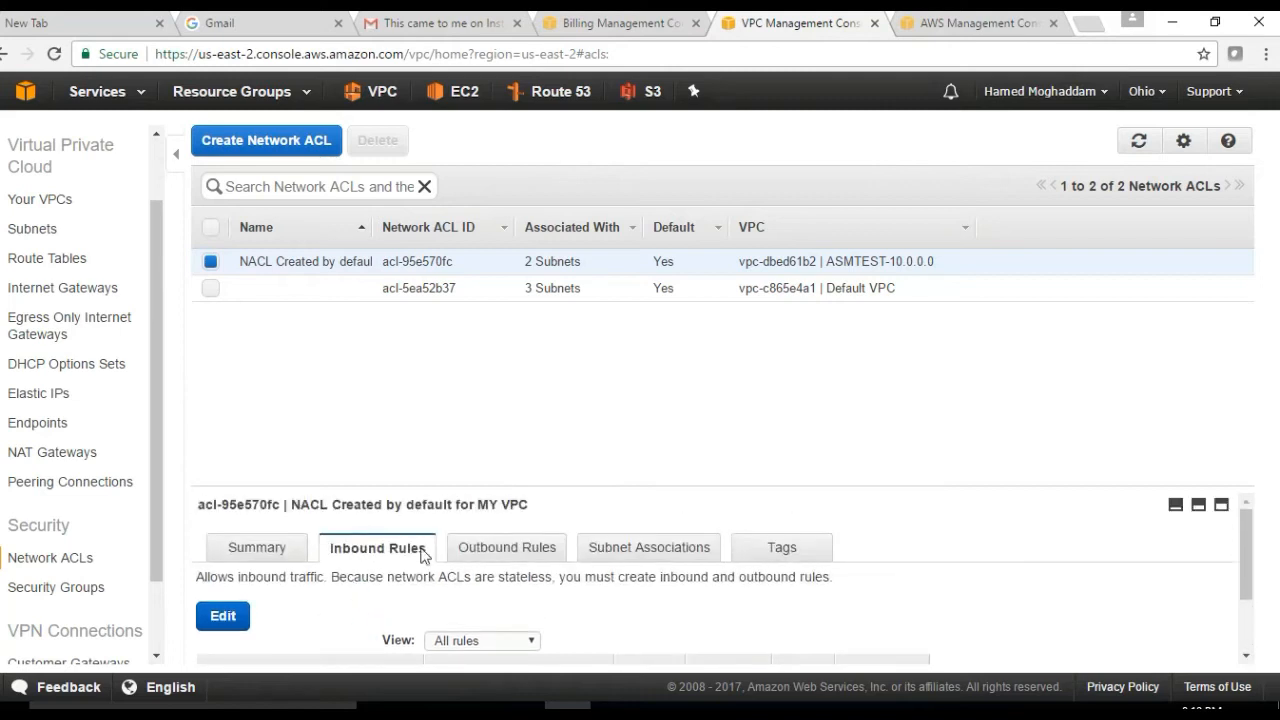
{"action": "left_click", "coordinate": [488, 547]}
{"action": "scroll", "coordinate": [303, 633], "scroll_direction": "down", "scroll_amount": 3}
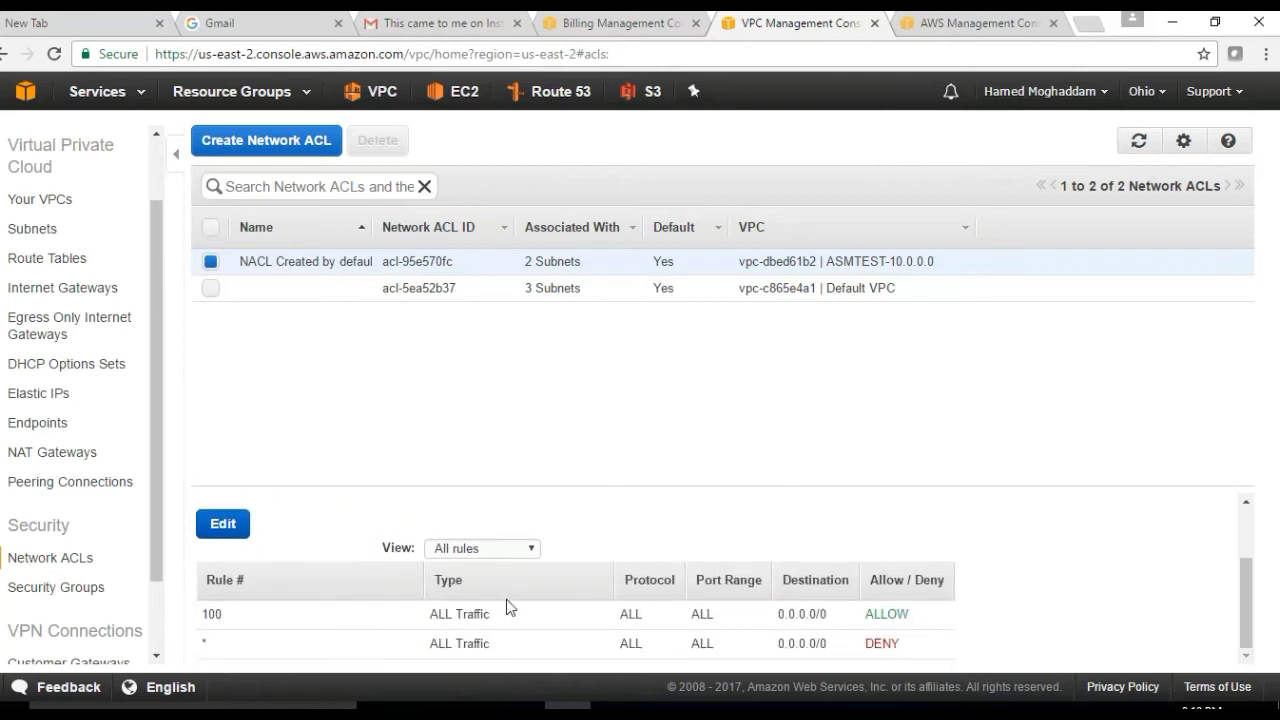
{"action": "left_click", "coordinate": [847, 706]}
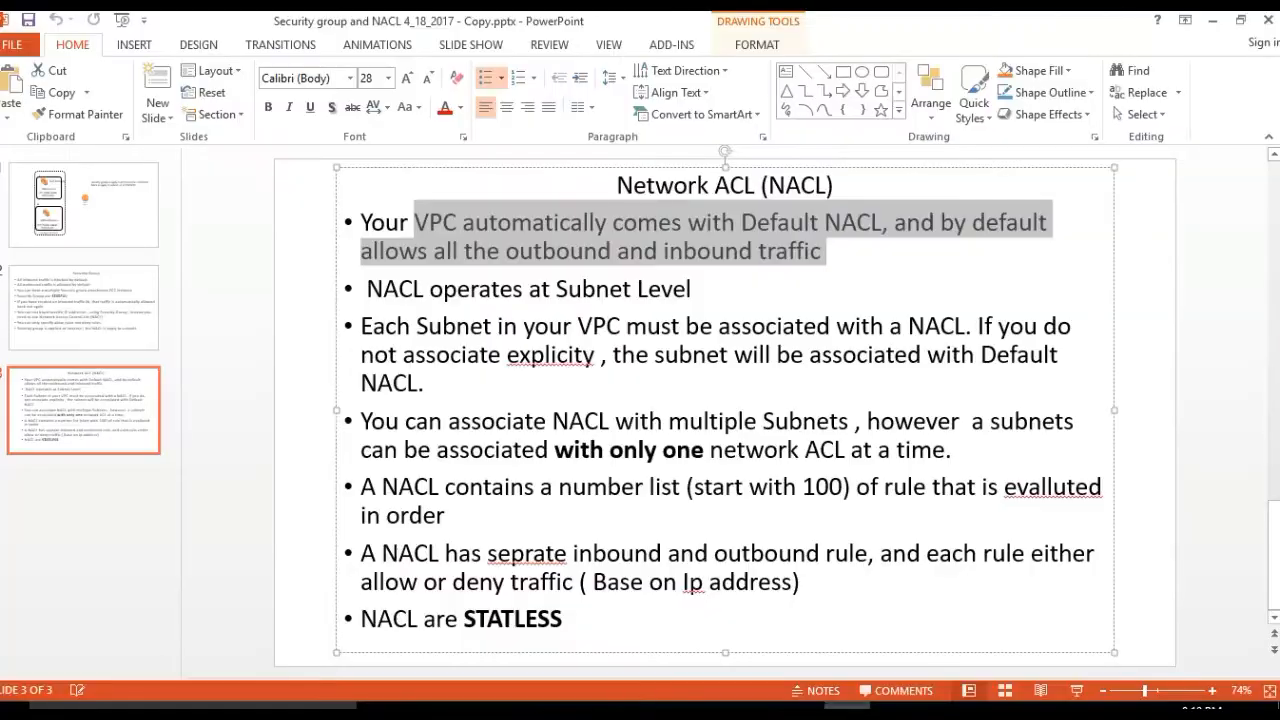
- Show the VPC subnet diagram on the first slide, and switch back to the AWS console in Chrome
{"action": "left_click", "coordinate": [56, 238]}
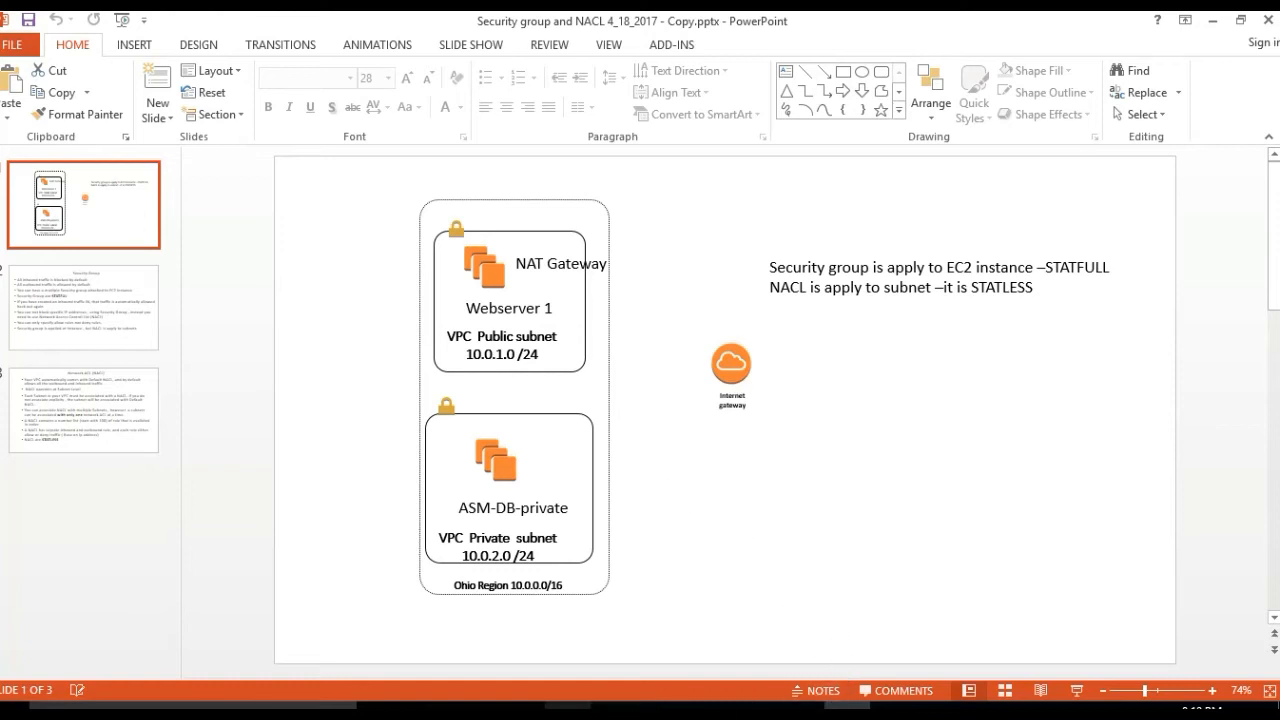
{"action": "mouse_move", "coordinate": [567, 712]}
{"action": "left_click", "coordinate": [560, 663]}
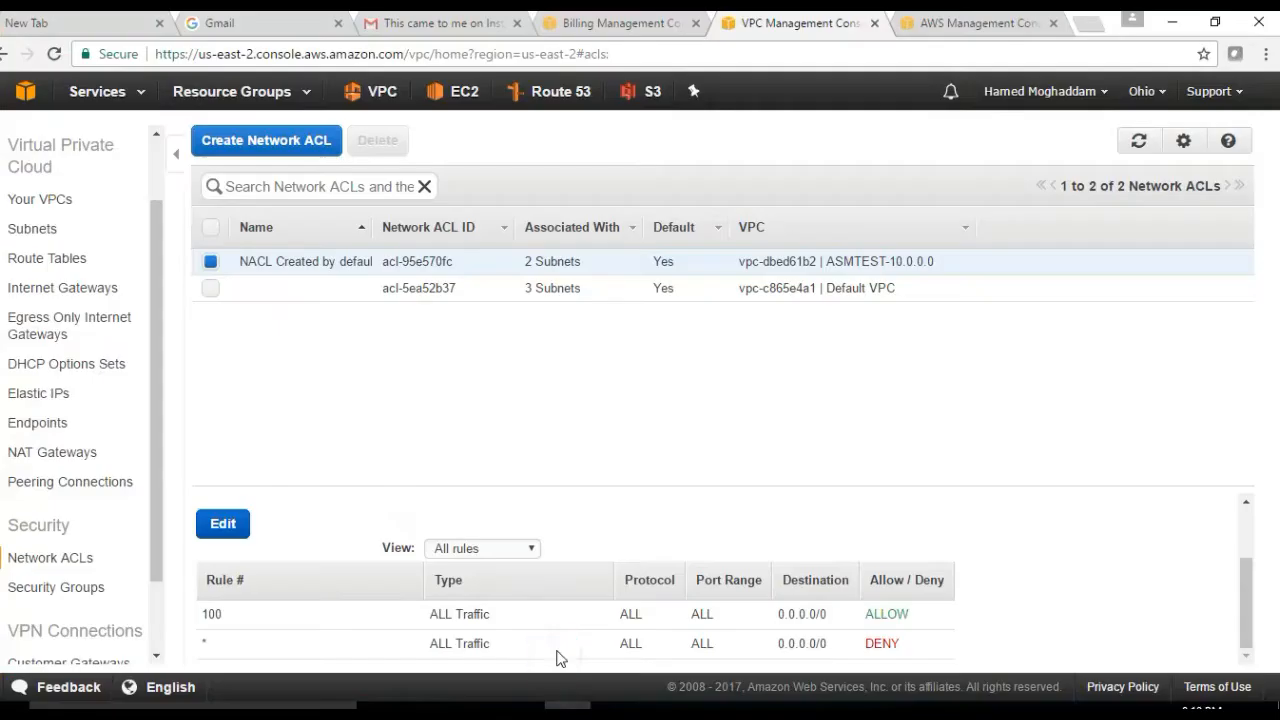
- Open the running EC2 instances and view the inbound security group rules of WebServer1-public
{"action": "left_click", "coordinate": [470, 95]}
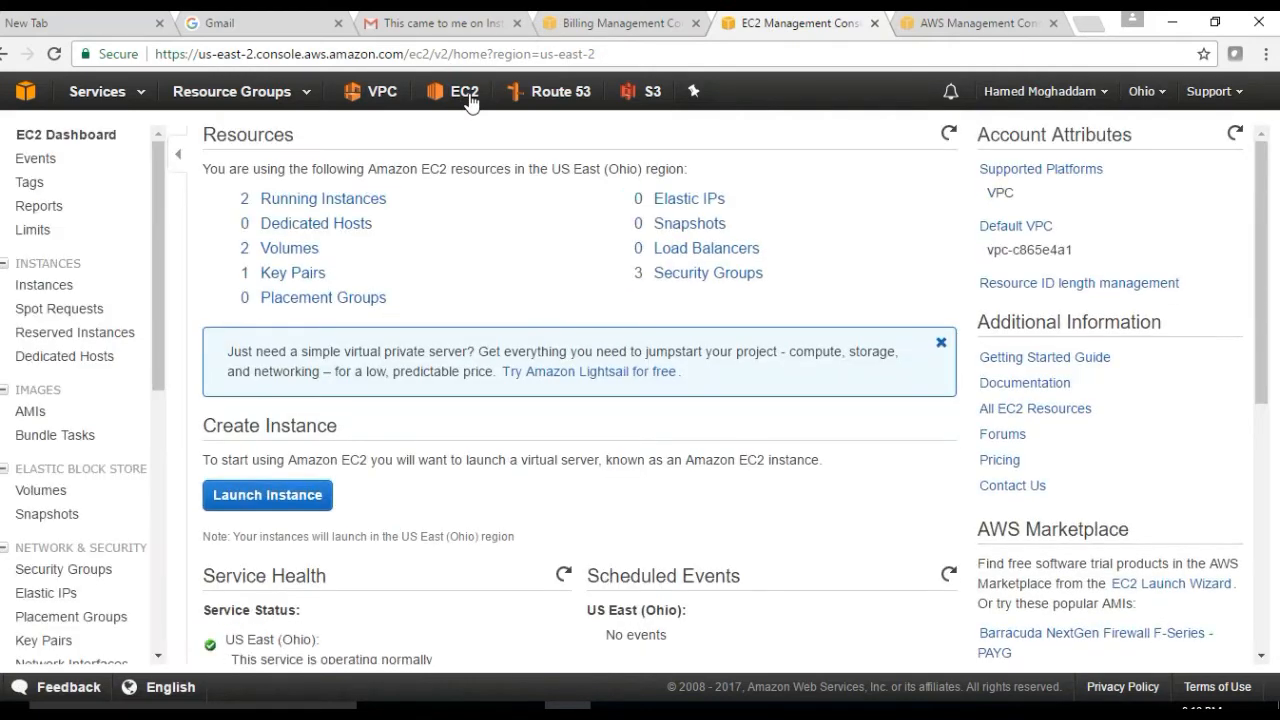
{"action": "left_click", "coordinate": [366, 200]}
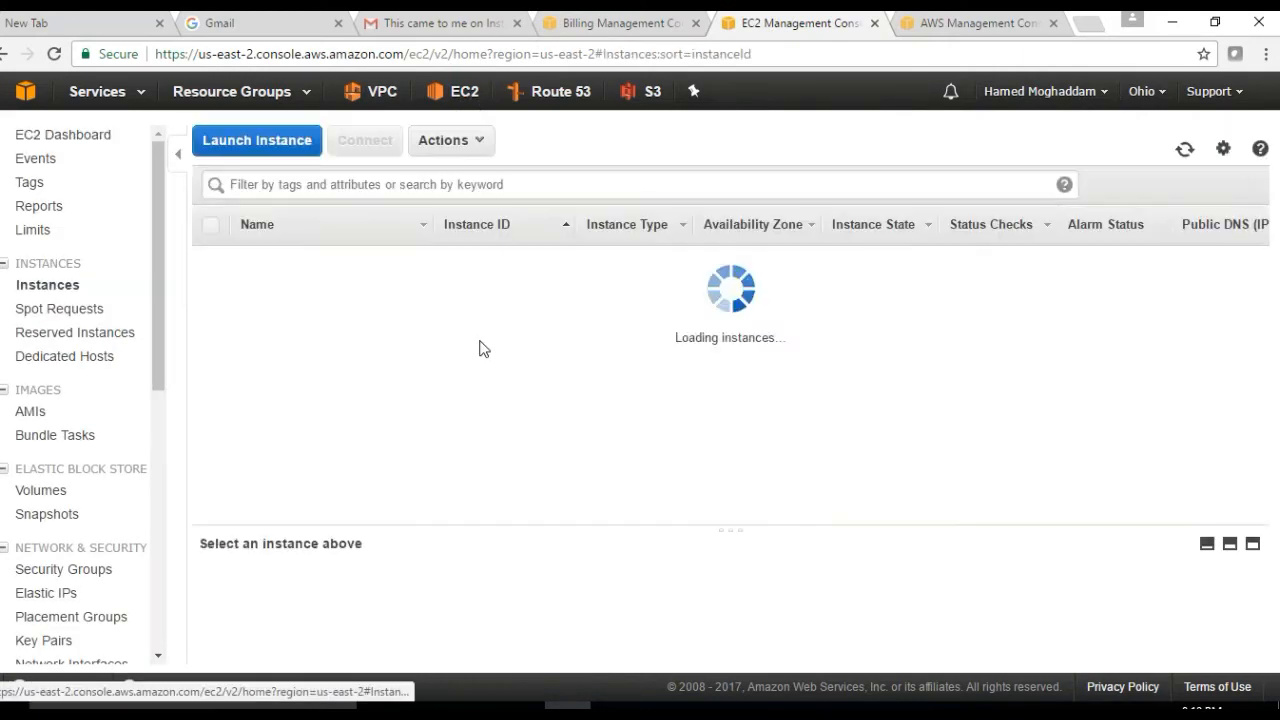
{"action": "left_click", "coordinate": [211, 286]}
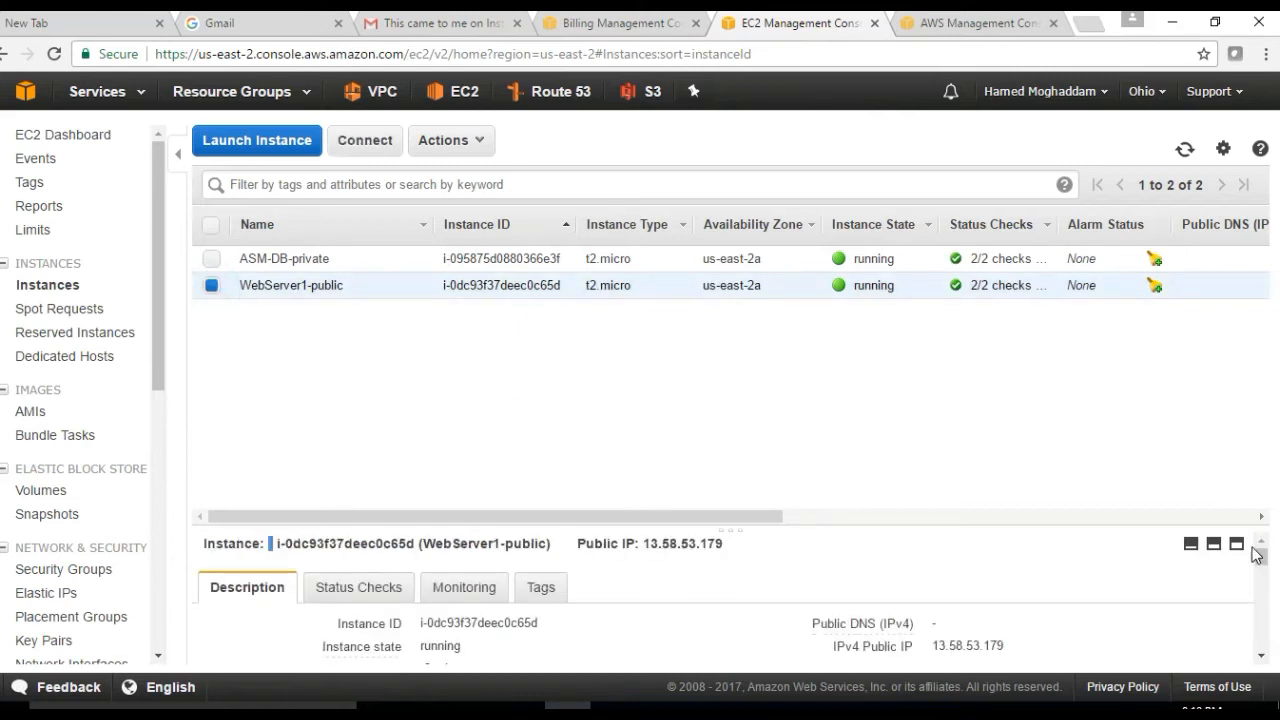
{"action": "left_click_drag", "start_coordinate": [1258, 551], "coordinate": [1260, 583]}
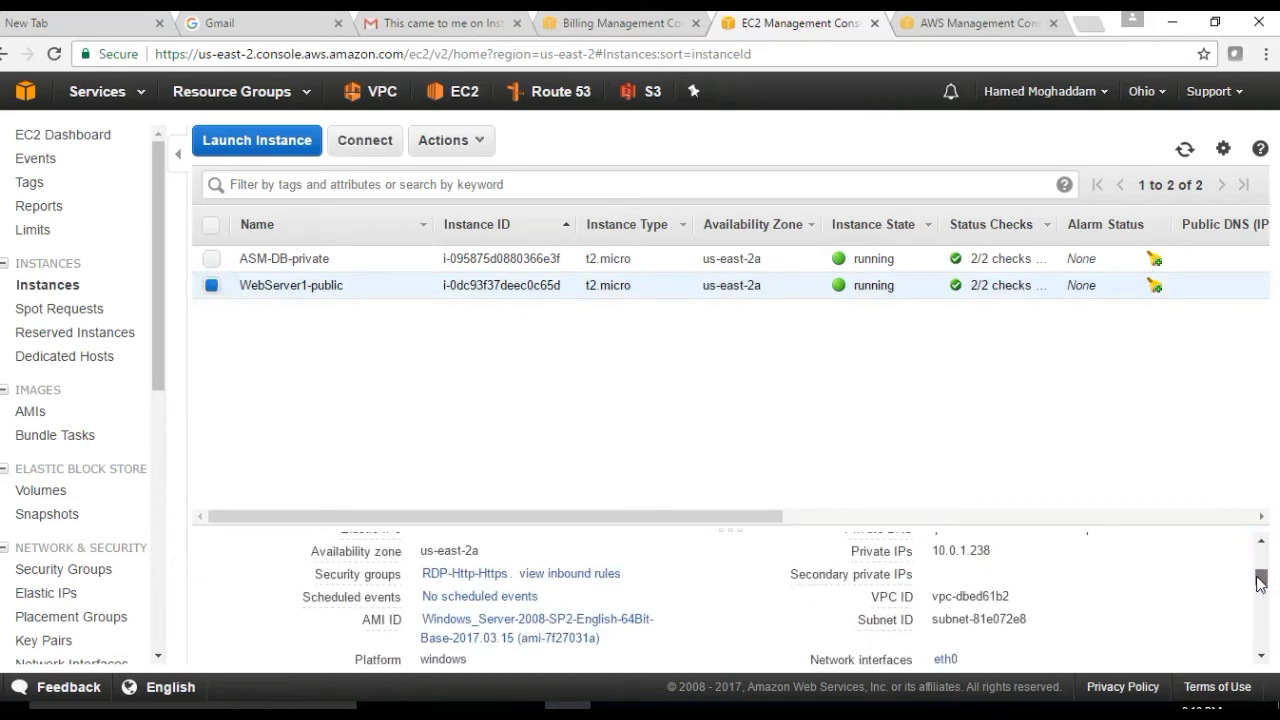
{"action": "left_click", "coordinate": [568, 575]}
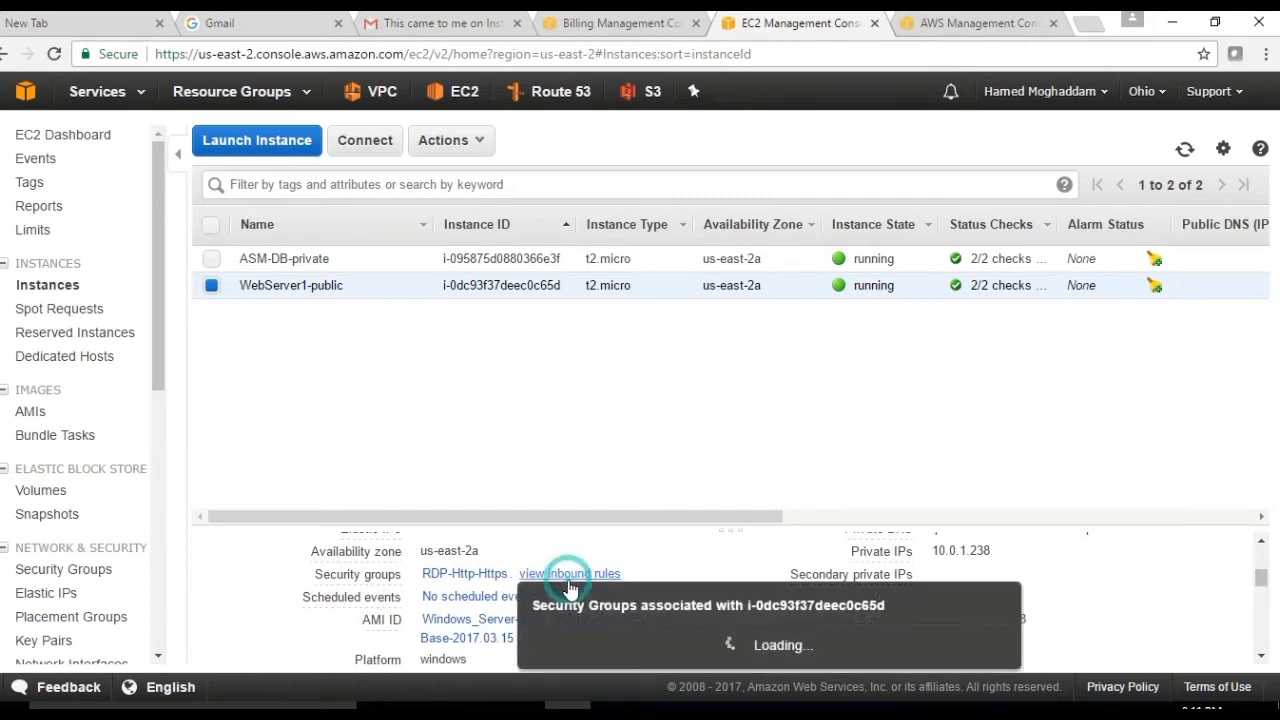
{"action": "scroll", "coordinate": [696, 600], "scroll_direction": "down", "scroll_amount": 2}
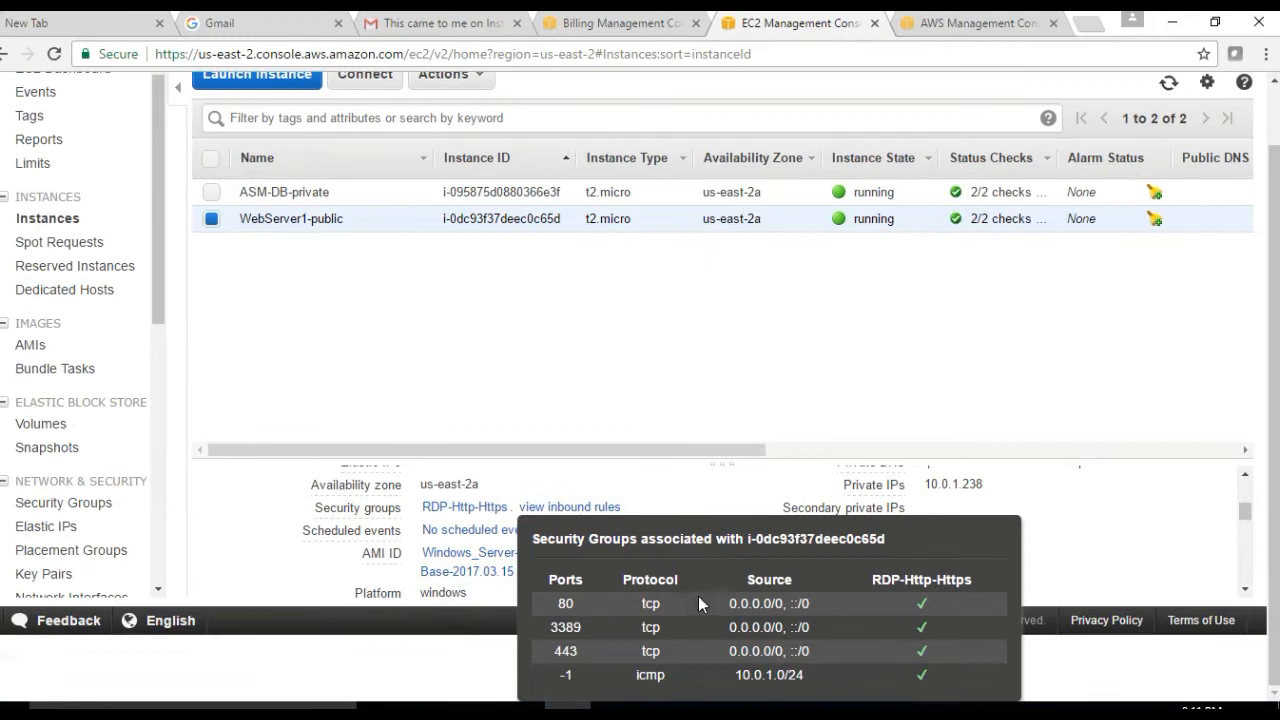
{"action": "left_click", "coordinate": [638, 397]}
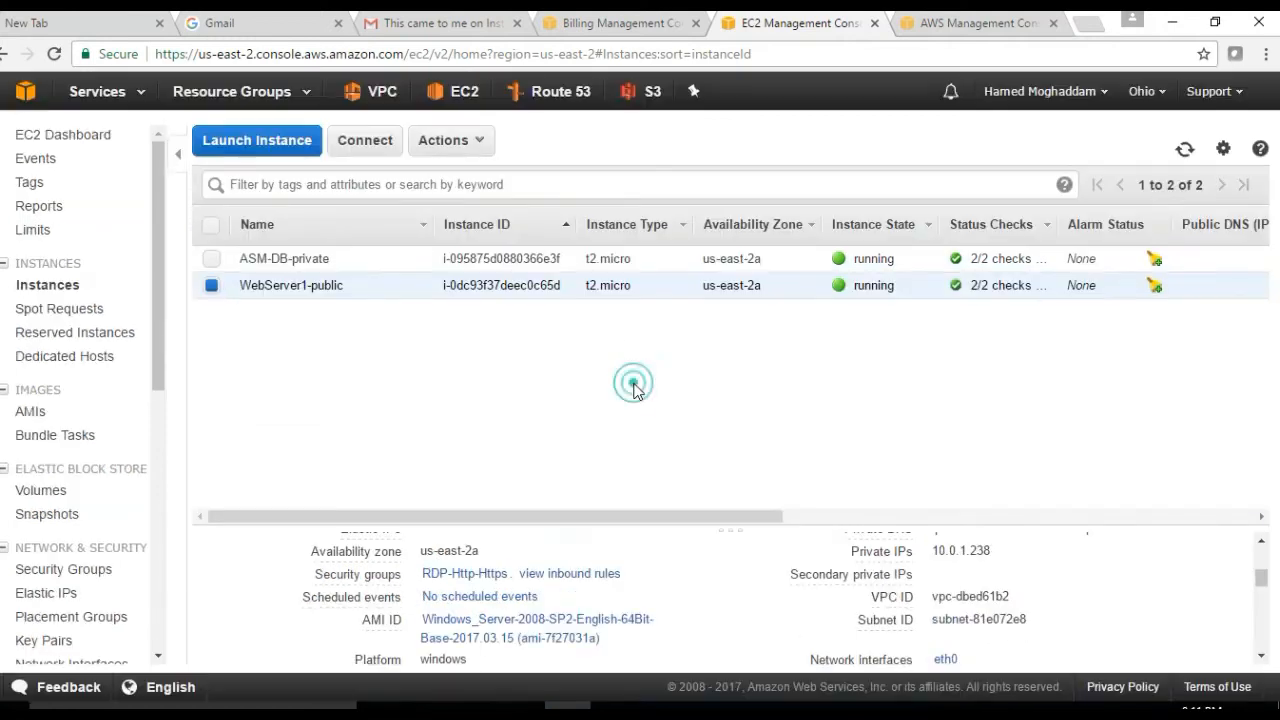
- Copy the IPv4 public IP of WebServer1-public, load it in a new browser tab and highlight the page's text
{"action": "scroll", "coordinate": [1010, 553], "scroll_direction": "up", "scroll_amount": 2}
{"action": "left_click_drag", "start_coordinate": [1005, 577], "coordinate": [932, 576]}
{"action": "right_click", "coordinate": [946, 579]}
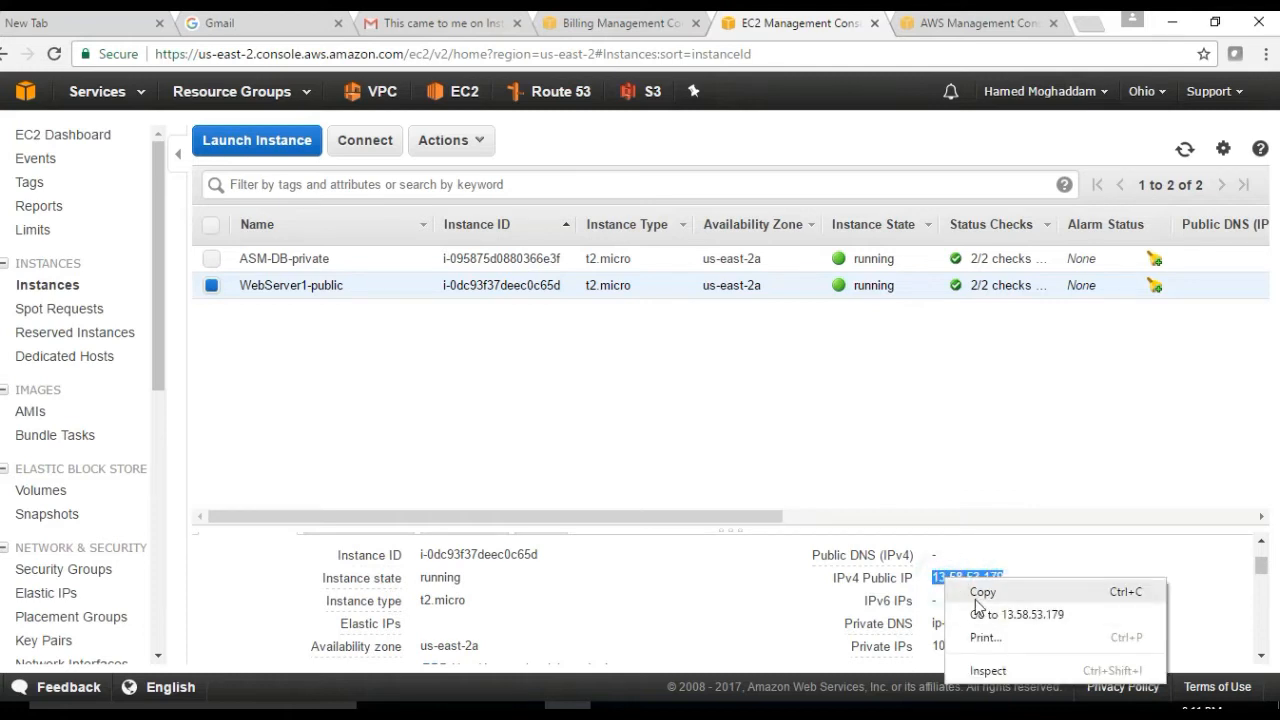
{"action": "left_click", "coordinate": [980, 591]}
{"action": "left_click", "coordinate": [1089, 24]}
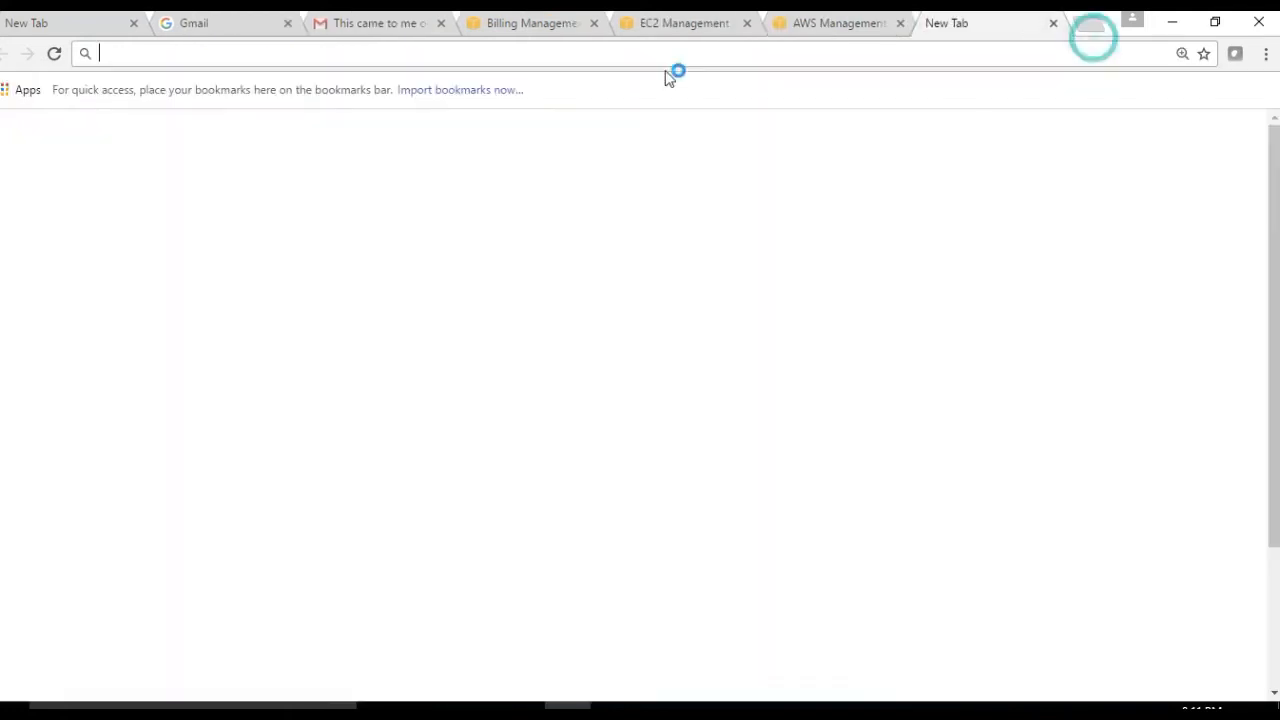
{"action": "left_click", "coordinate": [633, 55]}
{"action": "right_click", "coordinate": [633, 55]}
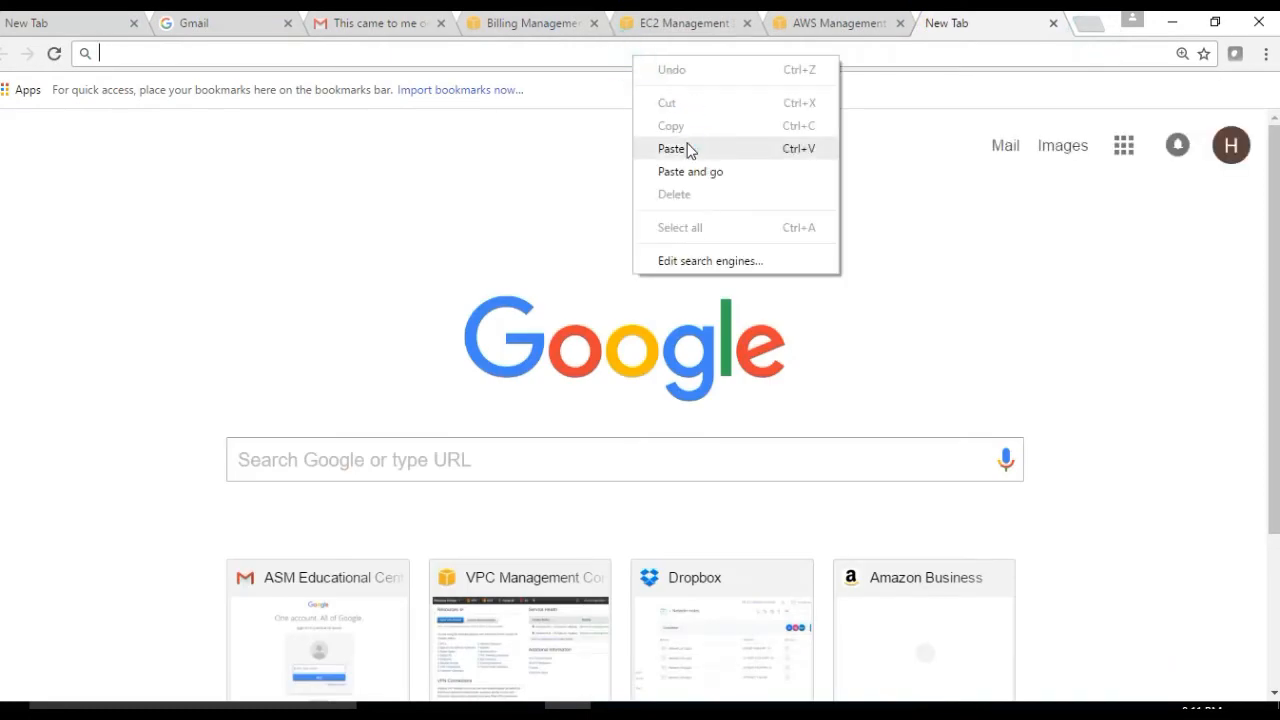
{"action": "left_click", "coordinate": [684, 146]}
{"action": "key", "text": "Return"}
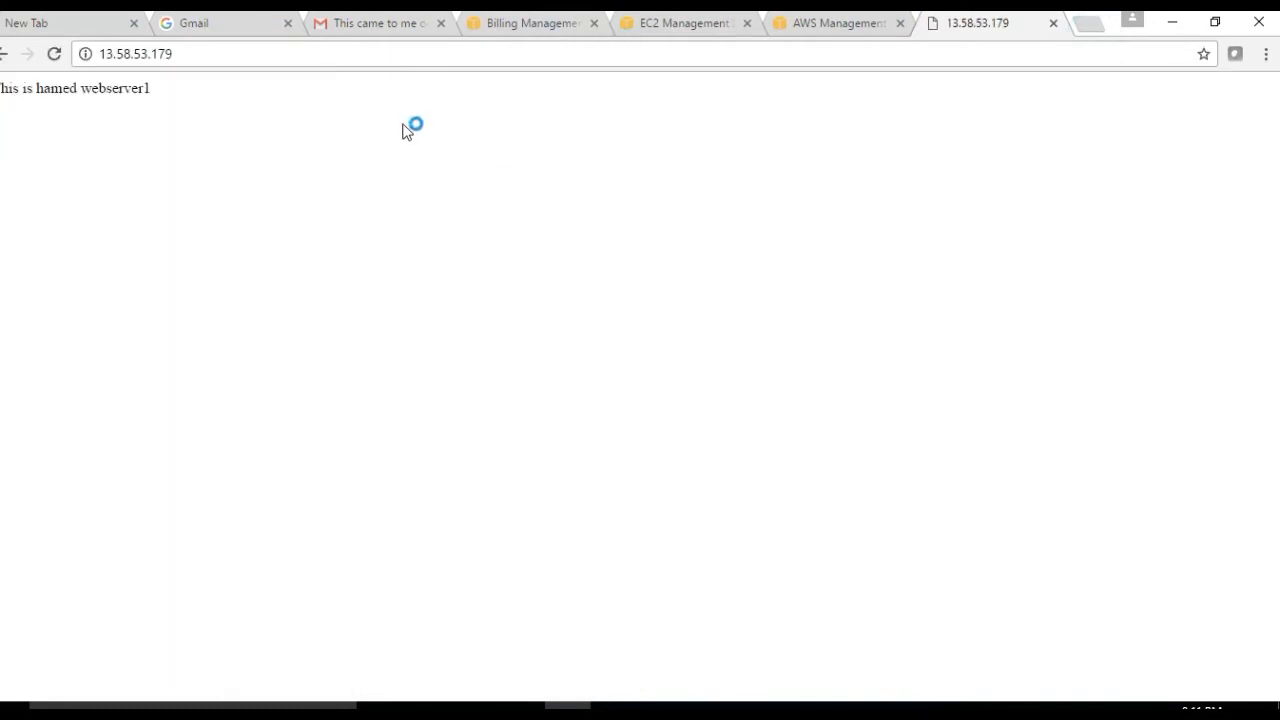
{"action": "left_click_drag", "start_coordinate": [163, 88], "coordinate": [2, 88]}
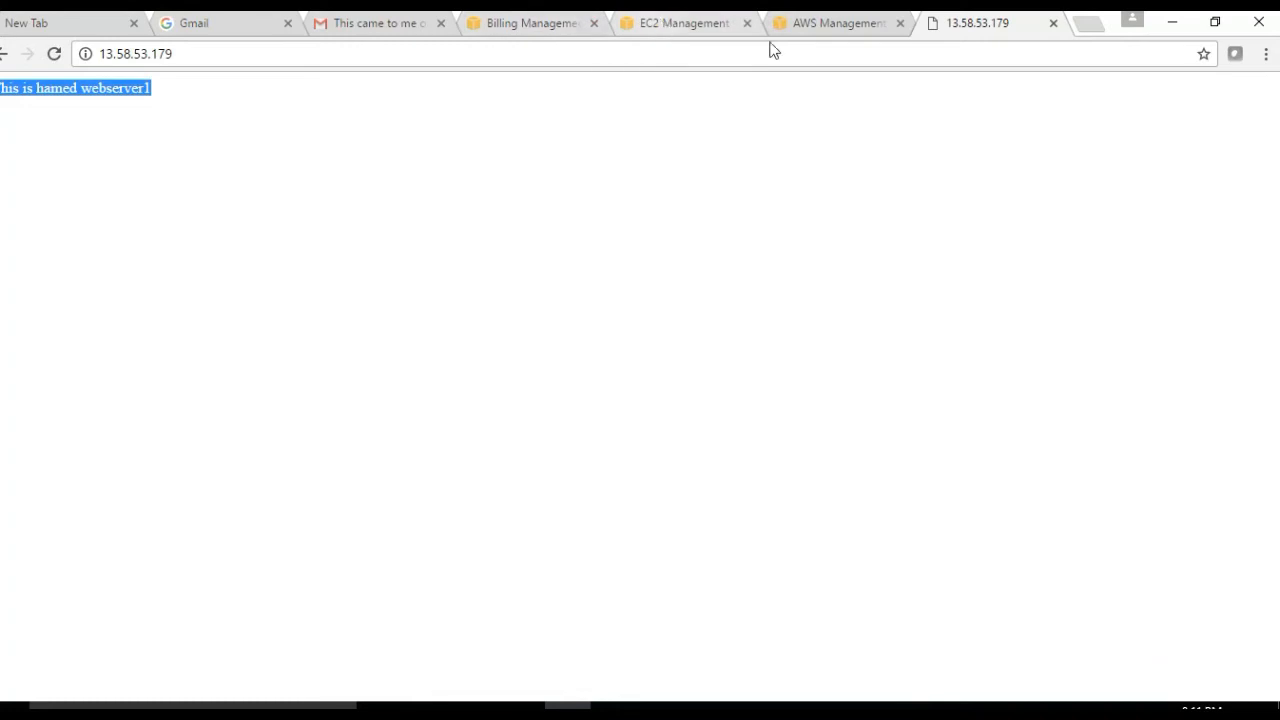
- Close the e-mail message tab and open the Network ACLs list of the VPC service in the EC2 console tab
{"action": "left_click", "coordinate": [441, 23]}
{"action": "left_click", "coordinate": [407, 33]}
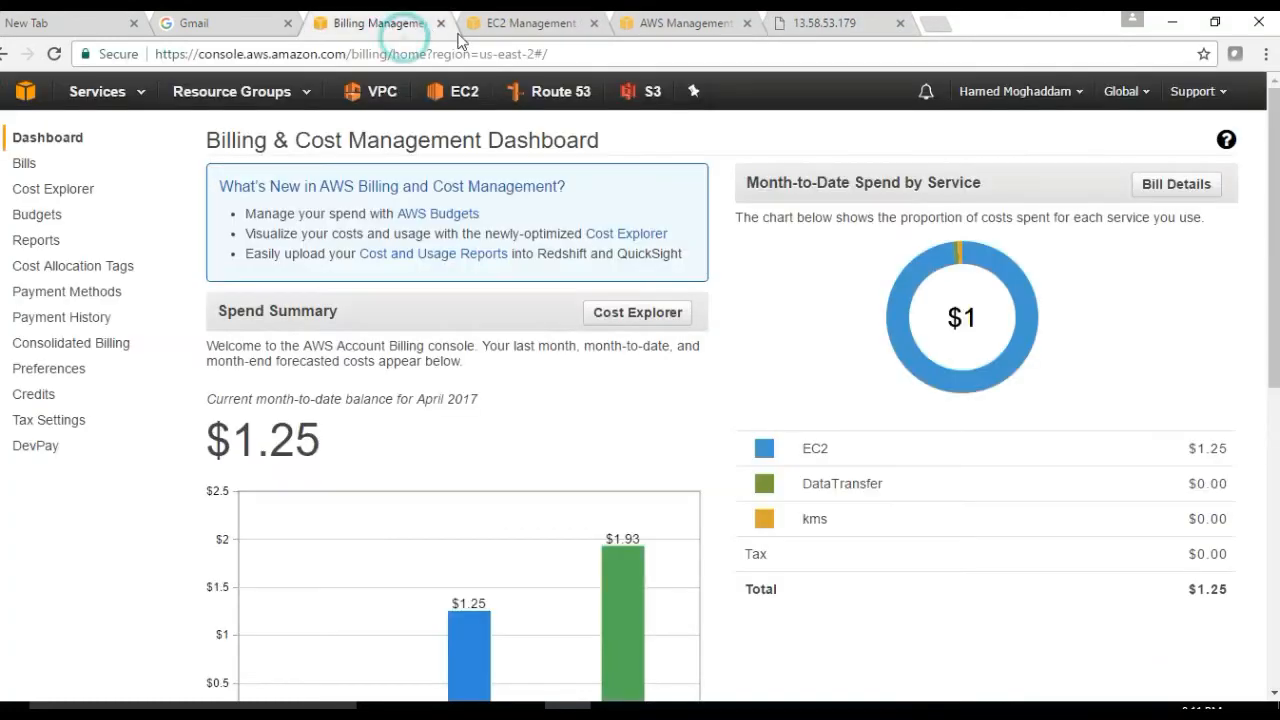
{"action": "left_click", "coordinate": [505, 29]}
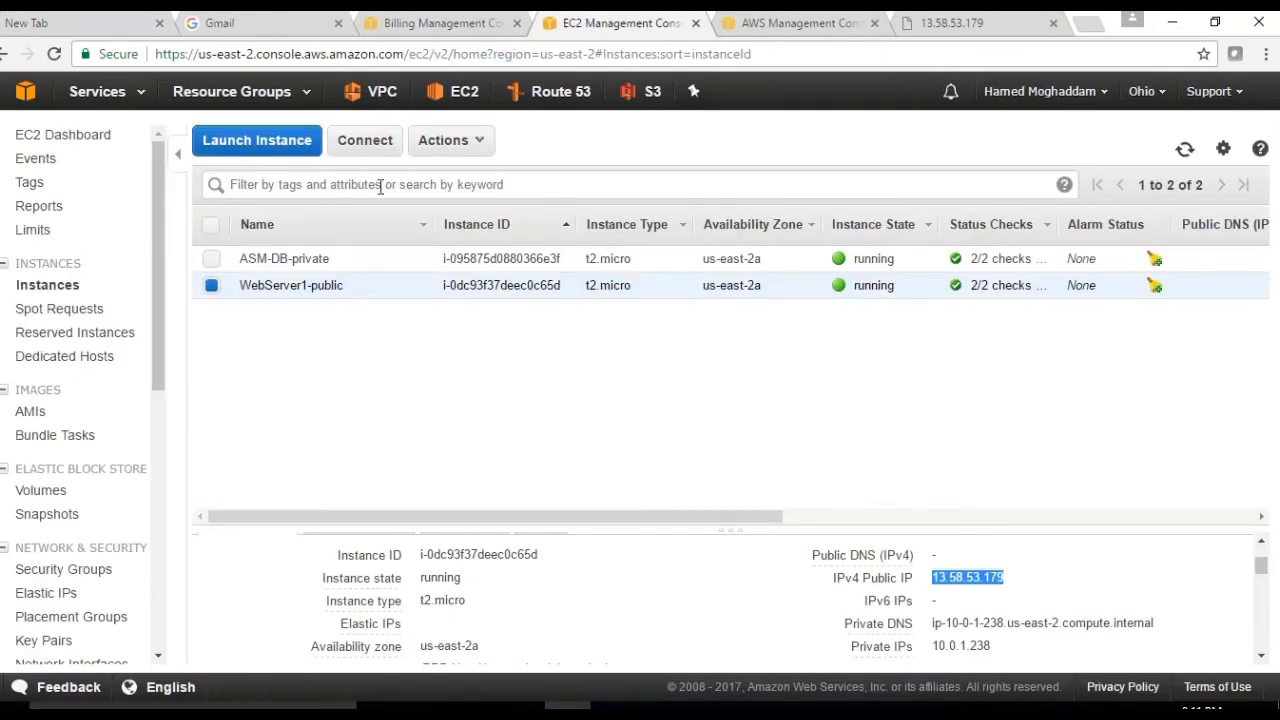
{"action": "left_click", "coordinate": [372, 100]}
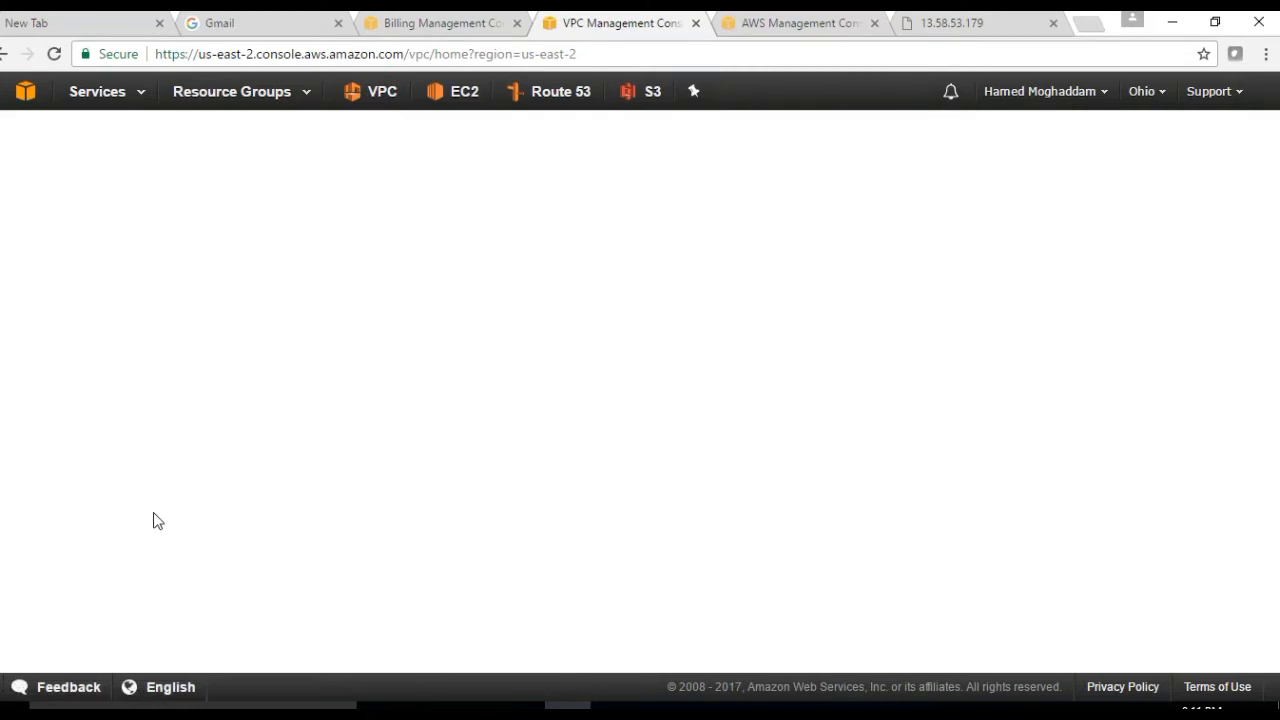
{"action": "left_click_drag", "start_coordinate": [154, 508], "coordinate": [154, 574]}
{"action": "left_click", "coordinate": [30, 533]}
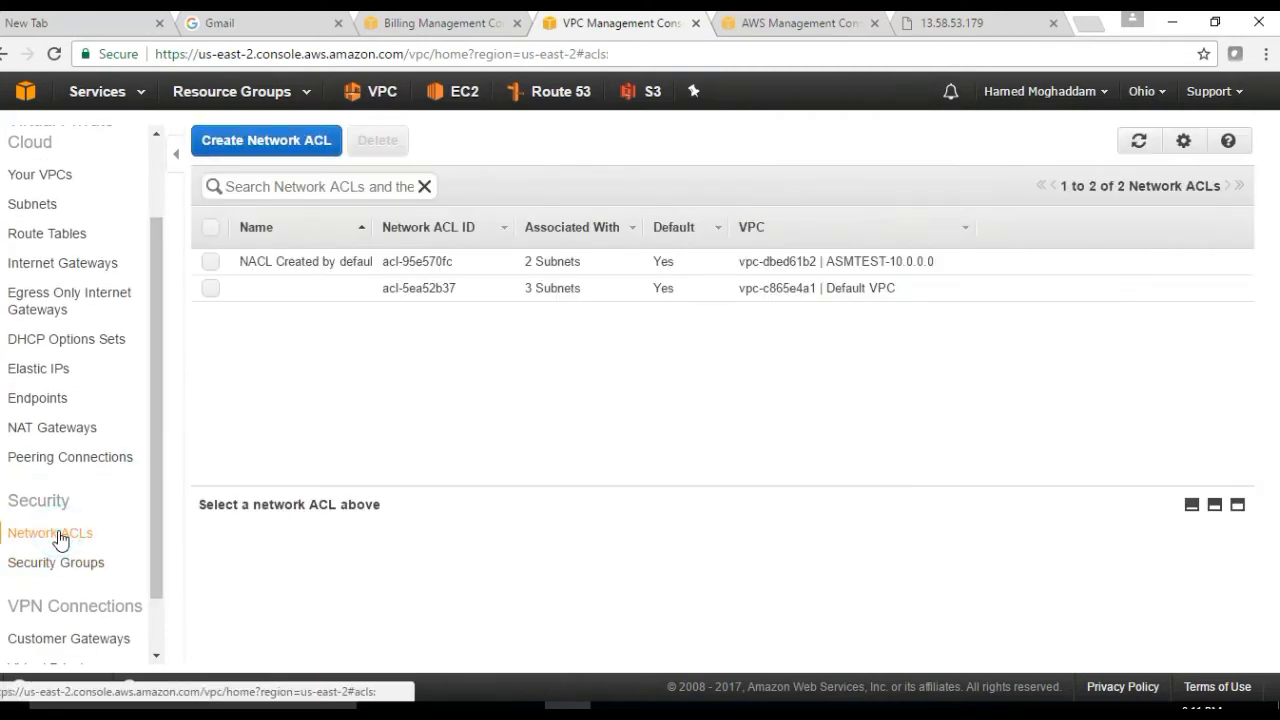
- Create a network ACL named Prevent Web Traffic in the ASMTEST-10.0.0.0 VPC
{"action": "left_click", "coordinate": [298, 142]}
{"action": "left_click", "coordinate": [581, 318]}
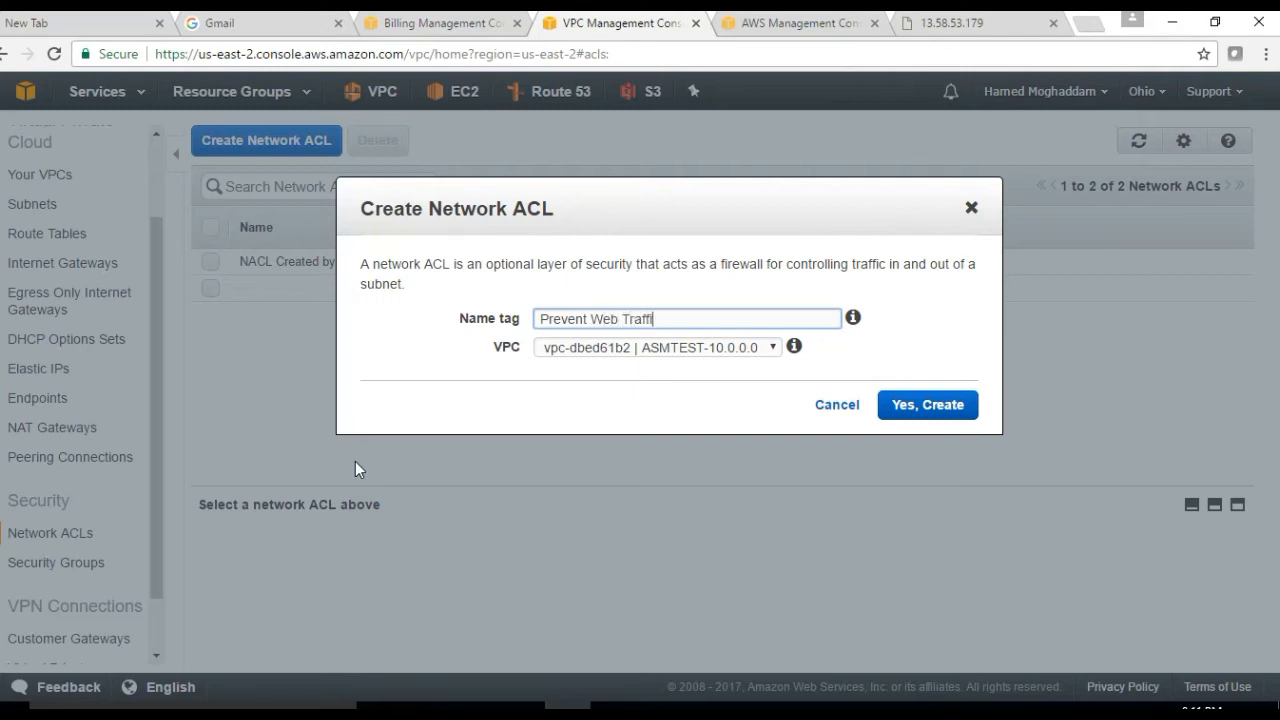
{"action": "left_click", "coordinate": [776, 347]}
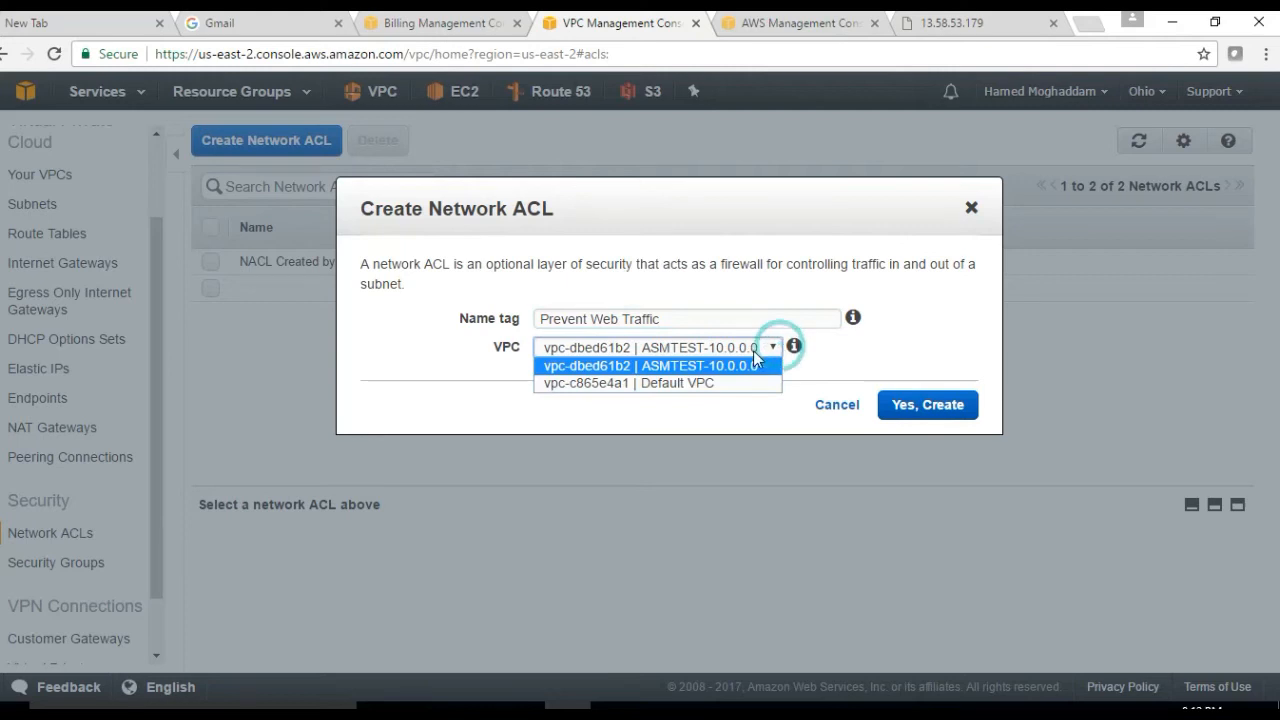
{"action": "left_click", "coordinate": [698, 372]}
{"action": "left_click", "coordinate": [918, 404]}
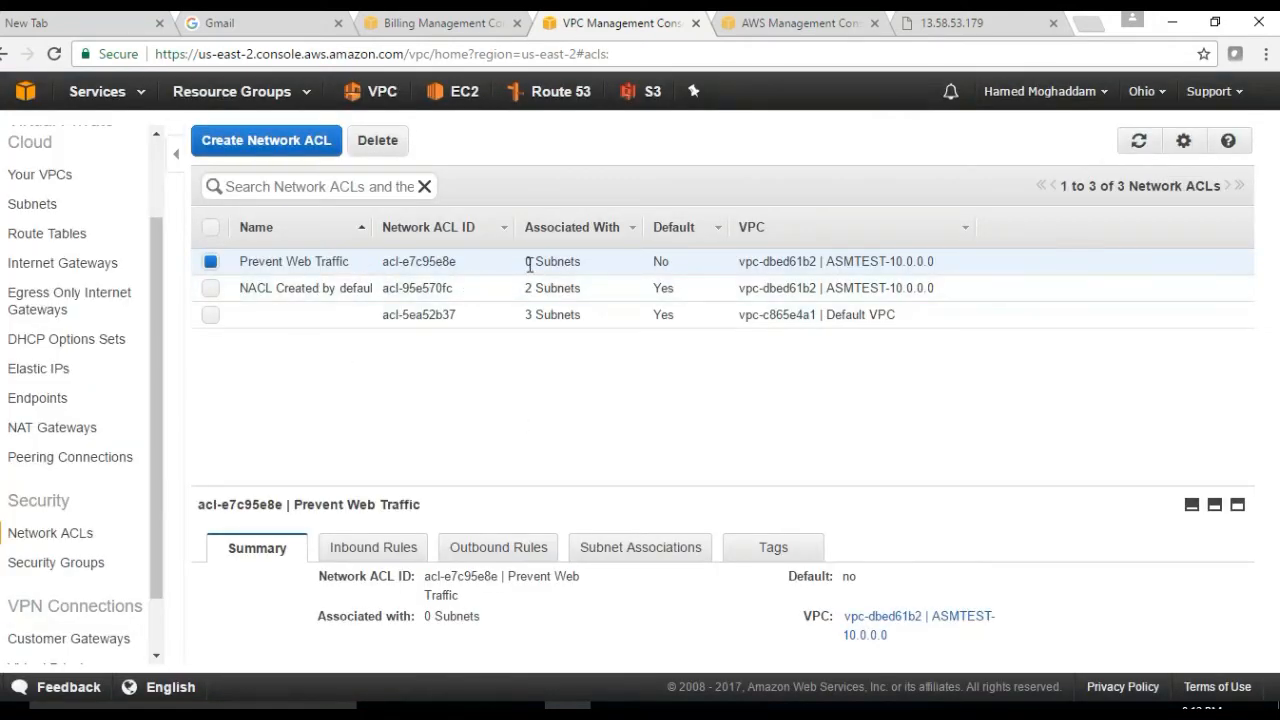
- Review the Prevent Web Traffic ACL's associated subnet count and its default inbound and outbound rules
{"action": "mouse_move", "coordinate": [531, 262]}
{"action": "left_mouse_down"}
{"action": "mouse_move", "coordinate": [587, 266]}
{"action": "mouse_move", "coordinate": [527, 261]}
{"action": "left_mouse_up"}
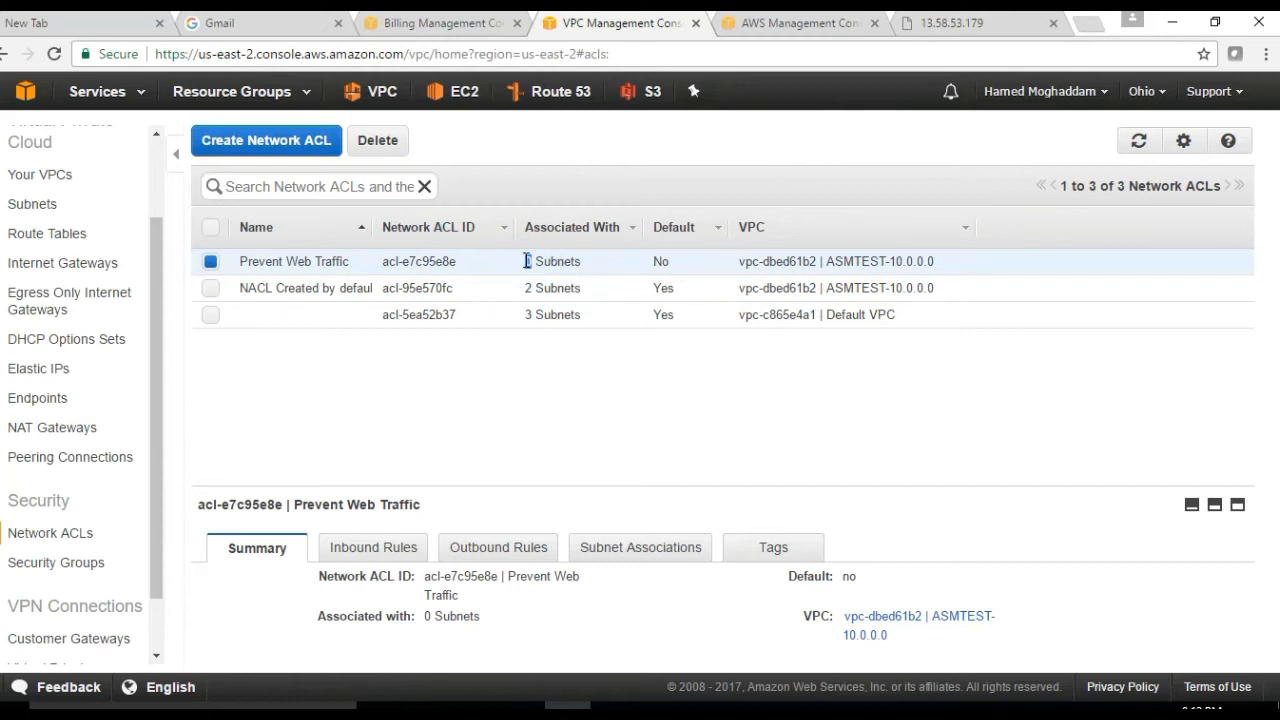
{"action": "left_click", "coordinate": [360, 553]}
{"action": "scroll", "coordinate": [363, 571], "scroll_direction": "down", "scroll_amount": 1}
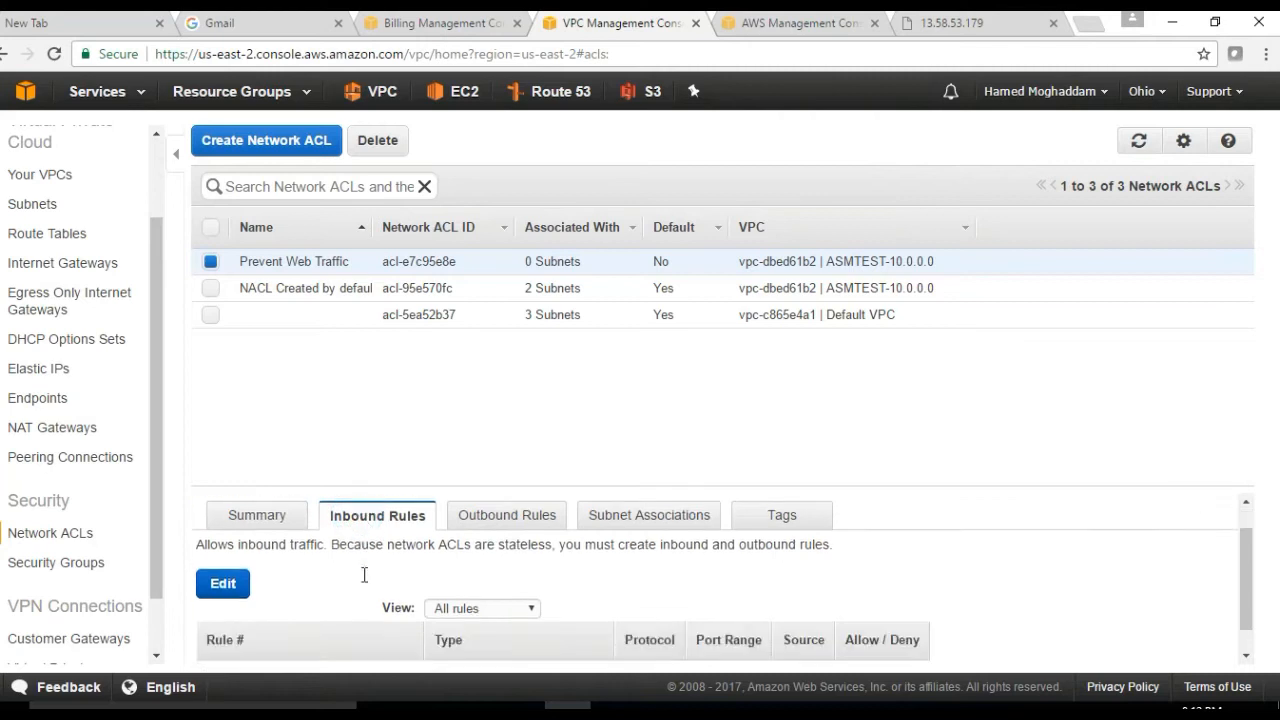
{"action": "left_click_drag", "start_coordinate": [322, 640], "coordinate": [913, 655]}
{"action": "scroll", "coordinate": [527, 558], "scroll_direction": "up", "scroll_amount": 1}
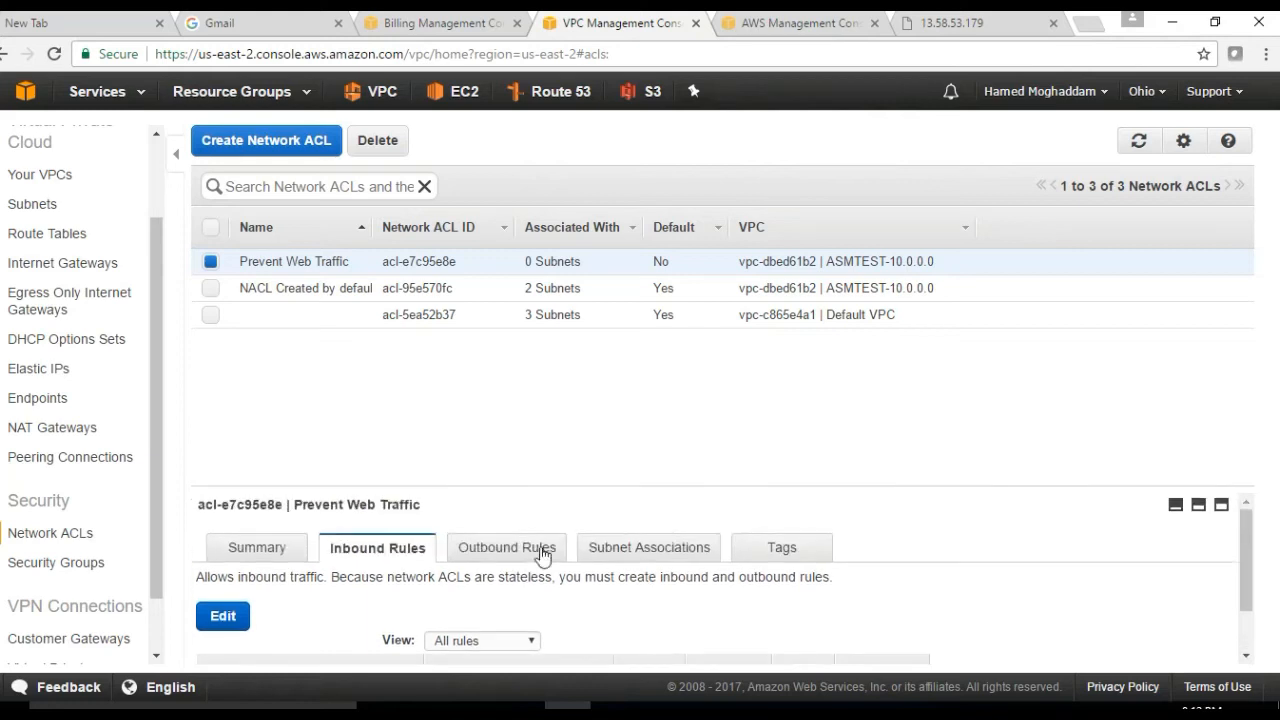
{"action": "left_click", "coordinate": [478, 550]}
{"action": "scroll", "coordinate": [485, 560], "scroll_direction": "down", "scroll_amount": 1}
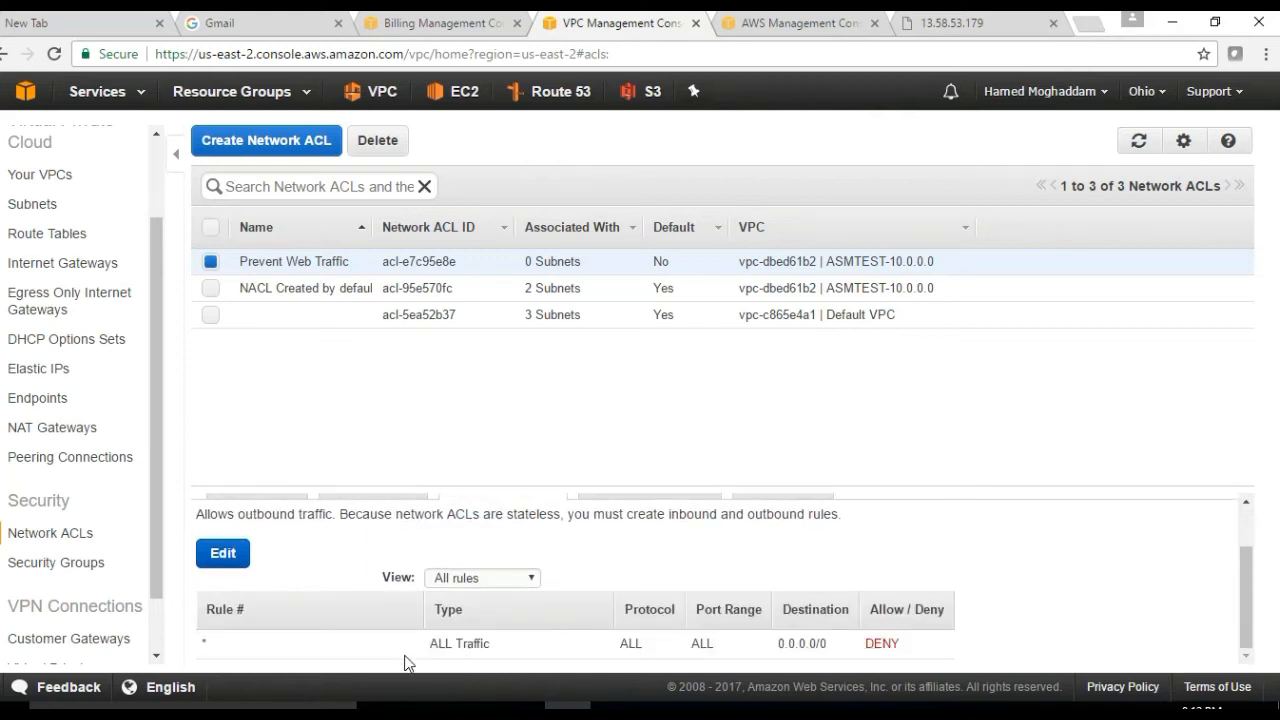
{"action": "left_click_drag", "start_coordinate": [425, 644], "coordinate": [930, 644]}
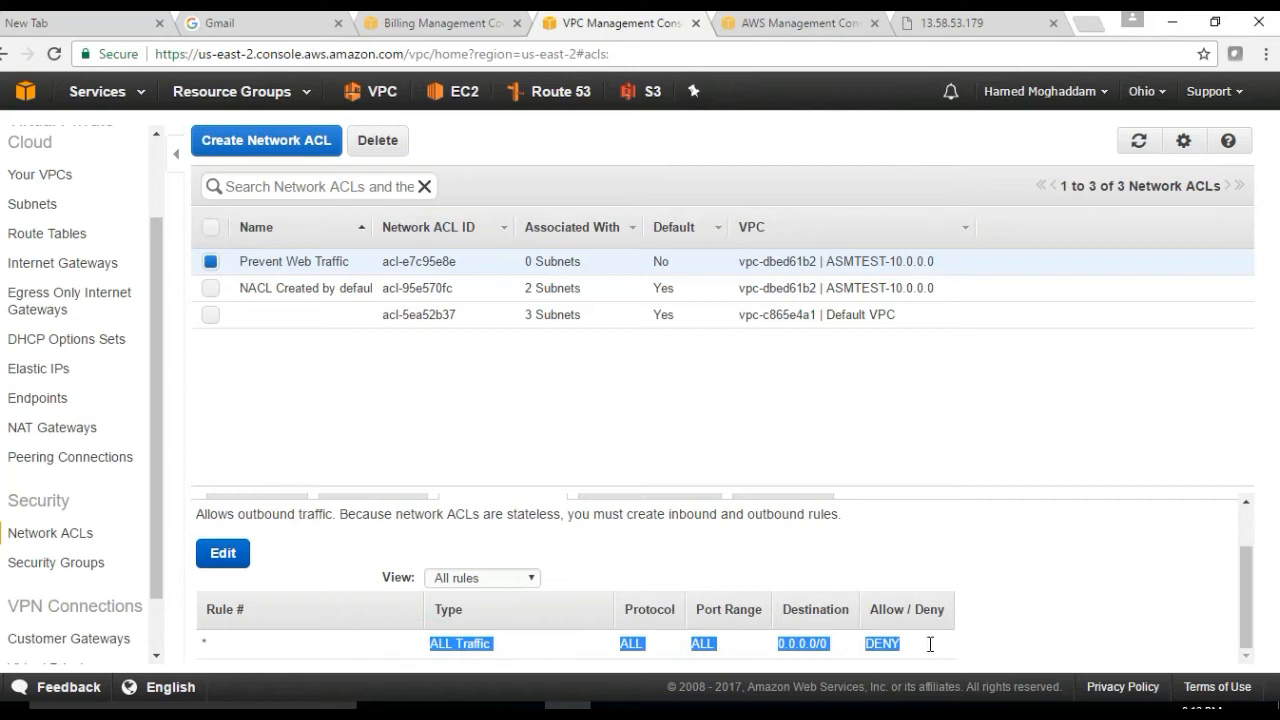
{"action": "mouse_move", "coordinate": [307, 258]}
{"action": "left_click_drag", "start_coordinate": [1250, 603], "coordinate": [1250, 574]}
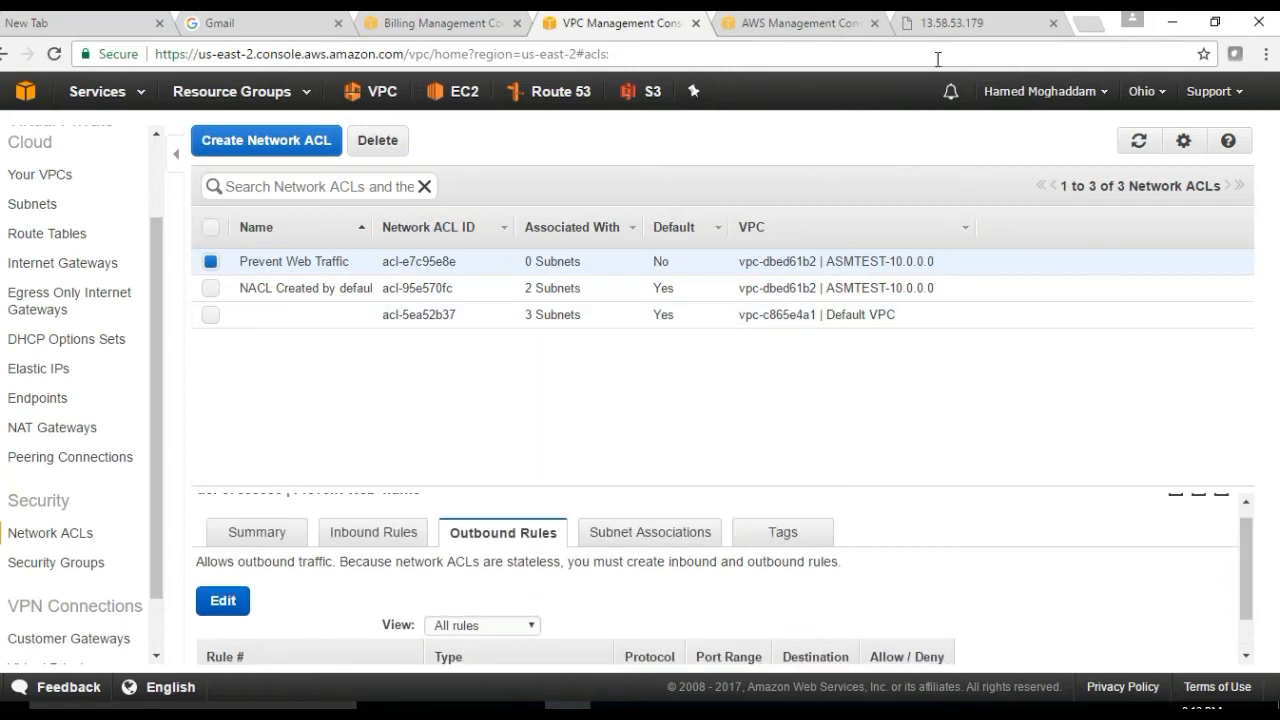
- Reload the web server page at 13.58.53.179 to test whether web traffic still gets through
{"action": "left_click", "coordinate": [933, 22]}
{"action": "left_click", "coordinate": [290, 50]}
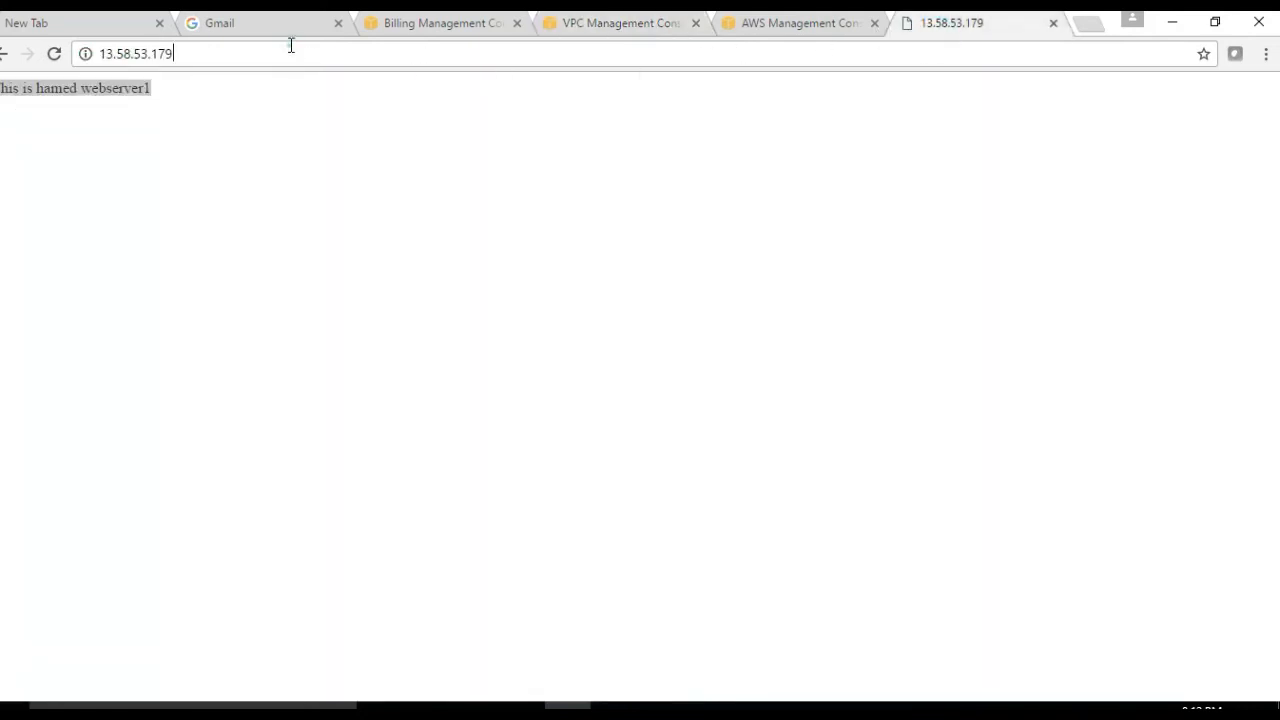
{"action": "key", "text": "Return"}
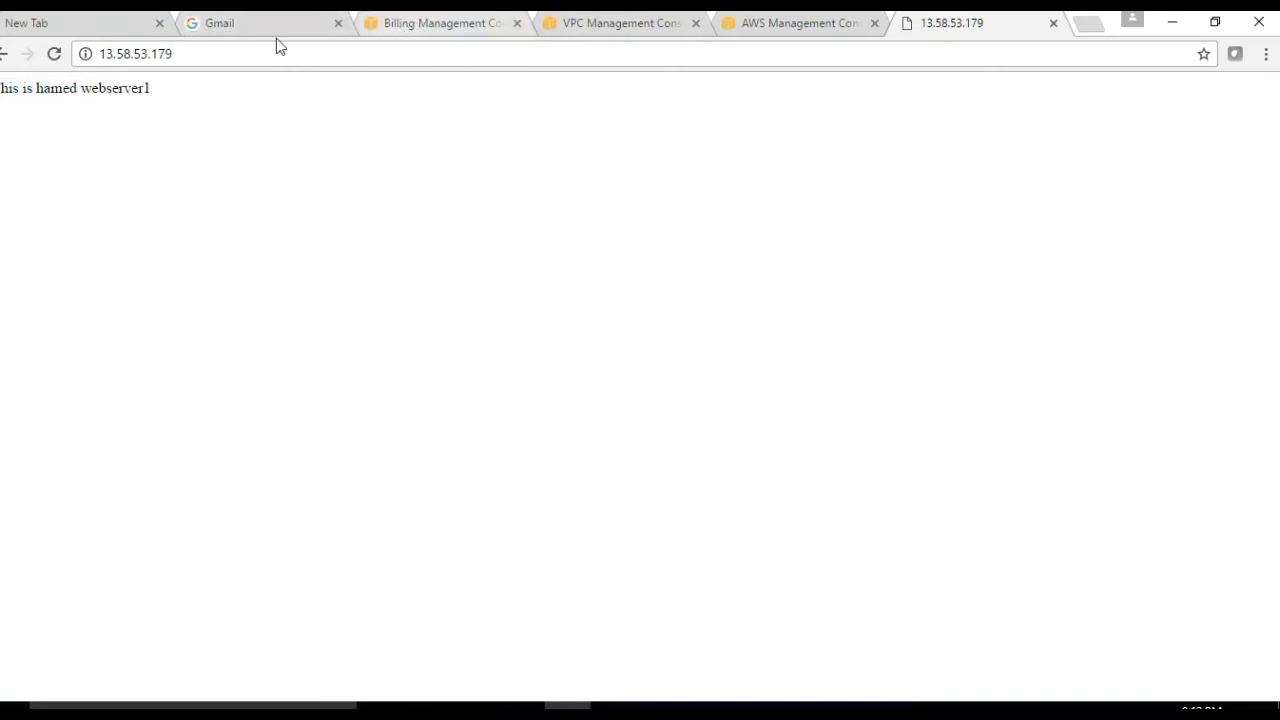
- Associate Public Subnet 10.0.1.0/24 with the Prevent Web Traffic network ACL and save the association
{"action": "left_click", "coordinate": [588, 24]}
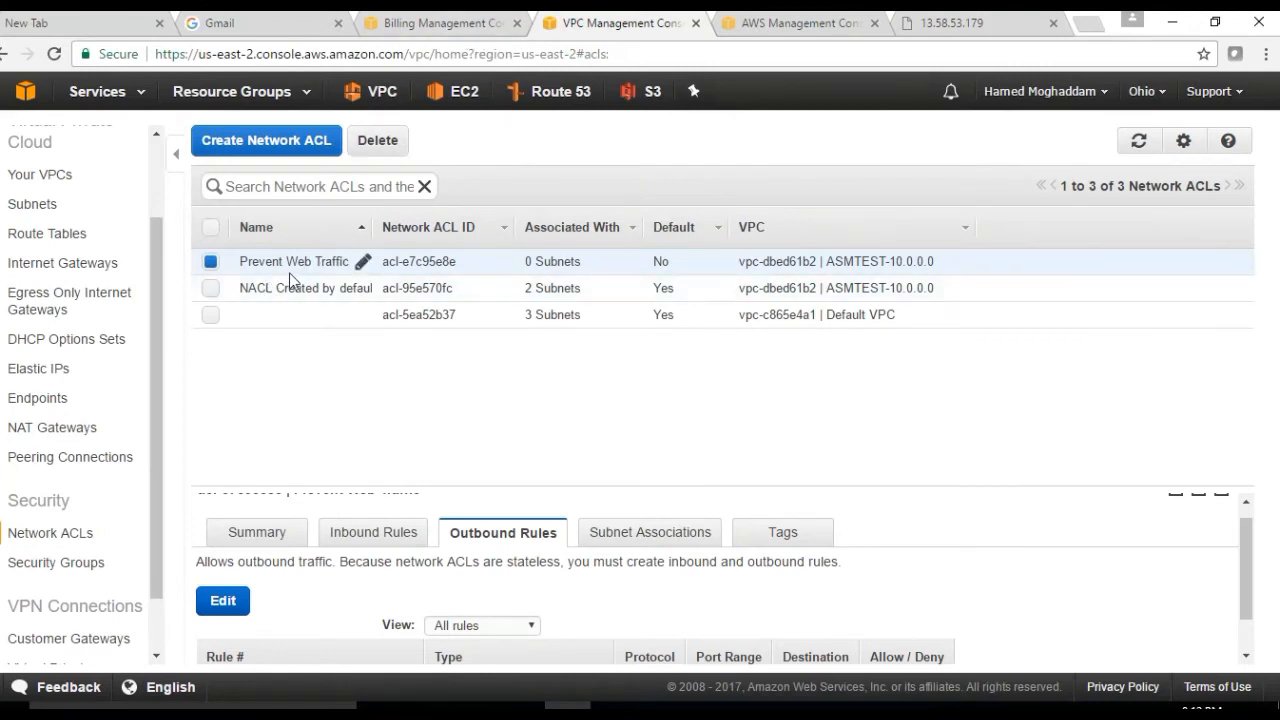
{"action": "mouse_move", "coordinate": [1244, 543]}
{"action": "left_mouse_down"}
{"action": "mouse_move", "coordinate": [1245, 586]}
{"action": "mouse_move", "coordinate": [1239, 548]}
{"action": "left_mouse_up"}
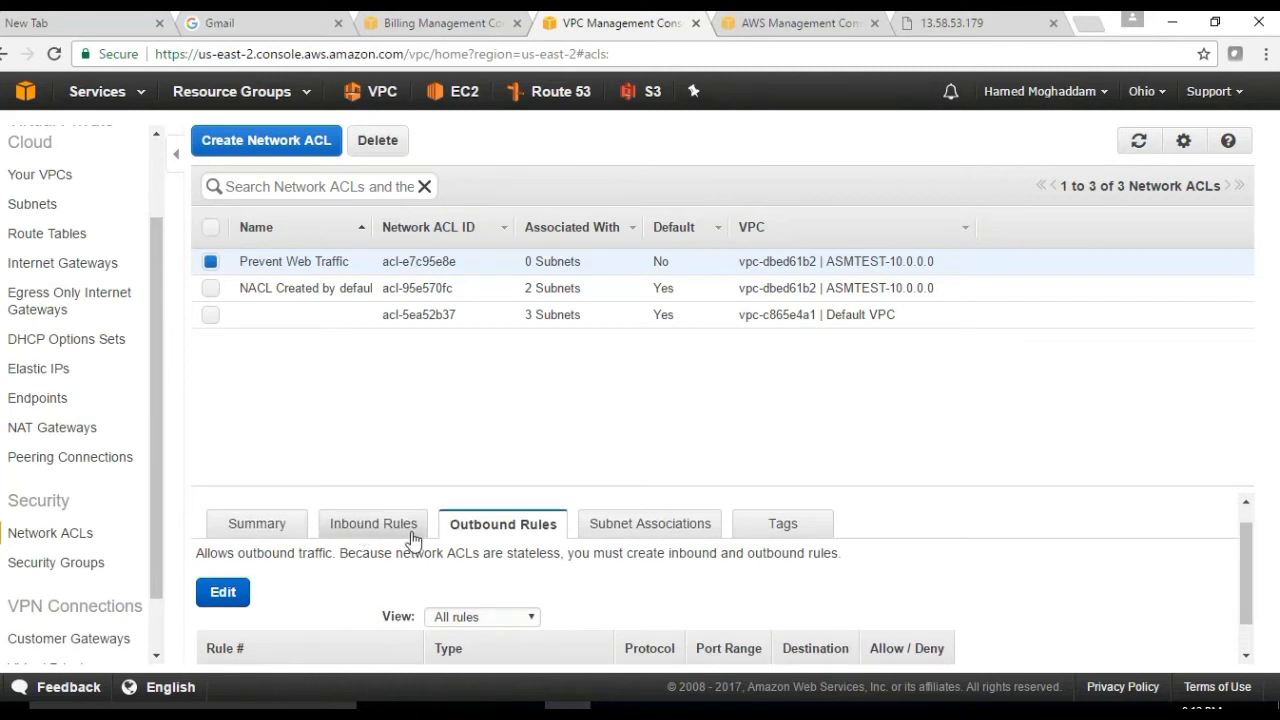
{"action": "left_click", "coordinate": [604, 530]}
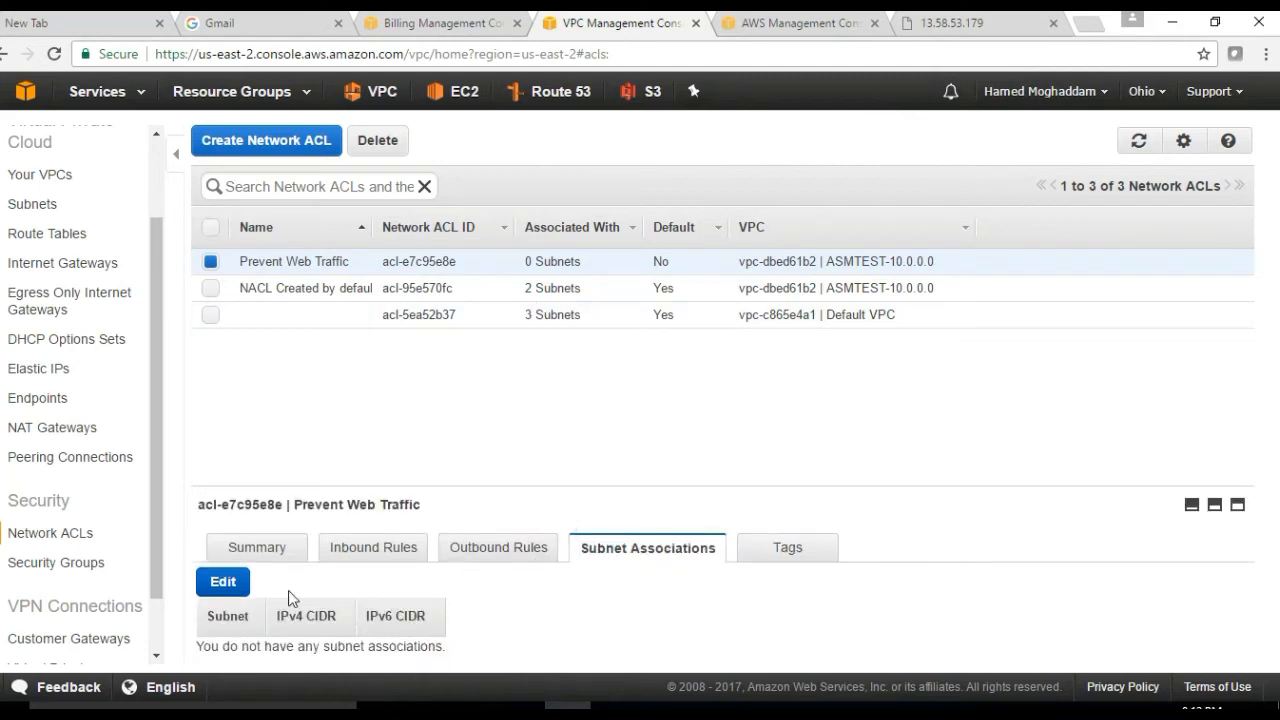
{"action": "left_click", "coordinate": [226, 580]}
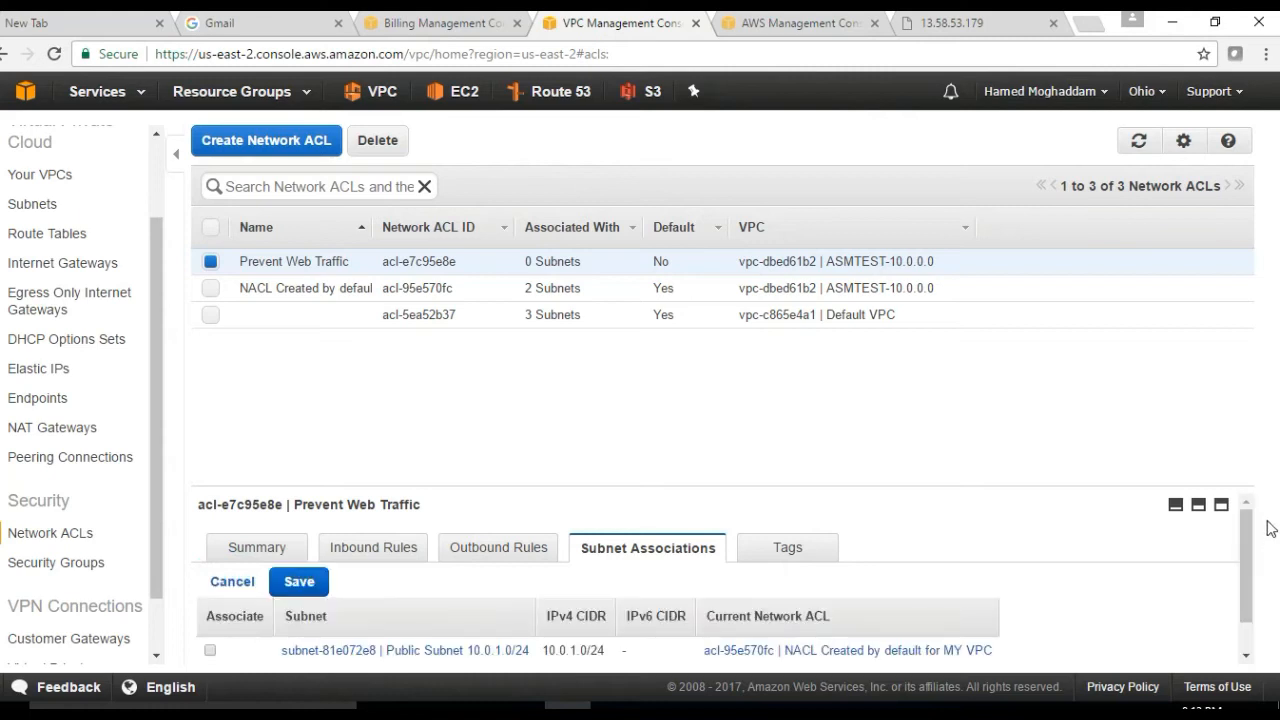
{"action": "left_click_drag", "start_coordinate": [1246, 547], "coordinate": [1246, 594]}
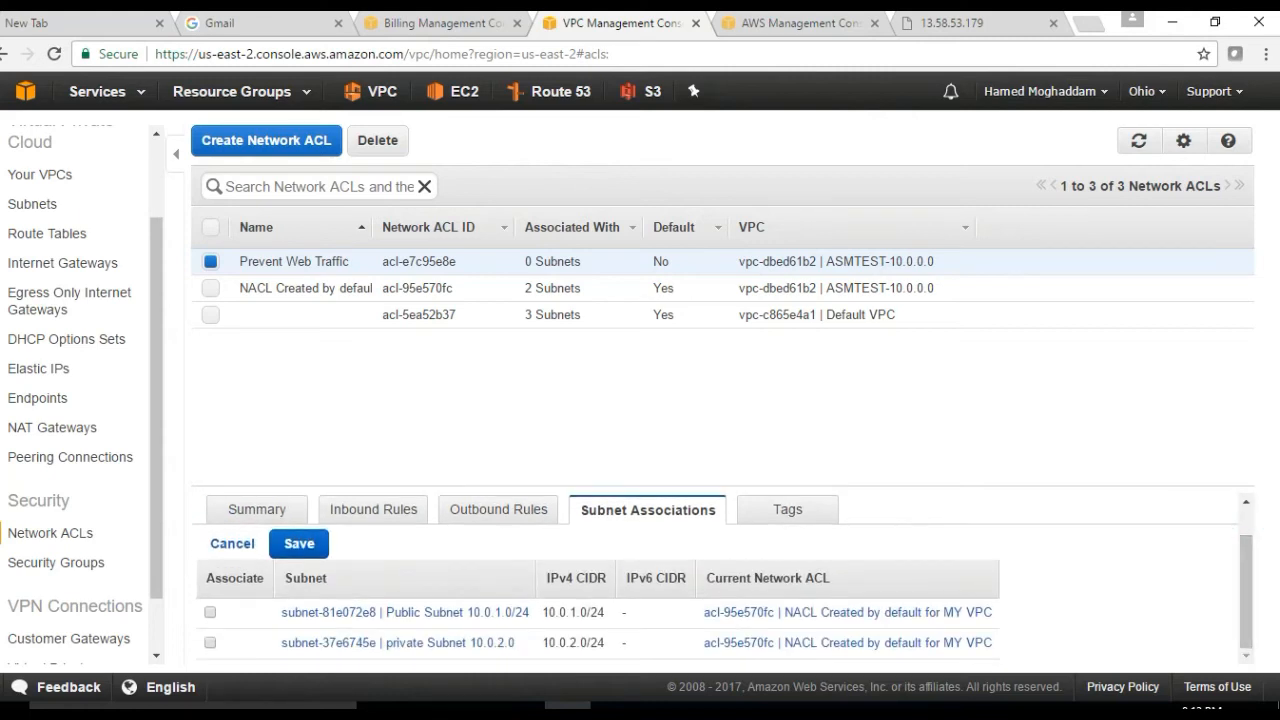
{"action": "left_click", "coordinate": [210, 613]}
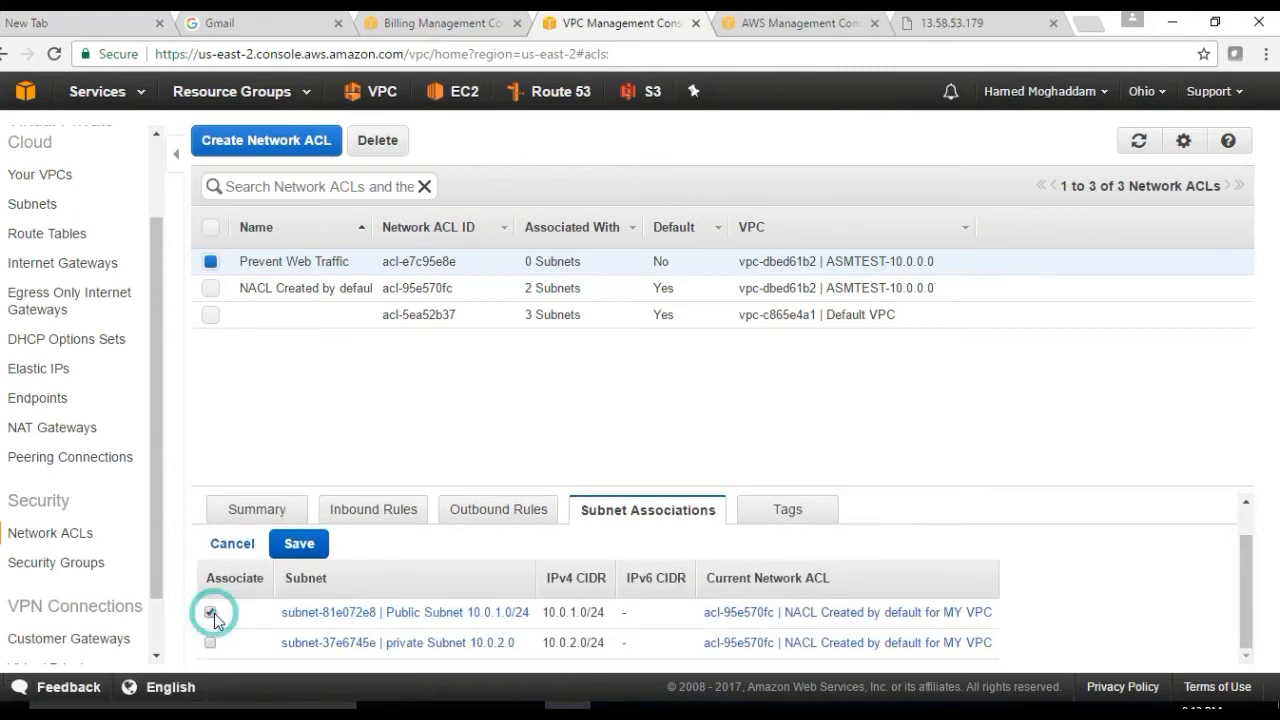
{"action": "left_click", "coordinate": [298, 545]}
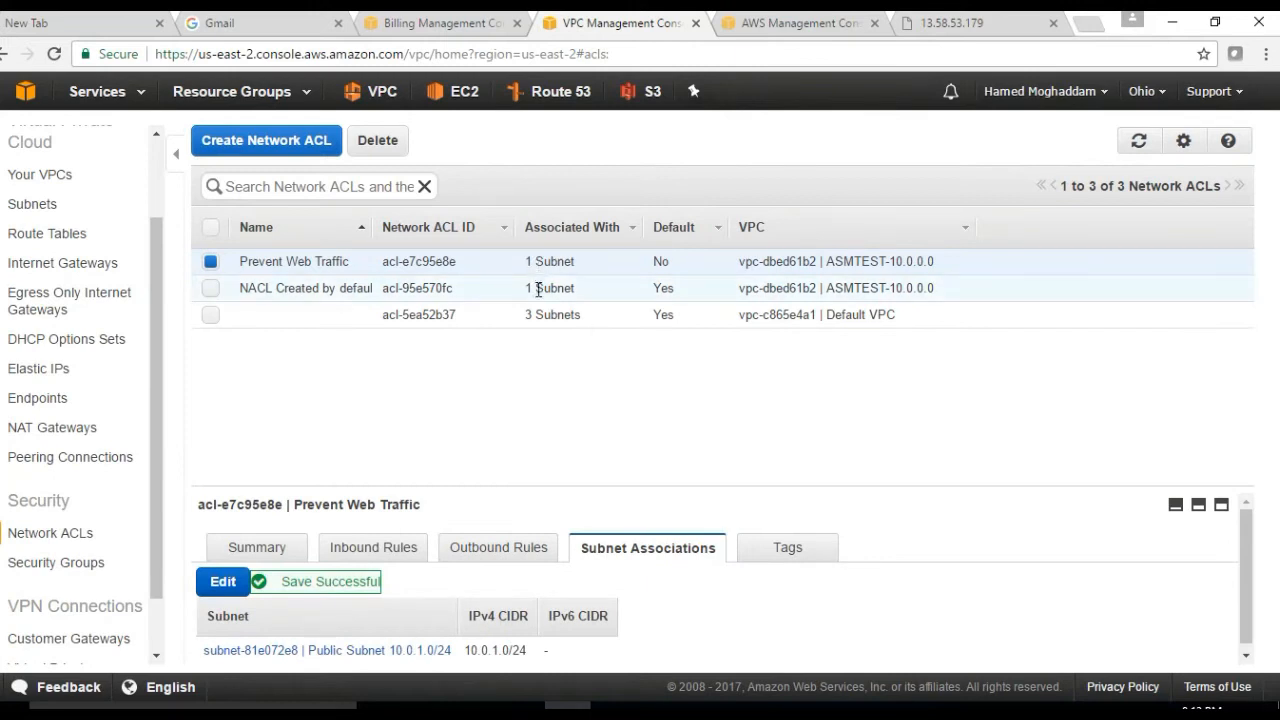
- Compare the associated subnet counts of the two ASMTEST-10.0.0.0 ACLs and check Prevent Web Traffic's inbound and outbound rules
{"action": "left_click", "coordinate": [523, 287]}
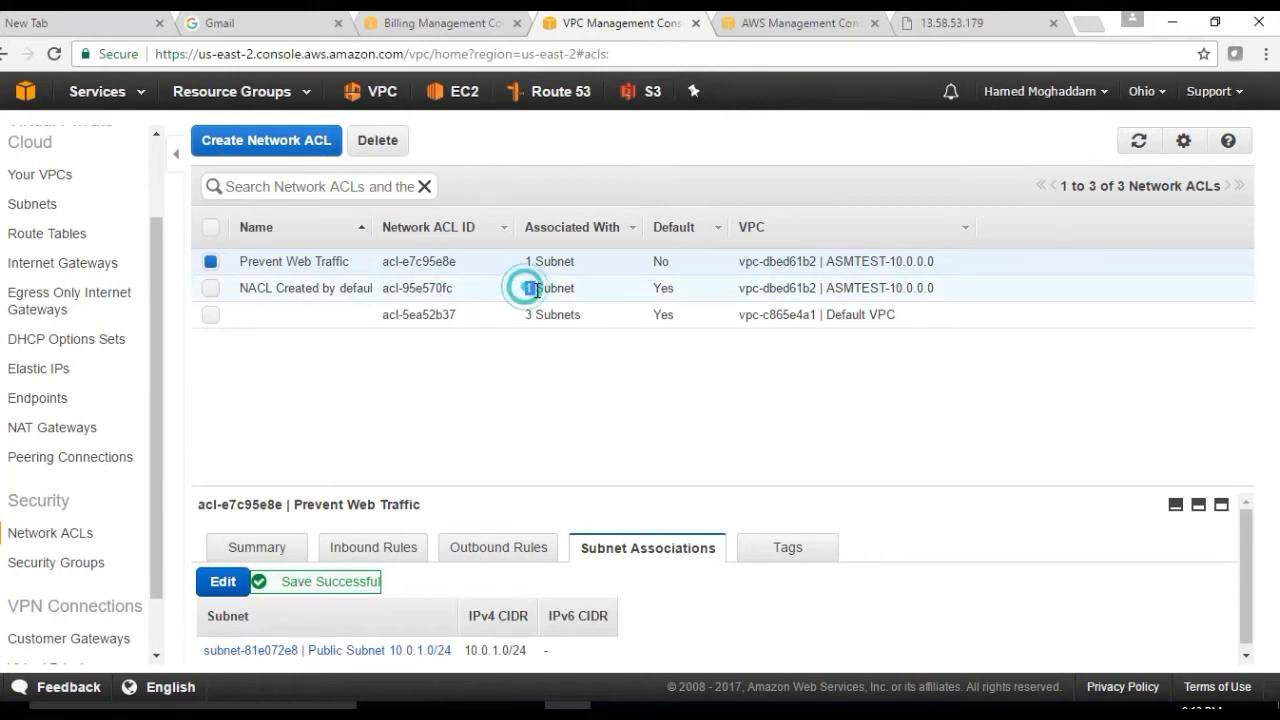
{"action": "left_click", "coordinate": [525, 261]}
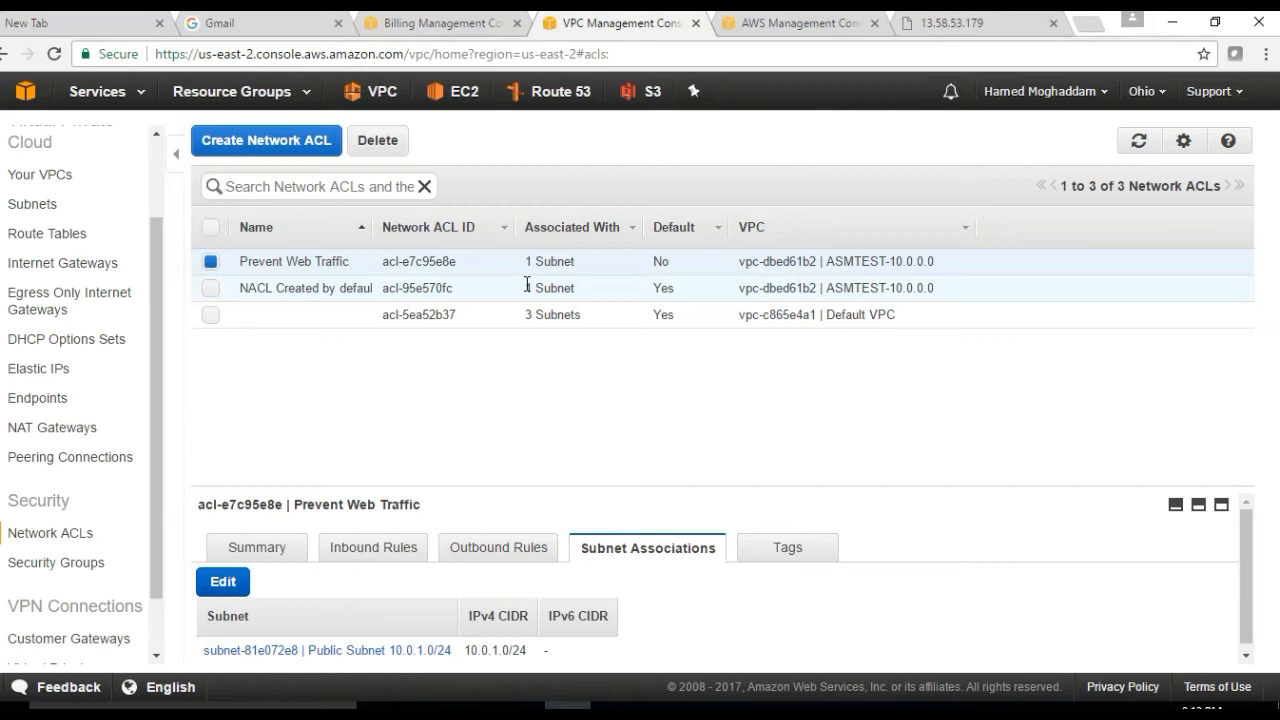
{"action": "left_click", "coordinate": [347, 560]}
{"action": "scroll", "coordinate": [300, 630], "scroll_direction": "down", "scroll_amount": 1}
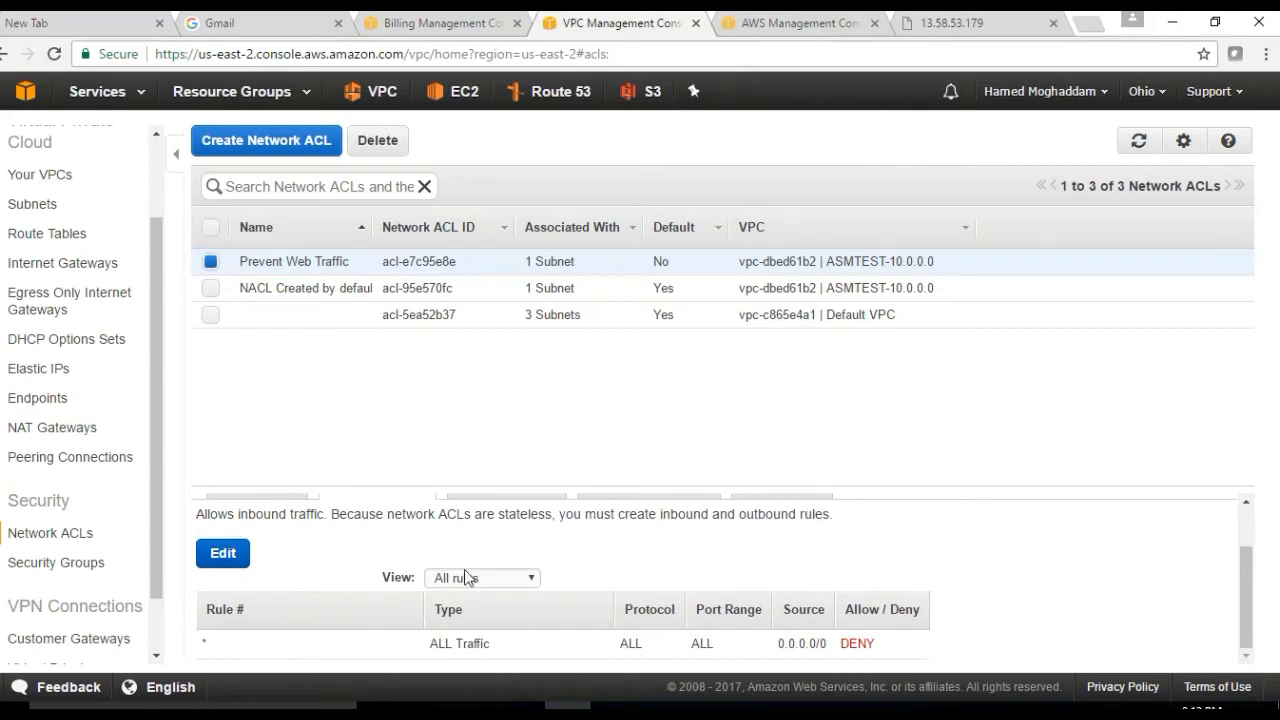
{"action": "scroll", "coordinate": [466, 578], "scroll_direction": "up", "scroll_amount": 1}
{"action": "left_click", "coordinate": [495, 545]}
{"action": "scroll", "coordinate": [256, 650], "scroll_direction": "down", "scroll_amount": 1}
{"action": "scroll", "coordinate": [256, 650], "scroll_direction": "up", "scroll_amount": 2}
- Reload the web server page at 13.58.53.179 to test access with the public subnet under the new ACL
{"action": "left_click", "coordinate": [966, 30]}
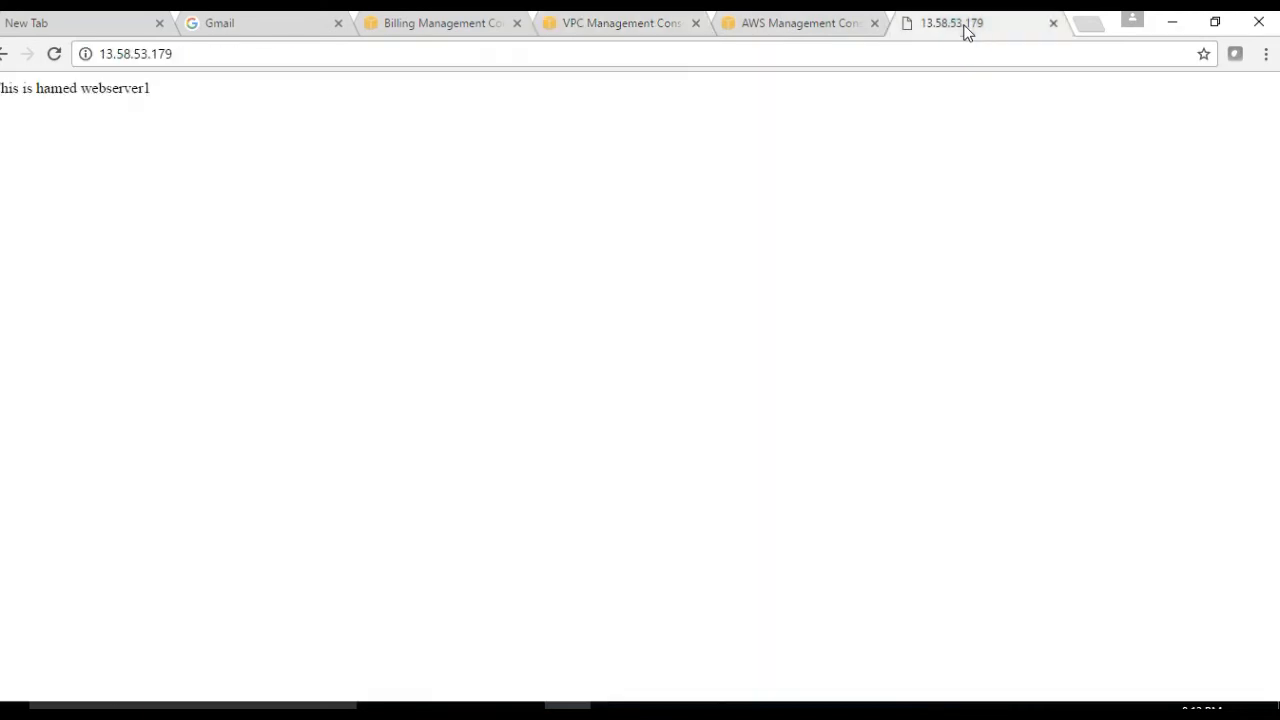
{"action": "left_click", "coordinate": [463, 52]}
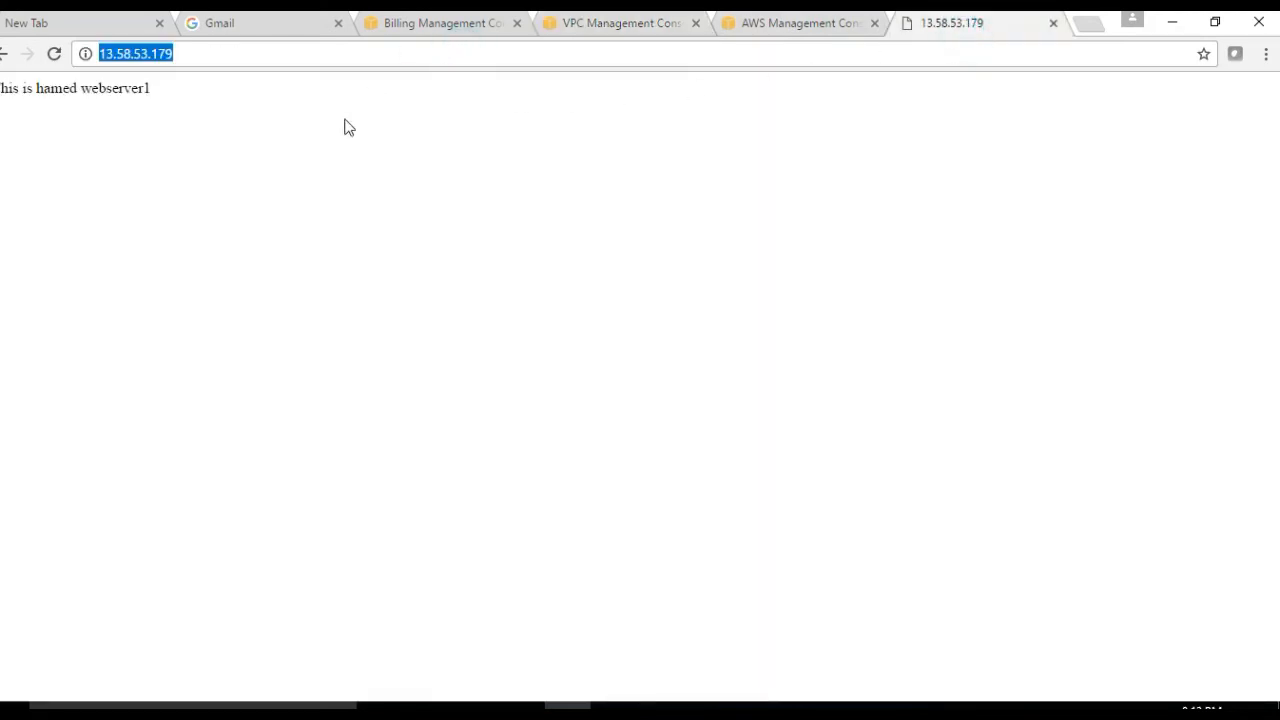
{"action": "key", "text": "Return"}
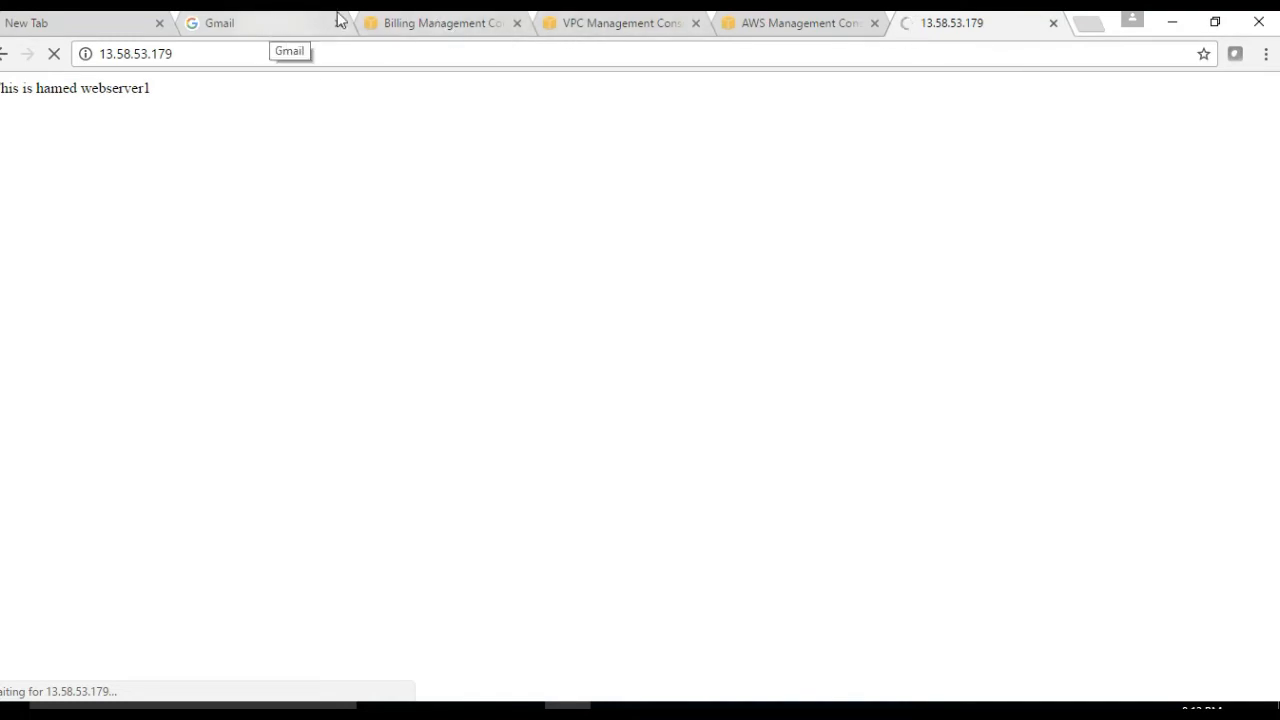
- Return to the network ACLs page and close the Billing Management Console tab
{"action": "left_click", "coordinate": [440, 31]}
{"action": "left_click", "coordinate": [575, 30]}
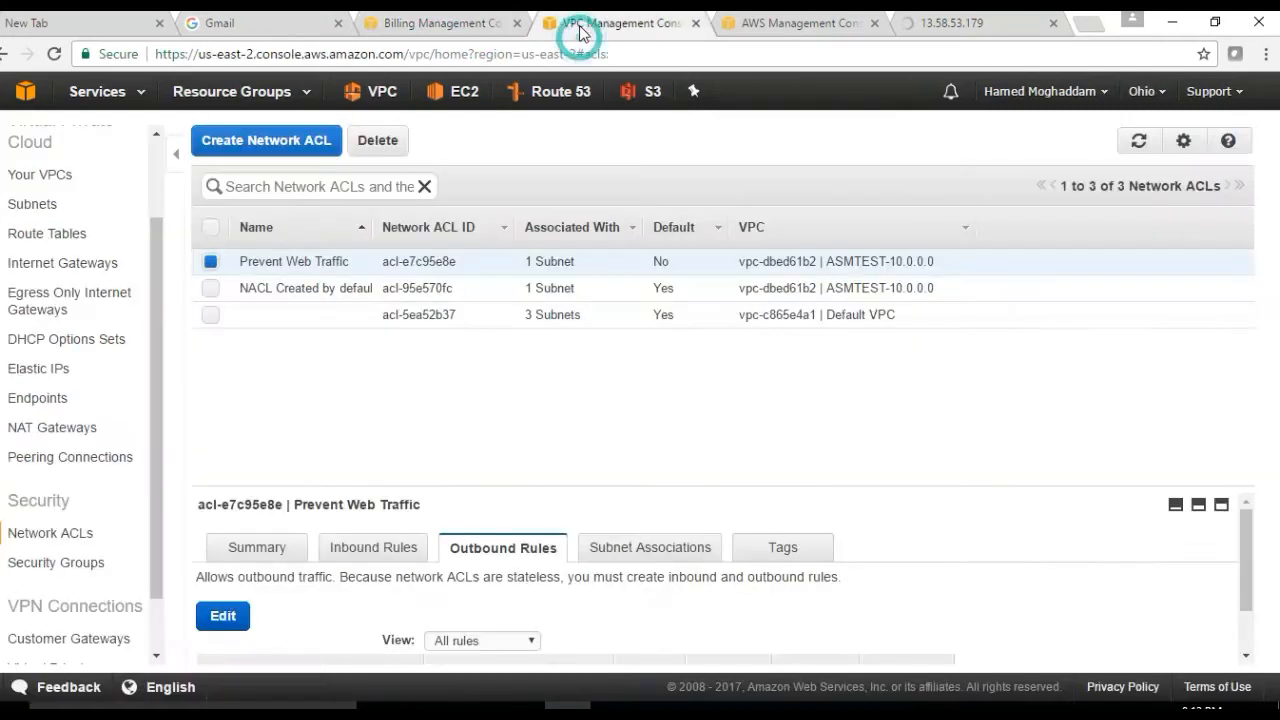
{"action": "left_click", "coordinate": [517, 23]}
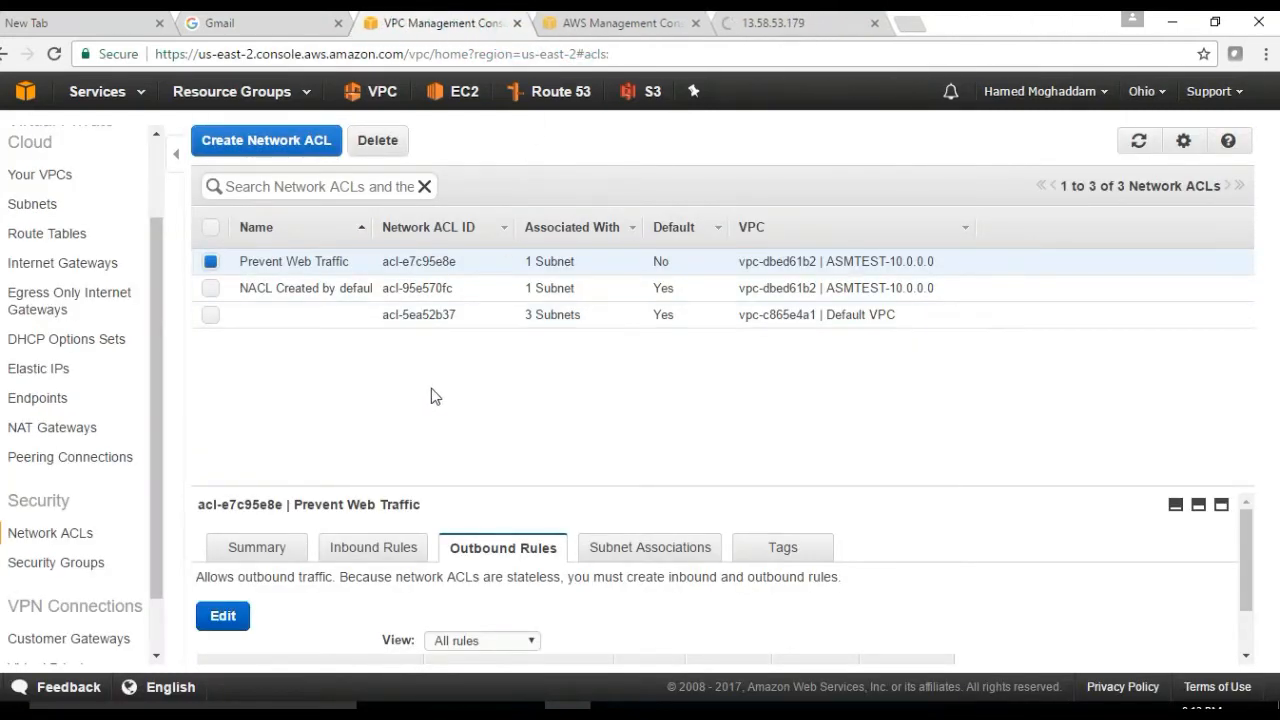
- Review the Prevent Web Traffic ACL's outbound rules, its subnet association and its inbound rules
{"action": "scroll", "coordinate": [455, 507], "scroll_direction": "down", "scroll_amount": 1}
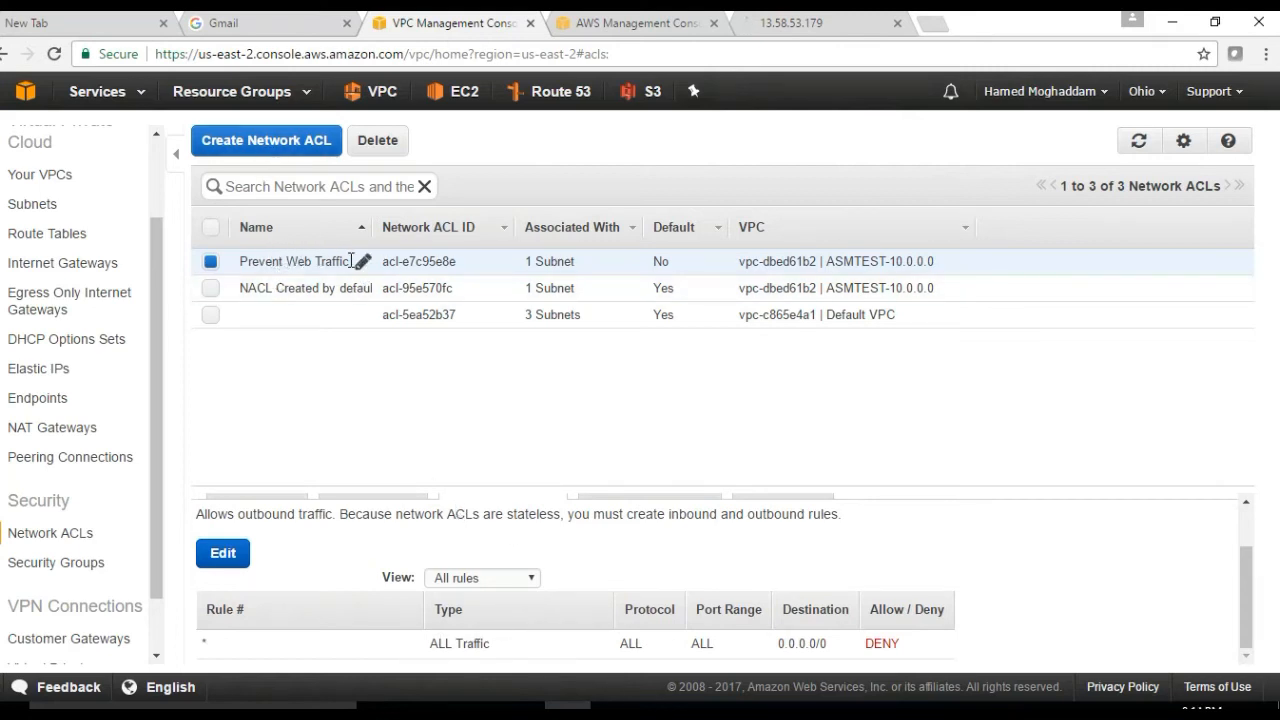
{"action": "triple_click", "coordinate": [527, 266]}
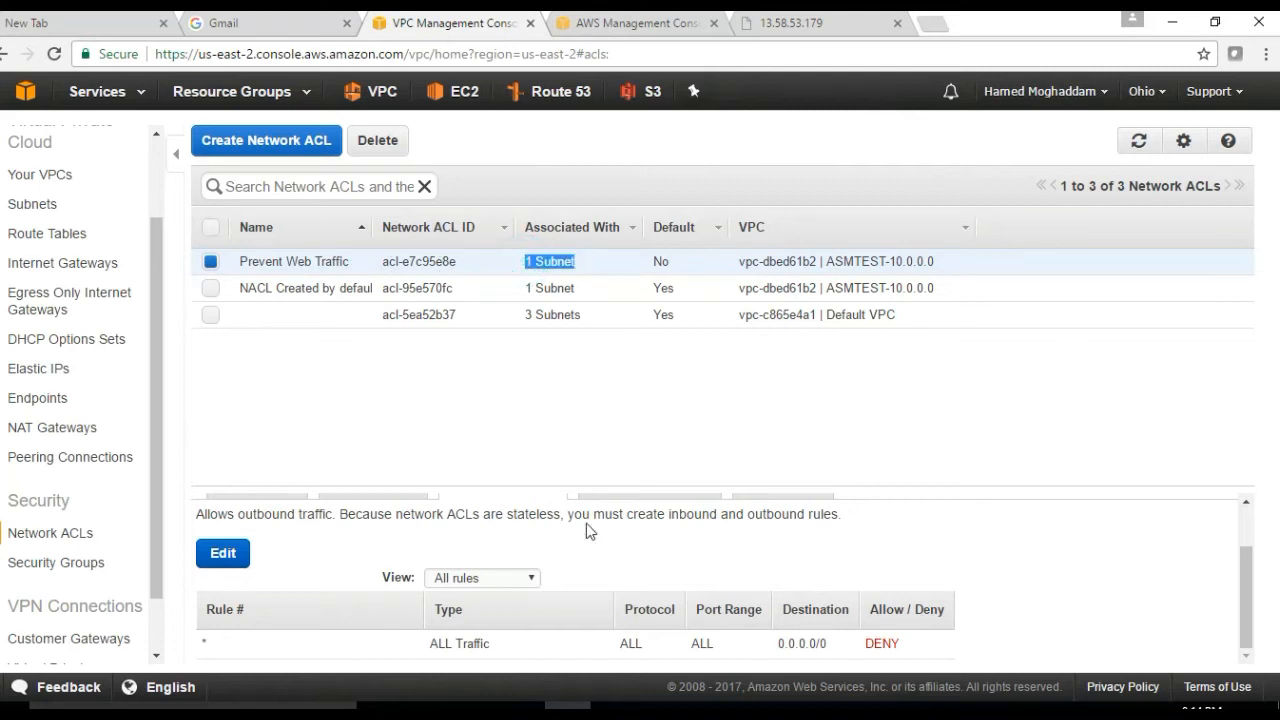
{"action": "scroll", "coordinate": [586, 523], "scroll_direction": "up", "scroll_amount": 1}
{"action": "left_click", "coordinate": [612, 553]}
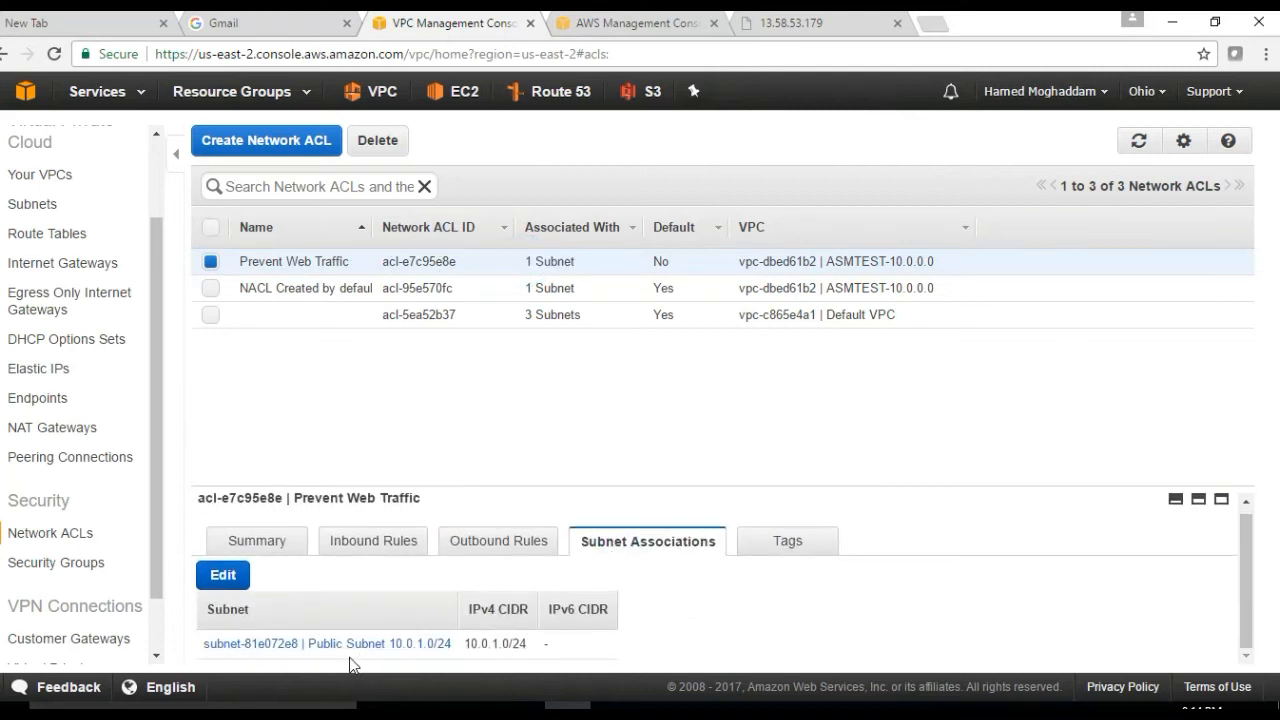
{"action": "left_click", "coordinate": [350, 542]}
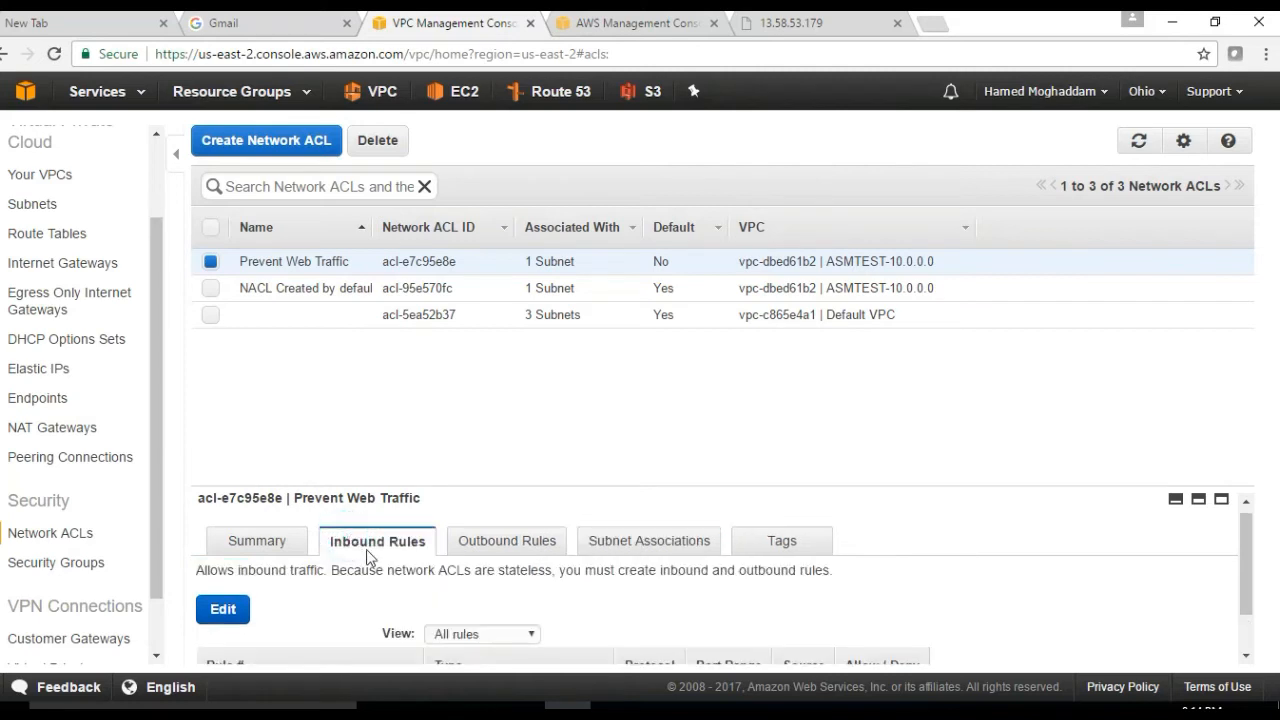
{"action": "scroll", "coordinate": [378, 588], "scroll_direction": "down", "scroll_amount": 1}
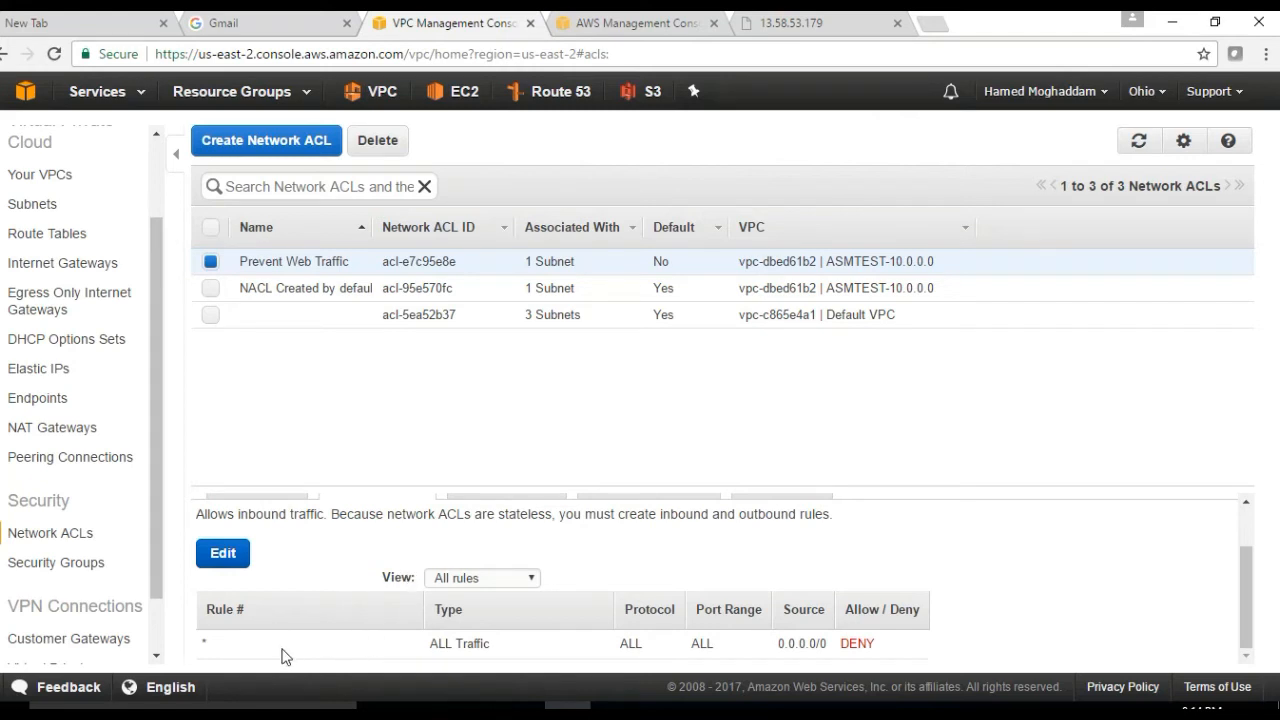
- Start editing Prevent Web Traffic's inbound rules and add rule 100 with type HTTP (80)
{"action": "left_click", "coordinate": [222, 555]}
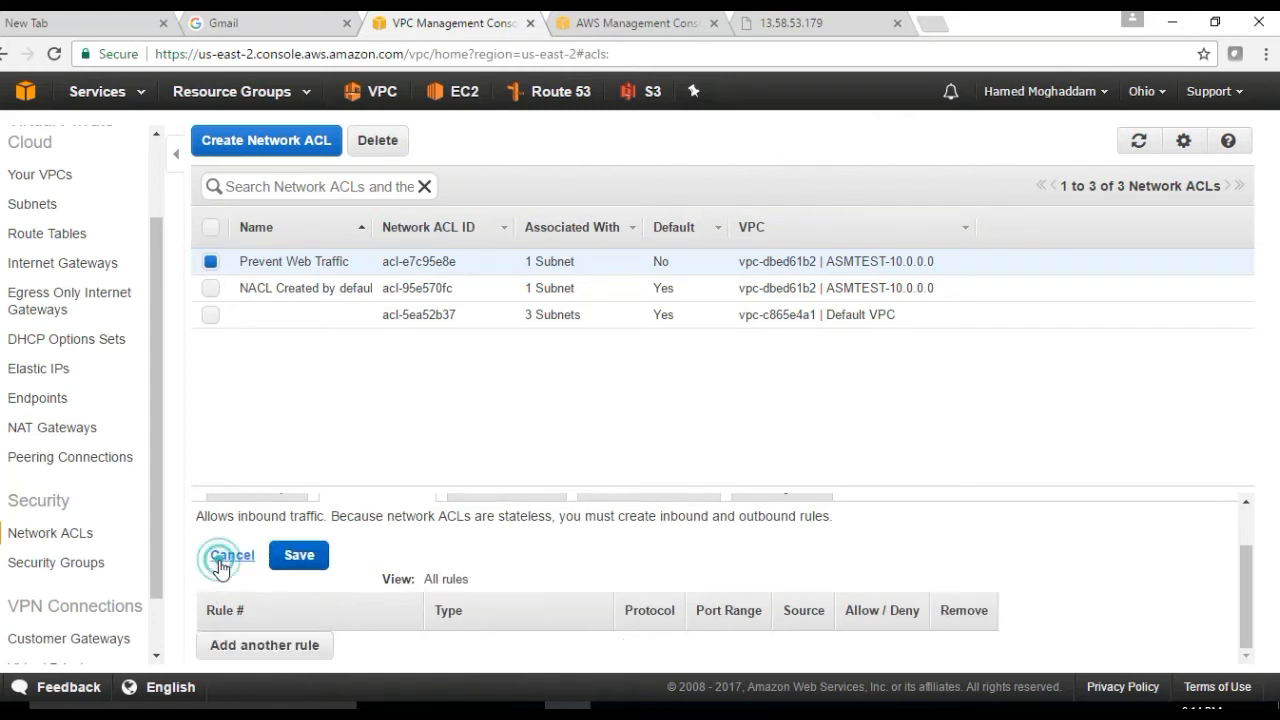
{"action": "left_click", "coordinate": [296, 645]}
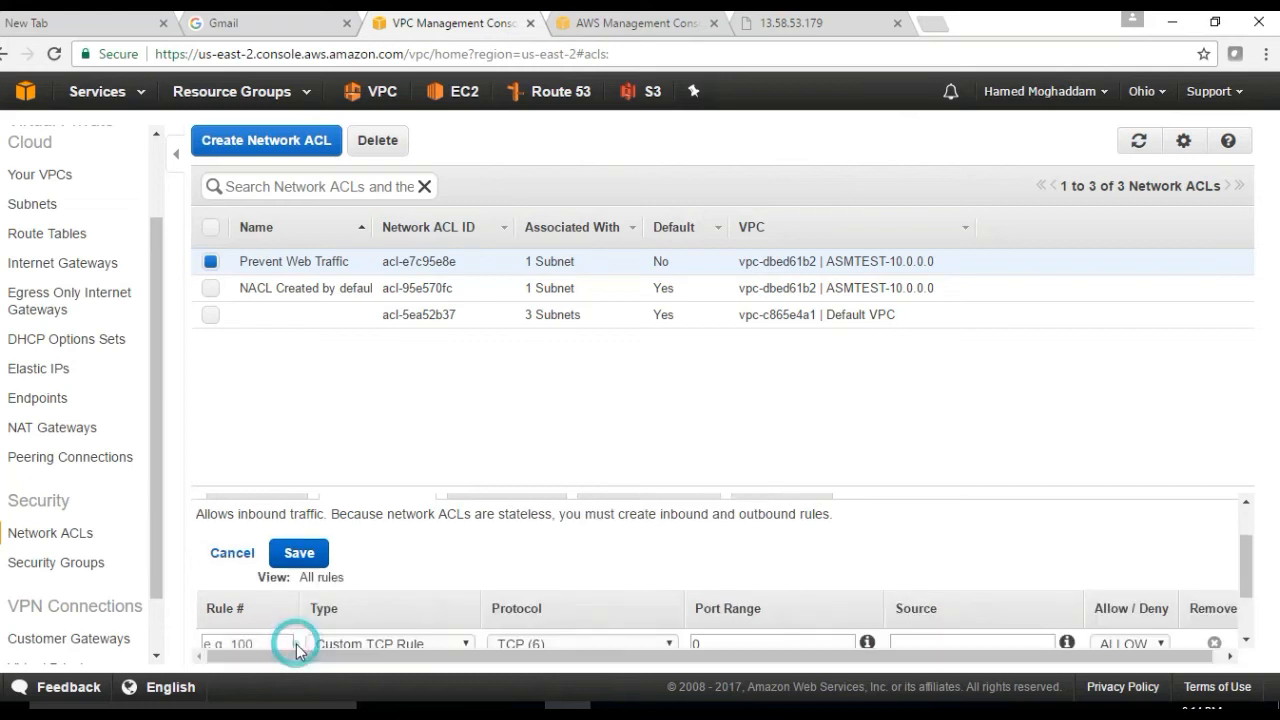
{"action": "scroll", "coordinate": [315, 620], "scroll_direction": "down", "scroll_amount": 1}
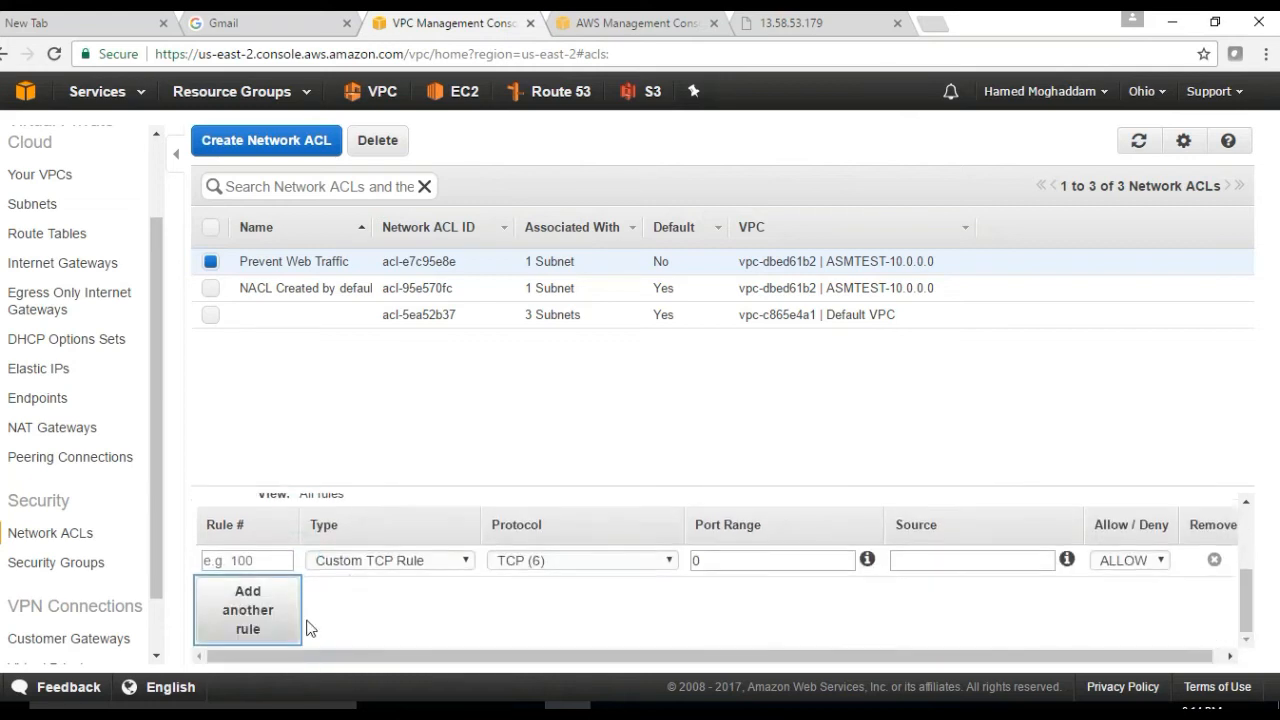
{"action": "left_click", "coordinate": [240, 563]}
{"action": "type", "text": "100"}
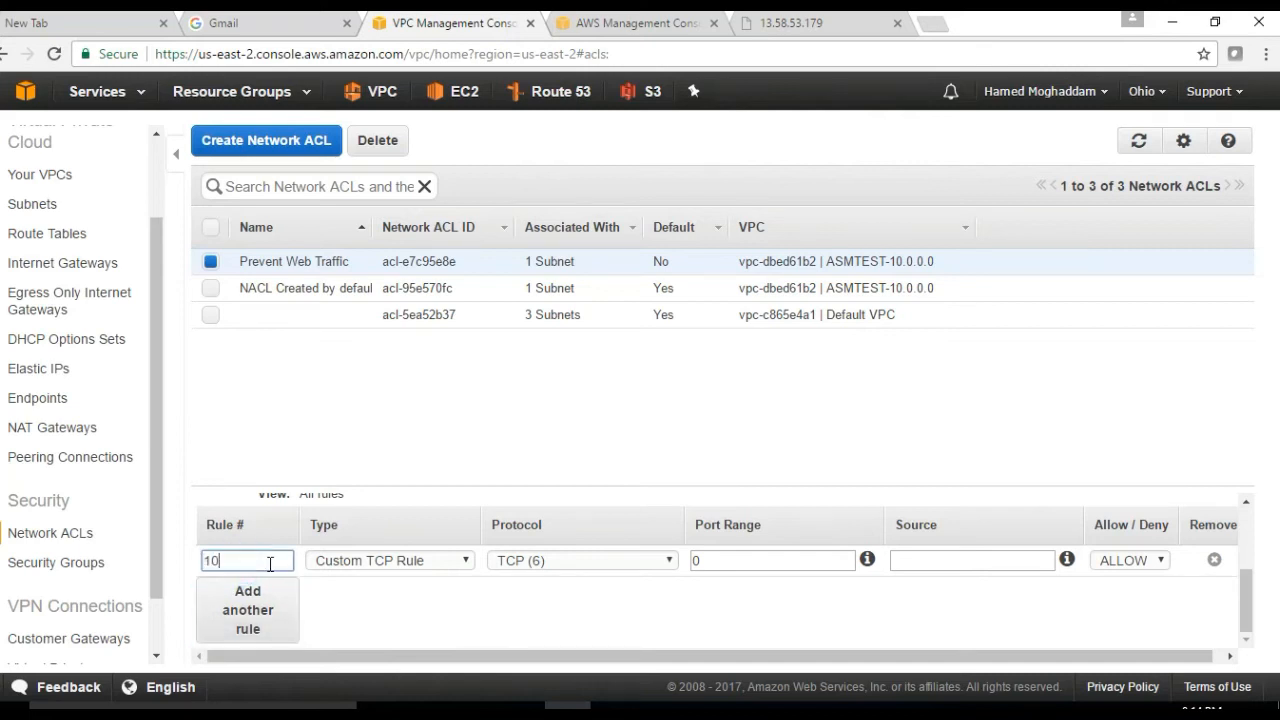
{"action": "left_click", "coordinate": [465, 562]}
{"action": "left_click_drag", "start_coordinate": [471, 377], "coordinate": [473, 450]}
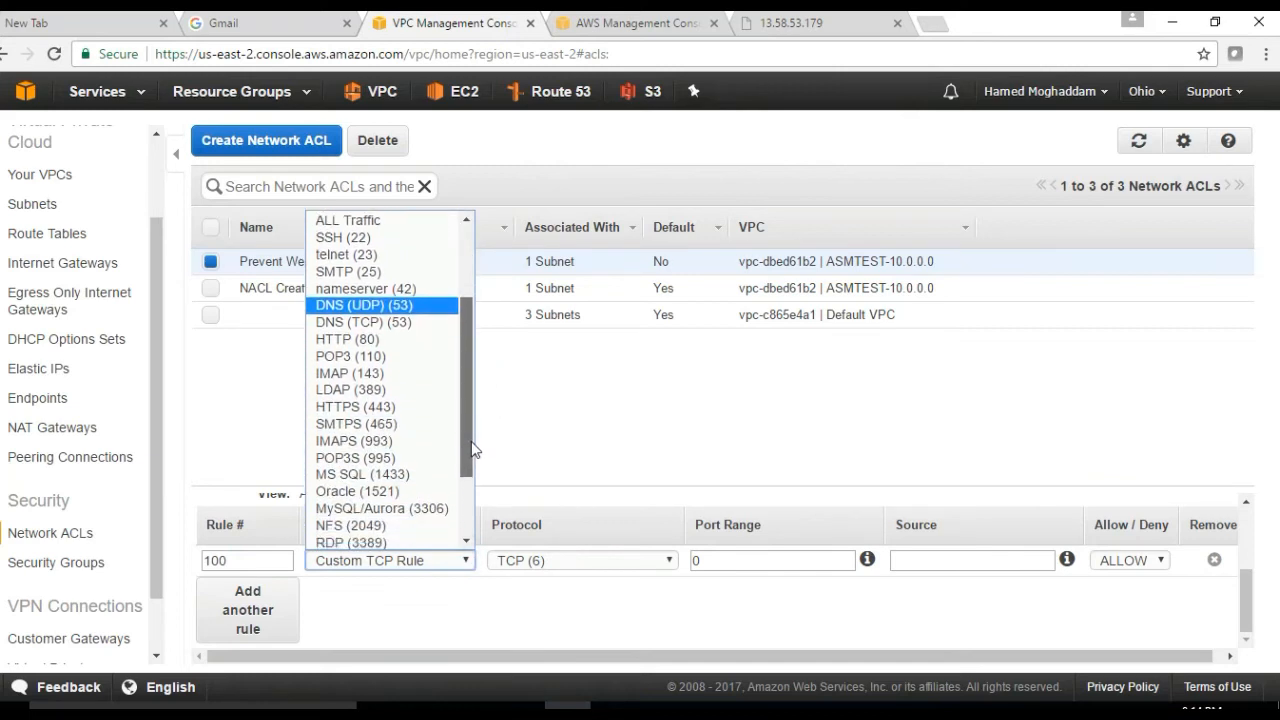
{"action": "left_click", "coordinate": [380, 339]}
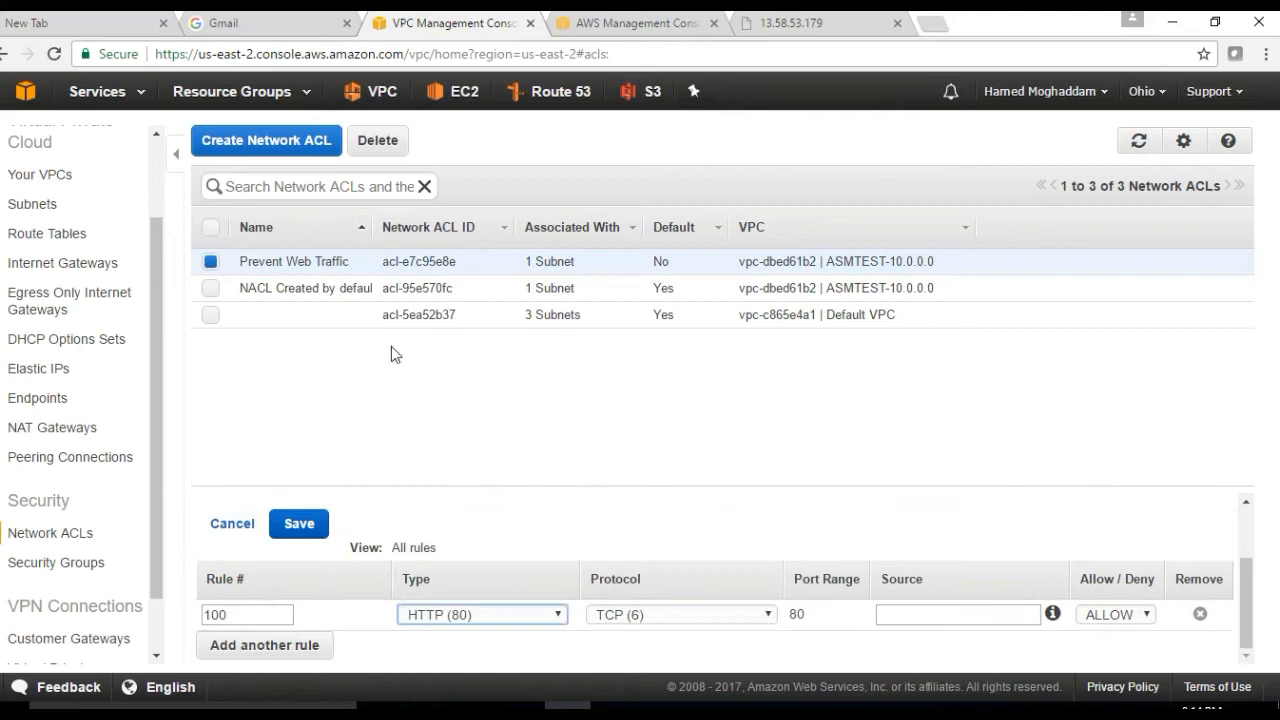
- Set the source of inbound rule 100 to 0.0.0.0/0 and its action to ALLOW
{"action": "left_click", "coordinate": [766, 613]}
{"action": "left_click", "coordinate": [921, 613]}
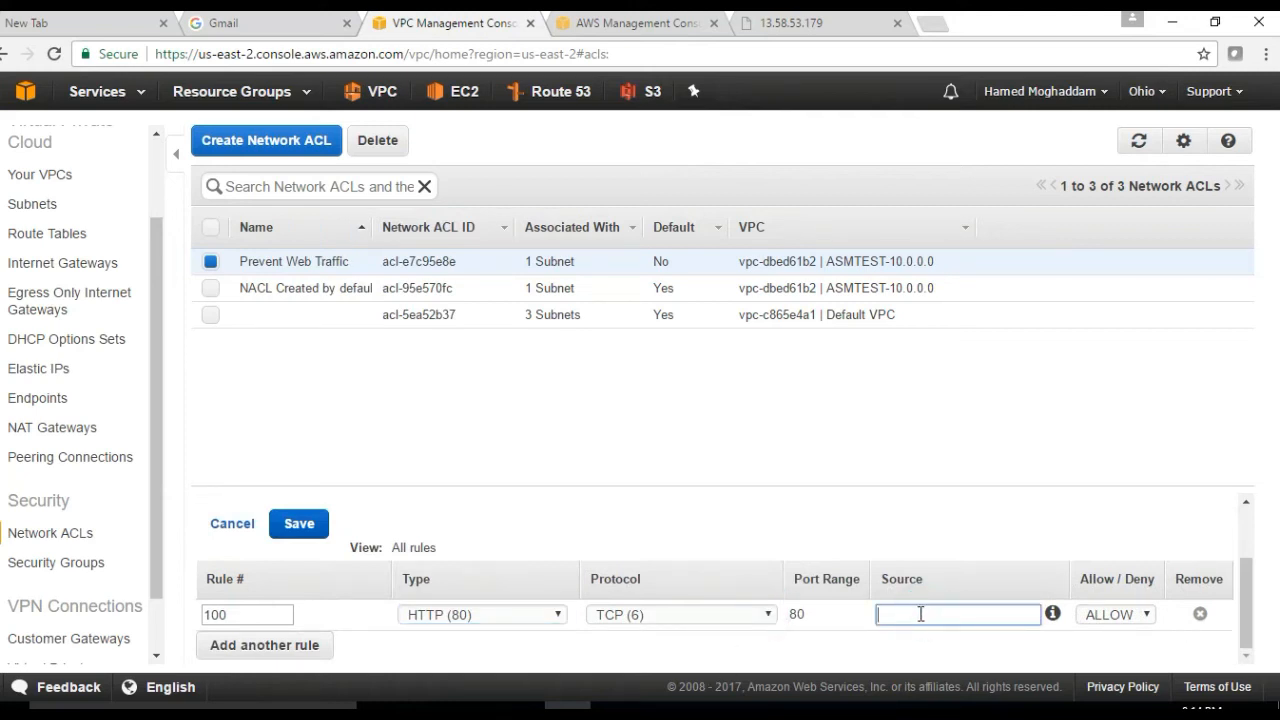
{"action": "type", "text": "0.0.0.0/0"}
{"action": "left_click", "coordinate": [1147, 619]}
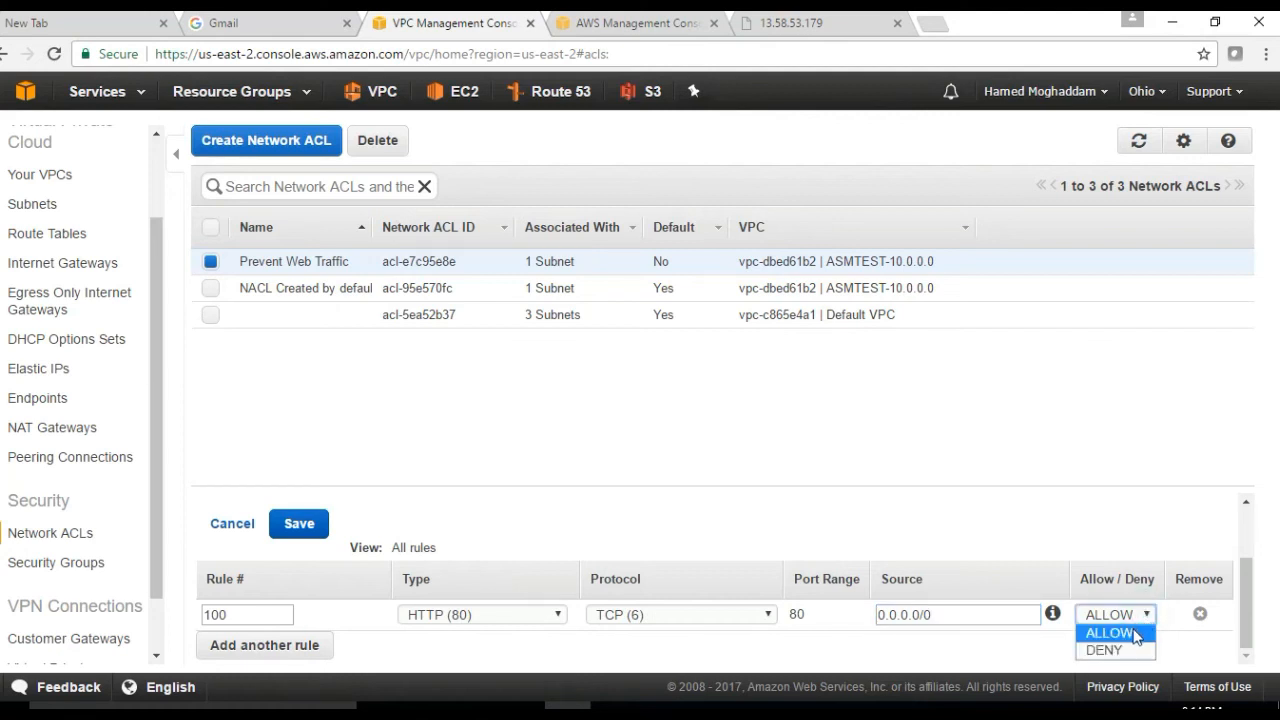
{"action": "left_click", "coordinate": [1134, 634]}
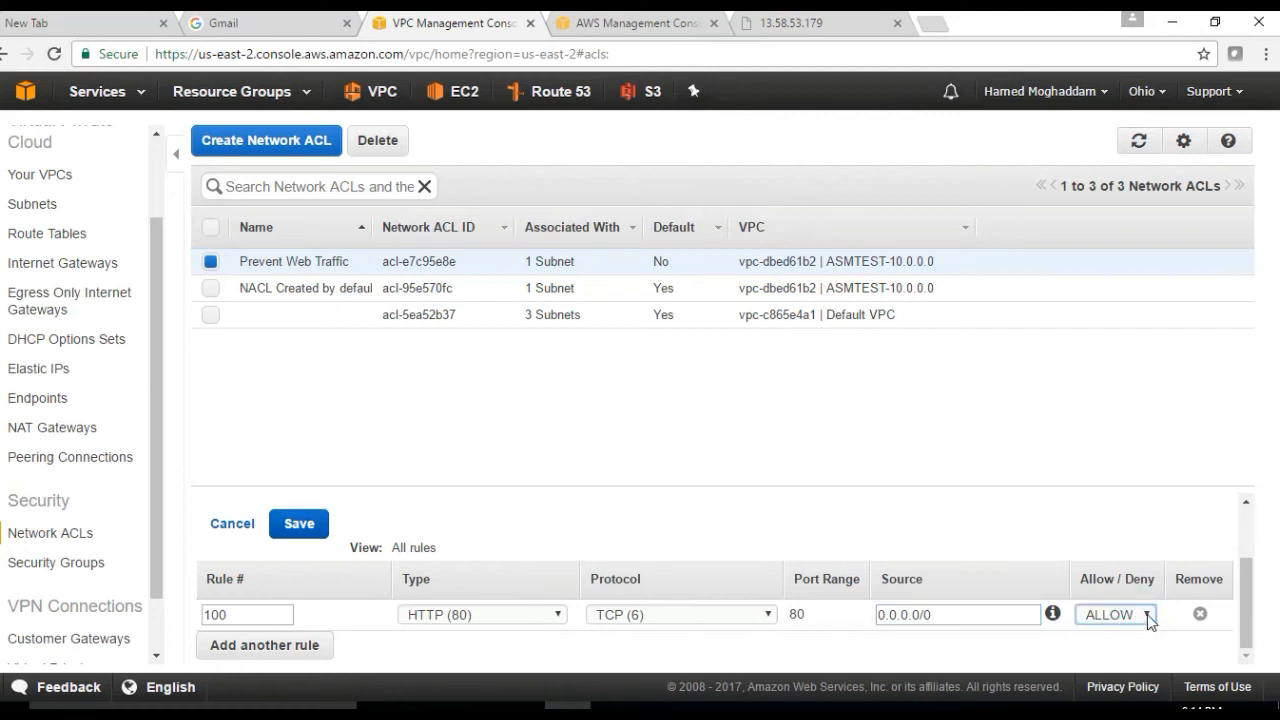
{"action": "left_click", "coordinate": [1148, 621]}
{"action": "left_click", "coordinate": [1139, 634]}
{"action": "left_click", "coordinate": [1150, 617]}
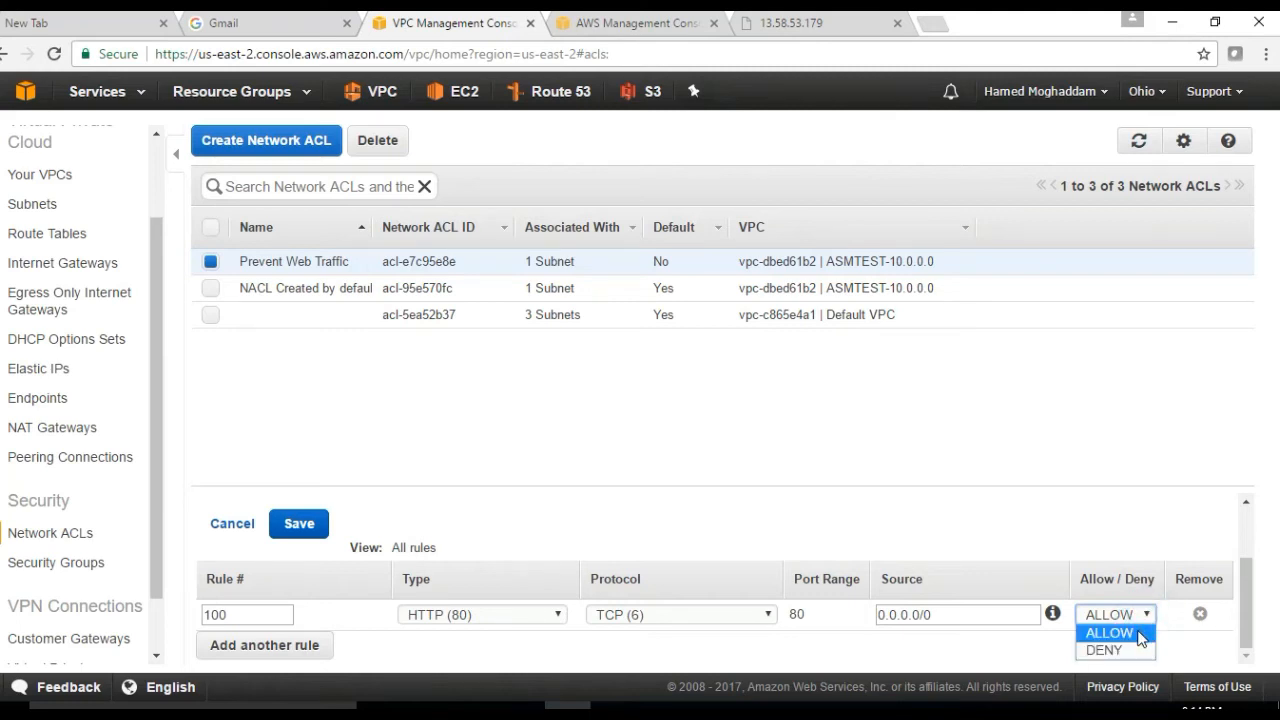
{"action": "left_click", "coordinate": [1137, 634]}
{"action": "left_click_drag", "start_coordinate": [957, 613], "coordinate": [868, 614]}
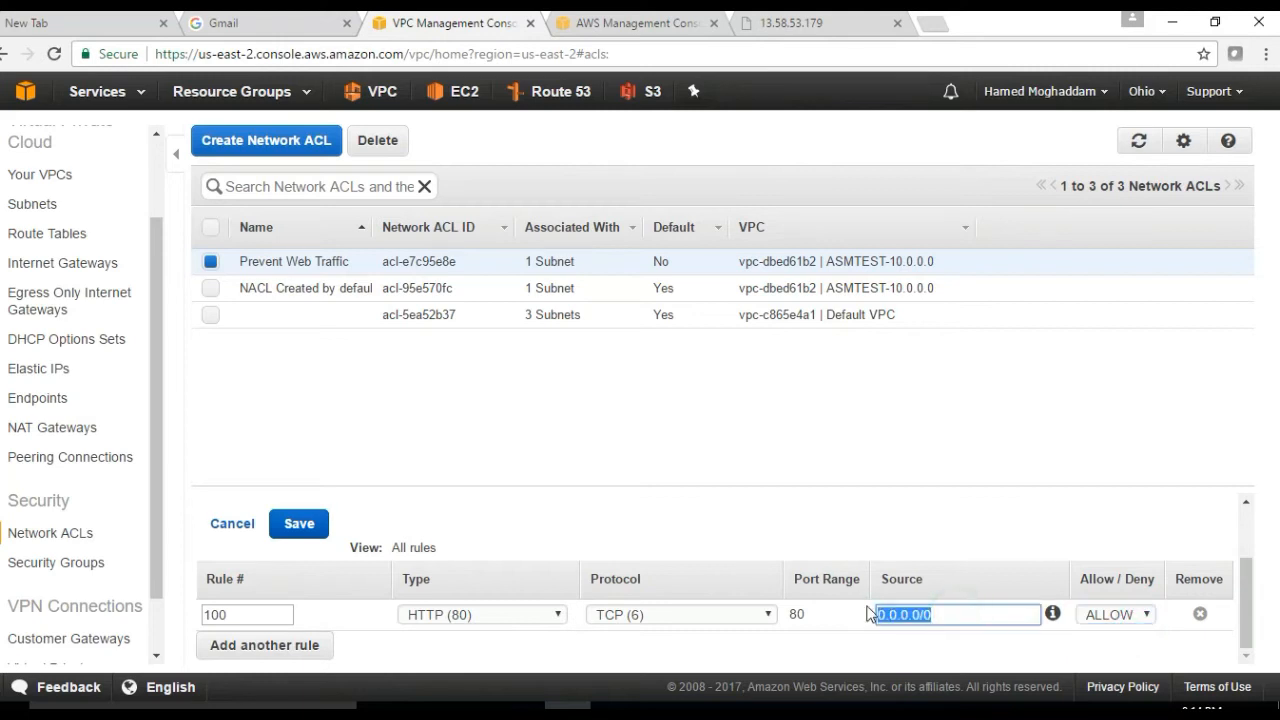
{"action": "left_click", "coordinate": [1145, 614]}
{"action": "left_click", "coordinate": [1143, 617]}
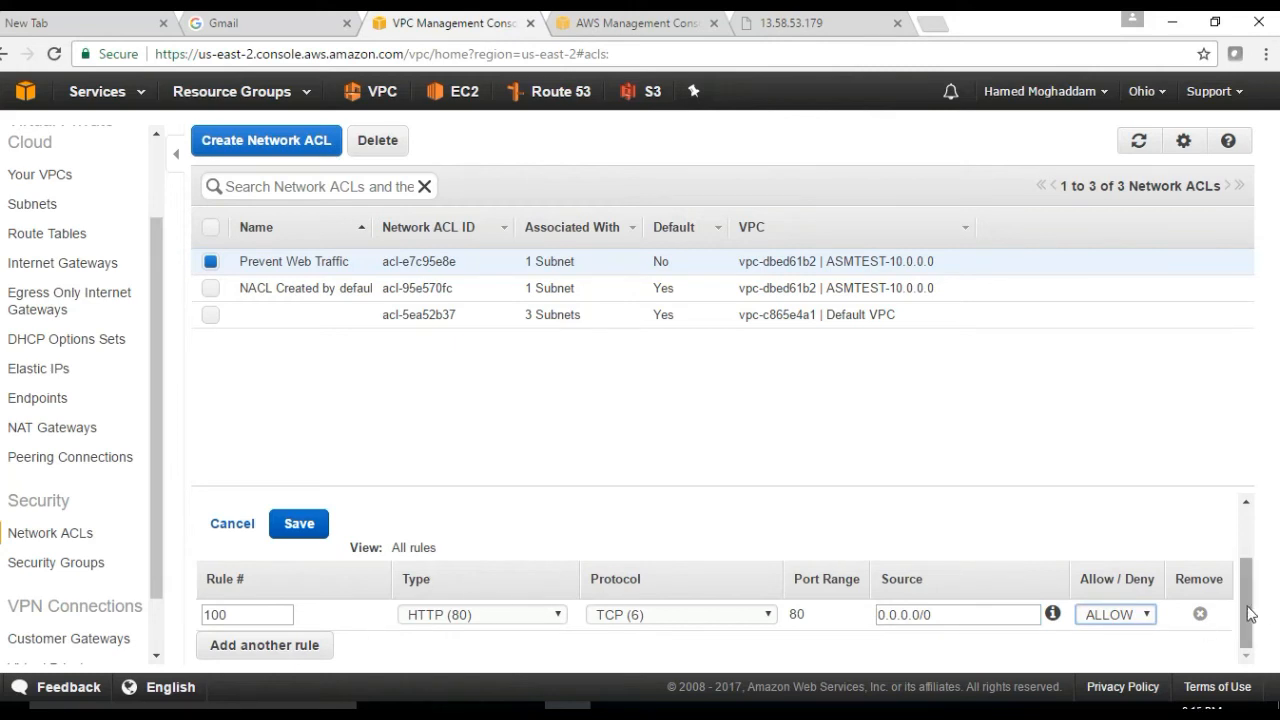
- Add inbound rule 110 with type HTTPS (443) and source 0.0.0.0/0, and save the inbound rules
{"action": "left_click", "coordinate": [282, 648]}
{"action": "left_click", "coordinate": [262, 589]}
{"action": "type", "text": "1"}
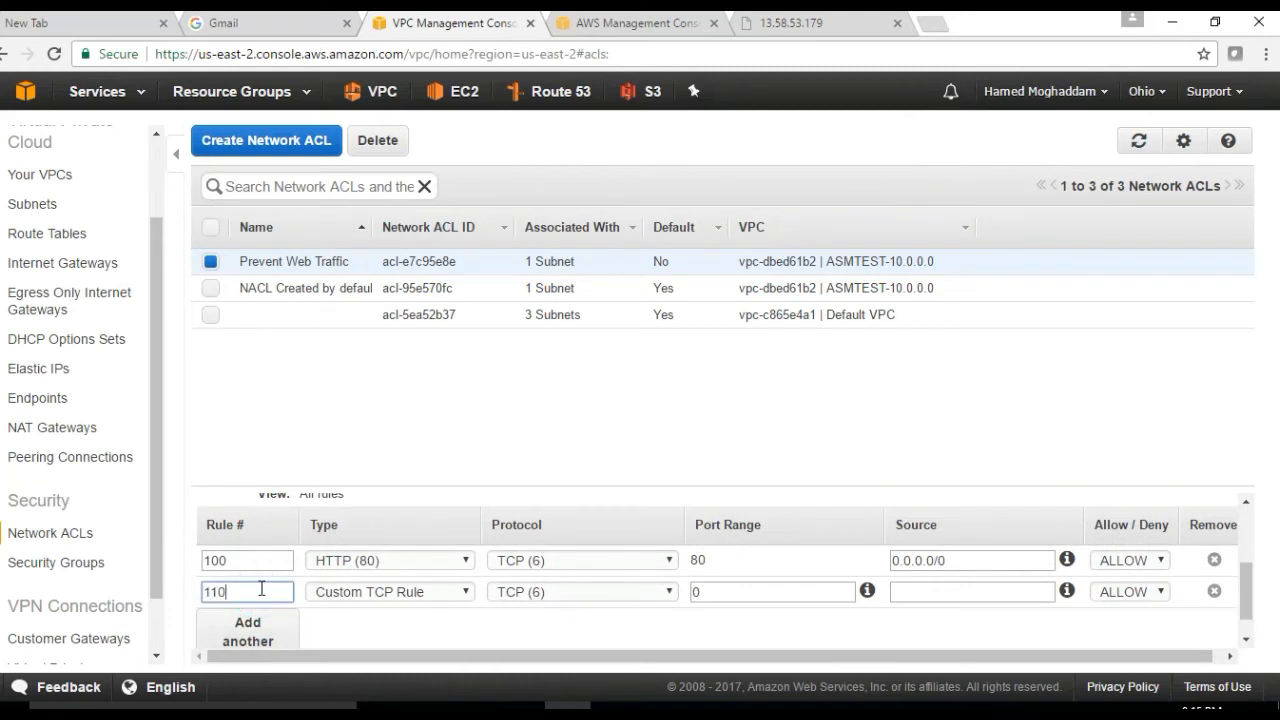
{"action": "type", "text": "10"}
{"action": "left_click", "coordinate": [465, 591]}
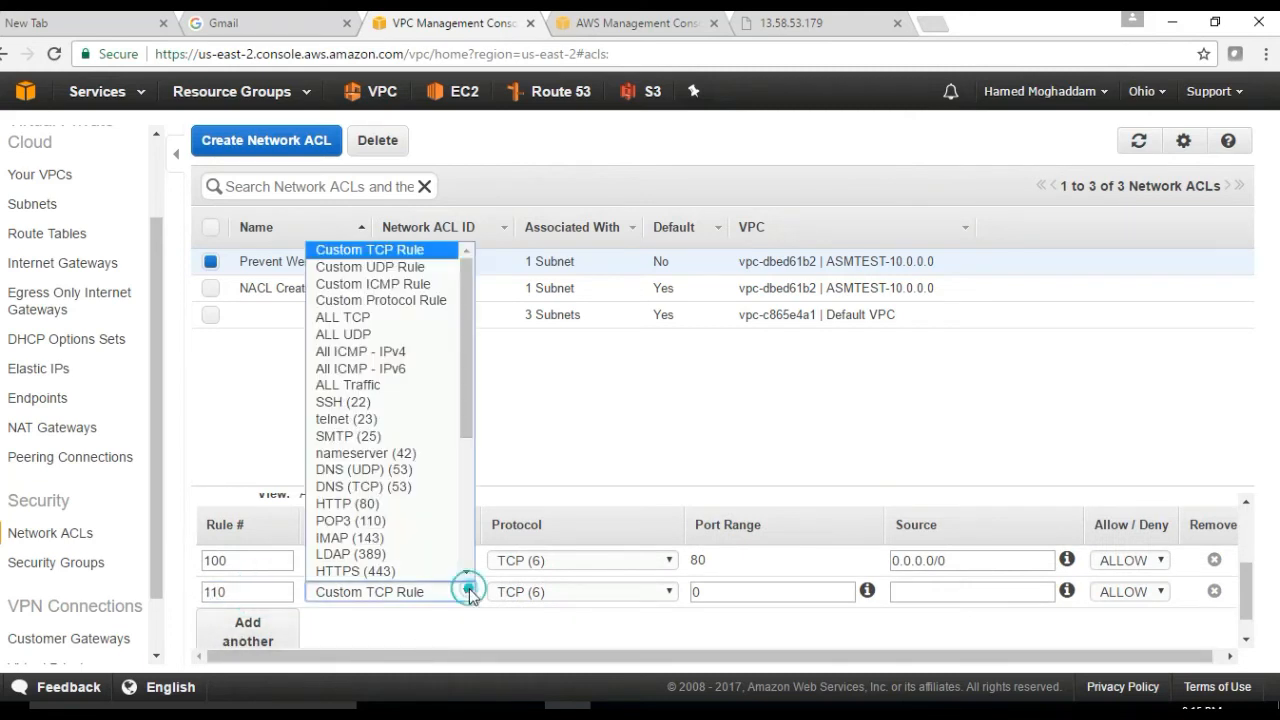
{"action": "left_click", "coordinate": [413, 571]}
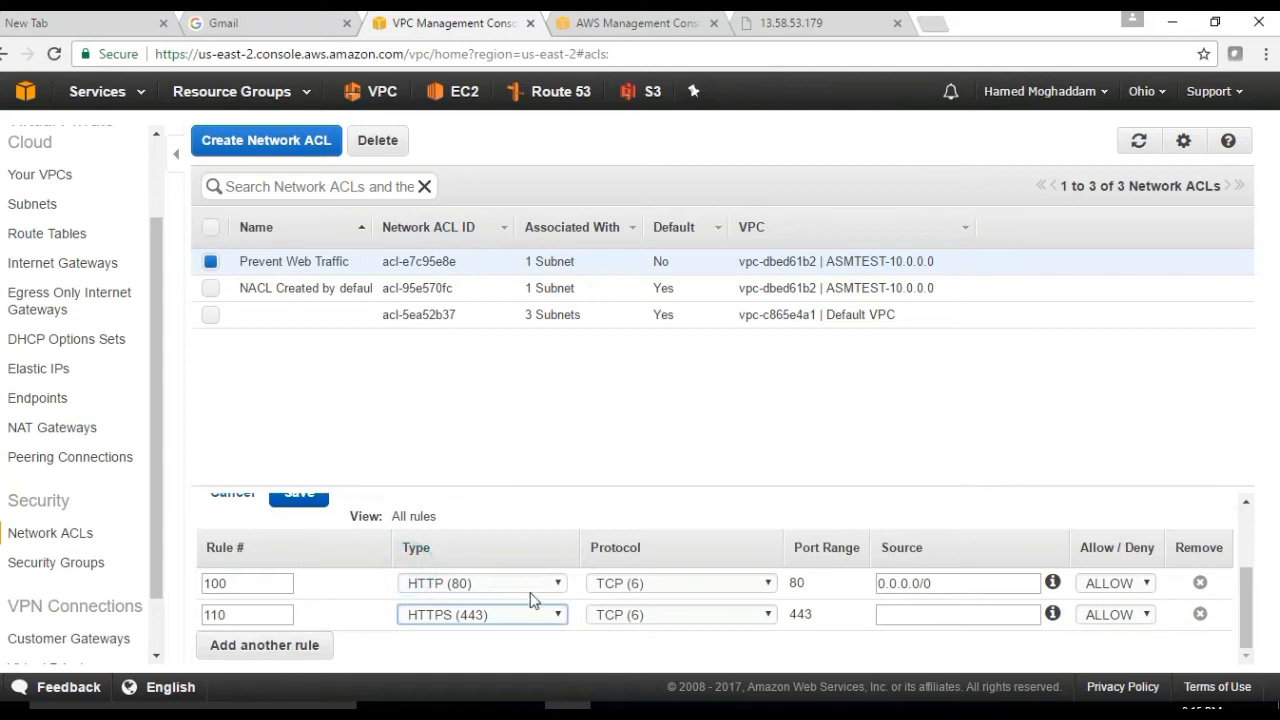
{"action": "left_click", "coordinate": [906, 612]}
{"action": "type", "text": "0.0.0.0/0"}
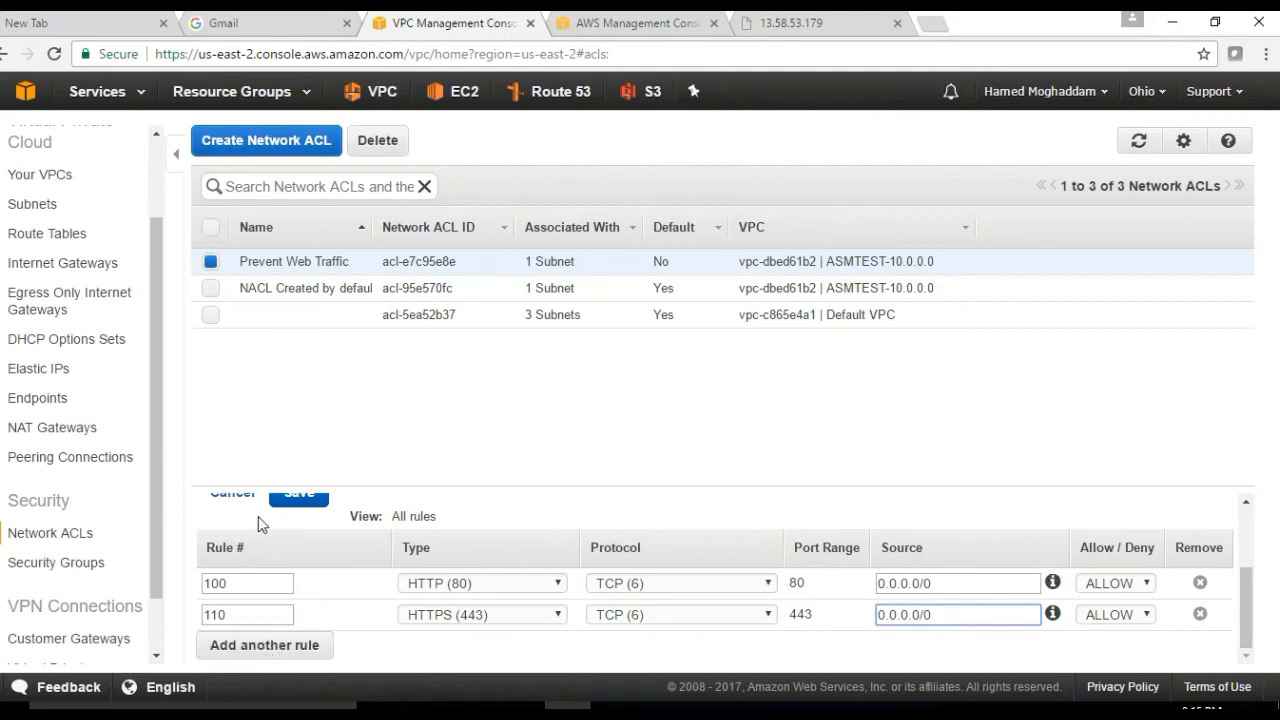
{"action": "left_click", "coordinate": [298, 496]}
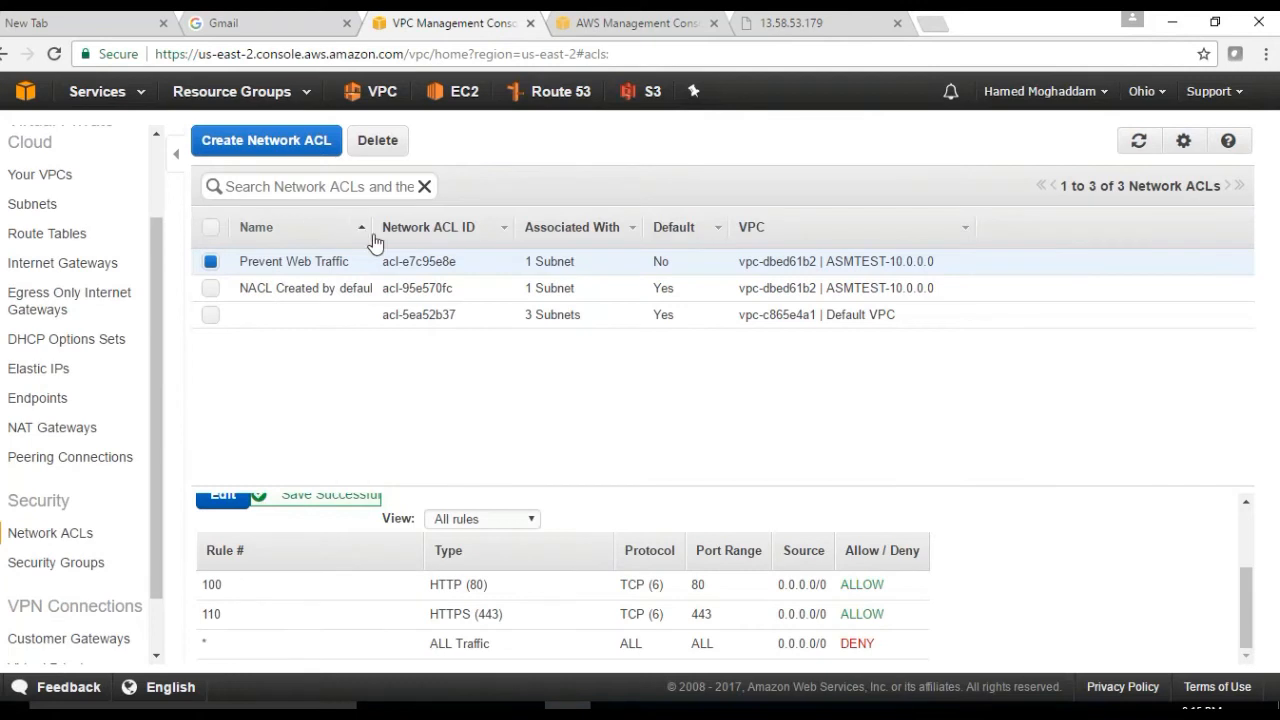
- Start editing Prevent Web Traffic's outbound rules and add rule 100 with type HTTP (80) and destination 0.0.0.0/0
{"action": "scroll", "coordinate": [515, 545], "scroll_direction": "up", "scroll_amount": 3}
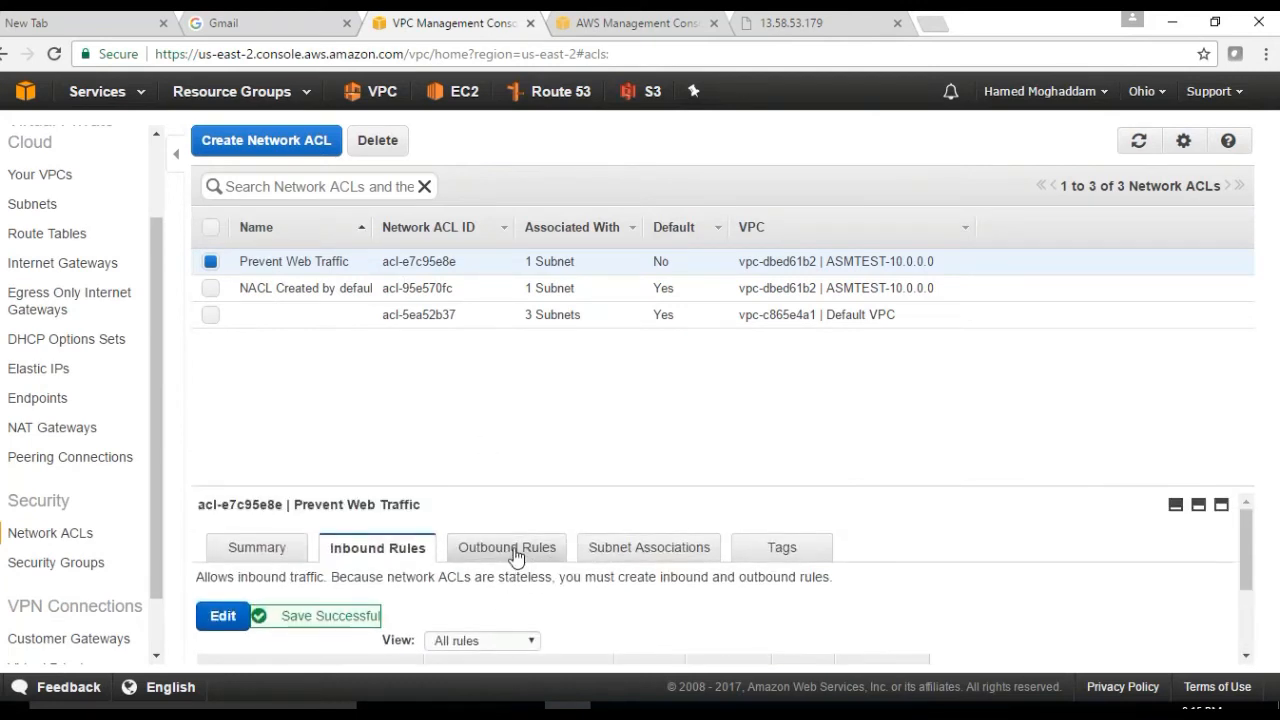
{"action": "left_click", "coordinate": [512, 549]}
{"action": "scroll", "coordinate": [457, 580], "scroll_direction": "down", "scroll_amount": 2}
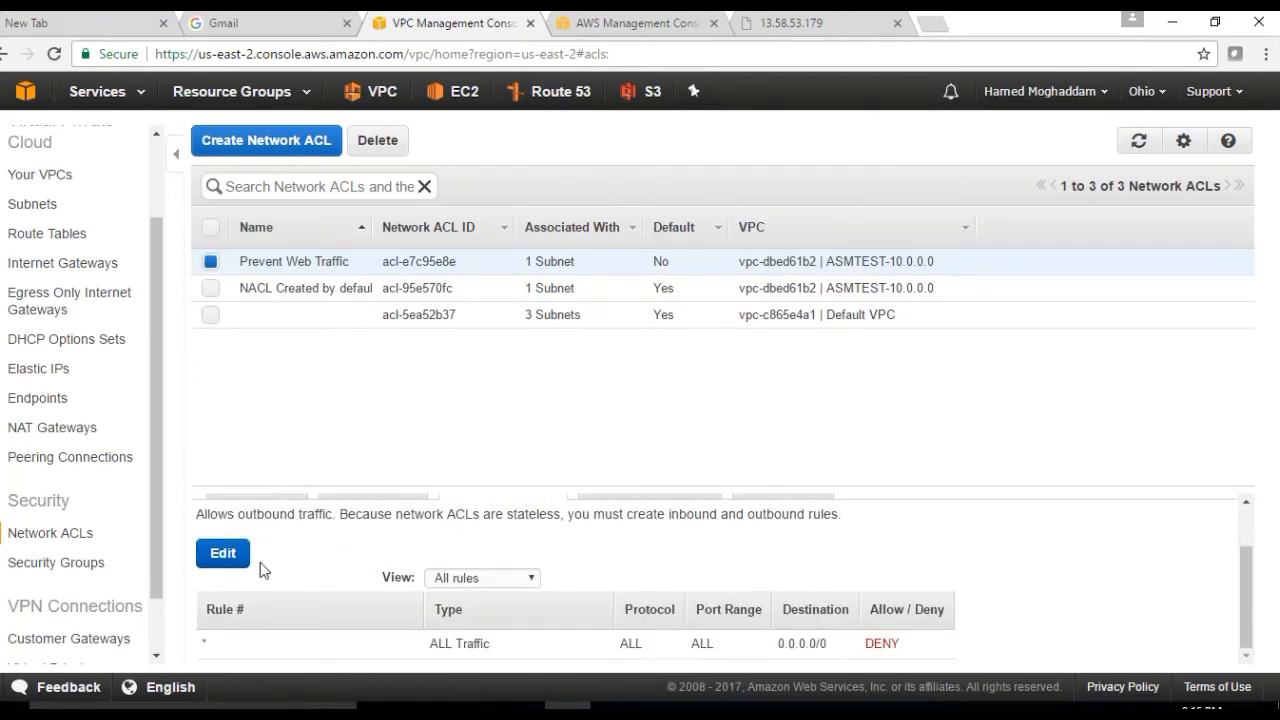
{"action": "left_click", "coordinate": [227, 555]}
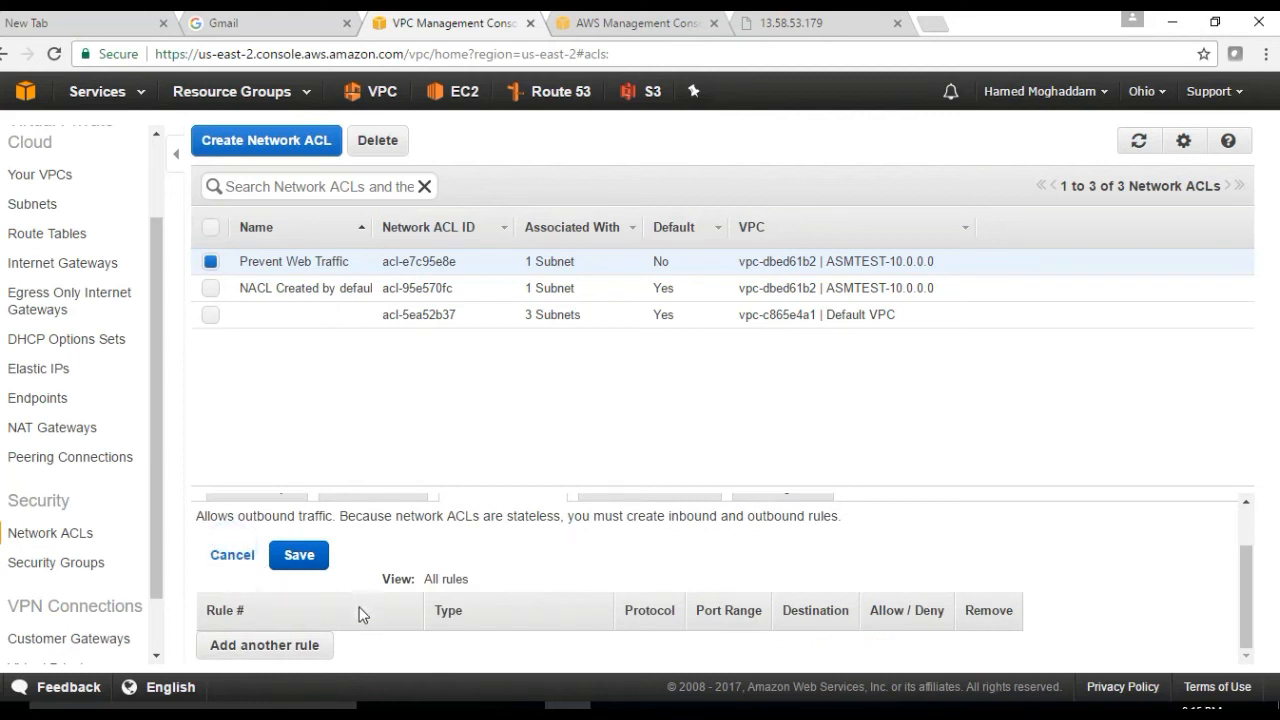
{"action": "left_click", "coordinate": [298, 648]}
{"action": "left_click", "coordinate": [250, 642]}
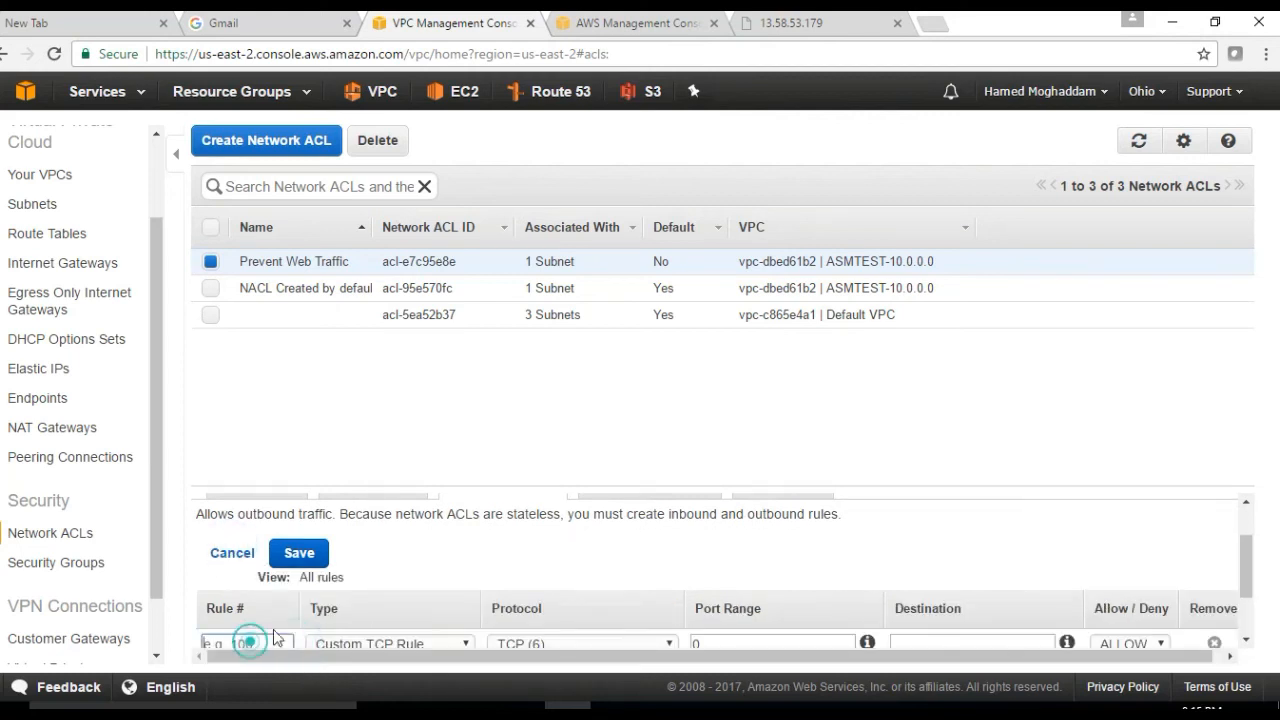
{"action": "type", "text": "100"}
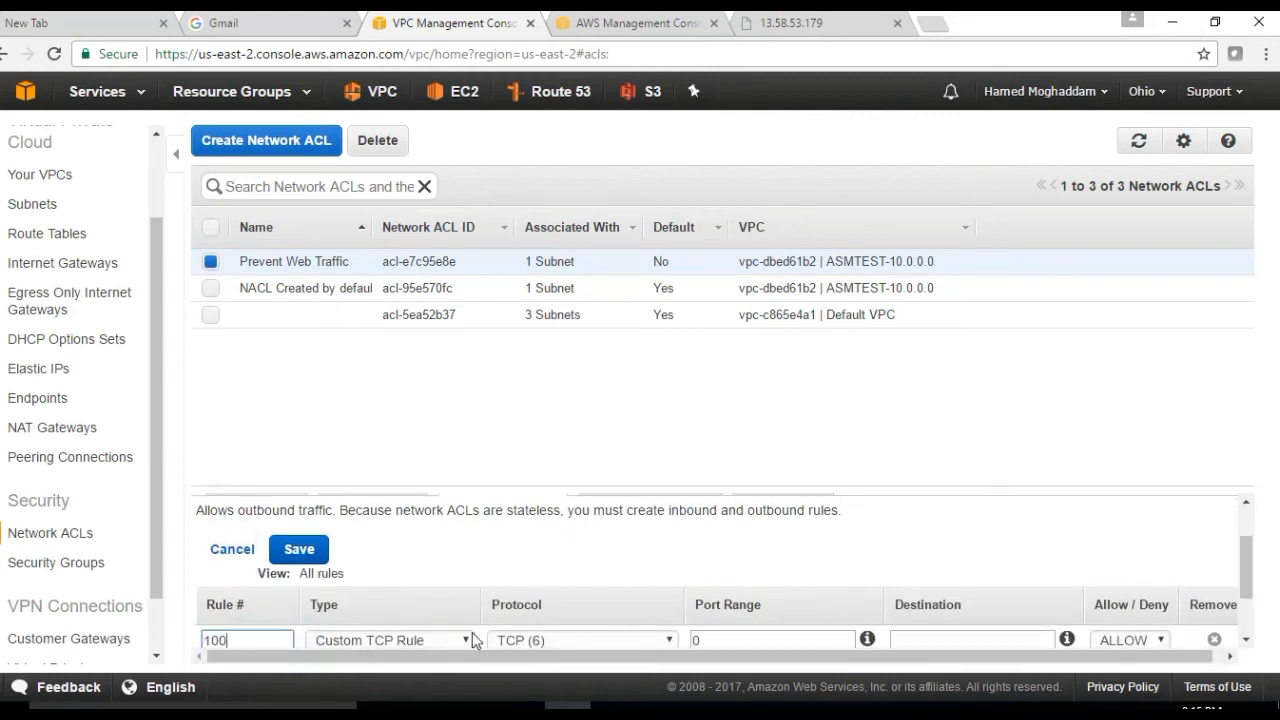
{"action": "left_click", "coordinate": [470, 640]}
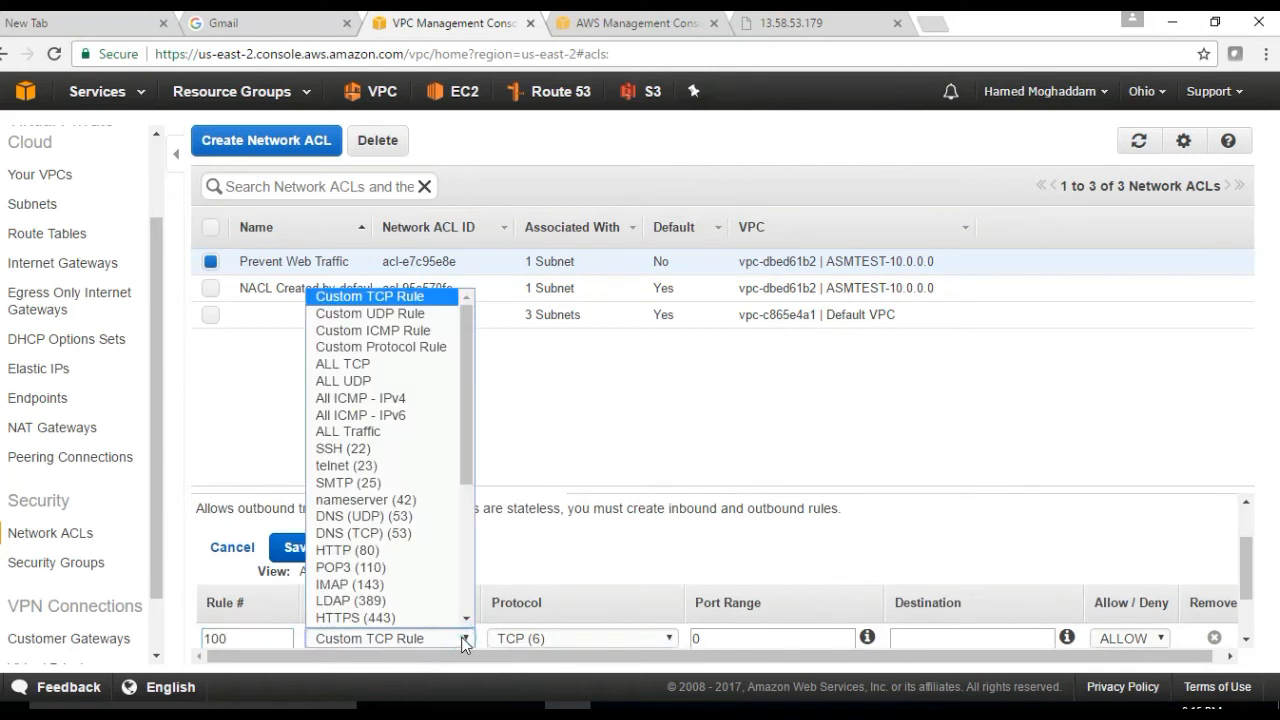
{"action": "left_click", "coordinate": [363, 550]}
{"action": "left_click", "coordinate": [917, 640]}
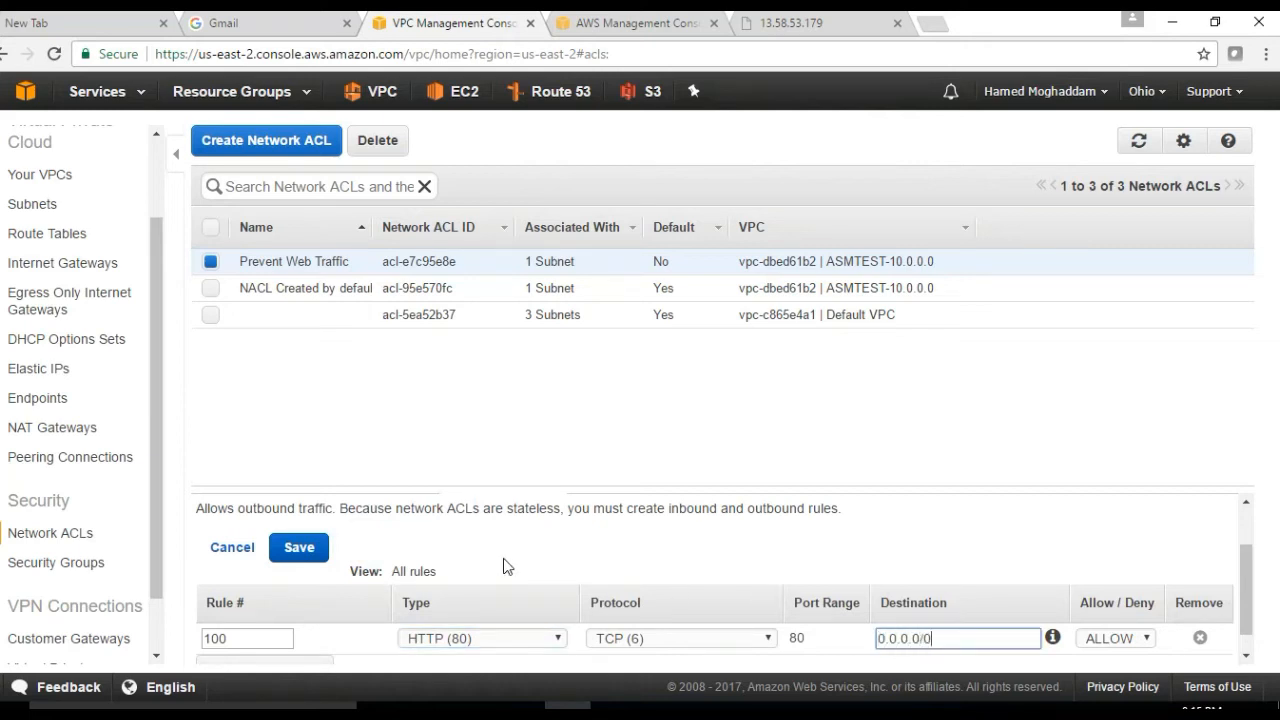
- Add outbound rule 110 with type HTTPS (443) and destination 0.0.0.0/0, and save the outbound rules
{"action": "left_click_drag", "start_coordinate": [1246, 591], "coordinate": [1247, 612]}
{"action": "left_click", "coordinate": [264, 648]}
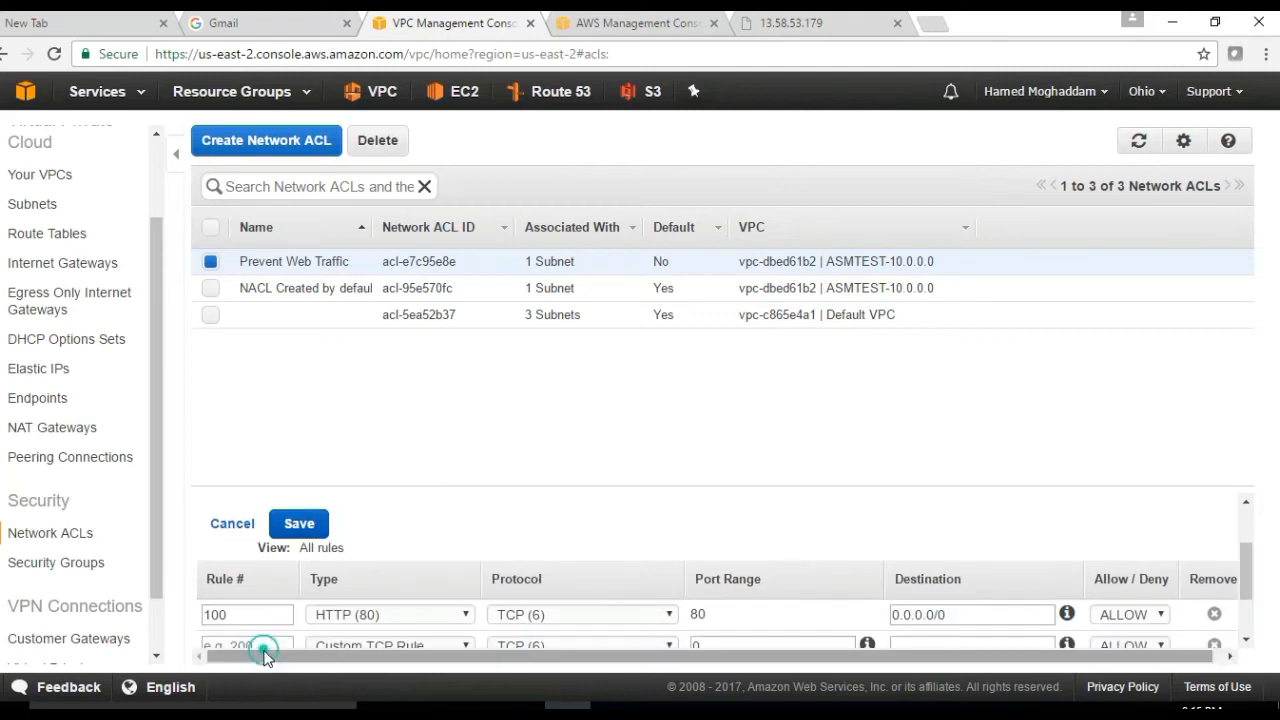
{"action": "type", "text": "110"}
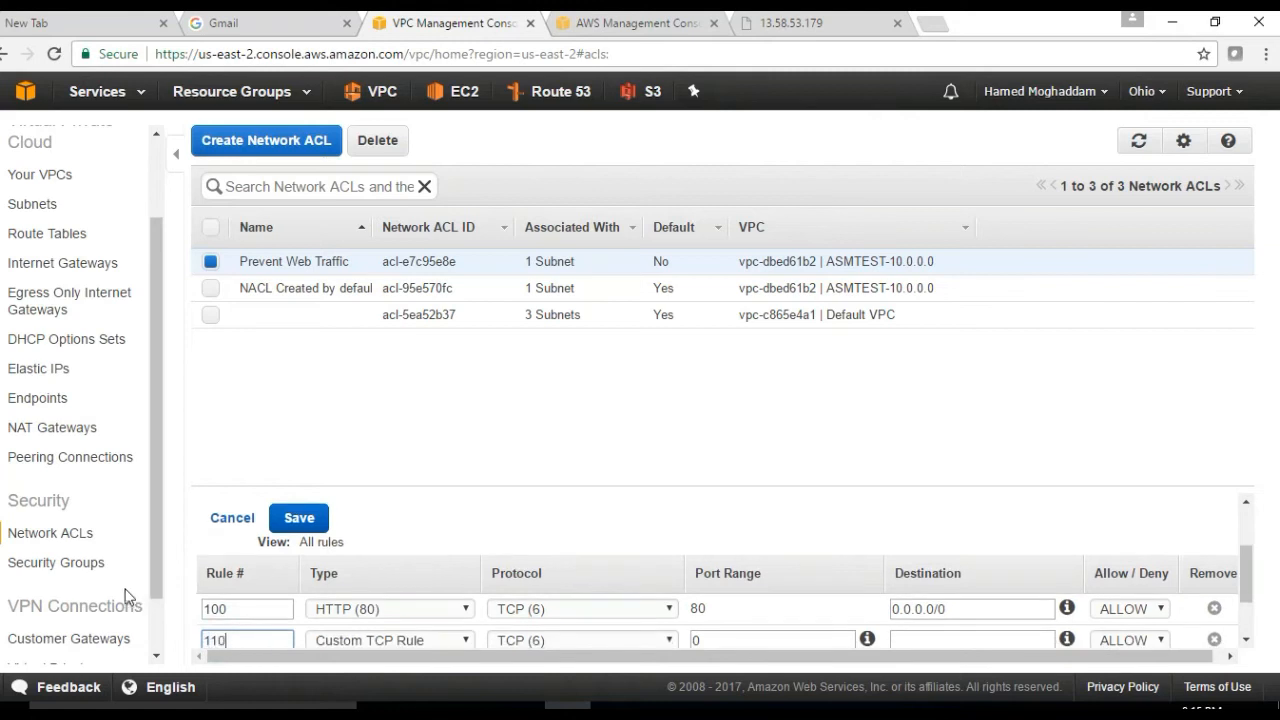
{"action": "left_click", "coordinate": [466, 640]}
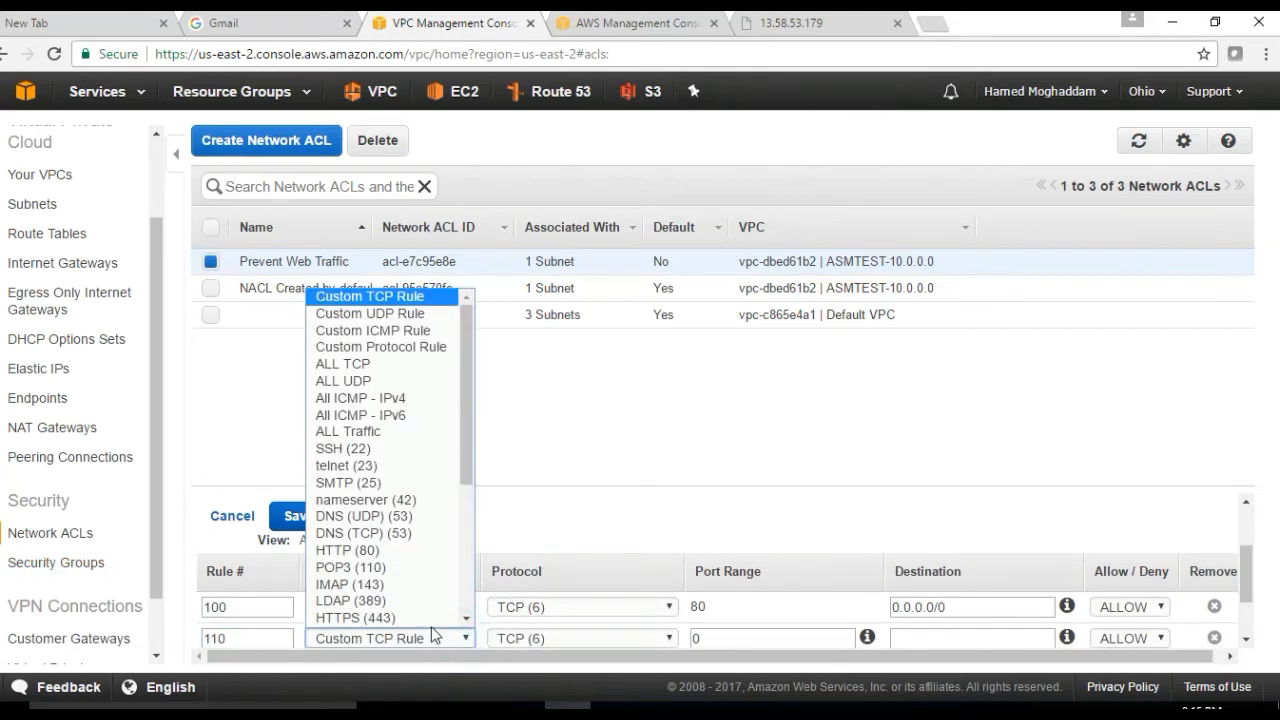
{"action": "left_click", "coordinate": [425, 617]}
{"action": "left_click", "coordinate": [900, 637]}
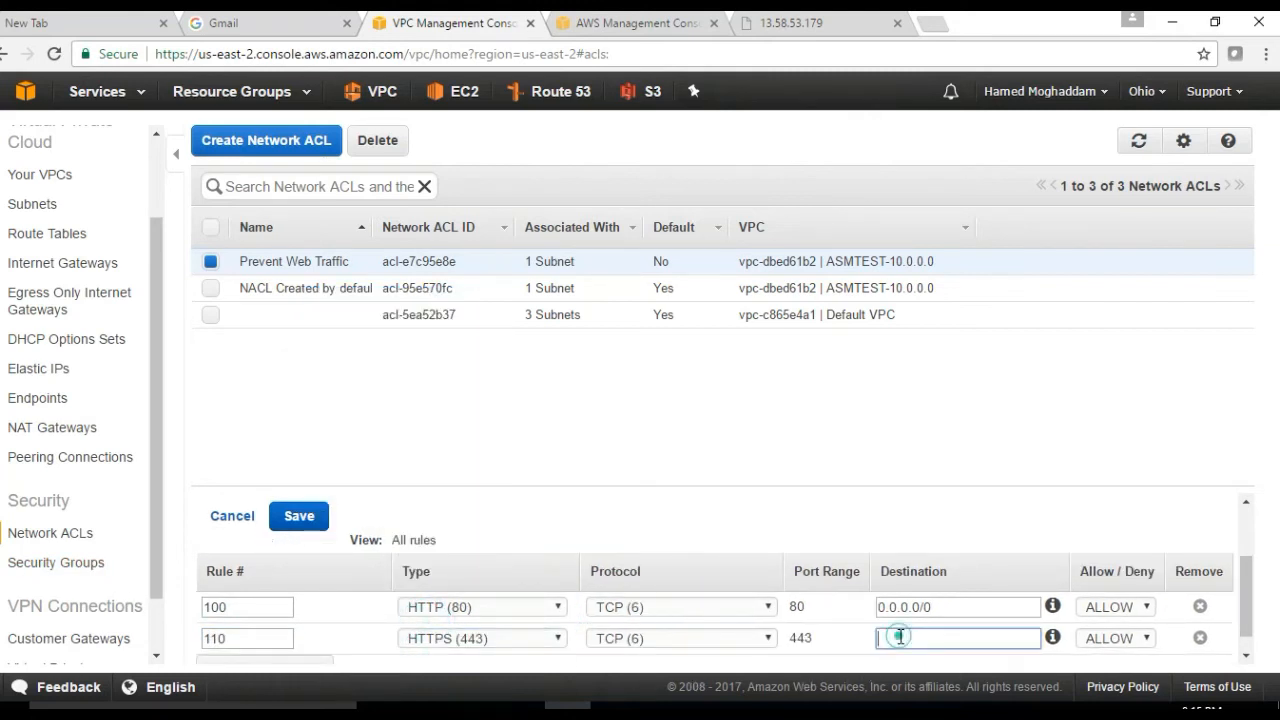
{"action": "type", "text": "0.0.0.0/0"}
{"action": "mouse_move", "coordinate": [1244, 564]}
{"action": "left_mouse_down"}
{"action": "mouse_move", "coordinate": [1256, 580]}
{"action": "mouse_move", "coordinate": [1242, 548]}
{"action": "left_mouse_up"}
{"action": "left_click", "coordinate": [299, 550]}
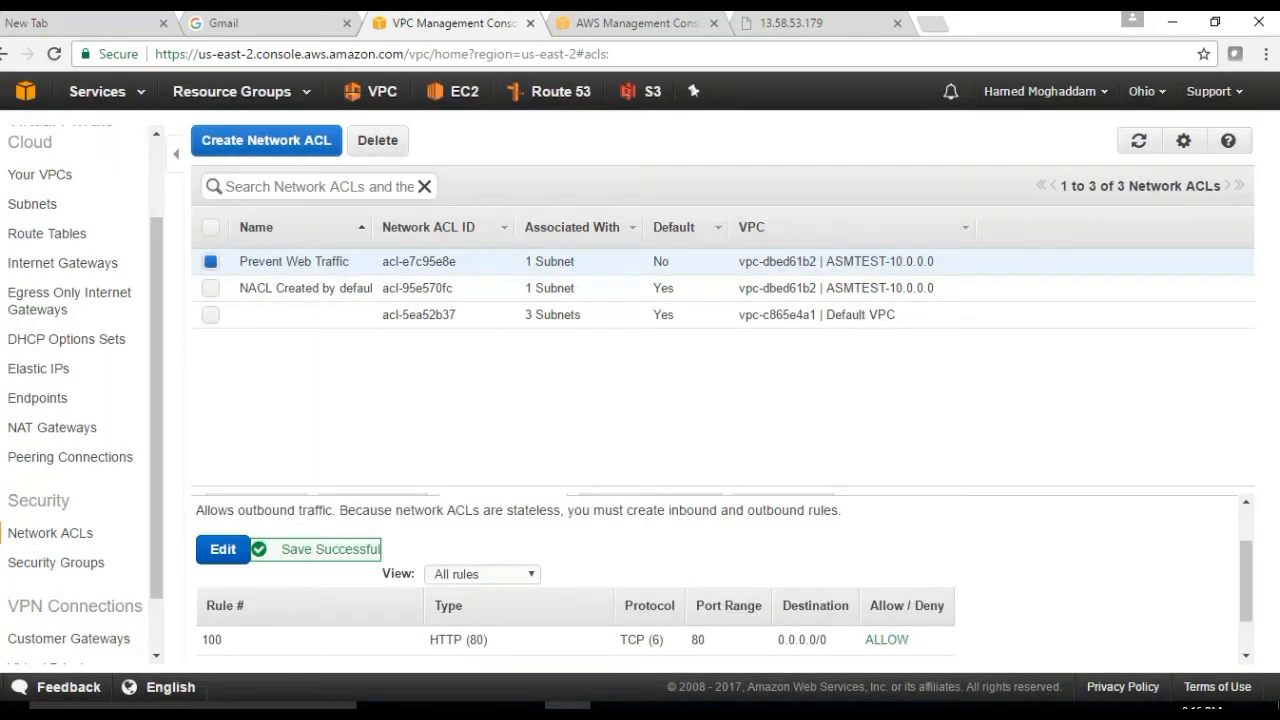
- Switch to the web server page at 13.58.53.179 and reload it to test web access
{"action": "left_click", "coordinate": [792, 27]}
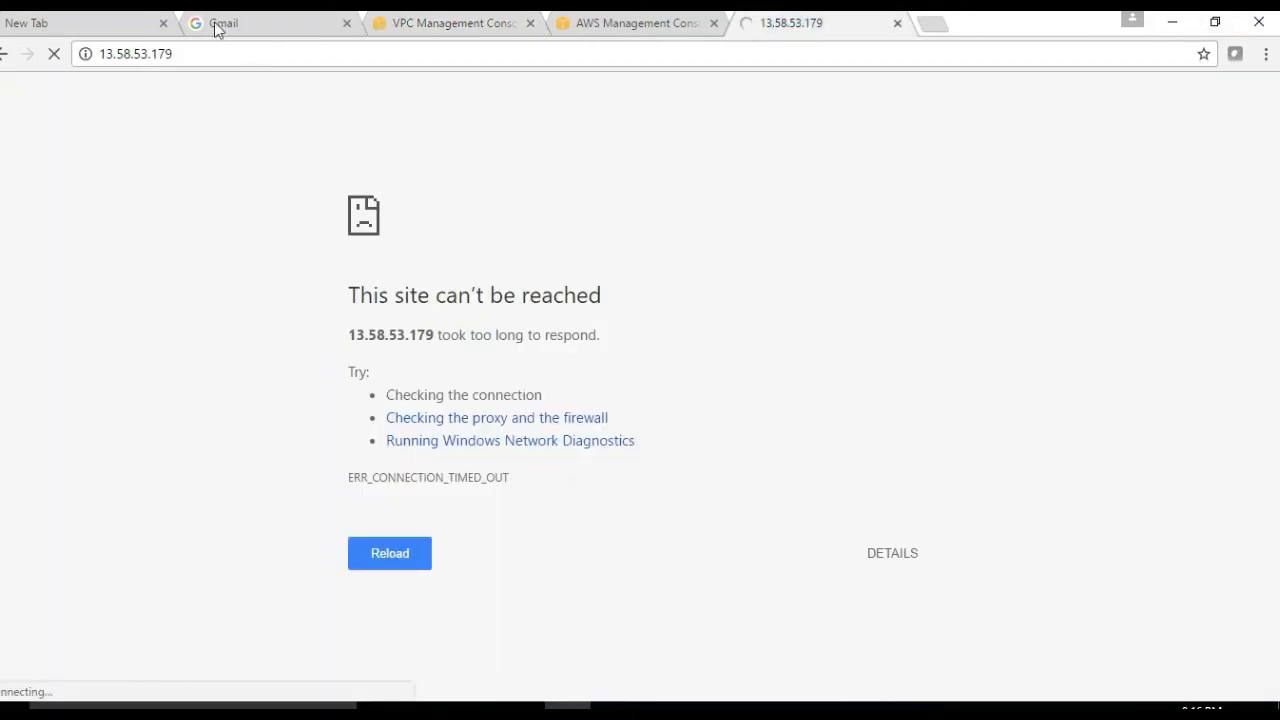
{"action": "left_click", "coordinate": [223, 52]}
{"action": "left_click", "coordinate": [287, 167]}
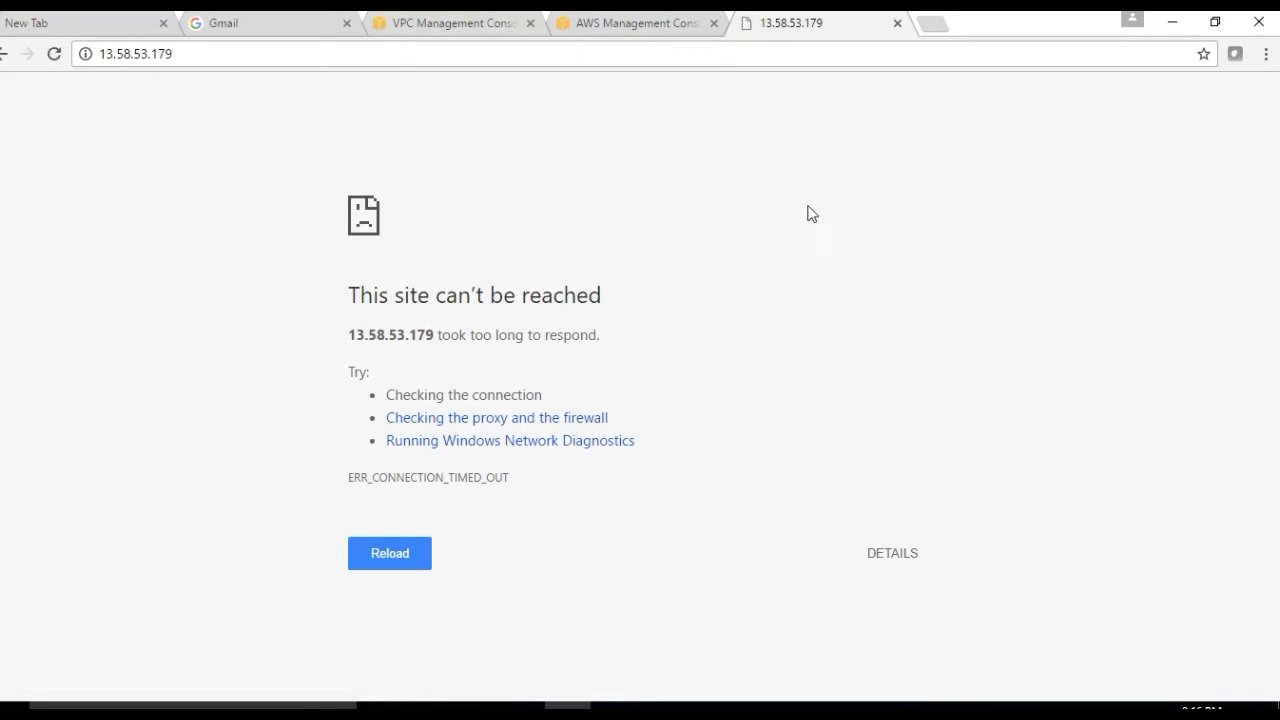
{"action": "key", "text": "F5"}
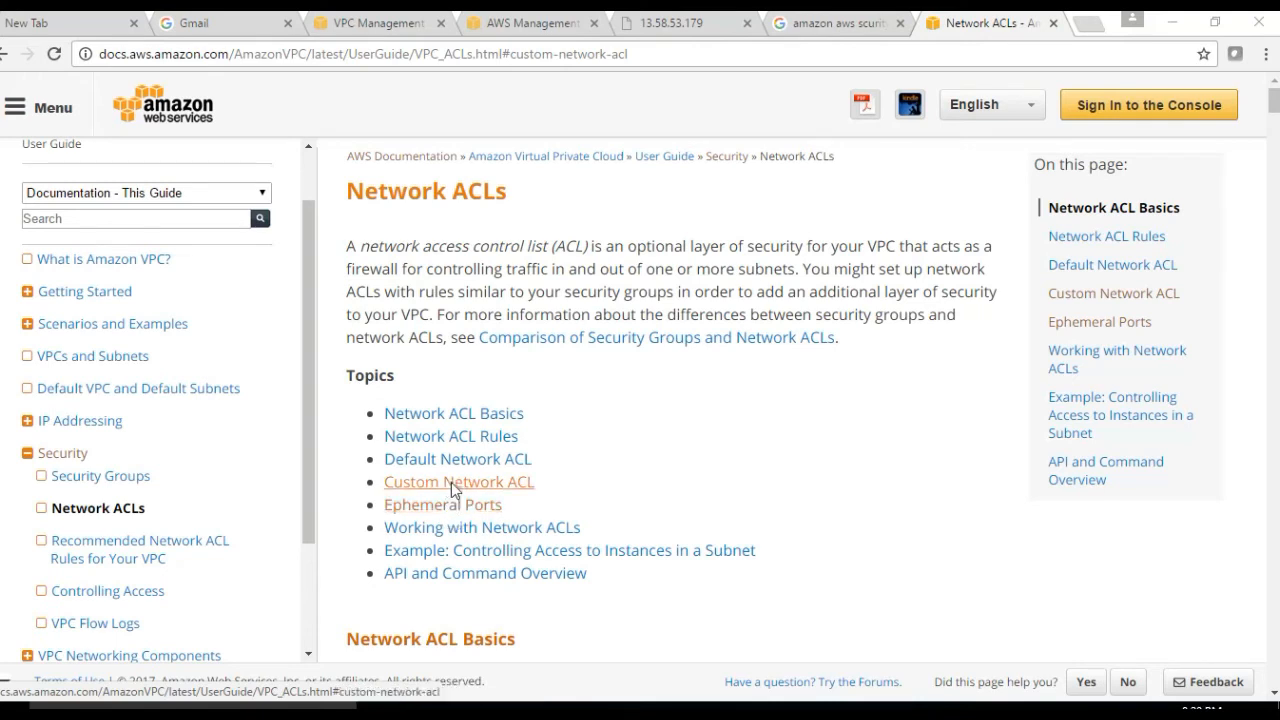
- Go to the Custom Network ACL section of the AWS Network ACLs documentation and examine the inbound example's rule types and numbers
{"action": "left_click", "coordinate": [452, 484]}
{"action": "scroll", "coordinate": [605, 537], "scroll_direction": "down", "scroll_amount": 2}
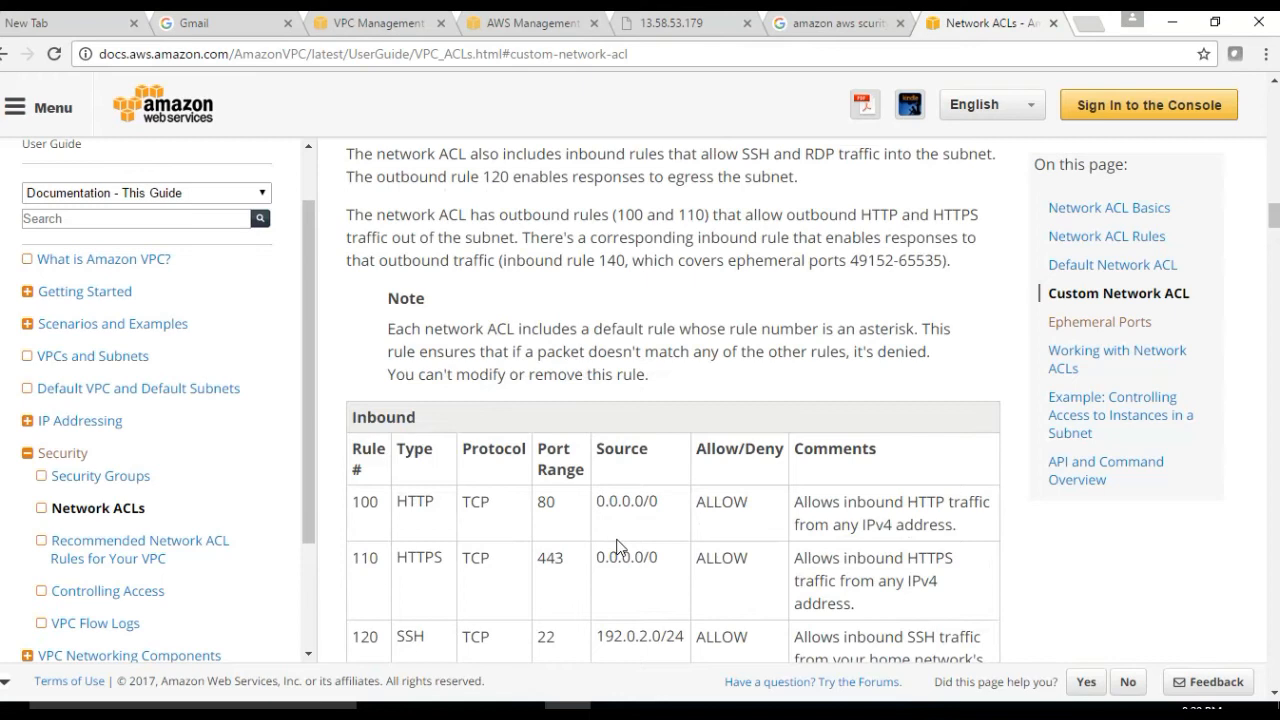
{"action": "scroll", "coordinate": [506, 531], "scroll_direction": "down", "scroll_amount": 1}
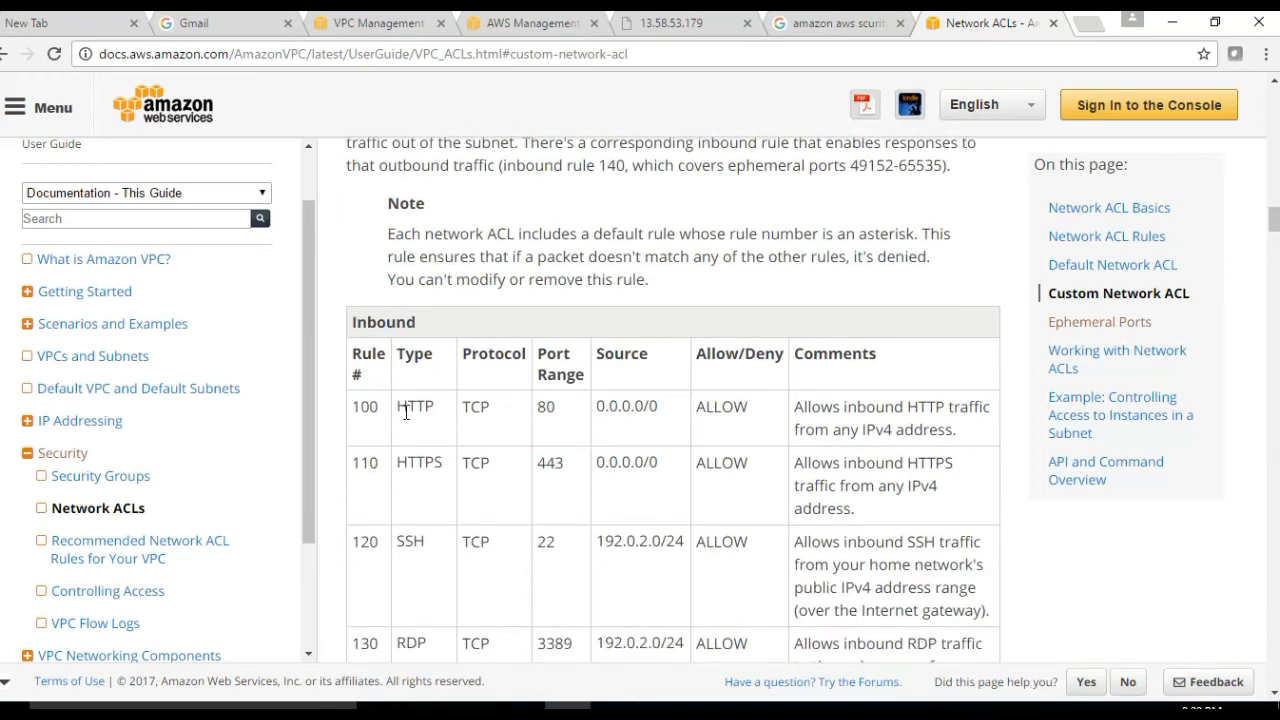
{"action": "left_click_drag", "start_coordinate": [398, 406], "coordinate": [440, 418]}
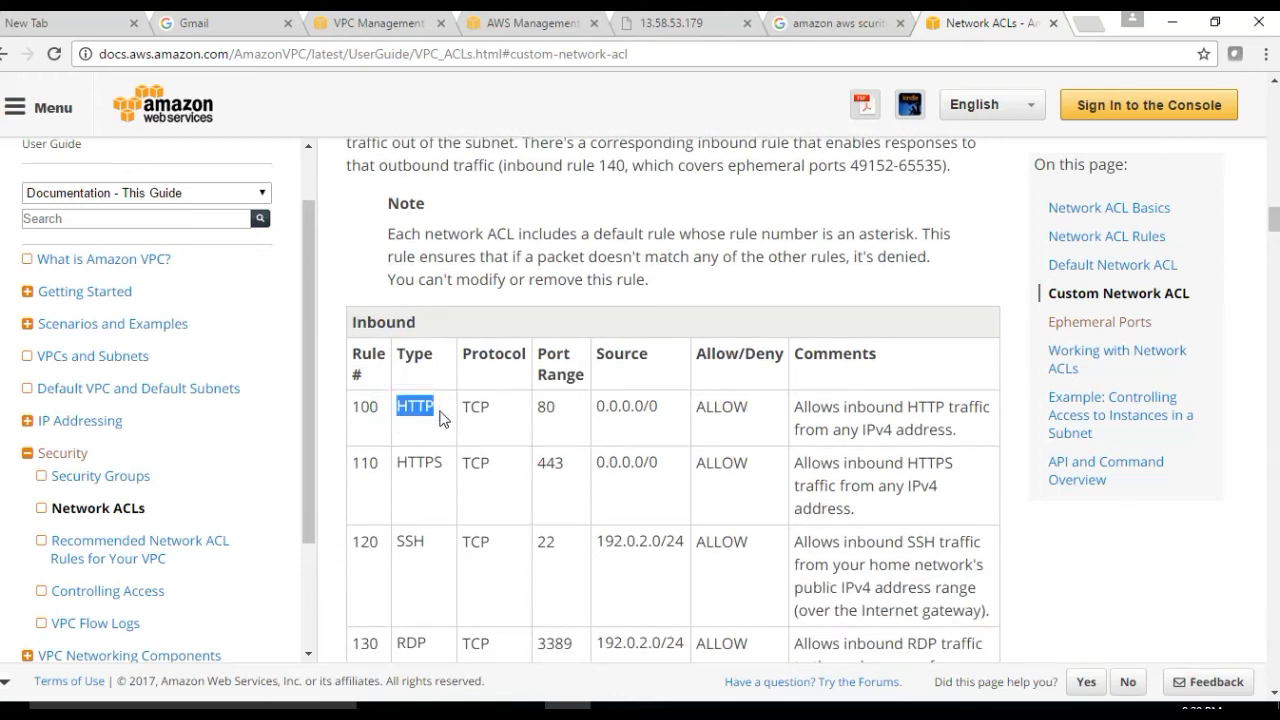
{"action": "double_click", "coordinate": [400, 463]}
{"action": "double_click", "coordinate": [405, 541]}
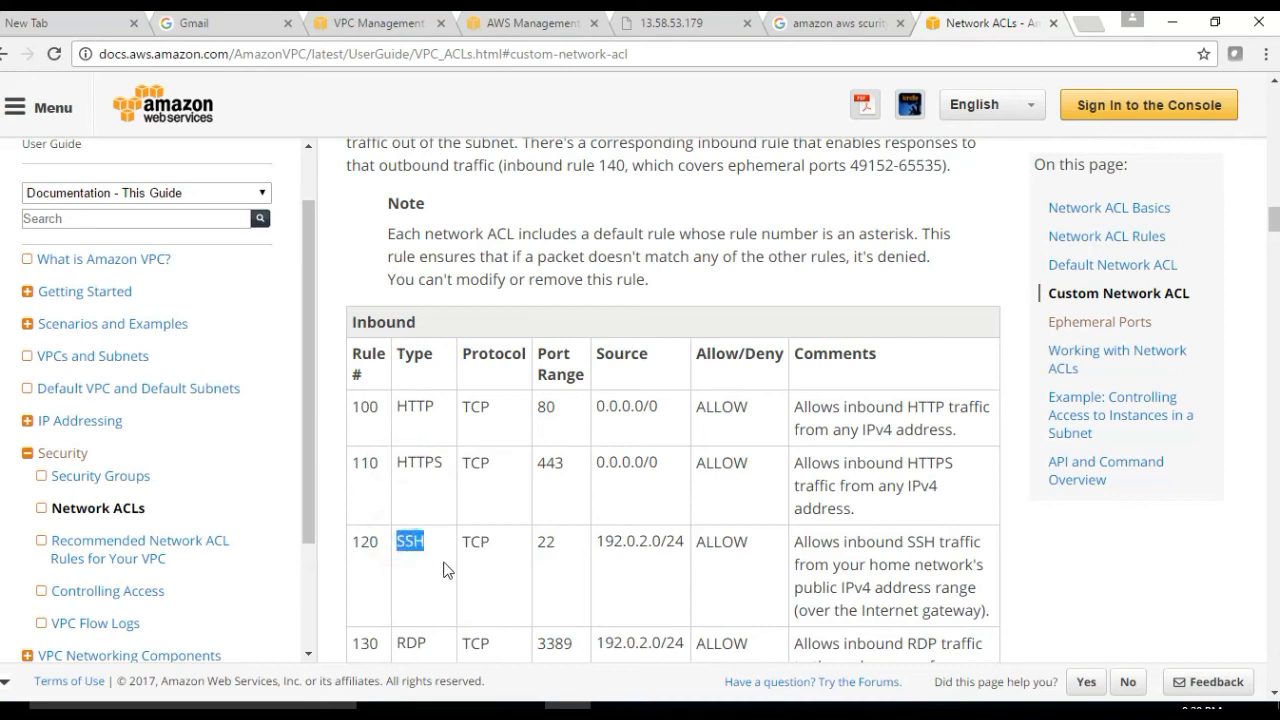
{"action": "scroll", "coordinate": [443, 569], "scroll_direction": "down", "scroll_amount": 2}
{"action": "scroll", "coordinate": [409, 474], "scroll_direction": "up", "scroll_amount": 2}
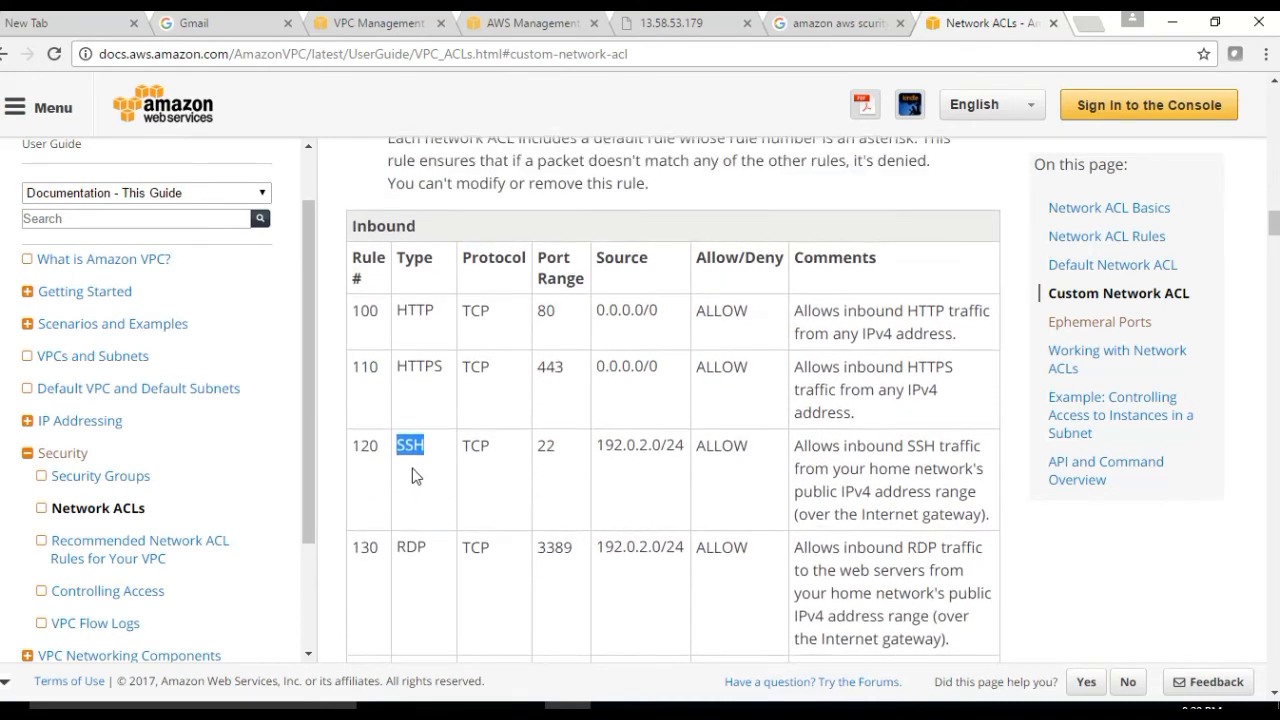
{"action": "left_click", "coordinate": [359, 407]}
{"action": "left_click", "coordinate": [368, 462]}
{"action": "left_click", "coordinate": [369, 548]}
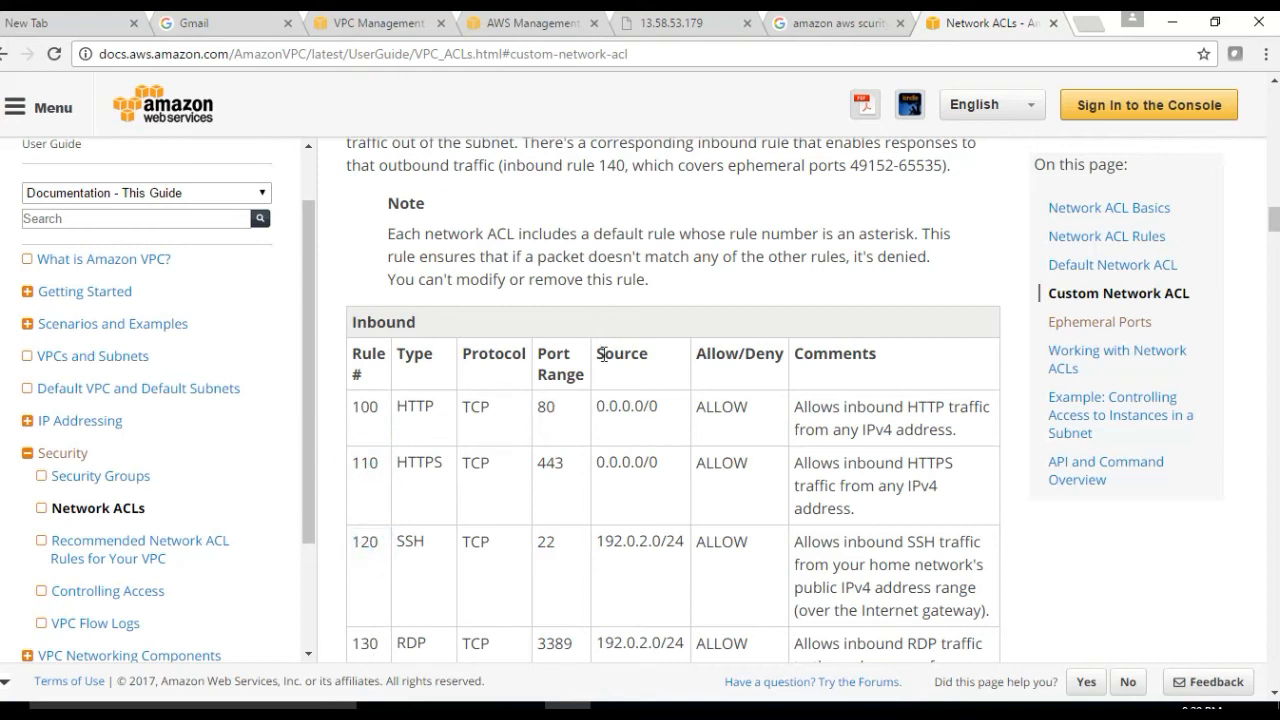
- Examine the sources and comments of the example's HTTP, SSH and RDP inbound rules
{"action": "left_click_drag", "start_coordinate": [597, 408], "coordinate": [669, 407]}
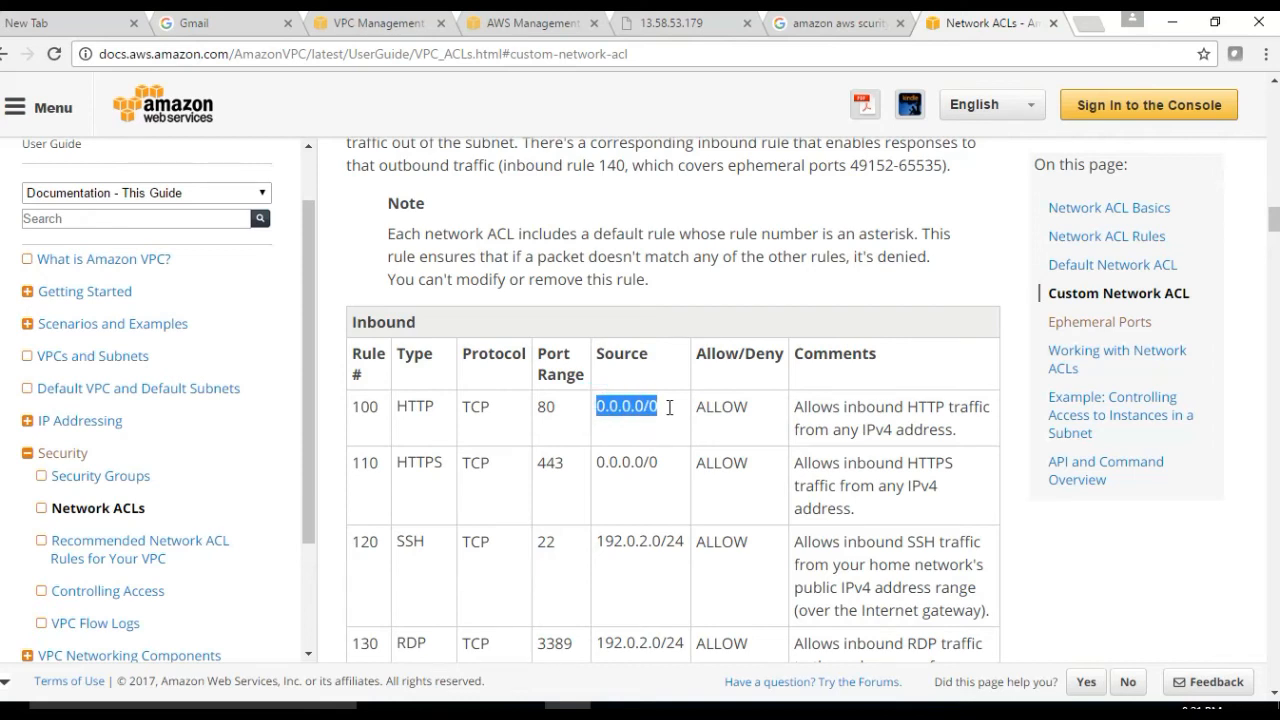
{"action": "left_click", "coordinate": [403, 543]}
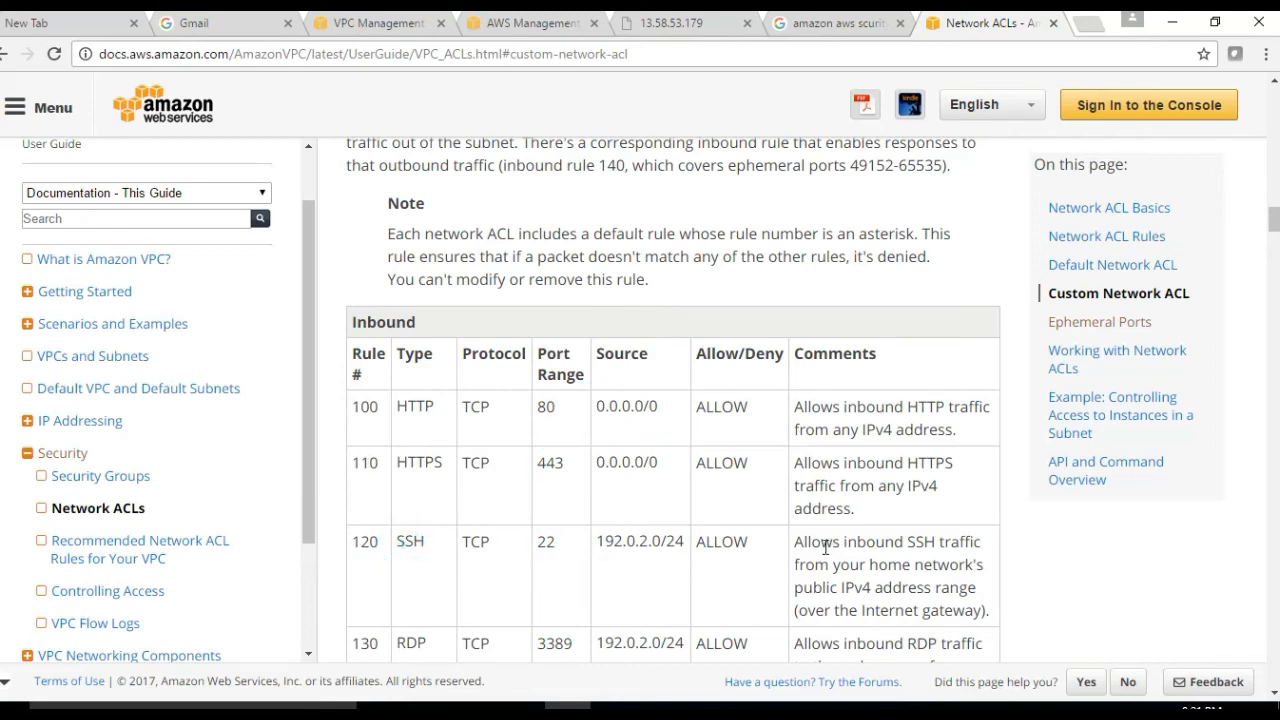
{"action": "left_click_drag", "start_coordinate": [803, 544], "coordinate": [980, 584]}
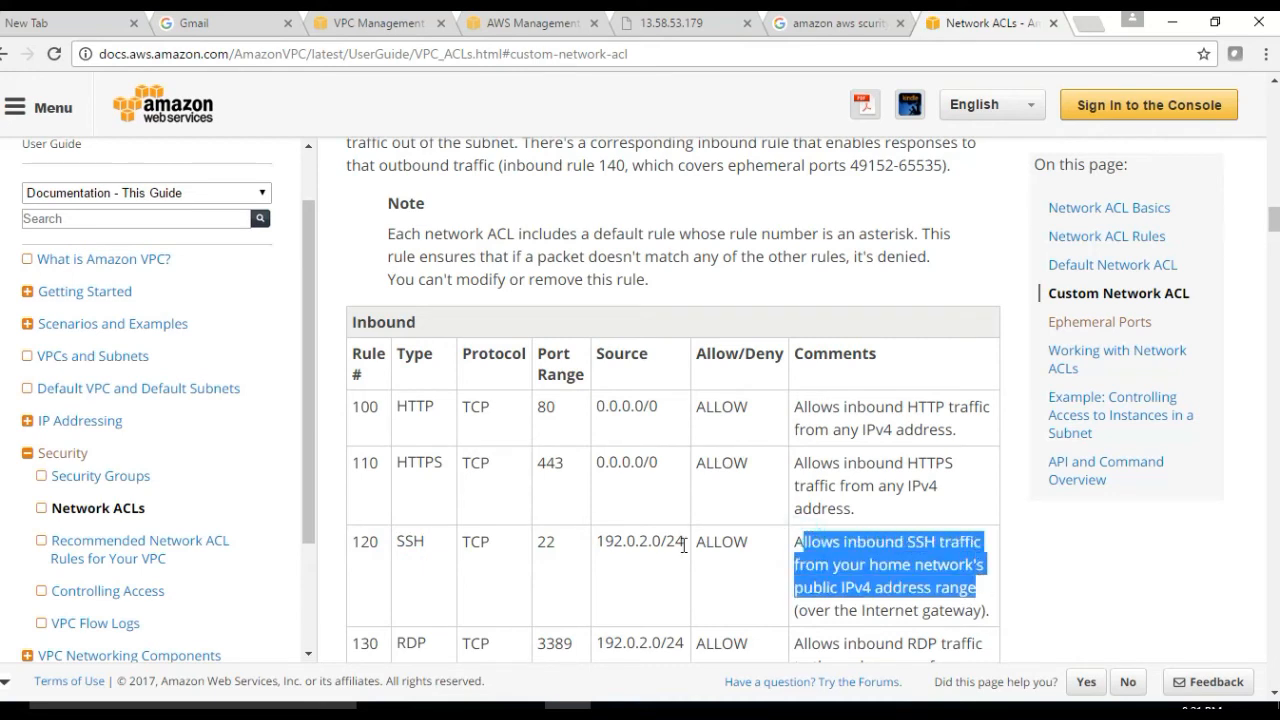
{"action": "left_click_drag", "start_coordinate": [685, 541], "coordinate": [598, 541]}
{"action": "scroll", "coordinate": [467, 613], "scroll_direction": "down", "scroll_amount": 1}
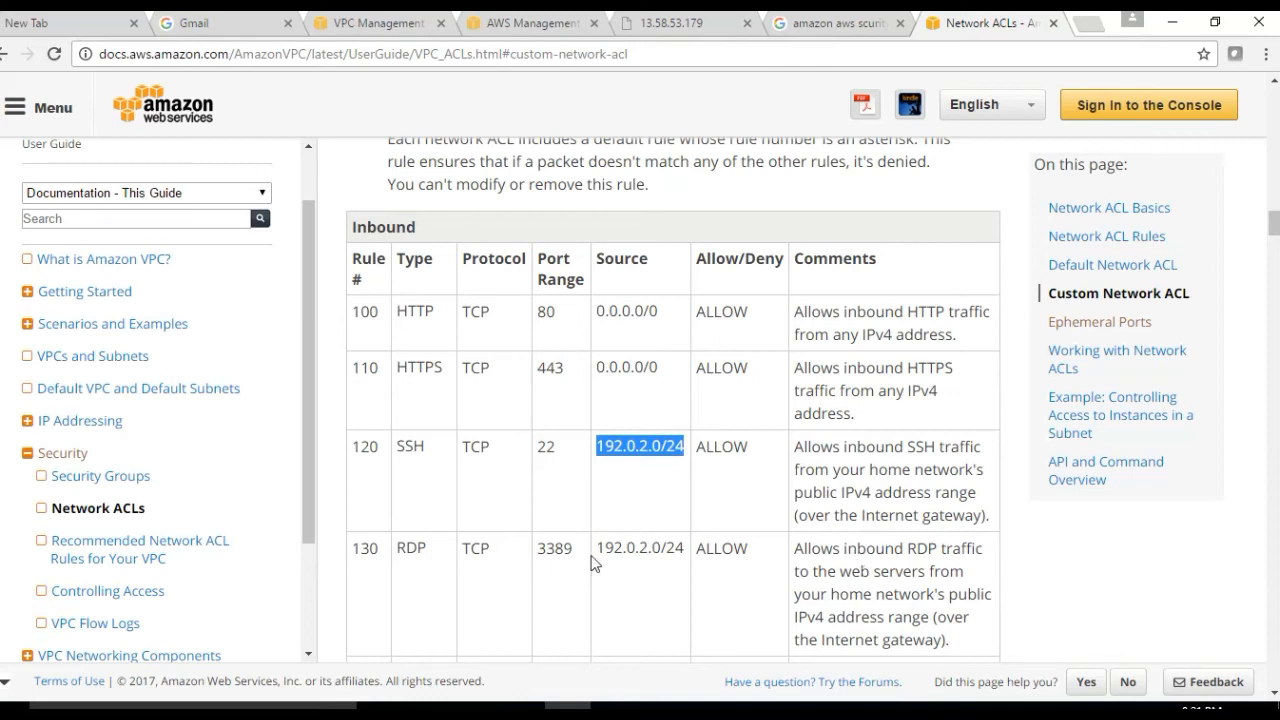
{"action": "left_click_drag", "start_coordinate": [599, 552], "coordinate": [688, 555]}
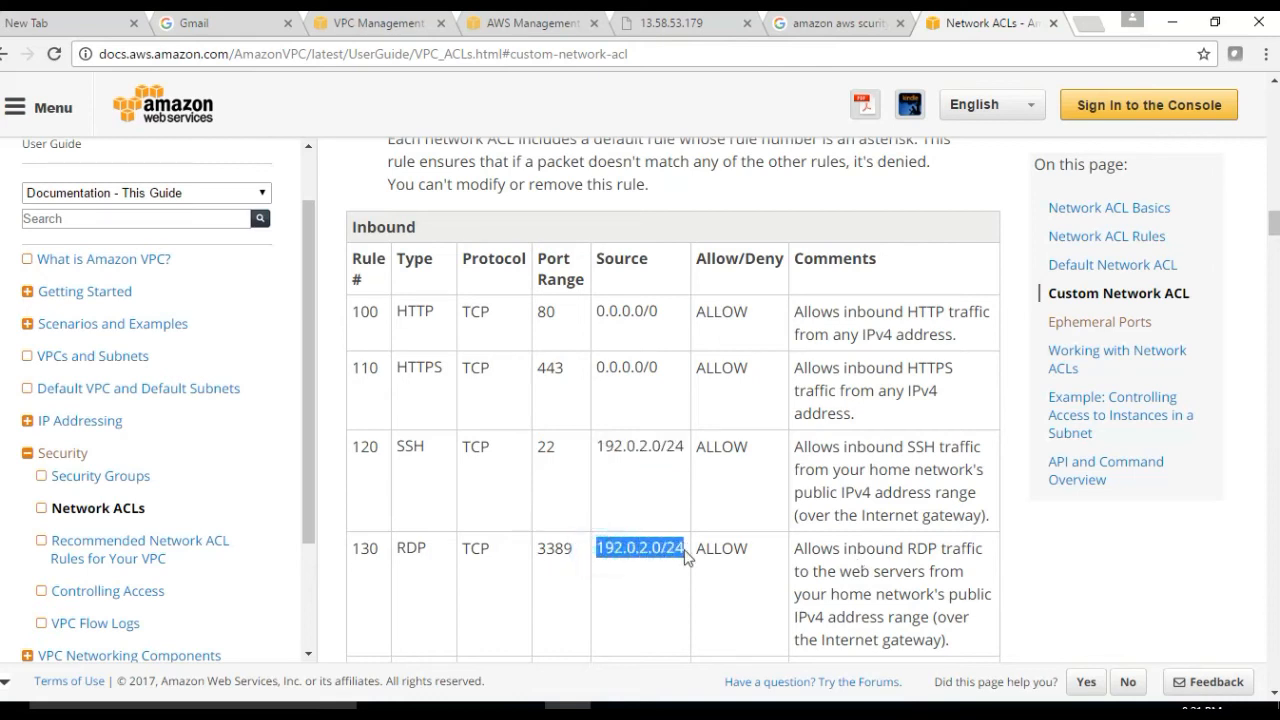
{"action": "left_click_drag", "start_coordinate": [797, 549], "coordinate": [962, 577]}
- Examine the port range and comments of the example's inbound Custom TCP rule 140
{"action": "scroll", "coordinate": [953, 576], "scroll_direction": "down", "scroll_amount": 1}
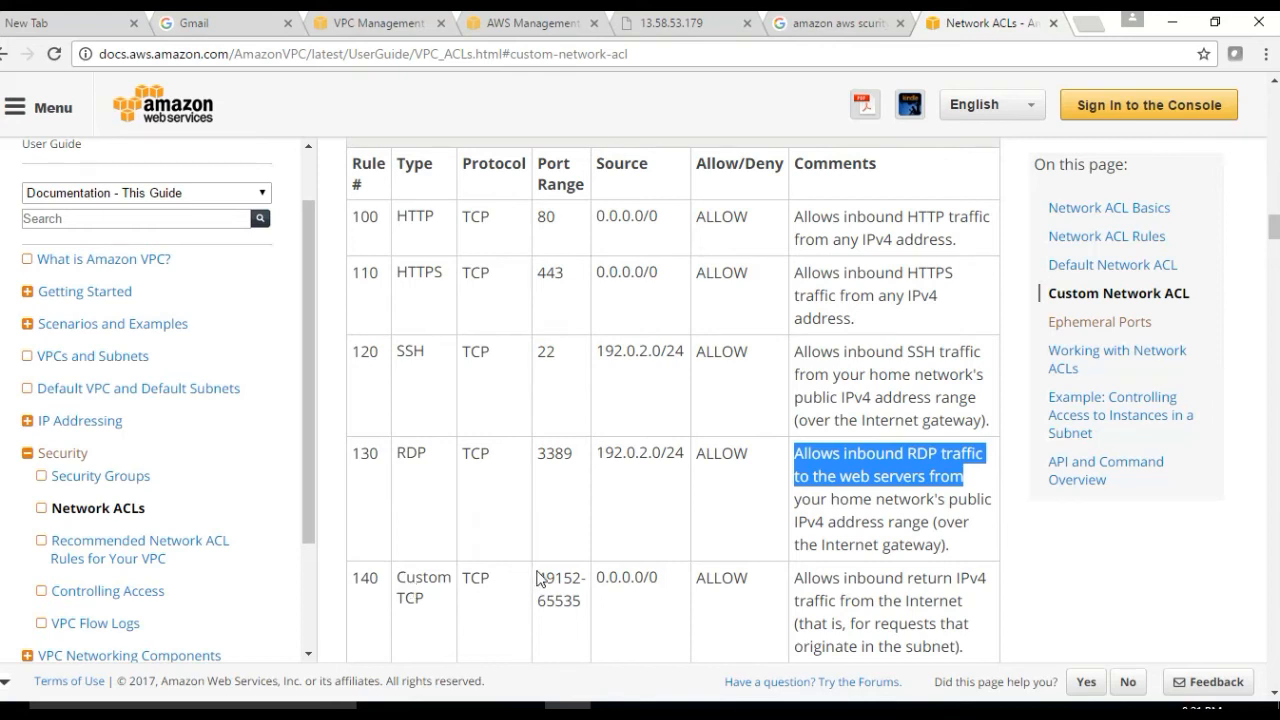
{"action": "left_click_drag", "start_coordinate": [541, 577], "coordinate": [575, 578]}
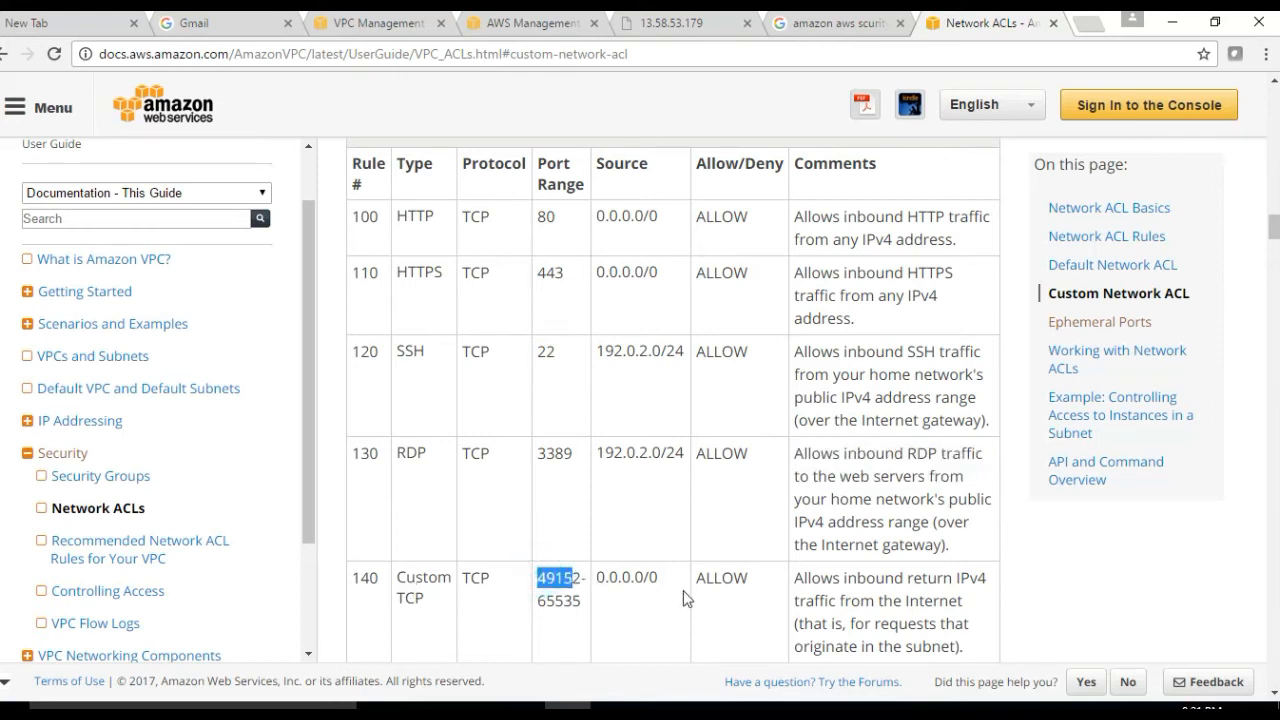
{"action": "left_click_drag", "start_coordinate": [800, 579], "coordinate": [987, 586]}
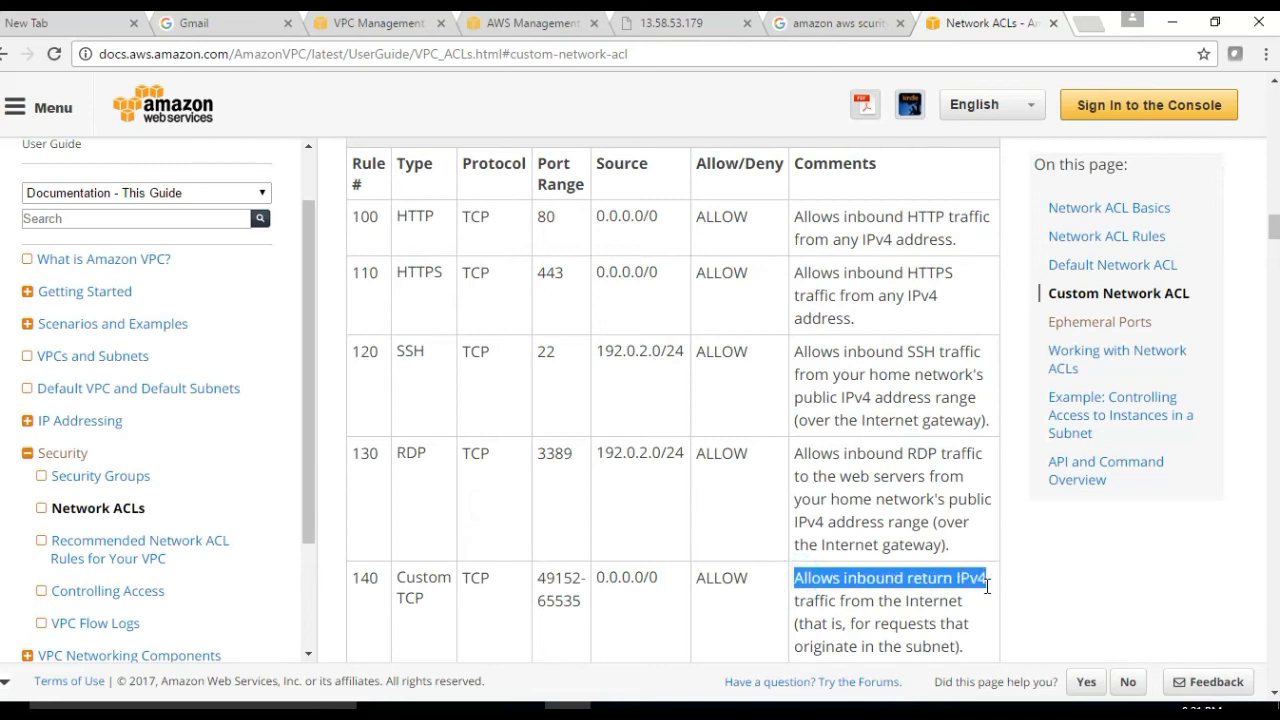
{"action": "left_click", "coordinate": [886, 646]}
{"action": "scroll", "coordinate": [887, 648], "scroll_direction": "down", "scroll_amount": 1}
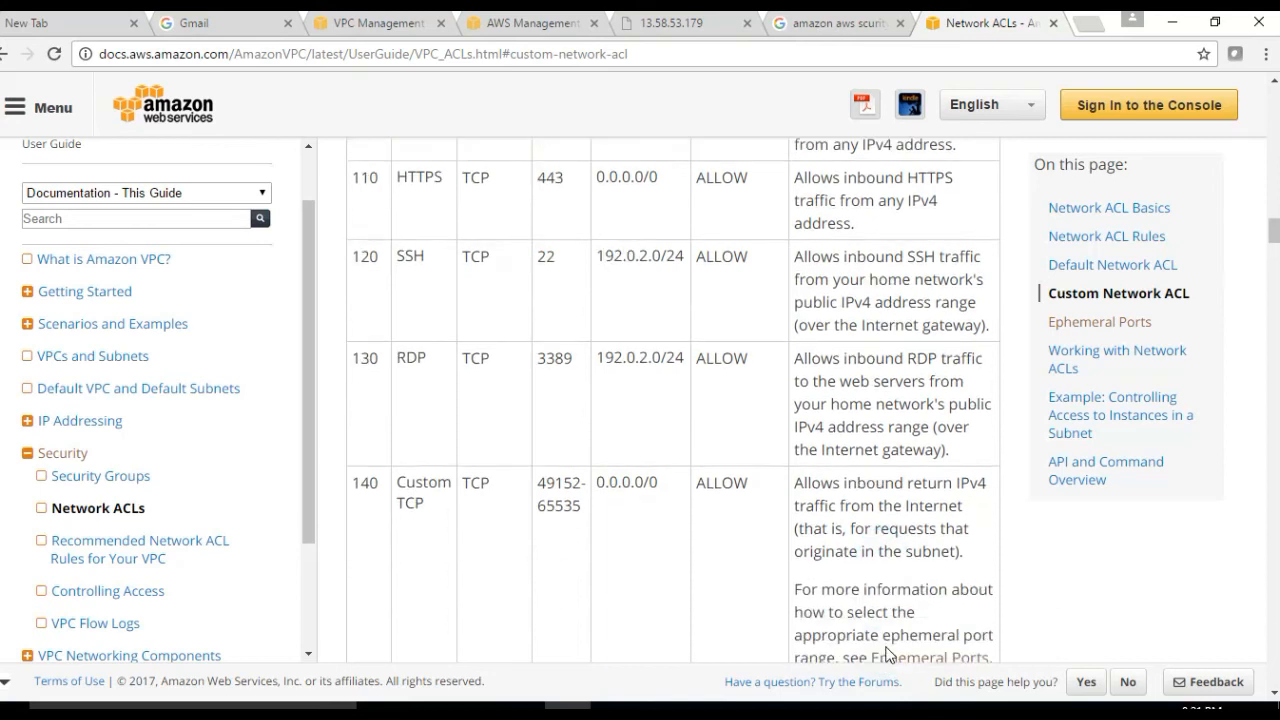
- Read inbound rule 140's note on selecting the appropriate ephemeral port range and follow its Ephemeral Ports reference
{"action": "left_click_drag", "start_coordinate": [819, 590], "coordinate": [957, 591]}
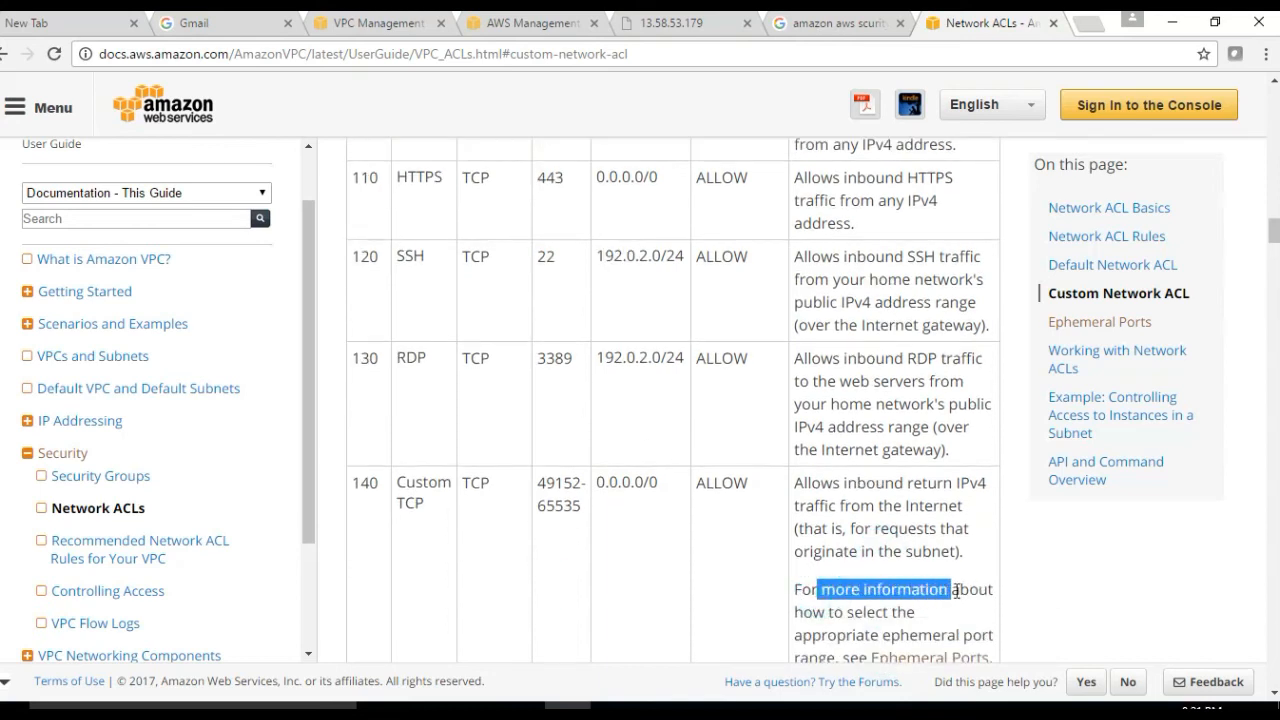
{"action": "left_click_drag", "start_coordinate": [812, 636], "coordinate": [960, 633]}
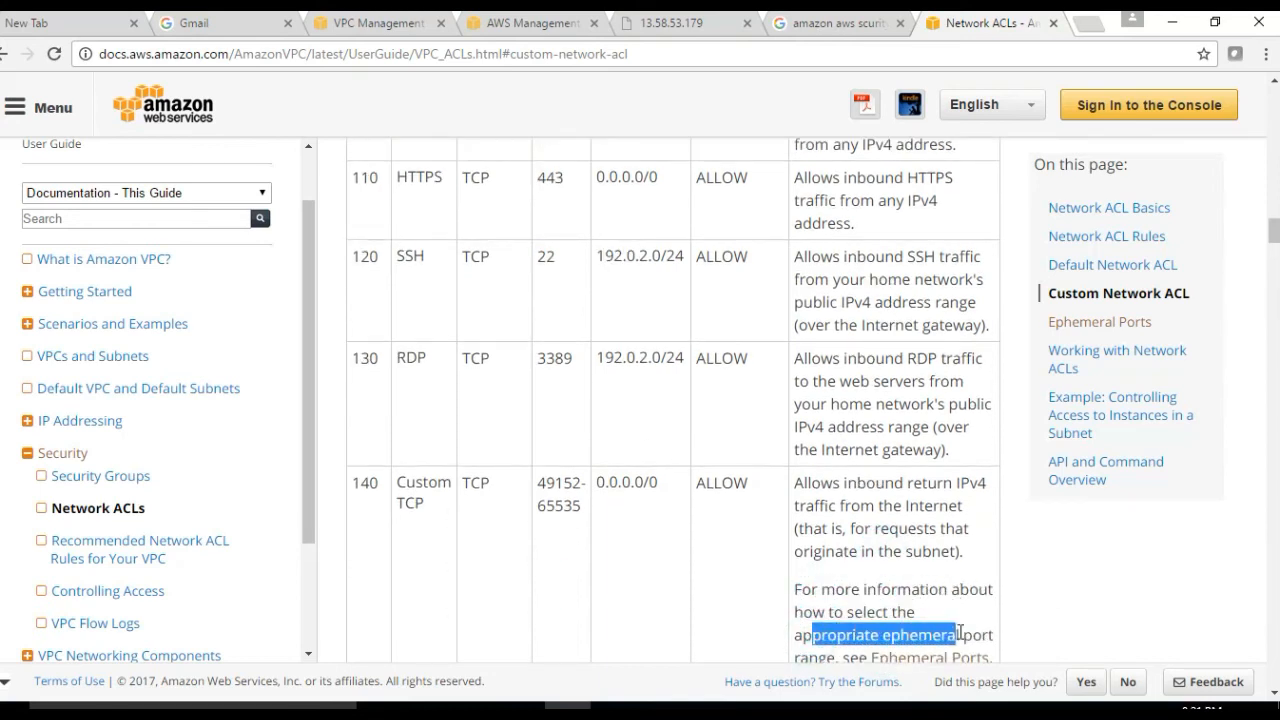
{"action": "scroll", "coordinate": [994, 635], "scroll_direction": "down", "scroll_amount": 1}
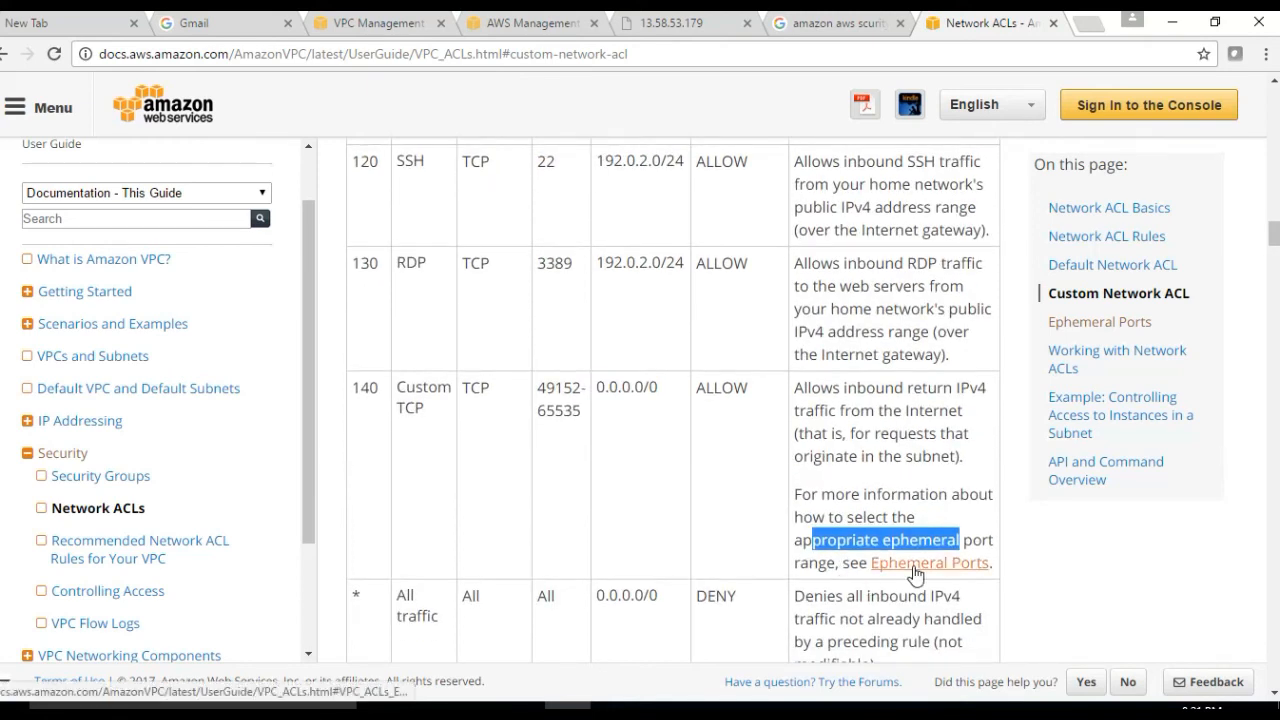
{"action": "left_click", "coordinate": [915, 565]}
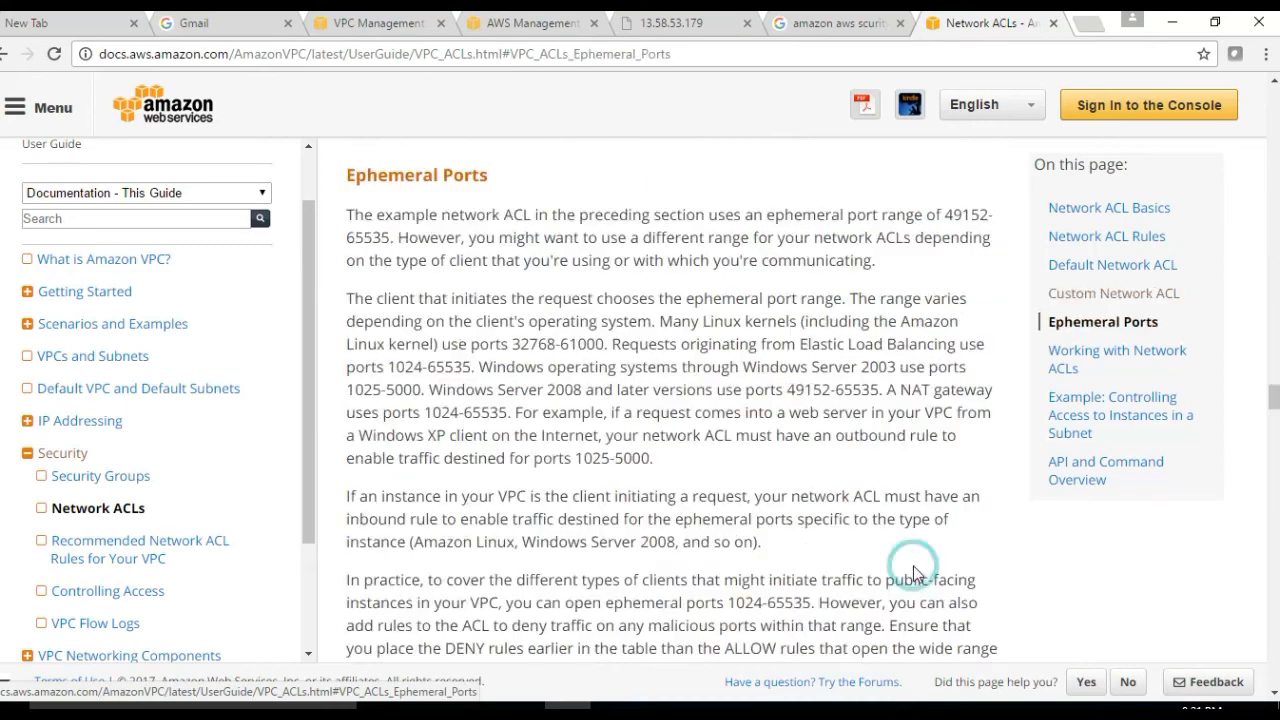
- Return to the Network ACLs topic list, reopen the Ephemeral Ports section and read its opening sentence about the example's port range
{"action": "scroll", "coordinate": [463, 405], "scroll_direction": "up", "scroll_amount": 2}
{"action": "scroll", "coordinate": [463, 405], "scroll_direction": "up", "scroll_amount": 15}
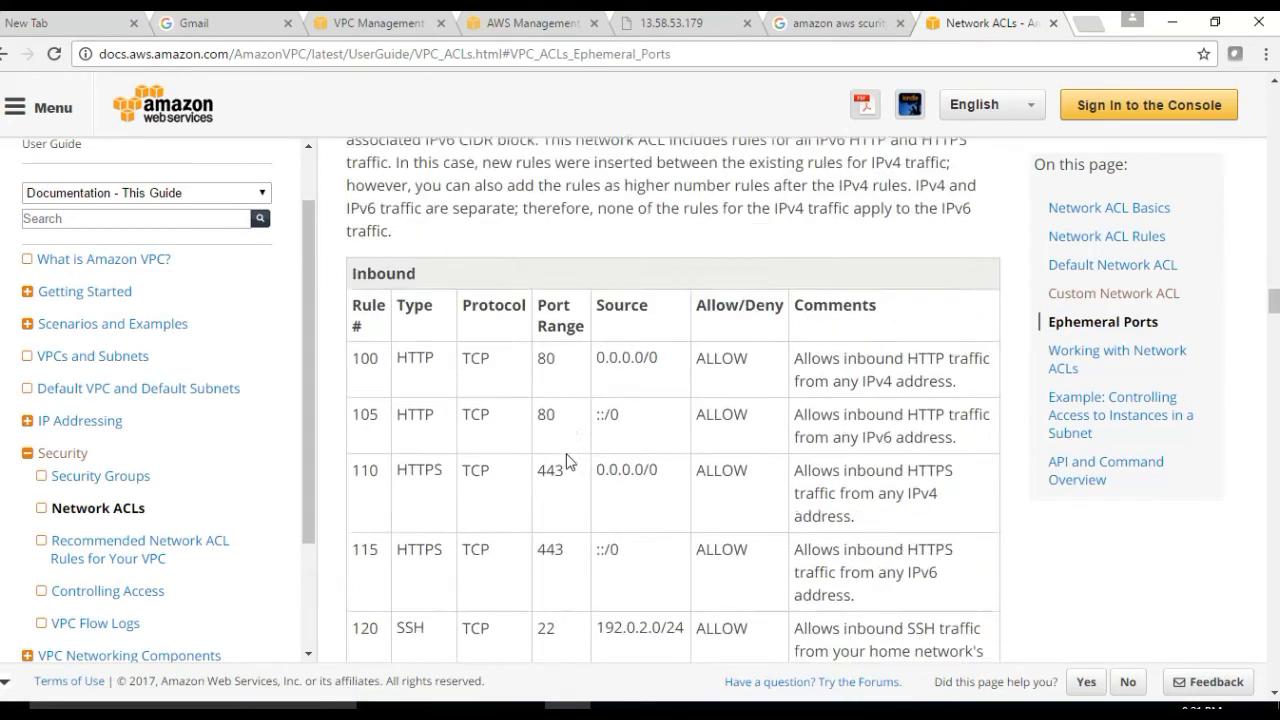
{"action": "scroll", "coordinate": [578, 464], "scroll_direction": "up", "scroll_amount": 8}
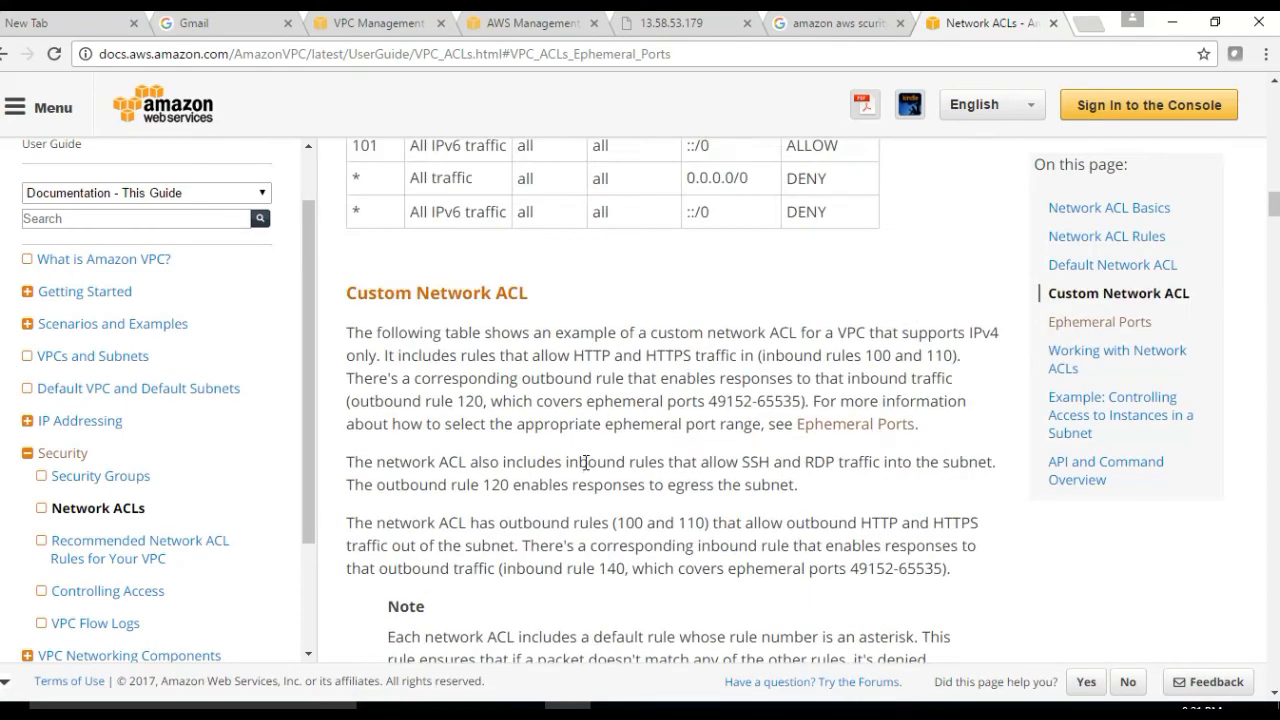
{"action": "scroll", "coordinate": [622, 485], "scroll_direction": "up", "scroll_amount": 20}
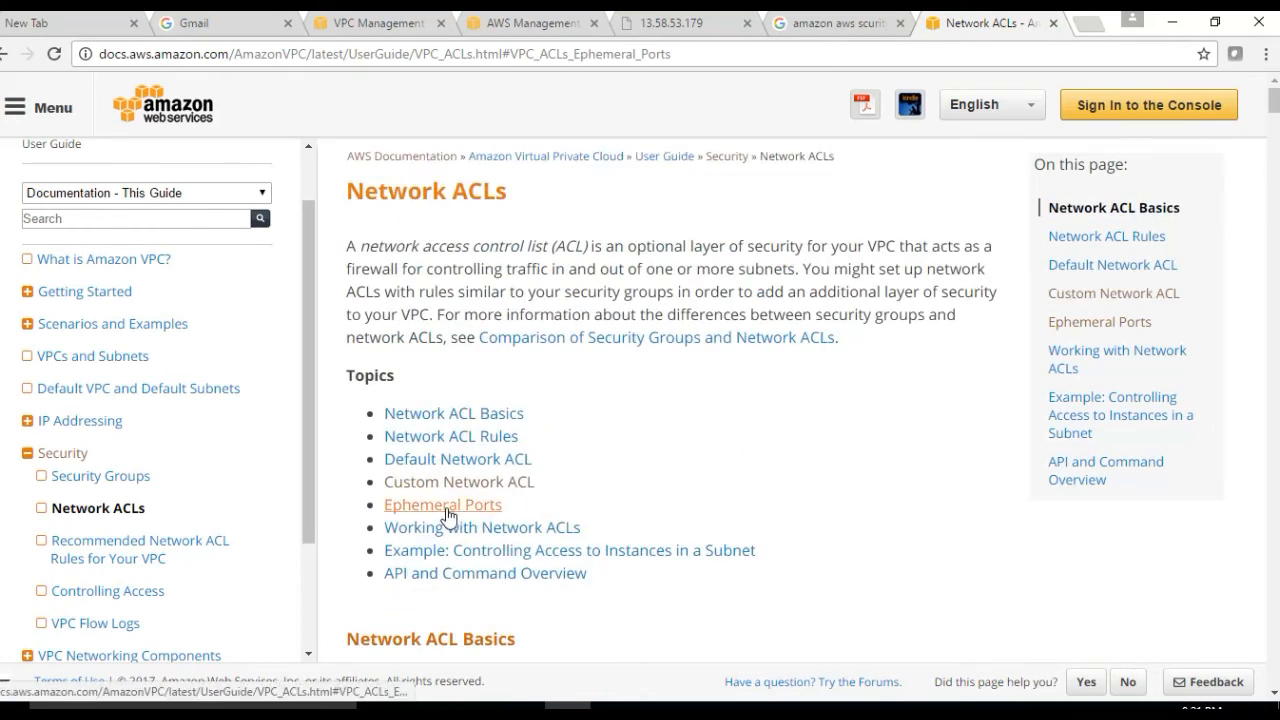
{"action": "left_click", "coordinate": [448, 507]}
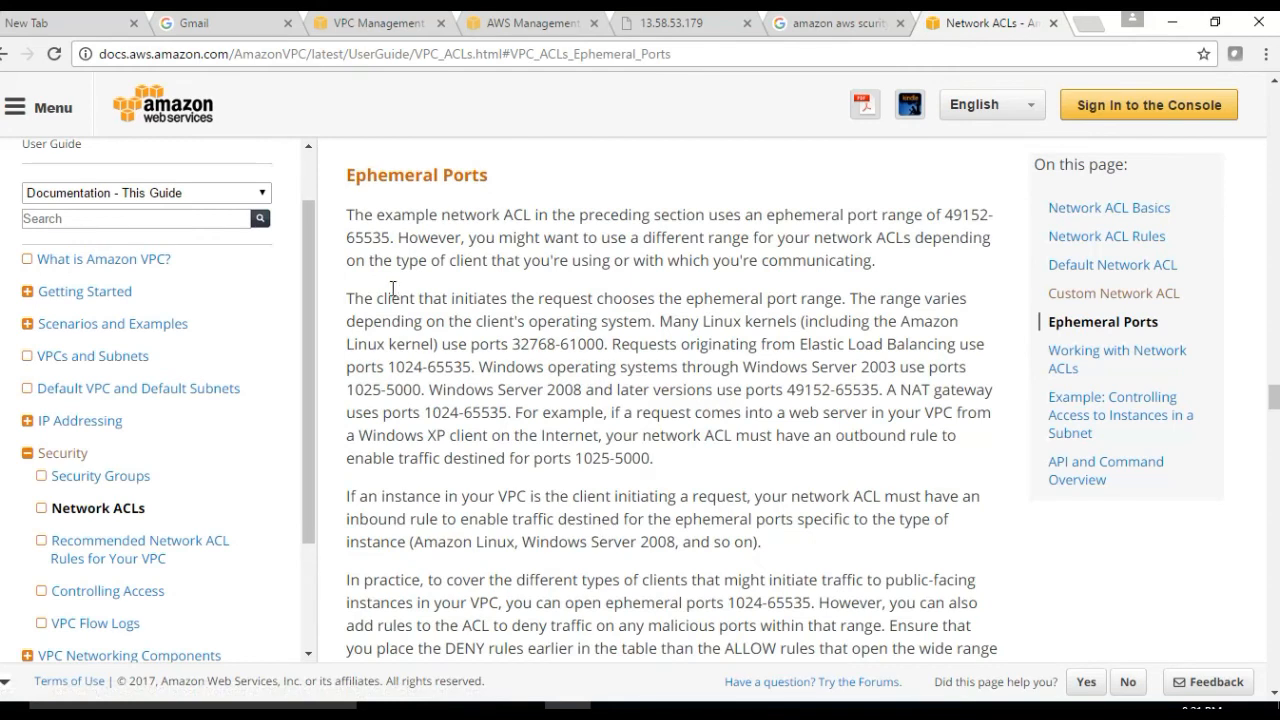
{"action": "left_click_drag", "start_coordinate": [424, 216], "coordinate": [991, 219]}
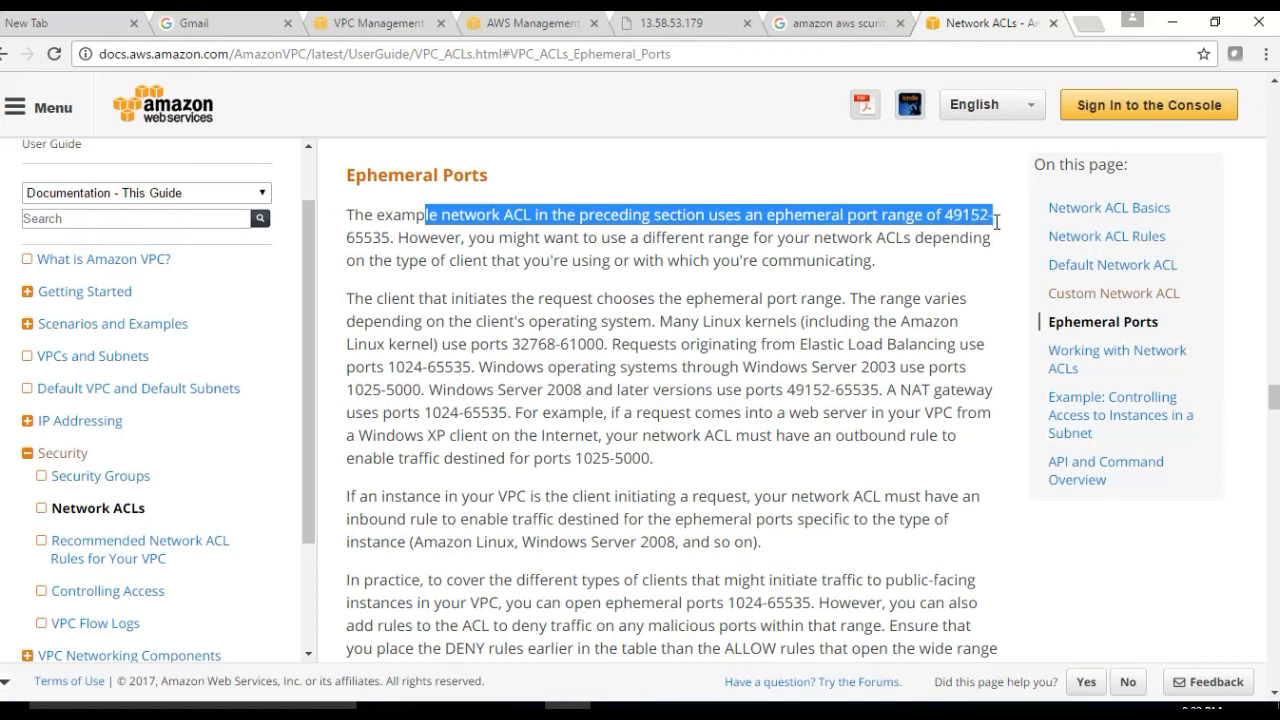
{"action": "left_click_drag", "start_coordinate": [996, 221], "coordinate": [971, 226]}
{"action": "scroll", "coordinate": [630, 395], "scroll_direction": "down", "scroll_amount": 4}
{"action": "scroll", "coordinate": [634, 399], "scroll_direction": "up", "scroll_amount": 11}
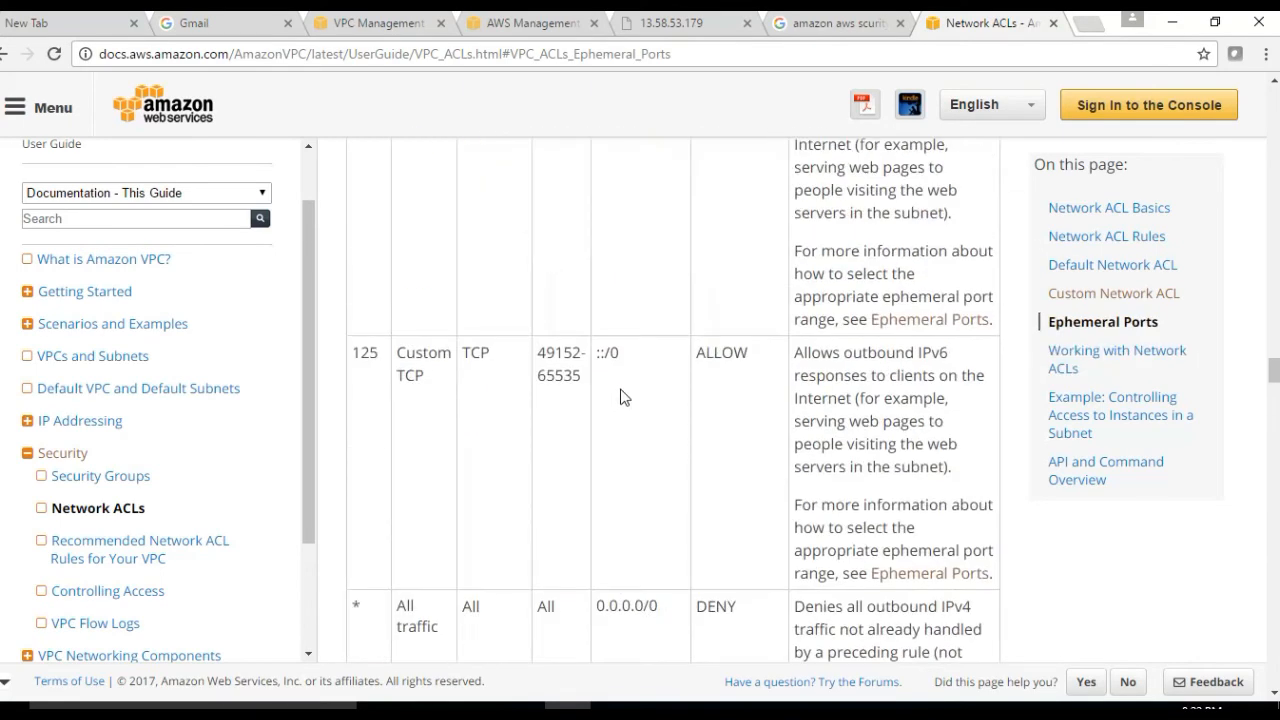
{"action": "scroll", "coordinate": [625, 408], "scroll_direction": "up", "scroll_amount": 1}
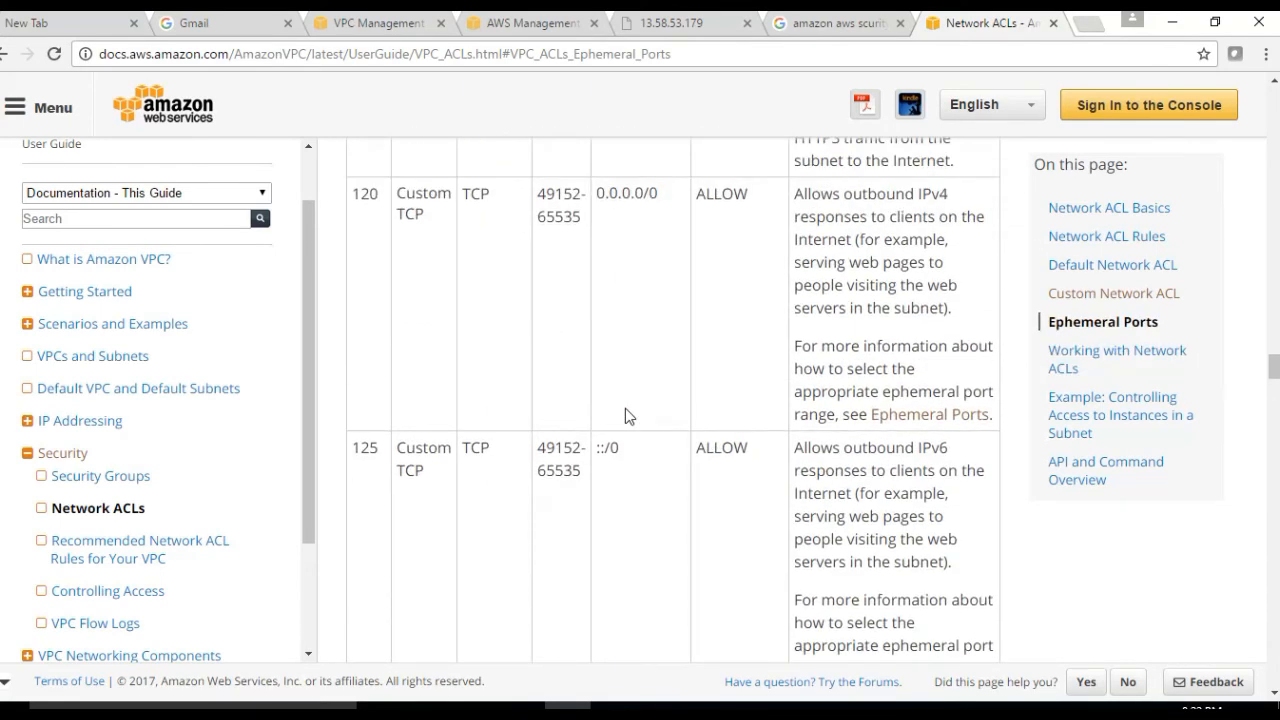
{"action": "scroll", "coordinate": [625, 408], "scroll_direction": "up", "scroll_amount": 4}
{"action": "scroll", "coordinate": [621, 406], "scroll_direction": "down", "scroll_amount": 1}
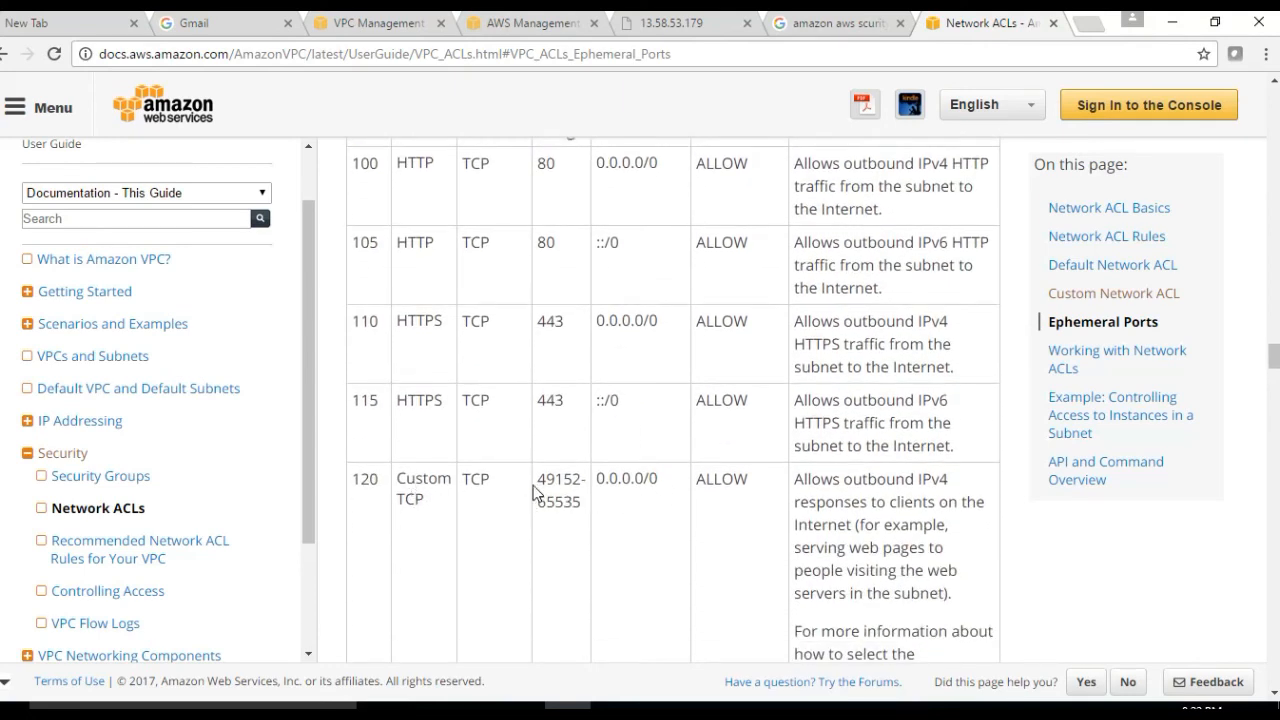
{"action": "left_click_drag", "start_coordinate": [538, 478], "coordinate": [588, 503]}
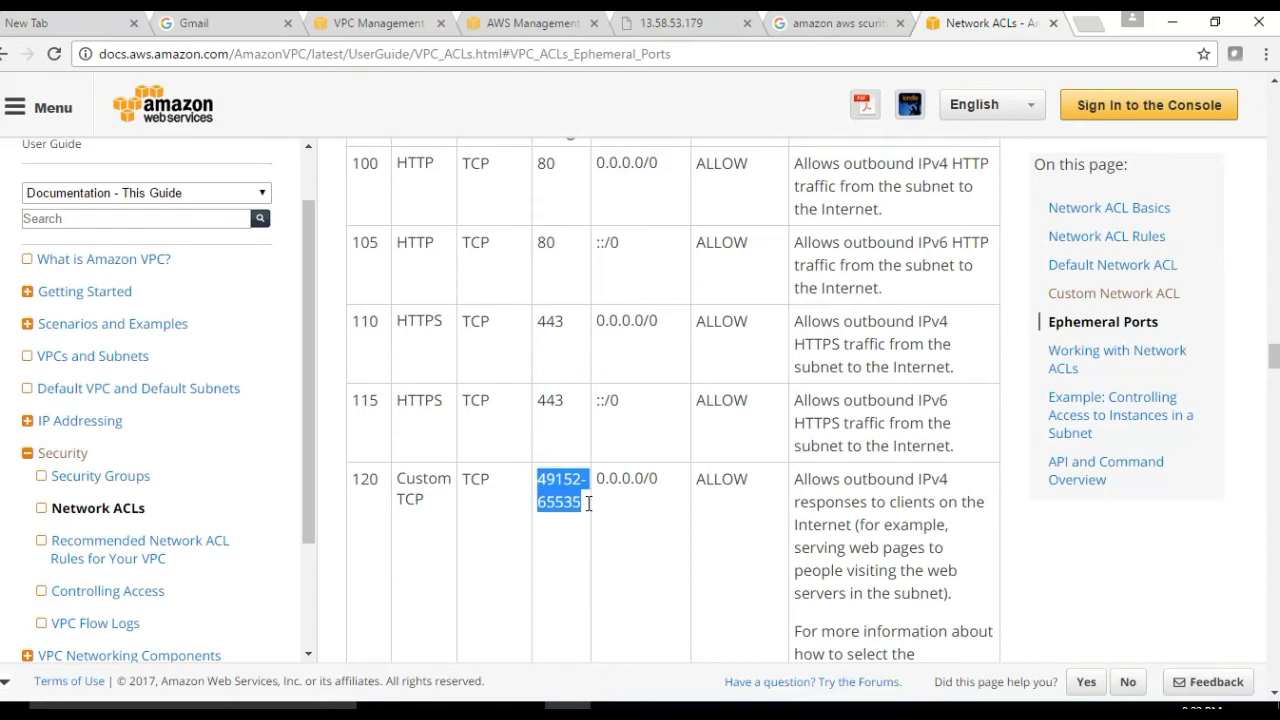
{"action": "right_click", "coordinate": [555, 494]}
{"action": "left_click", "coordinate": [575, 508]}
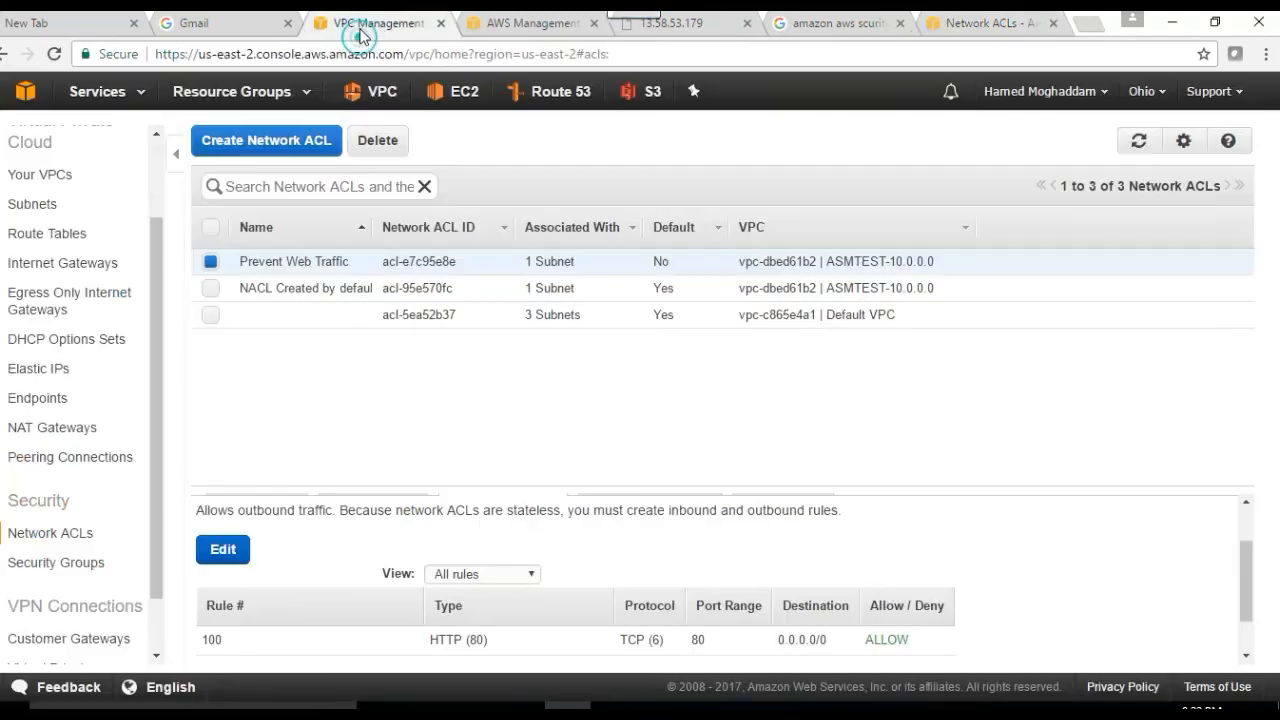
- Switch to the VPC console, review the Prevent Web Traffic ACL's outbound rules and rename the ACL "allow Web Traffic"
{"action": "left_click", "coordinate": [362, 28]}
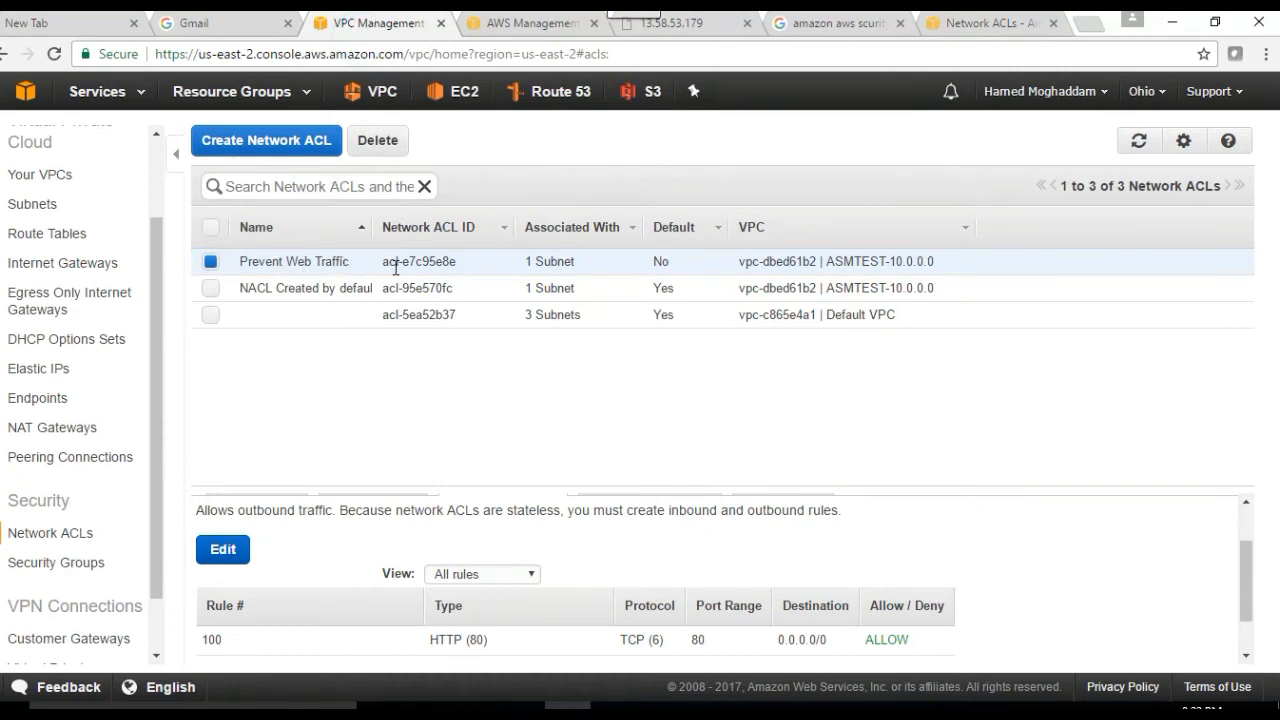
{"action": "scroll", "coordinate": [520, 620], "scroll_direction": "down", "scroll_amount": 1}
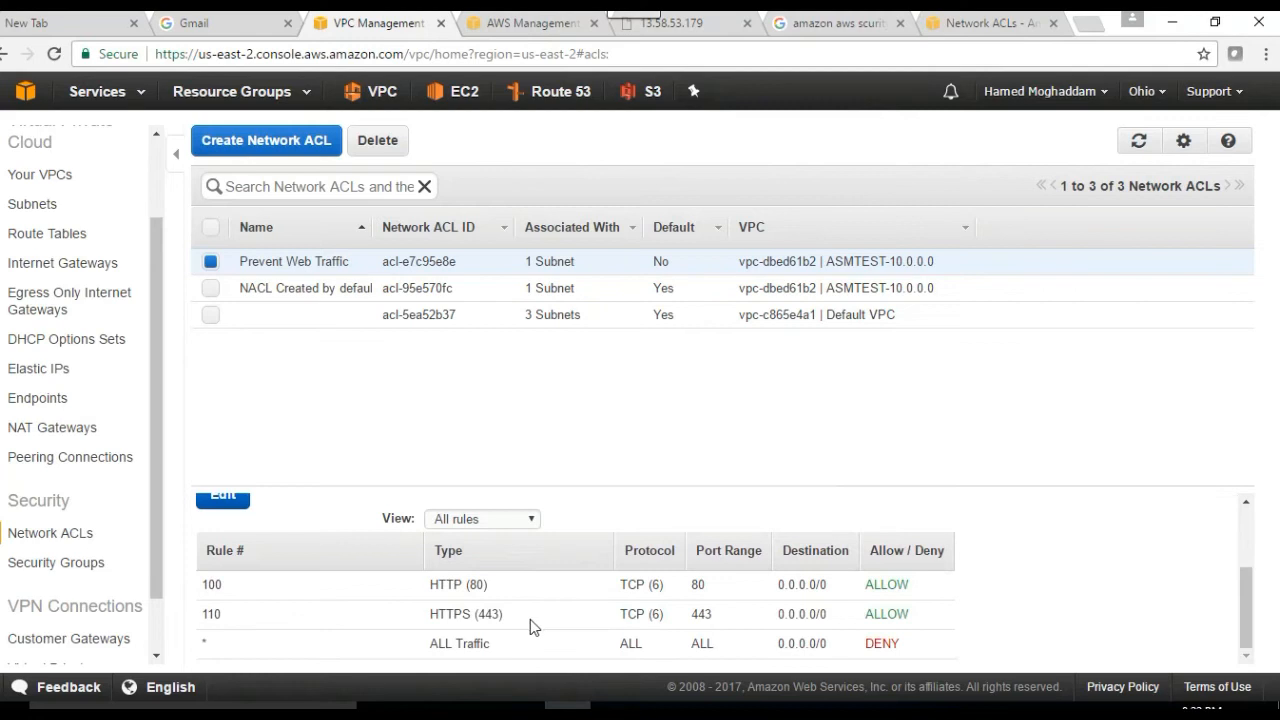
{"action": "scroll", "coordinate": [530, 620], "scroll_direction": "up", "scroll_amount": 2}
{"action": "scroll", "coordinate": [530, 620], "scroll_direction": "down", "scroll_amount": 1}
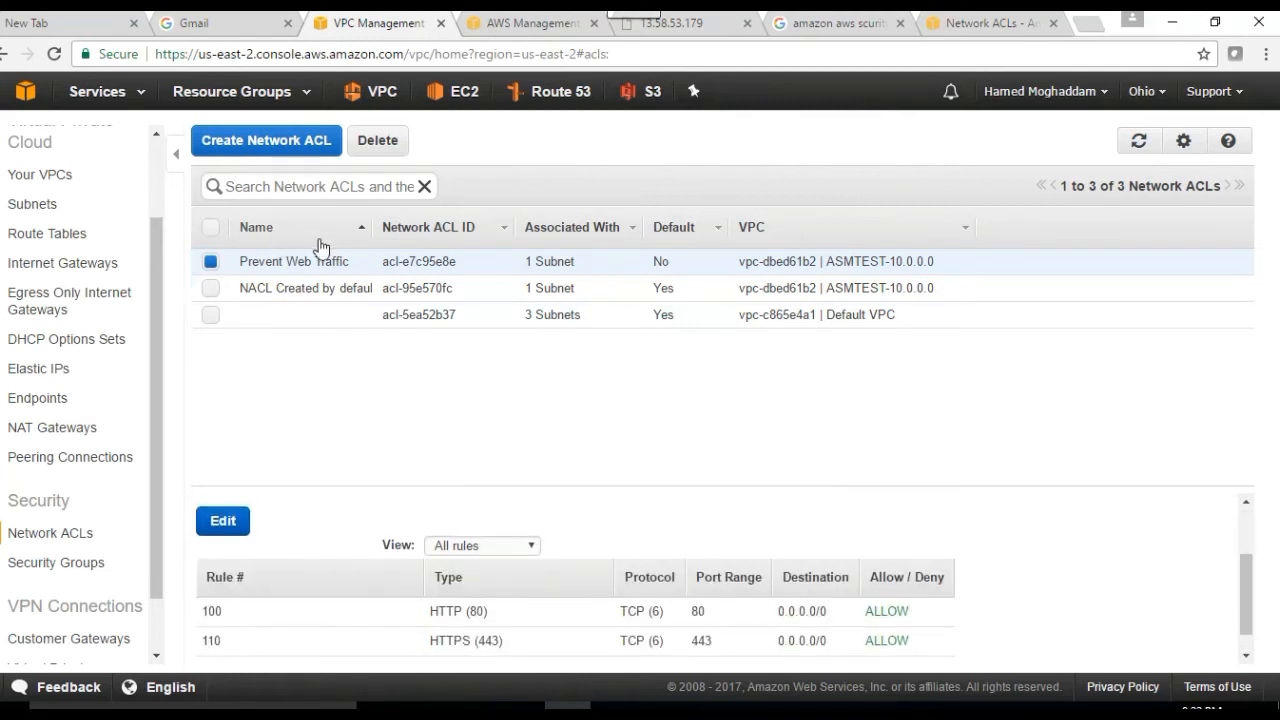
{"action": "left_click", "coordinate": [362, 261]}
{"action": "left_click", "coordinate": [287, 267]}
{"action": "left_click_drag", "start_coordinate": [287, 267], "coordinate": [204, 257]}
{"action": "type", "text": "allow"}
{"action": "left_click", "coordinate": [421, 286]}
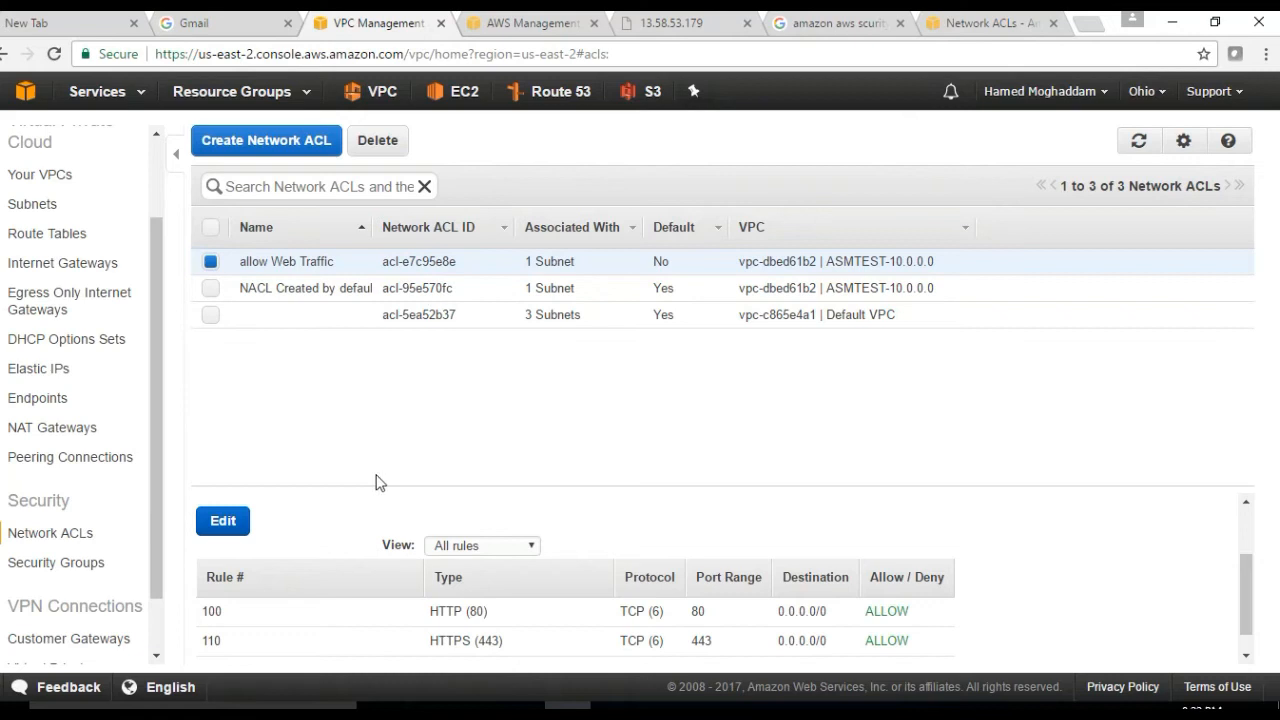
- Start editing the allow Web Traffic ACL's outbound rules and add a new rule numbered 120
{"action": "scroll", "coordinate": [328, 622], "scroll_direction": "down", "scroll_amount": 1}
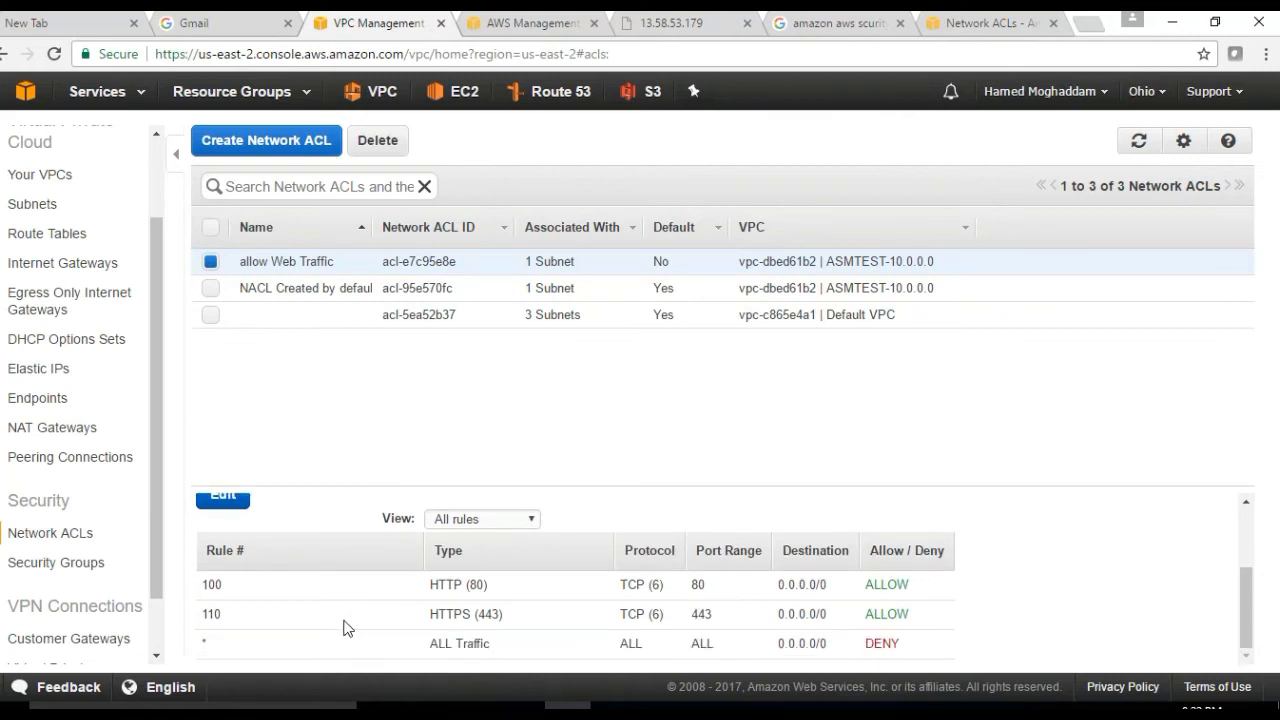
{"action": "left_click", "coordinate": [238, 500]}
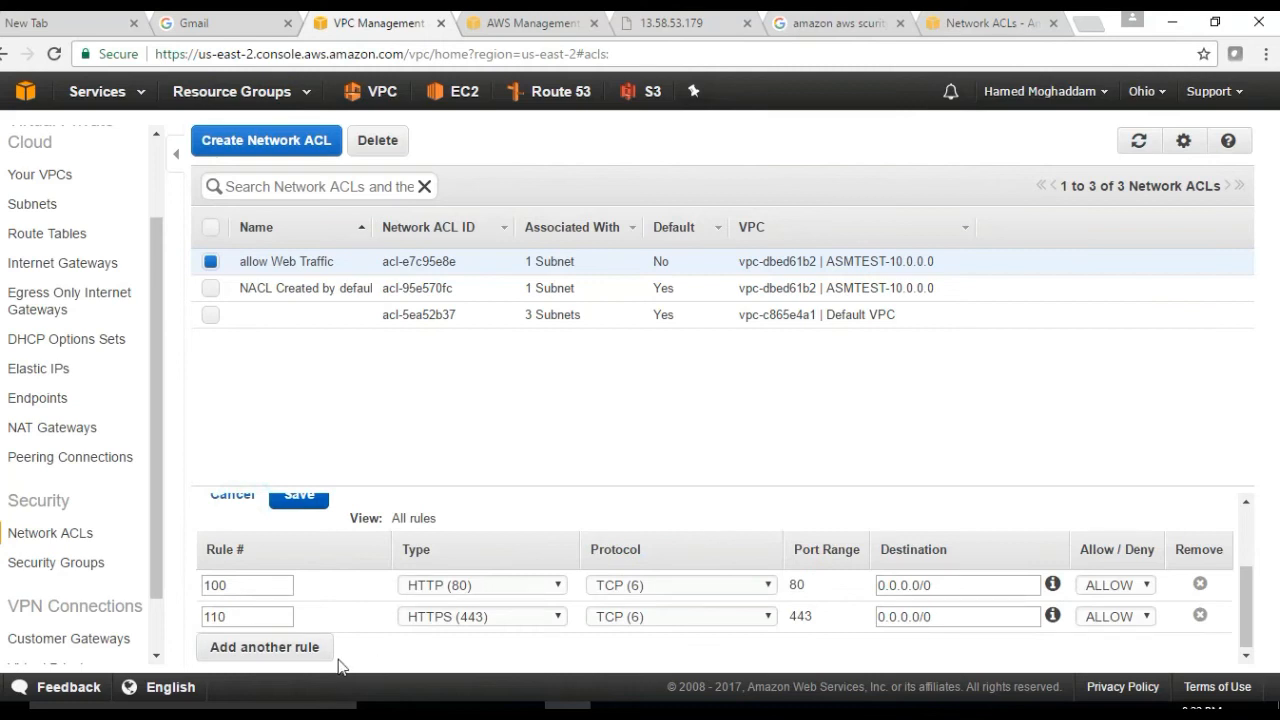
{"action": "left_click", "coordinate": [277, 646]}
{"action": "scroll", "coordinate": [283, 618], "scroll_direction": "down", "scroll_amount": 1}
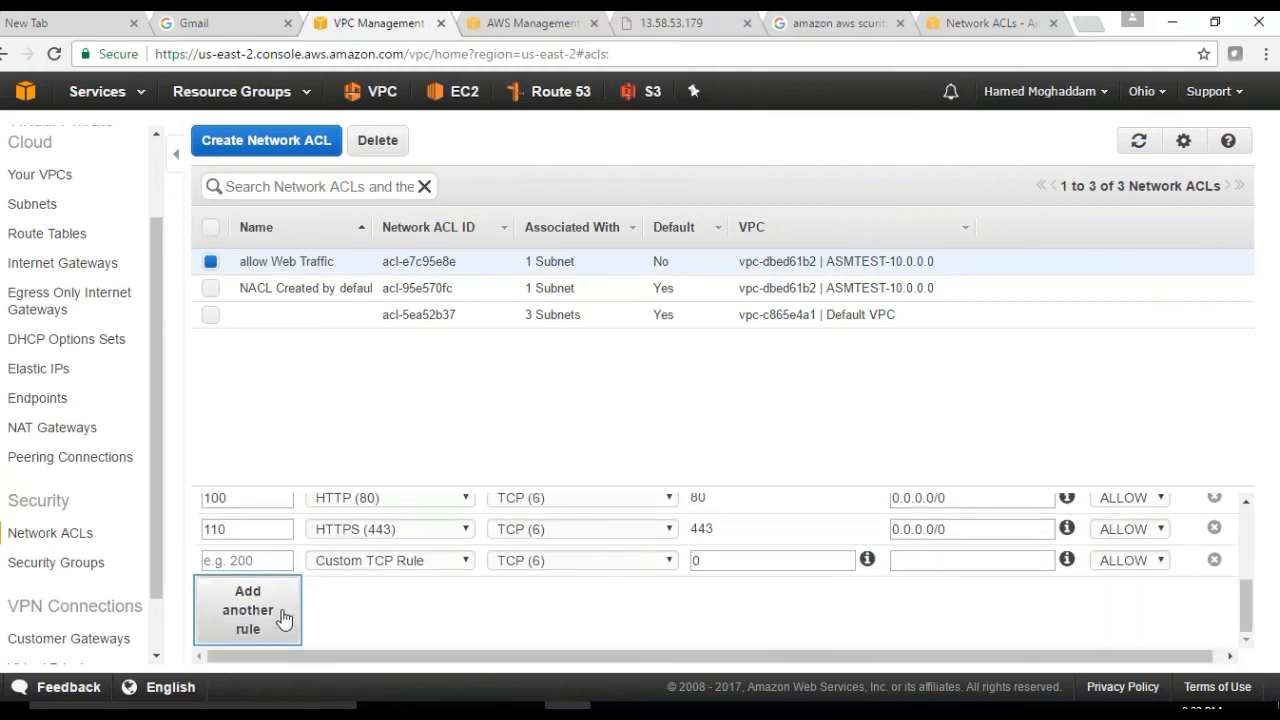
{"action": "left_click", "coordinate": [214, 560]}
{"action": "type", "text": "120"}
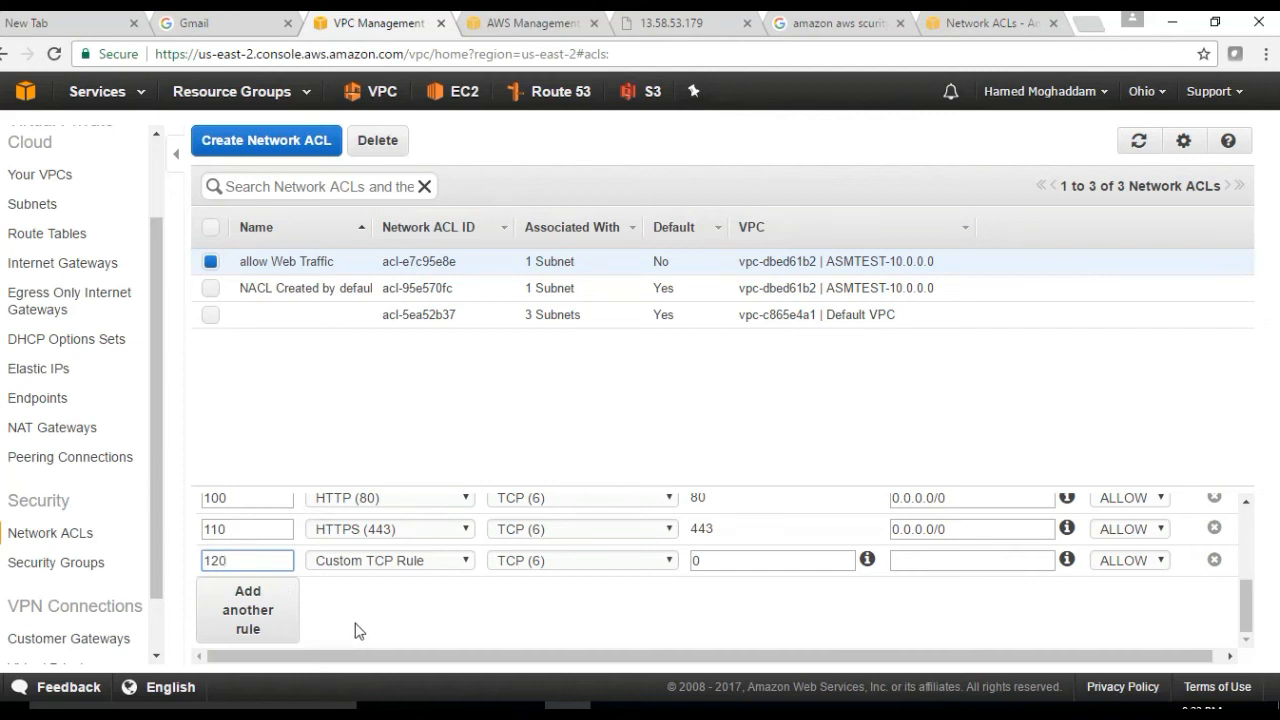
{"action": "key", "text": "BackSpace"}
{"action": "key", "text": "BackSpace"}
{"action": "key", "text": "BackSpace"}
{"action": "type", "text": "120"}
- Set outbound rule 120 to type RDP (3389) with destination 0.0.0.0/0
{"action": "left_click", "coordinate": [463, 562]}
{"action": "left_click_drag", "start_coordinate": [468, 385], "coordinate": [447, 459]}
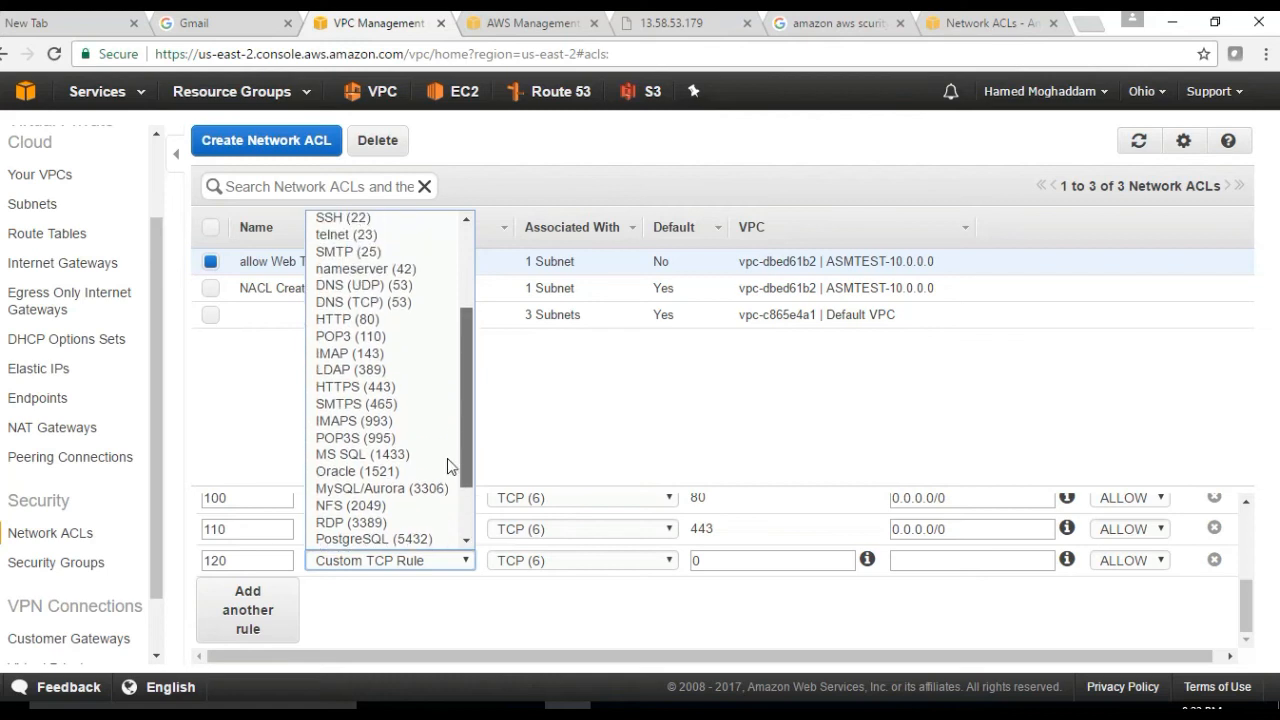
{"action": "left_click", "coordinate": [388, 523]}
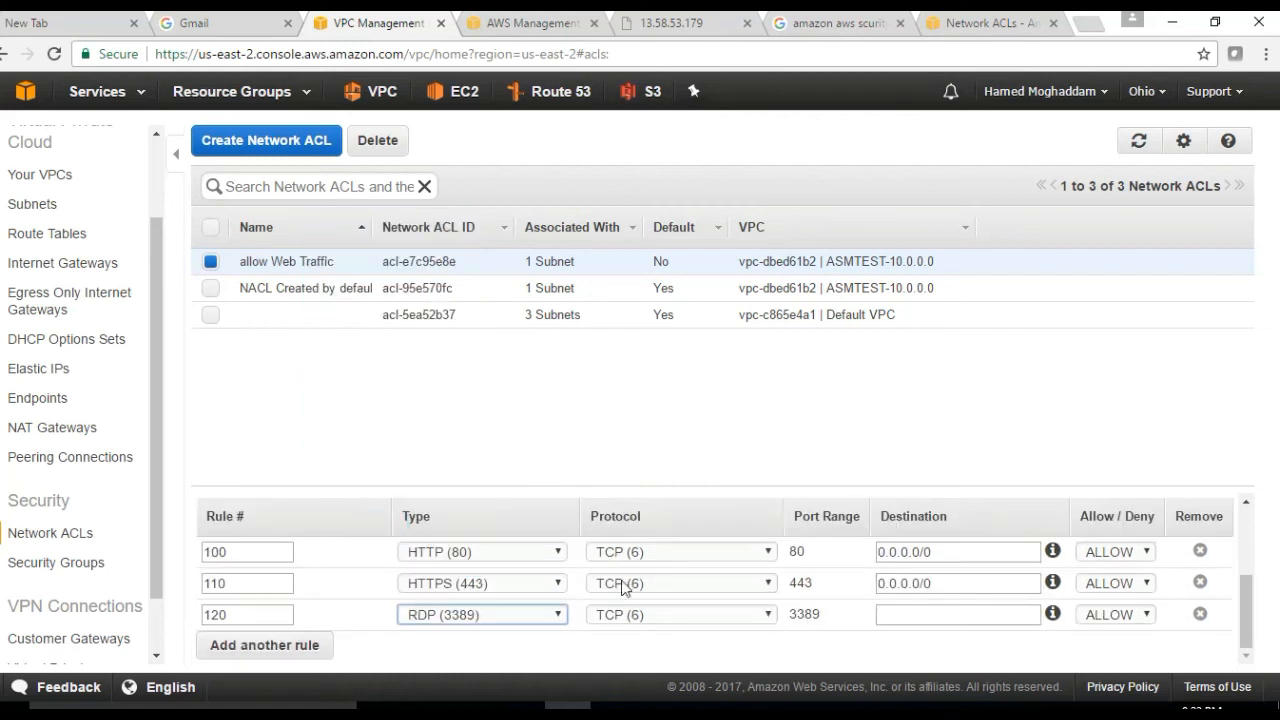
{"action": "left_click", "coordinate": [914, 615]}
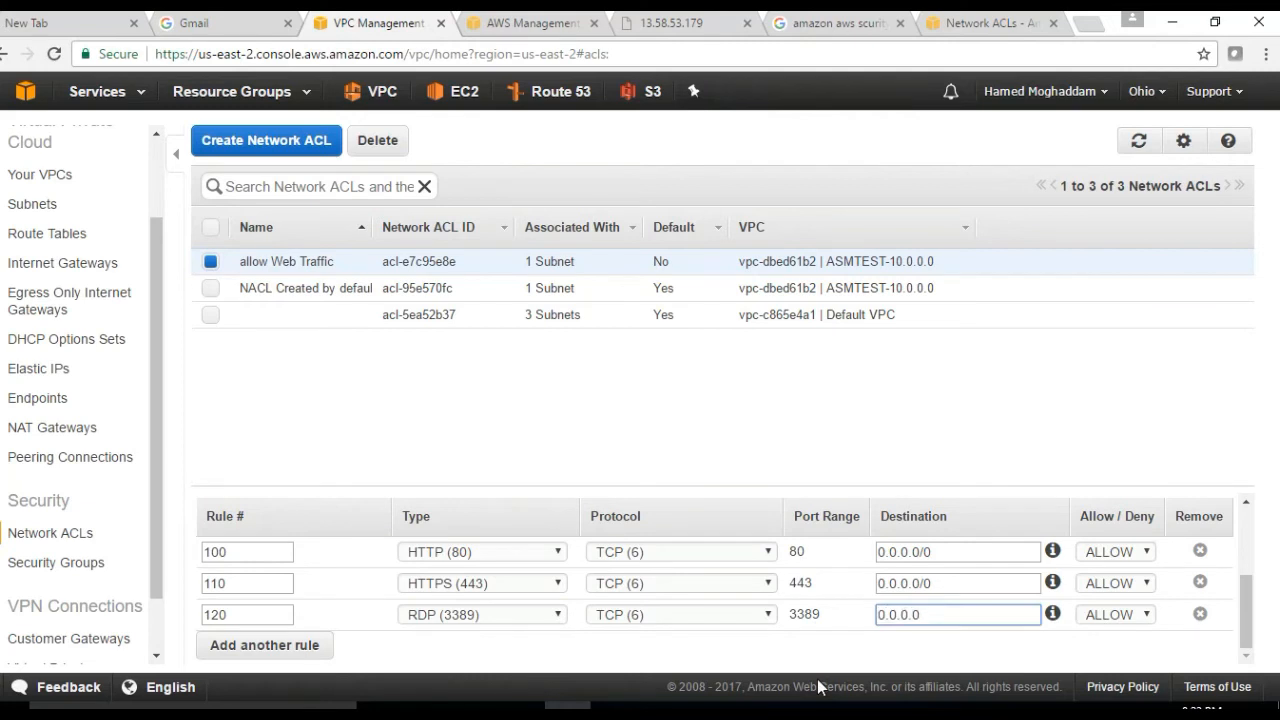
{"action": "type", "text": "0.0.0.0/0"}
{"action": "left_click", "coordinate": [1248, 602]}
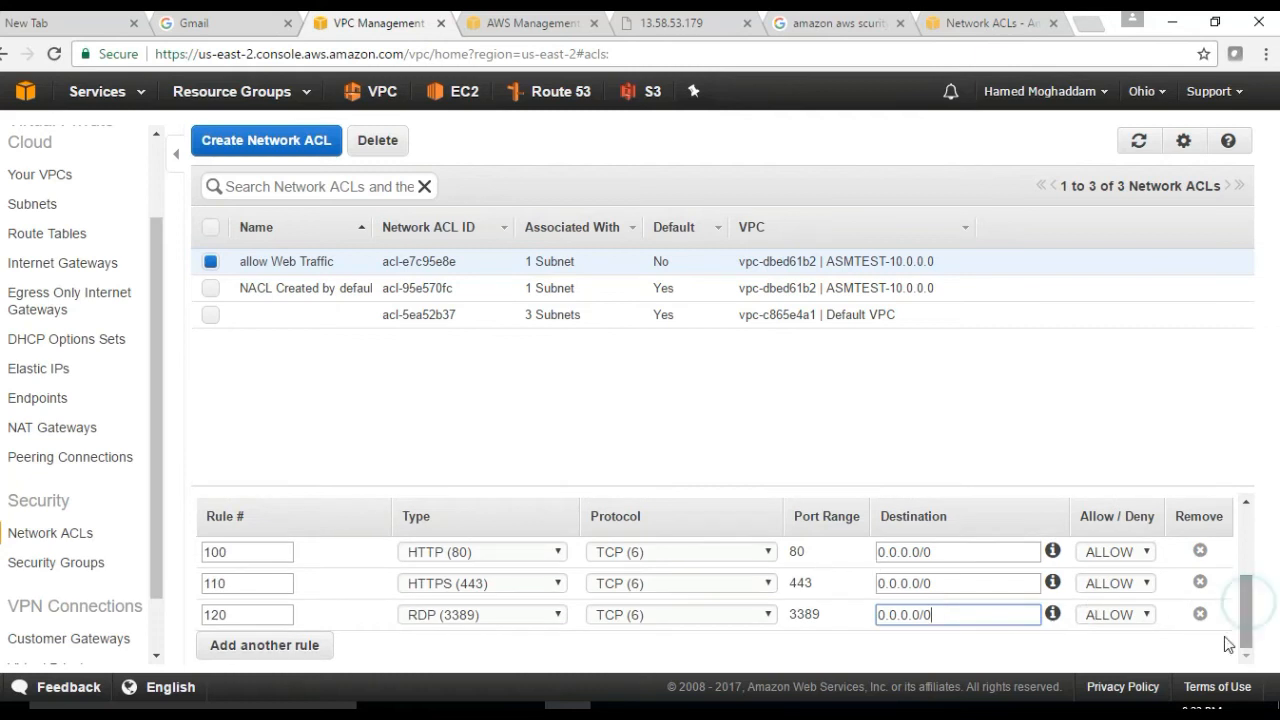
{"action": "left_click", "coordinate": [298, 646]}
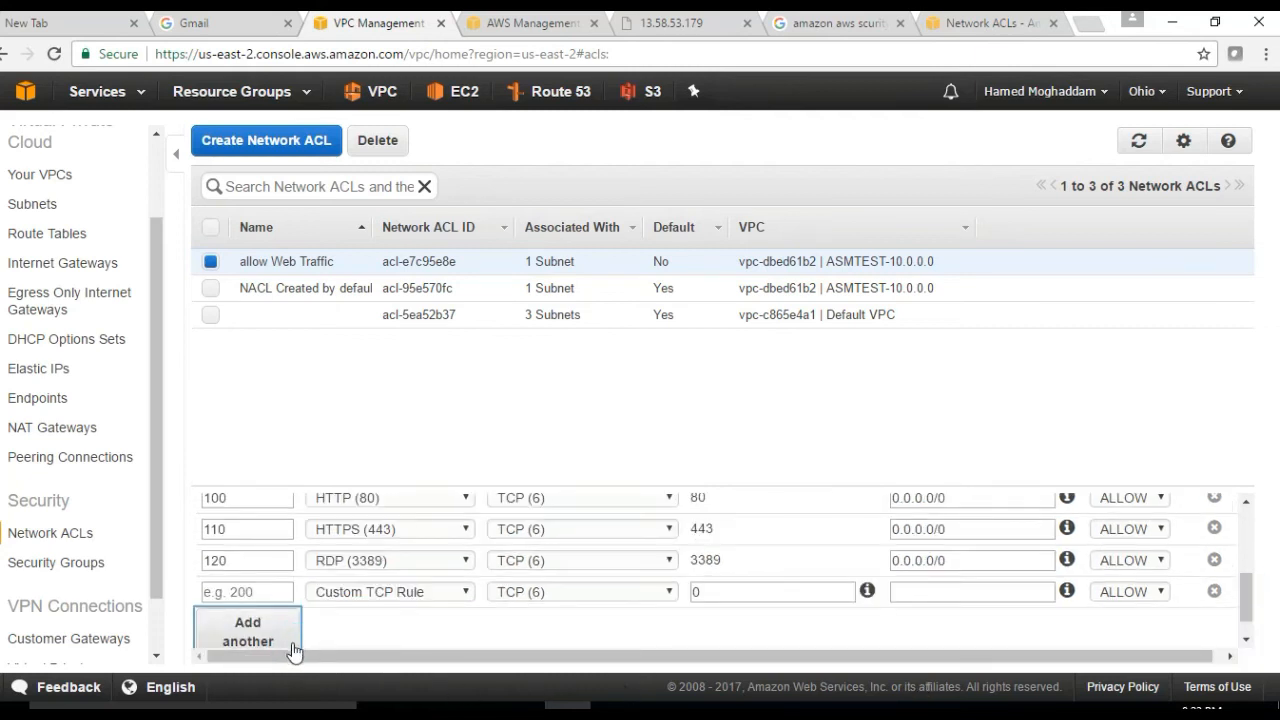
{"action": "left_click", "coordinate": [293, 651]}
{"action": "left_click", "coordinate": [262, 591]}
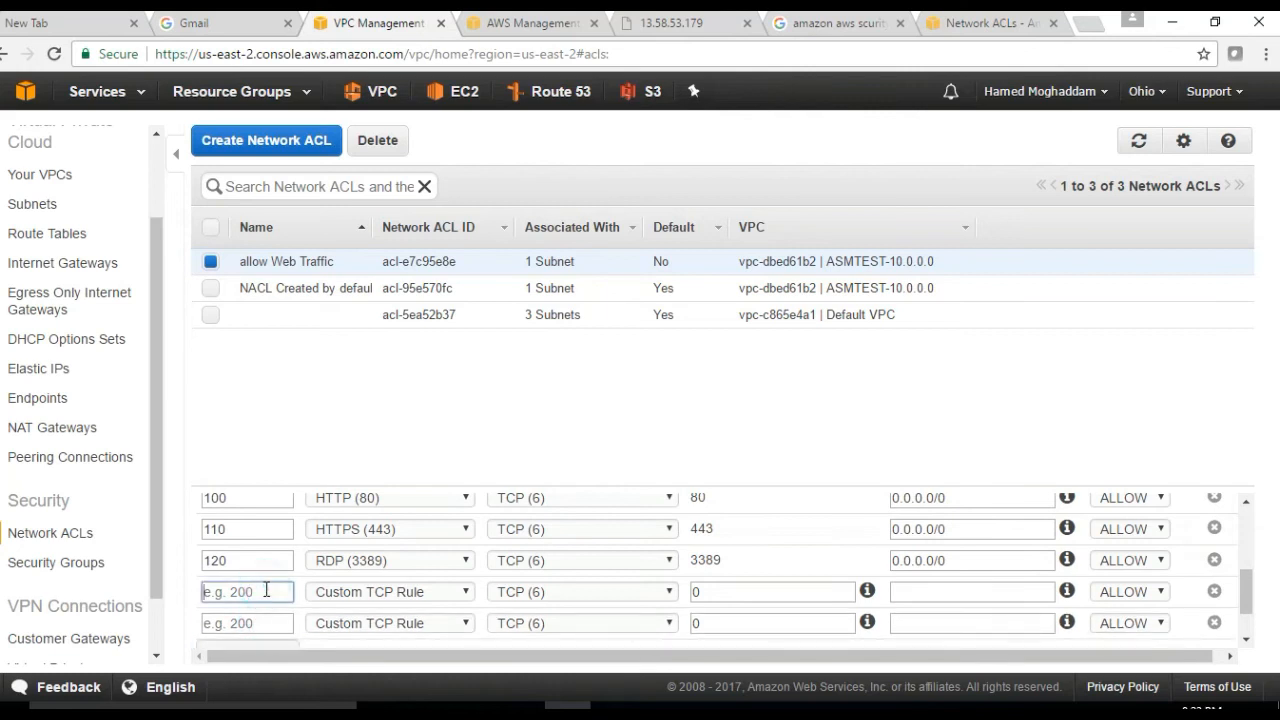
{"action": "type", "text": "130"}
{"action": "left_click", "coordinate": [700, 592]}
{"action": "double_click", "coordinate": [697, 592]}
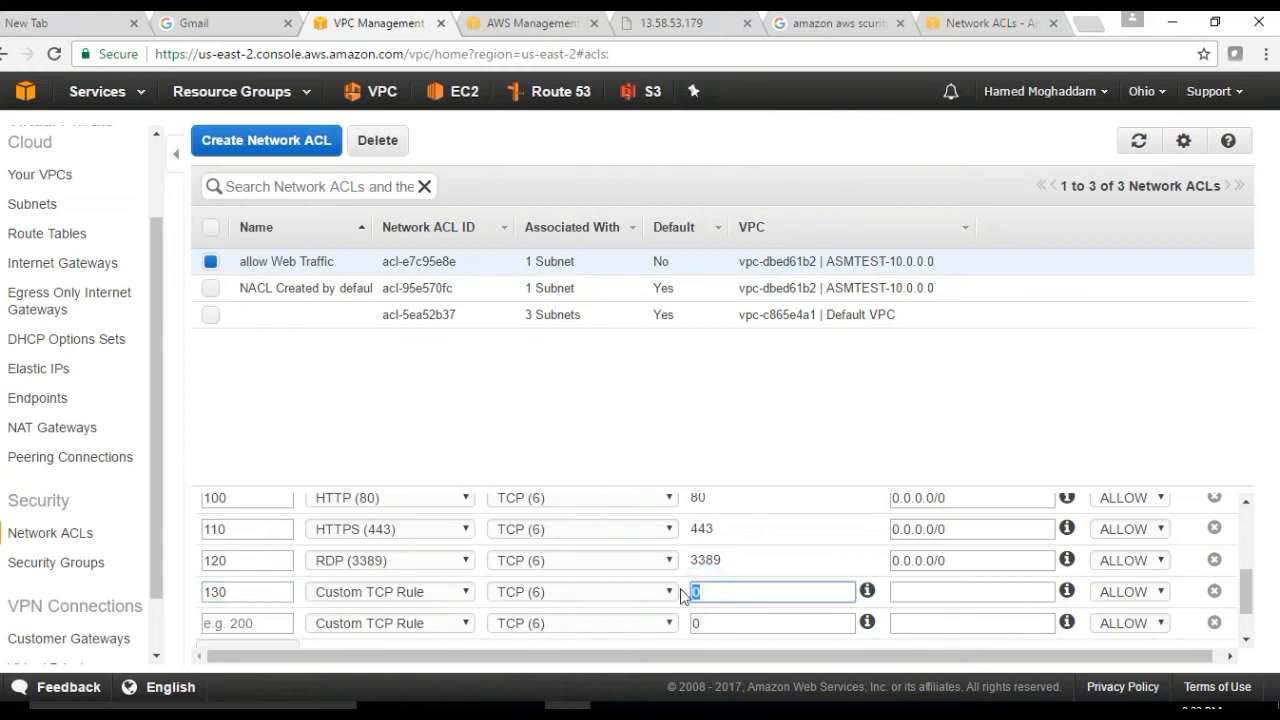
{"action": "key", "text": "ctrl+v"}
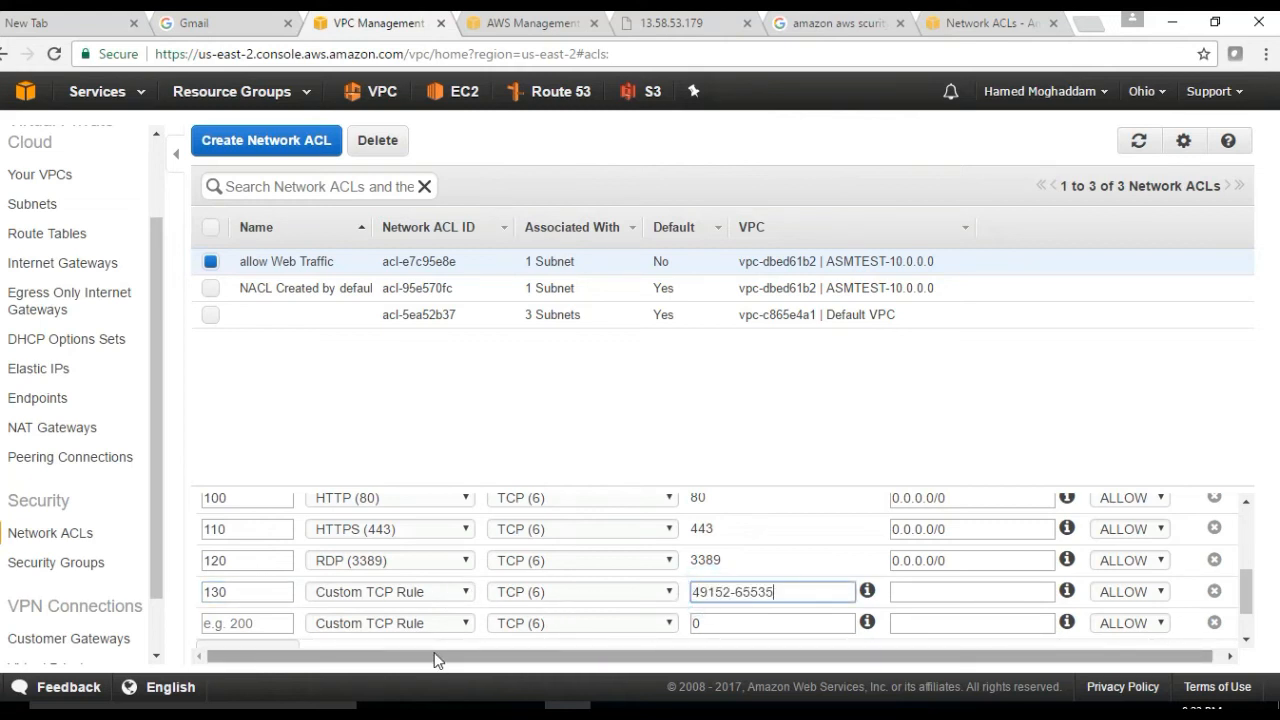
- Set outbound rule 130's destination to 0.0.0.0/0 and remove the surplus blank rule
{"action": "left_click", "coordinate": [901, 591]}
{"action": "type", "text": "0.0.0.0"}
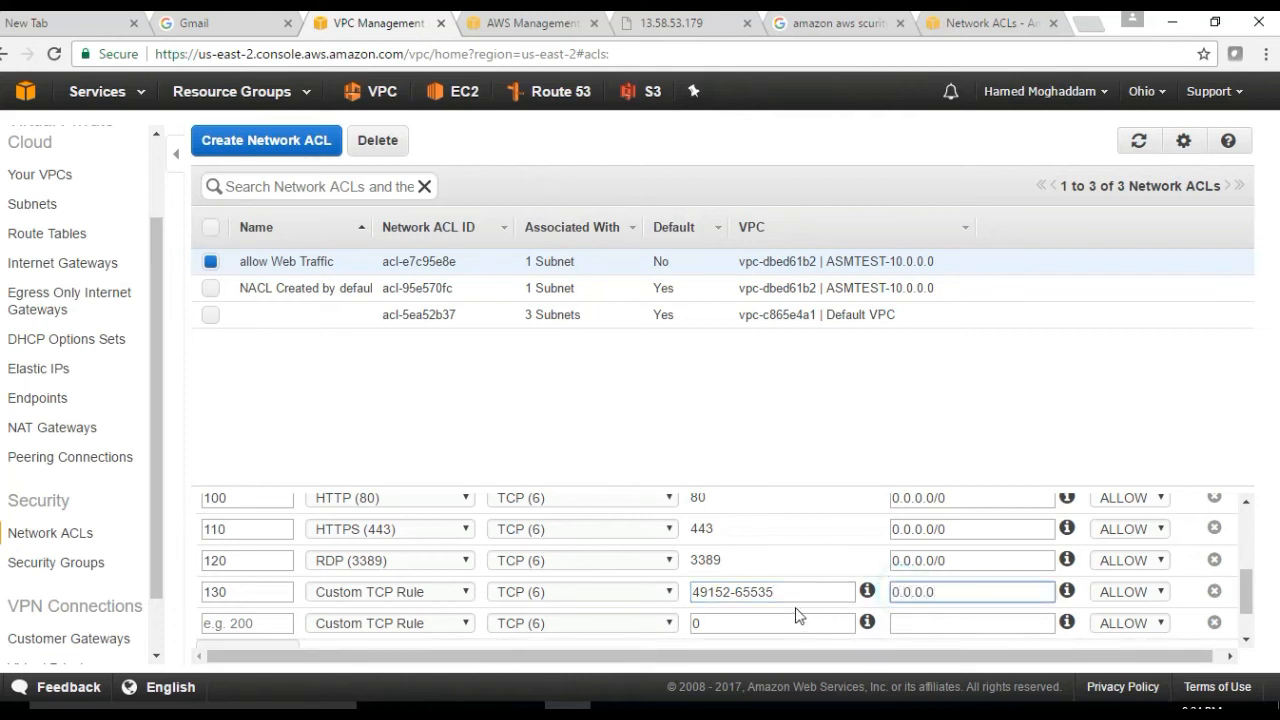
{"action": "type", "text": "/0"}
{"action": "left_click", "coordinate": [1214, 624]}
{"action": "left_click", "coordinate": [1247, 600]}
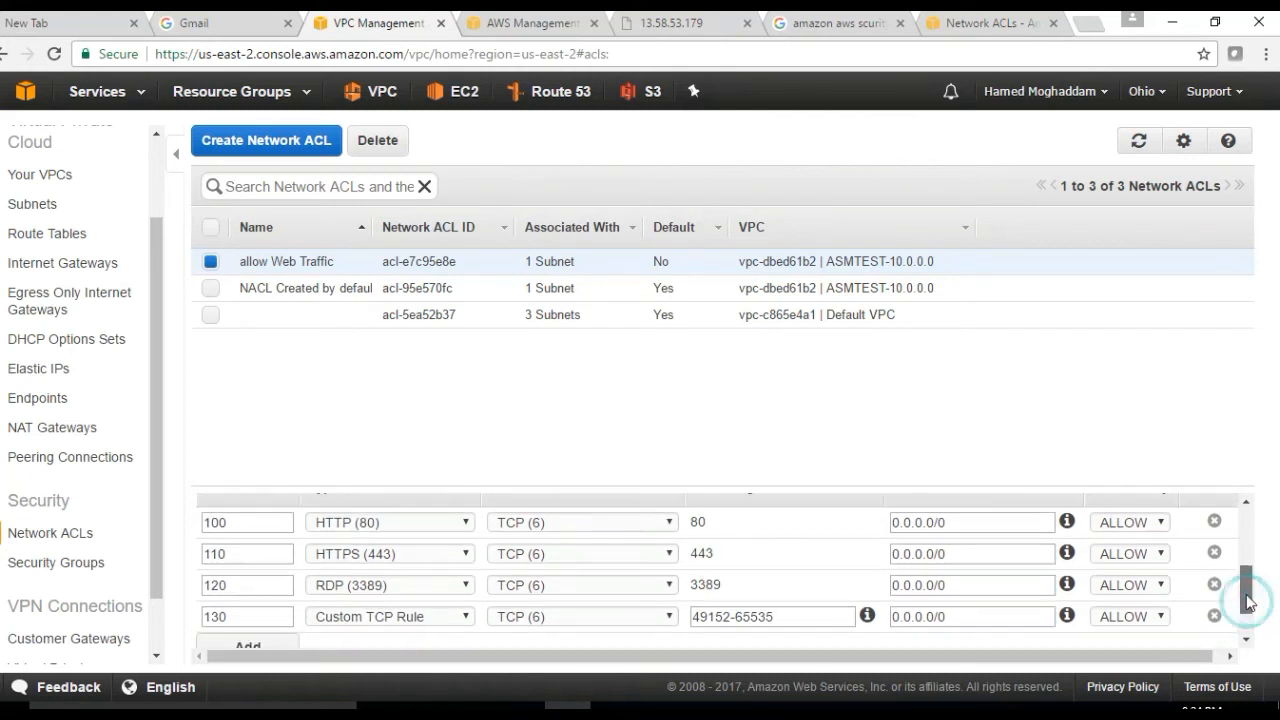
{"action": "scroll", "coordinate": [1247, 600], "scroll_direction": "down", "scroll_amount": 1}
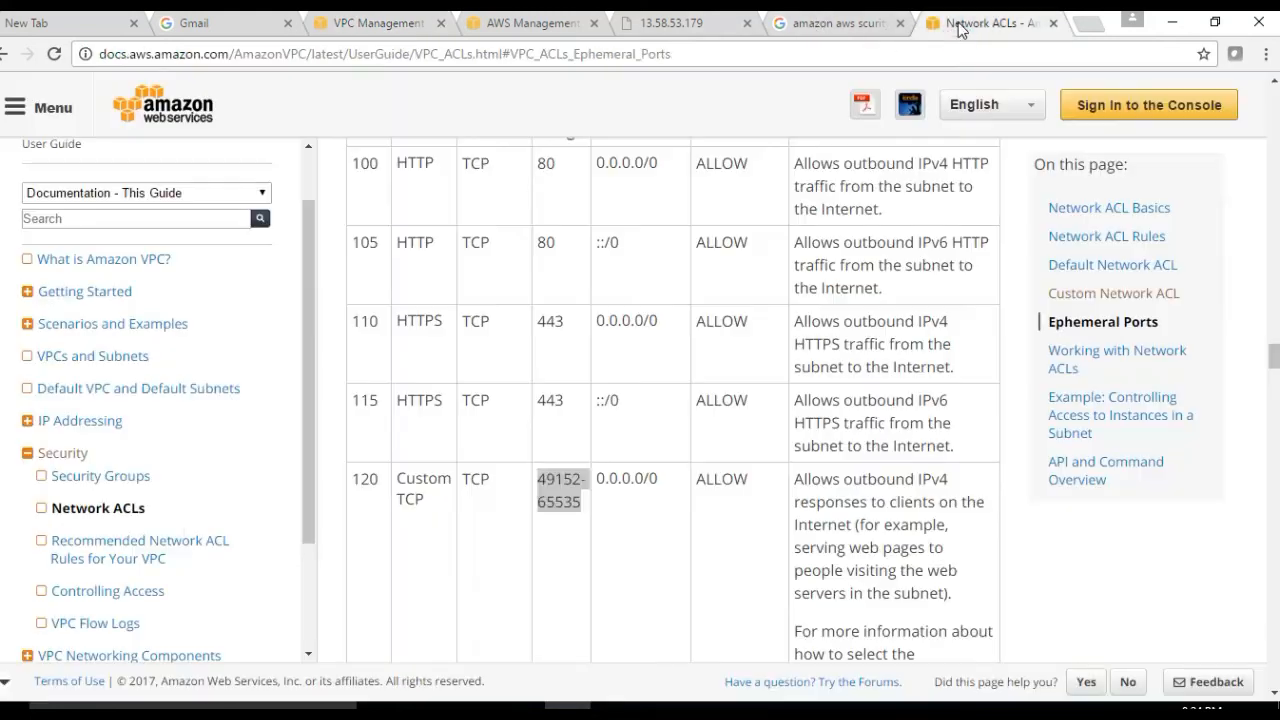
- Switch to the Network ACLs documentation and check the example's outbound Custom TCP rules 120 and 125, then leave the page
{"action": "left_click", "coordinate": [955, 24]}
{"action": "scroll", "coordinate": [908, 614], "scroll_direction": "down", "scroll_amount": 2}
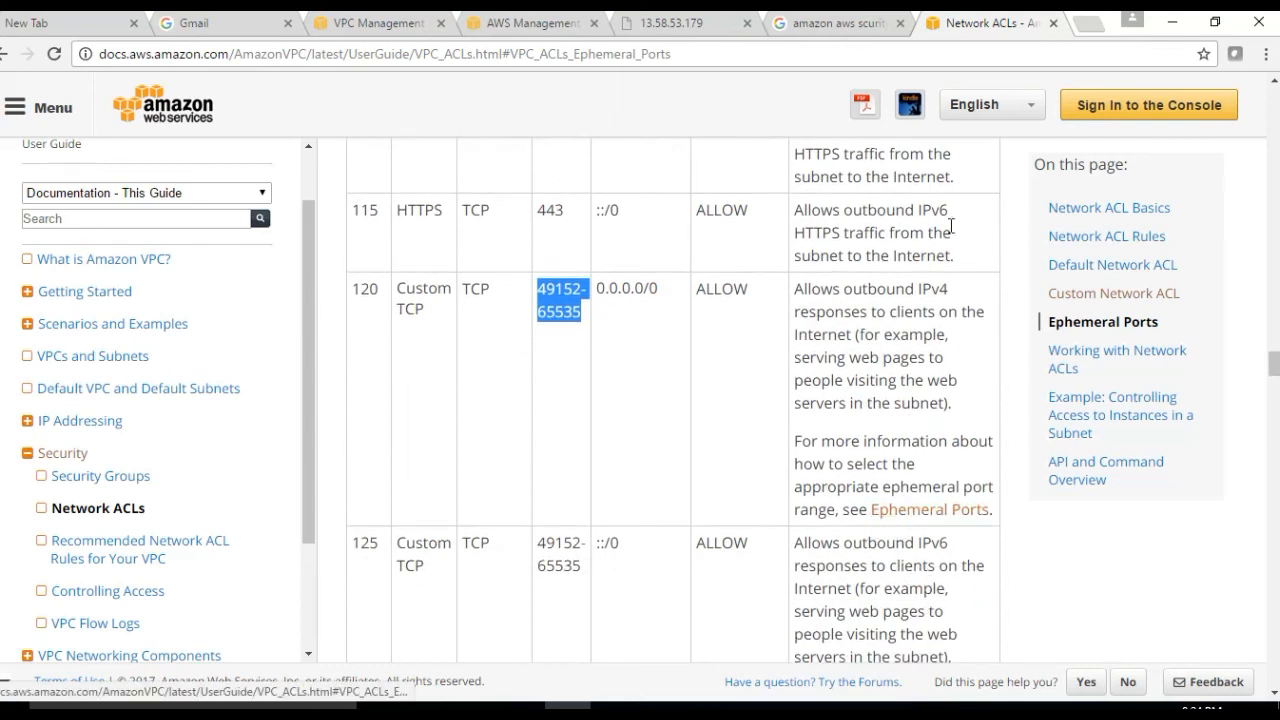
{"action": "left_click", "coordinate": [513, 25]}
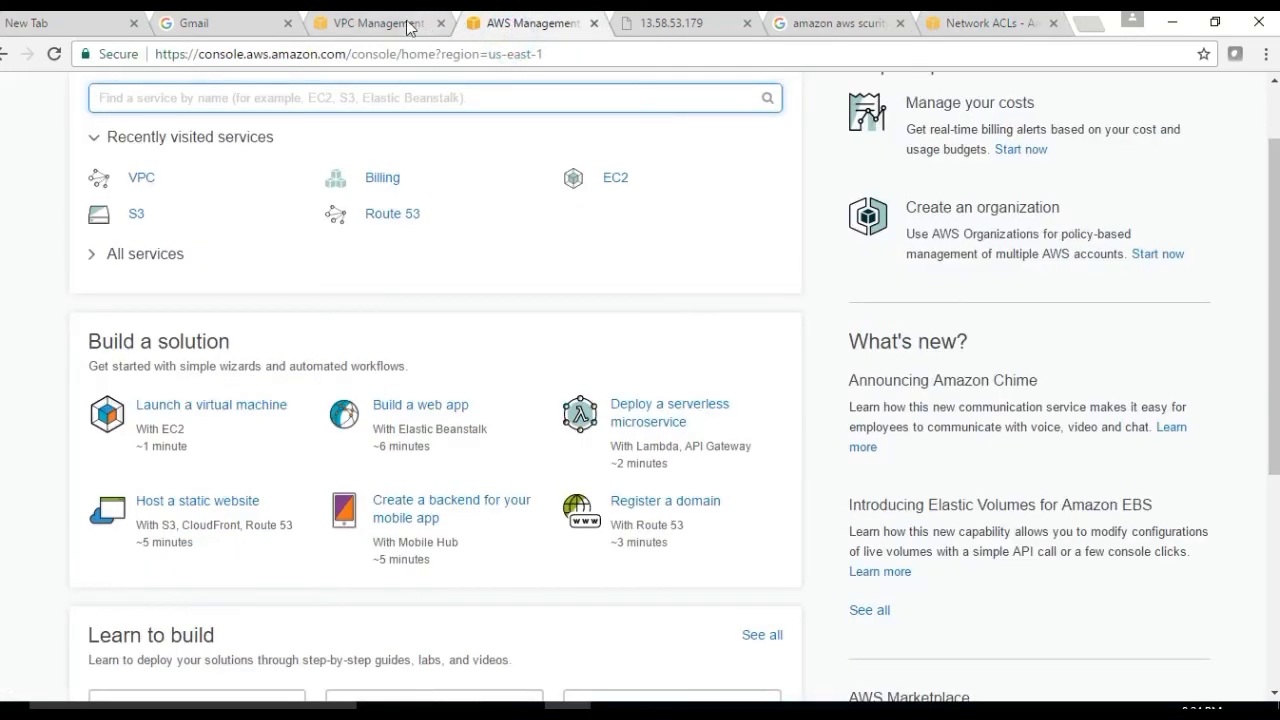
- Switch back to the VPC console, save the allow Web Traffic ACL's outbound rules, and review the saved list
{"action": "left_click", "coordinate": [362, 23]}
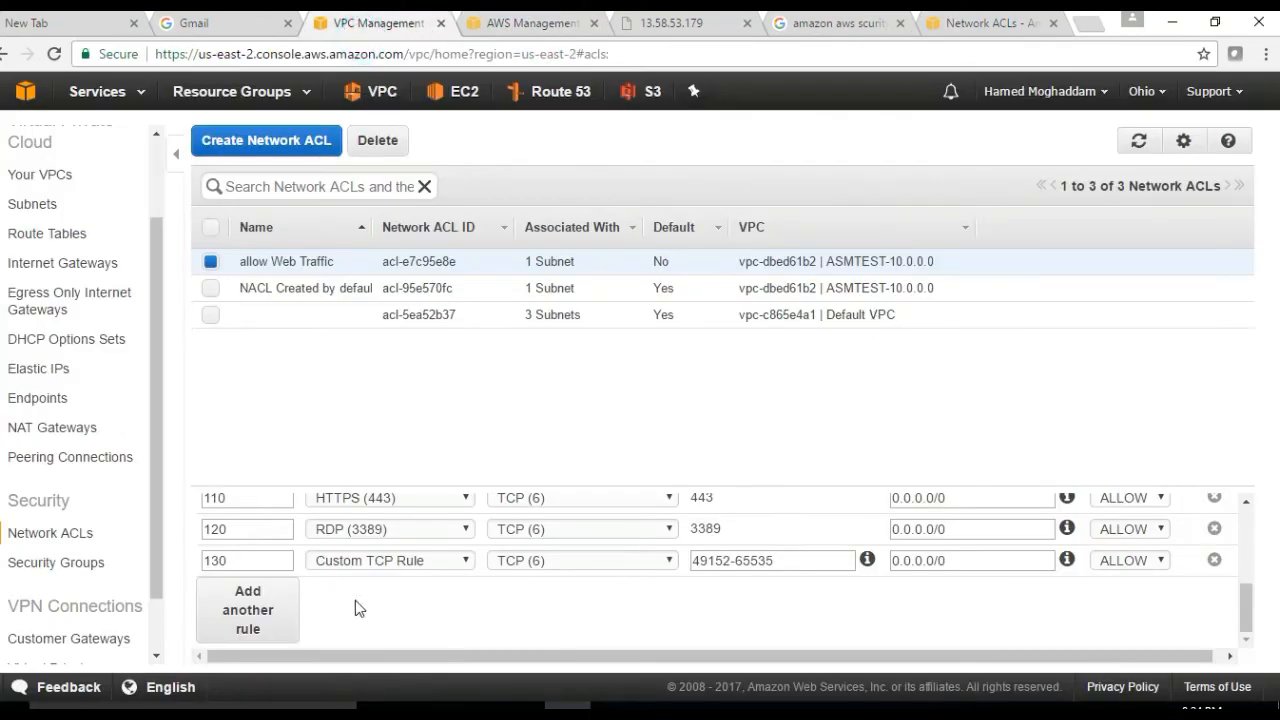
{"action": "scroll", "coordinate": [355, 600], "scroll_direction": "up", "scroll_amount": 3}
{"action": "left_click", "coordinate": [299, 566]}
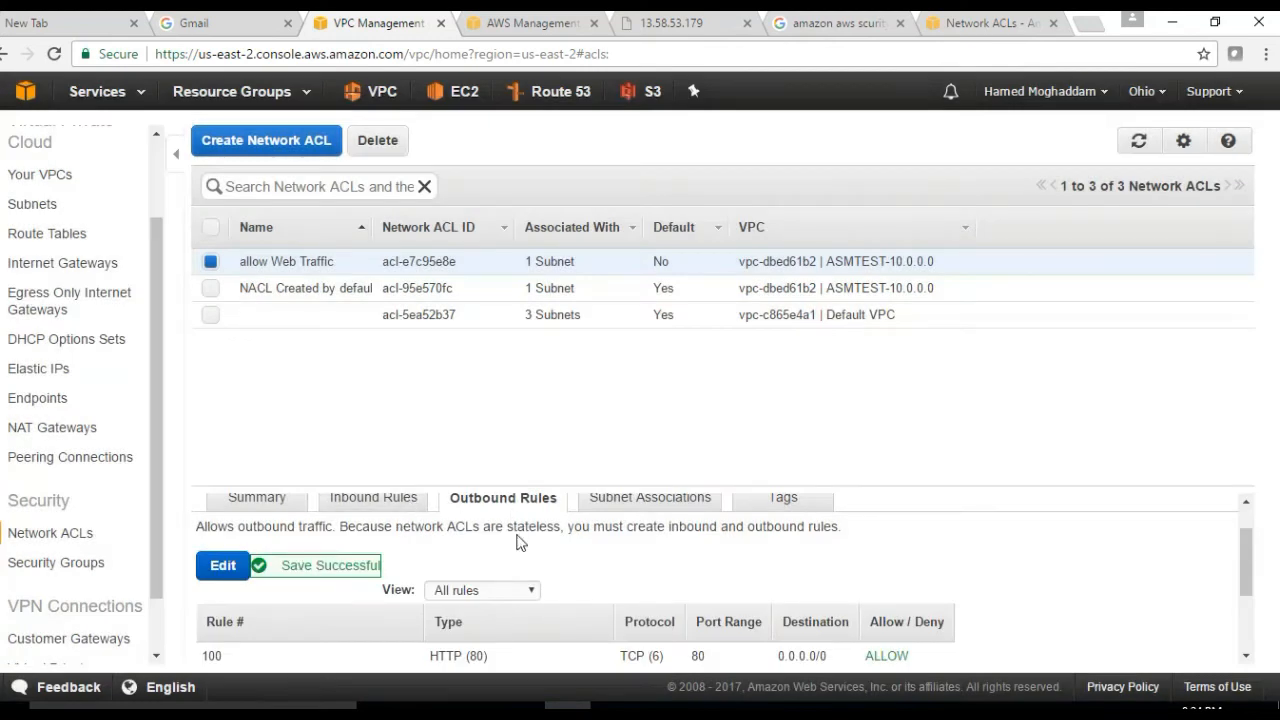
{"action": "scroll", "coordinate": [532, 580], "scroll_direction": "down", "scroll_amount": 3}
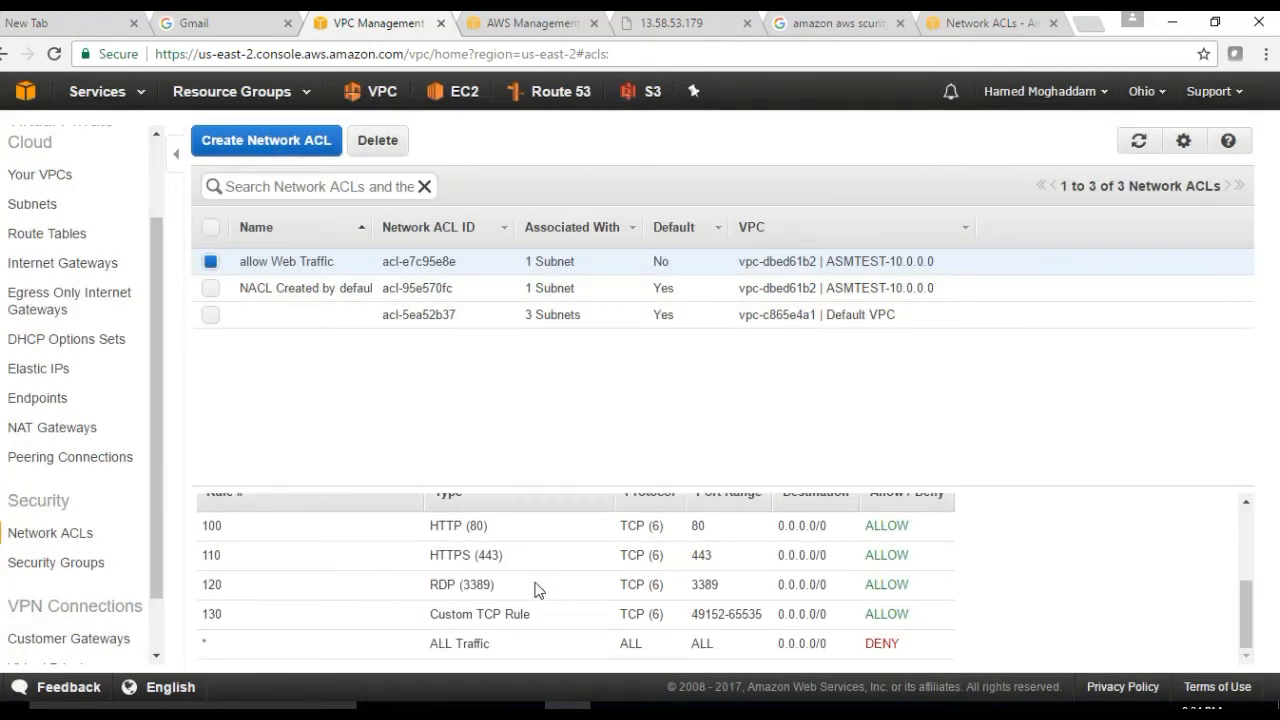
- Open the allow Web Traffic ACL's inbound rules for editing and add a new rule numbered 120
{"action": "scroll", "coordinate": [534, 590], "scroll_direction": "up", "scroll_amount": 3}
{"action": "left_click", "coordinate": [386, 556]}
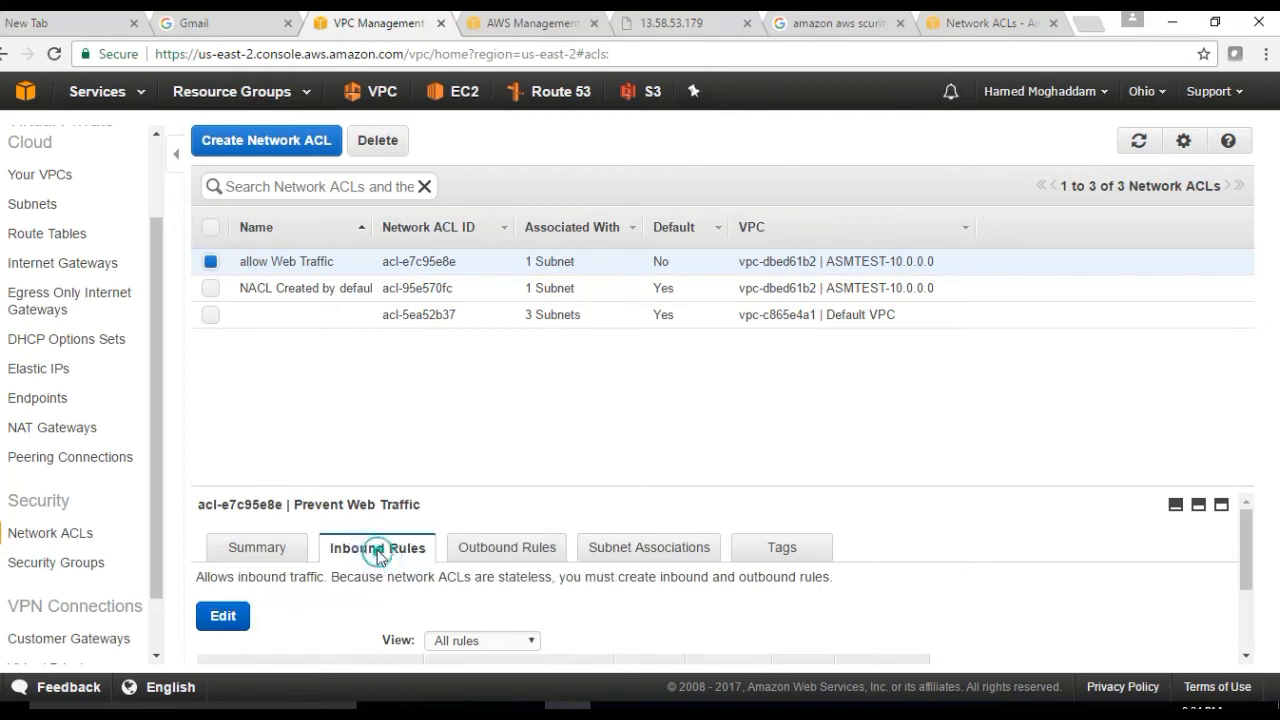
{"action": "scroll", "coordinate": [389, 560], "scroll_direction": "down", "scroll_amount": 2}
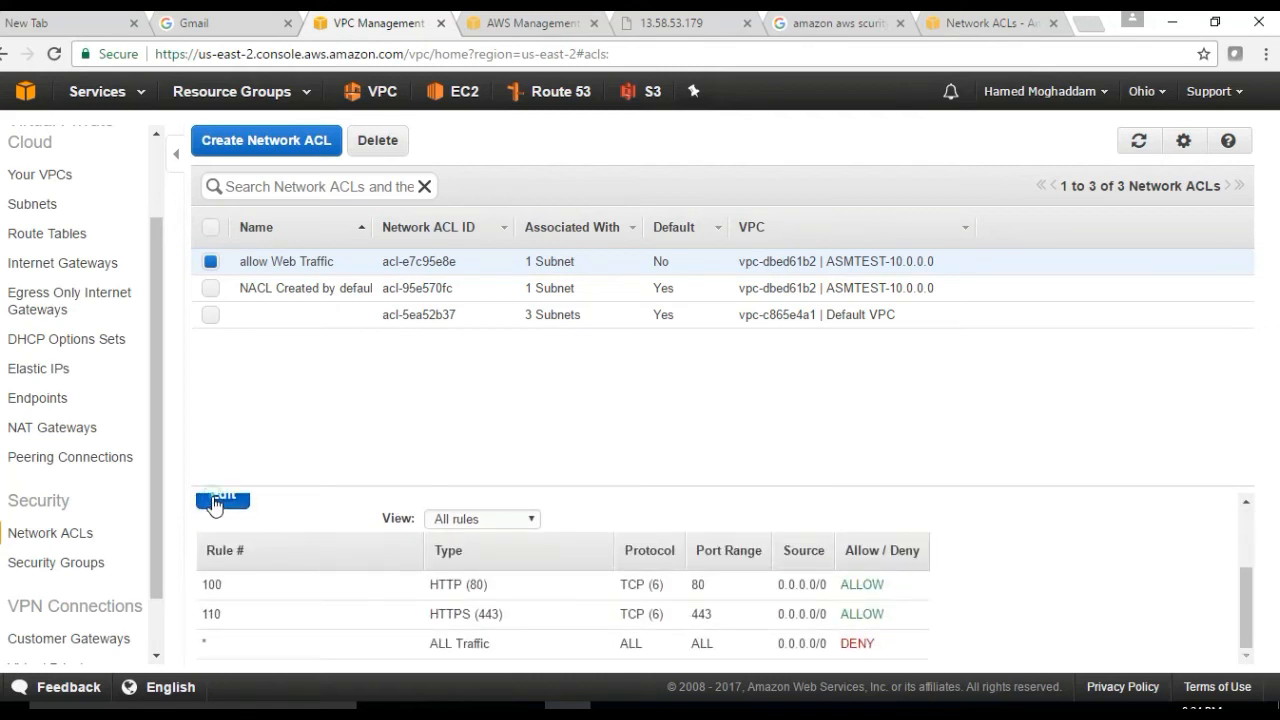
{"action": "left_click", "coordinate": [214, 498]}
{"action": "left_click", "coordinate": [262, 646]}
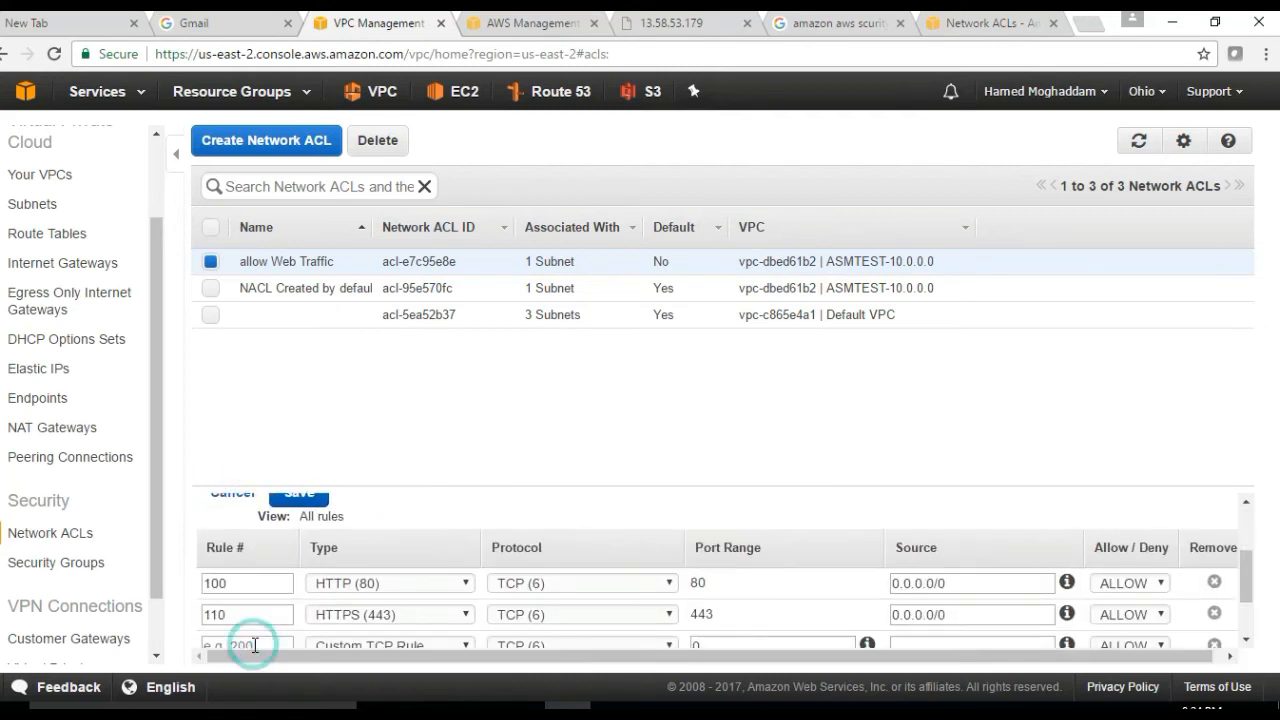
{"action": "left_click", "coordinate": [242, 637]}
{"action": "type", "text": "120"}
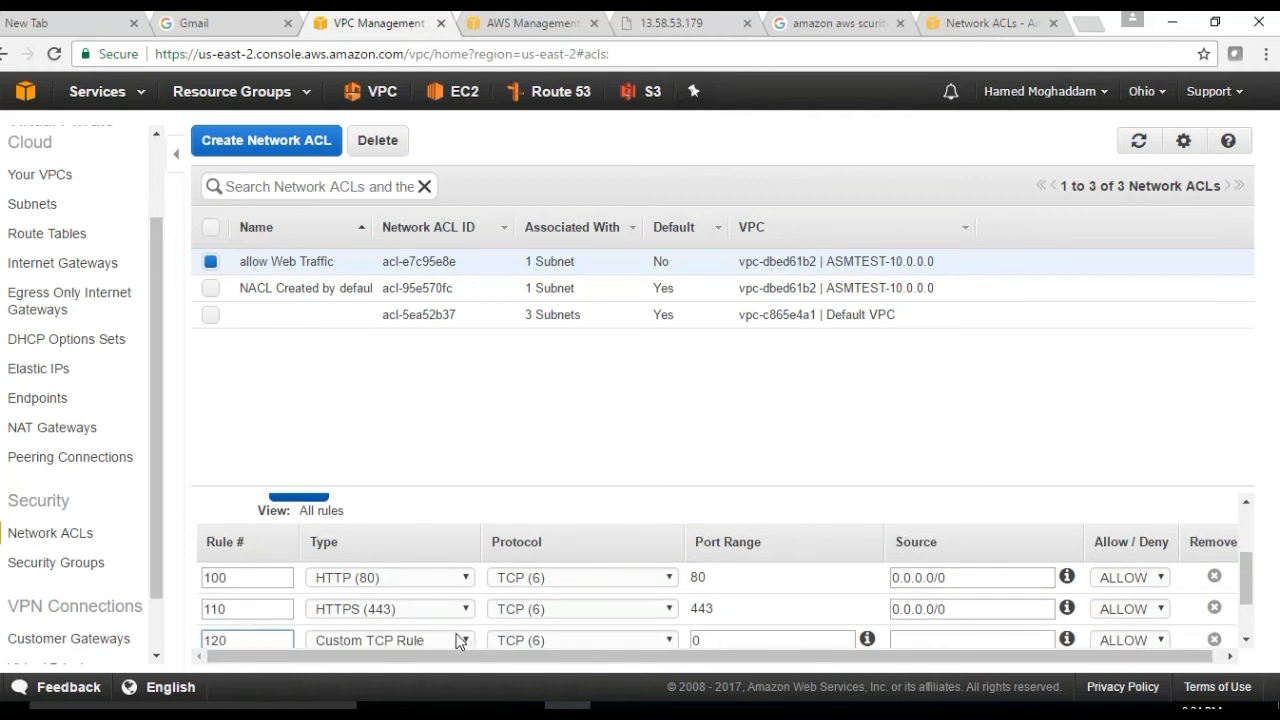
- Set inbound rule 120 to type RDP (3389) with source 0.0.0.0/0
{"action": "left_click", "coordinate": [459, 640]}
{"action": "left_click", "coordinate": [466, 491]}
{"action": "left_click_drag", "start_coordinate": [466, 489], "coordinate": [465, 574]}
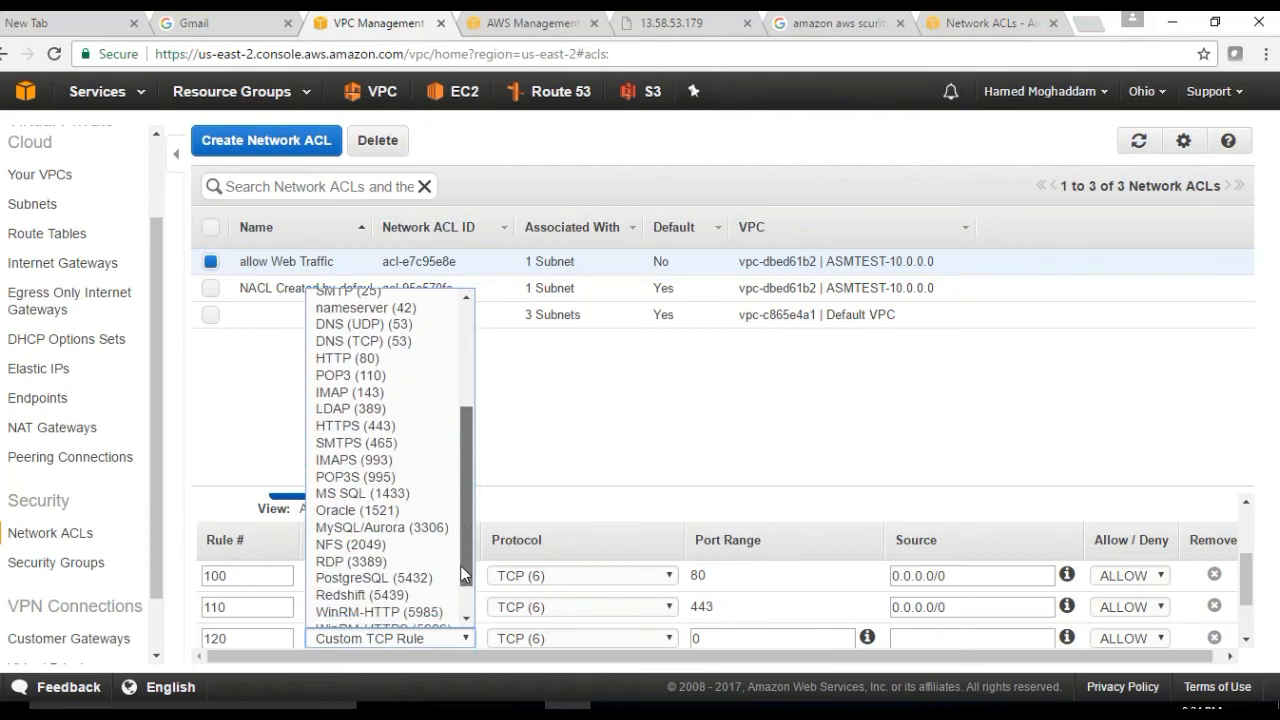
{"action": "left_click", "coordinate": [396, 562]}
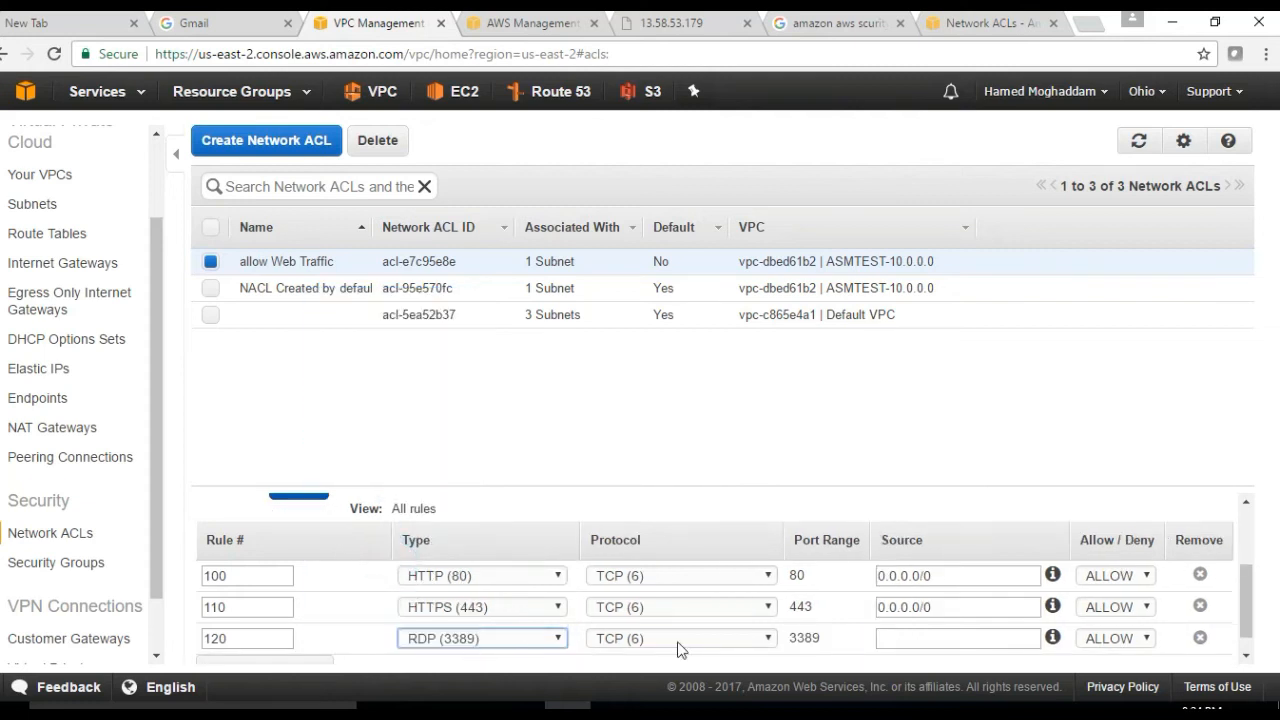
{"action": "left_click", "coordinate": [886, 639]}
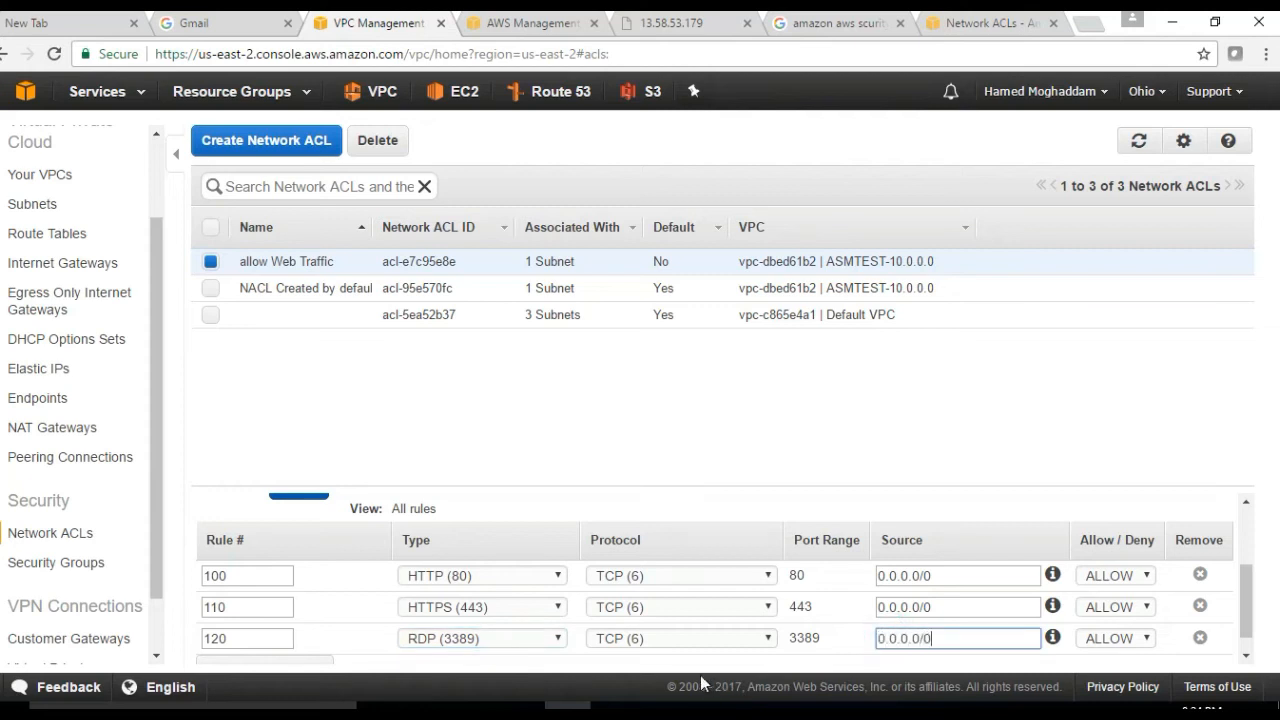
{"action": "scroll", "coordinate": [1246, 600], "scroll_direction": "down", "scroll_amount": 1}
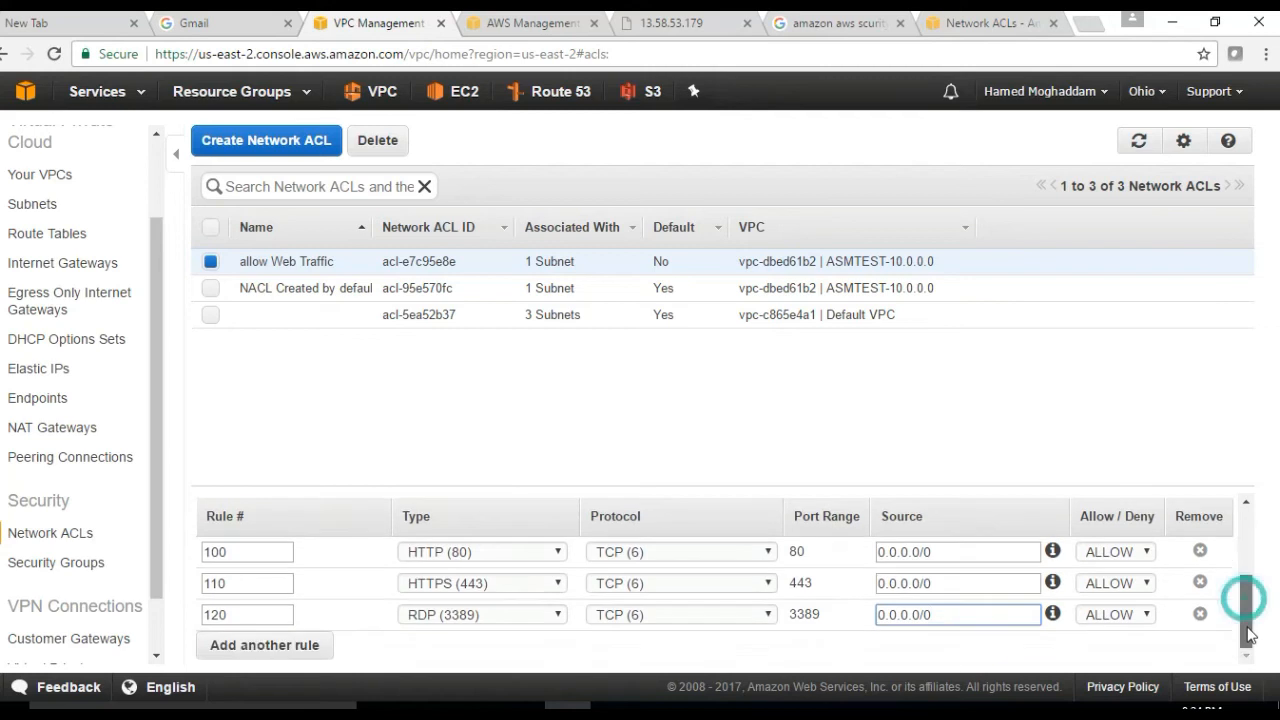
{"action": "left_click", "coordinate": [285, 645]}
{"action": "type", "text": "130"}
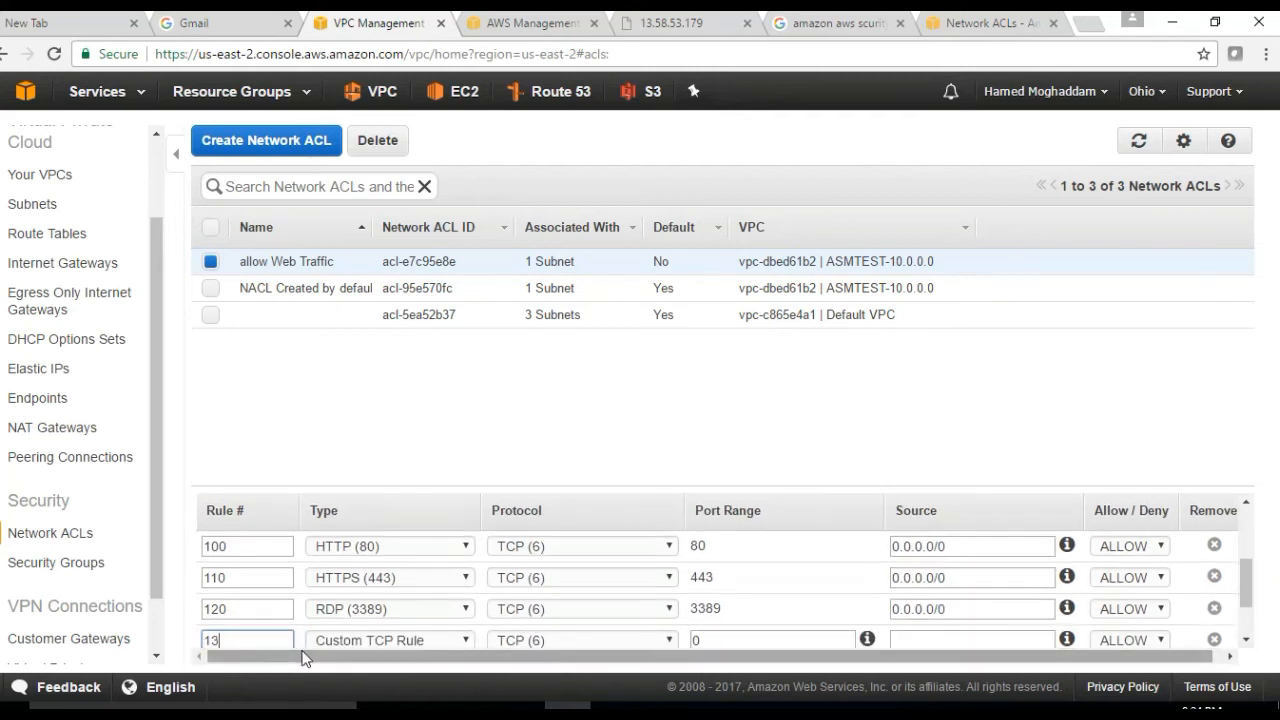
{"action": "double_click", "coordinate": [703, 638]}
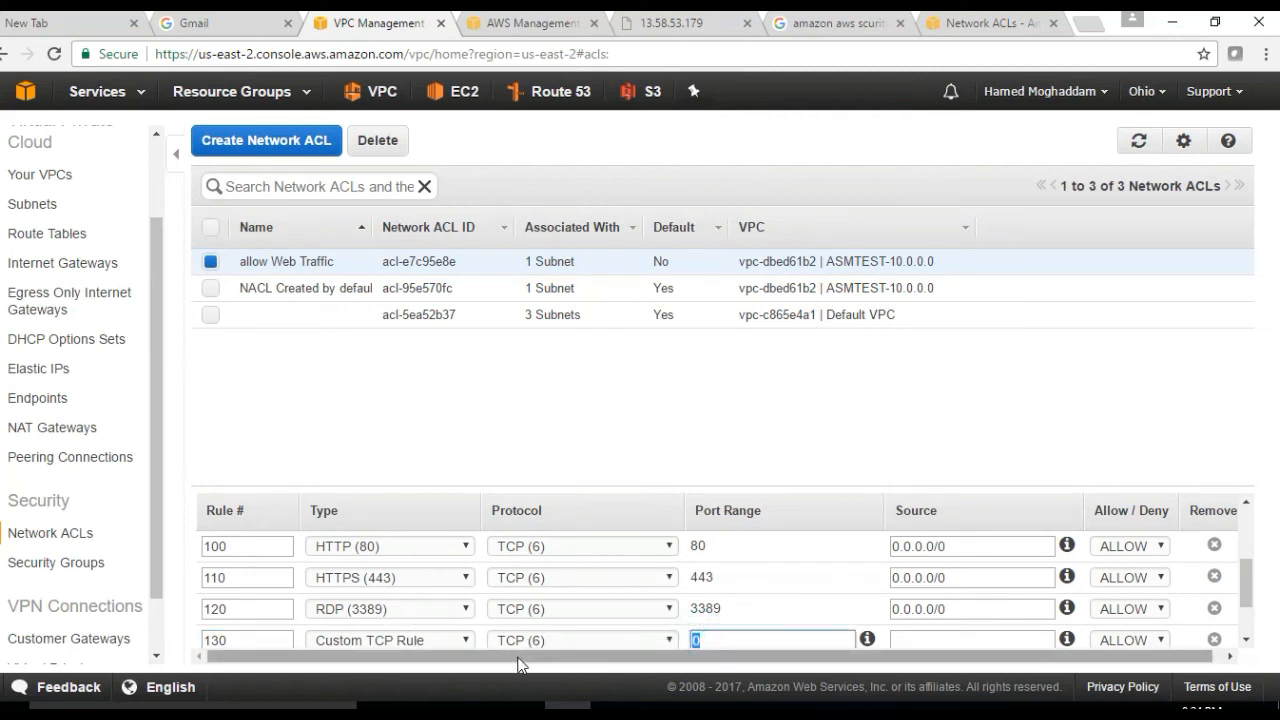
{"action": "key", "text": "ctrl+v"}
{"action": "left_click", "coordinate": [995, 638]}
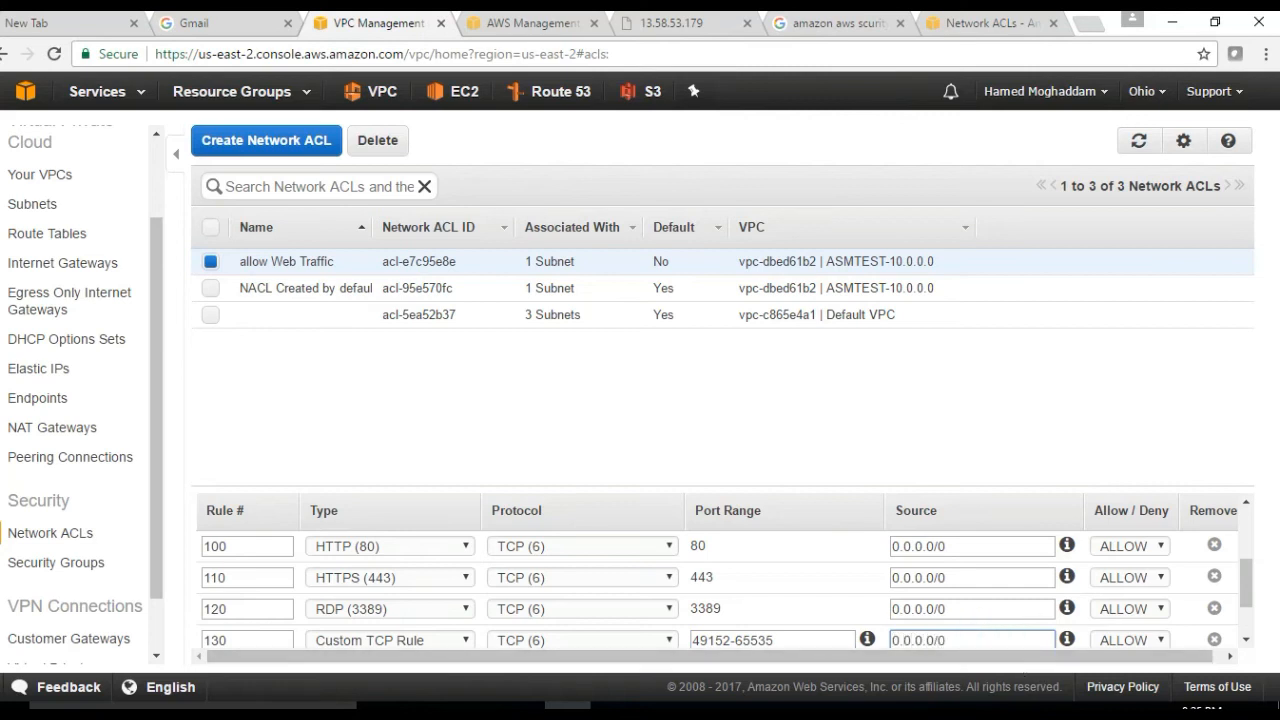
{"action": "left_click_drag", "start_coordinate": [1247, 585], "coordinate": [1247, 540]}
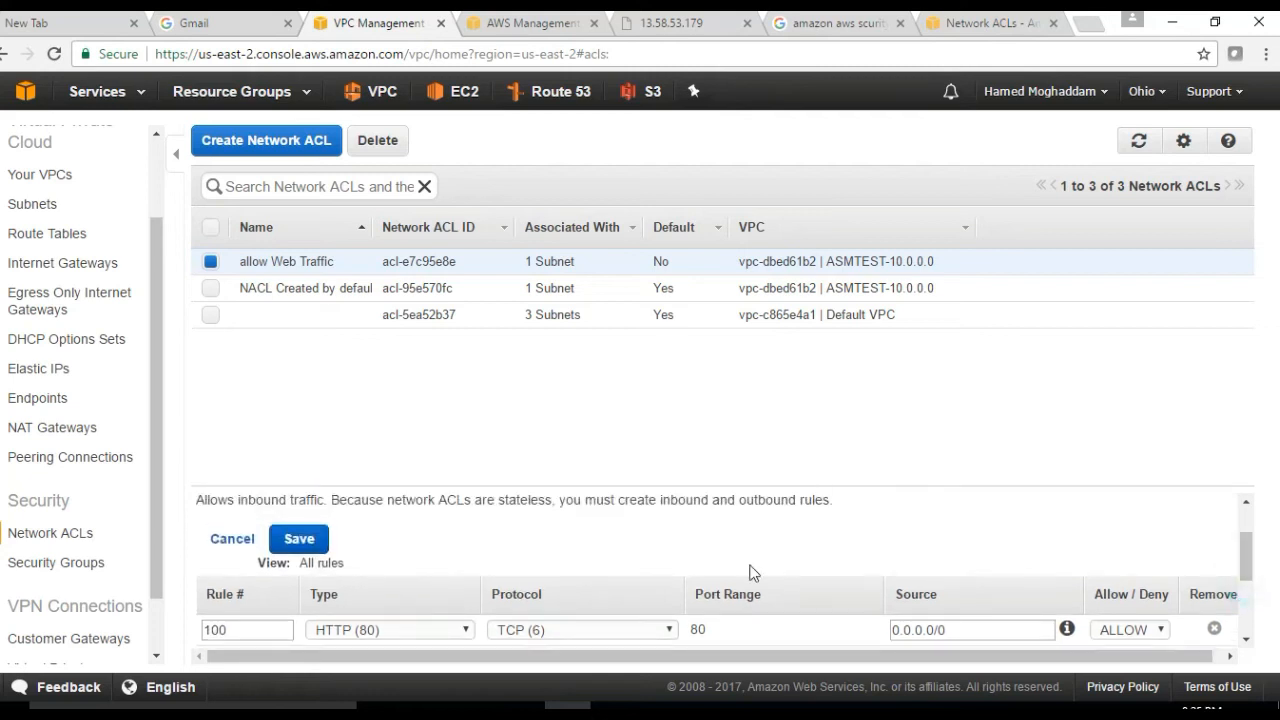
{"action": "left_click", "coordinate": [318, 550]}
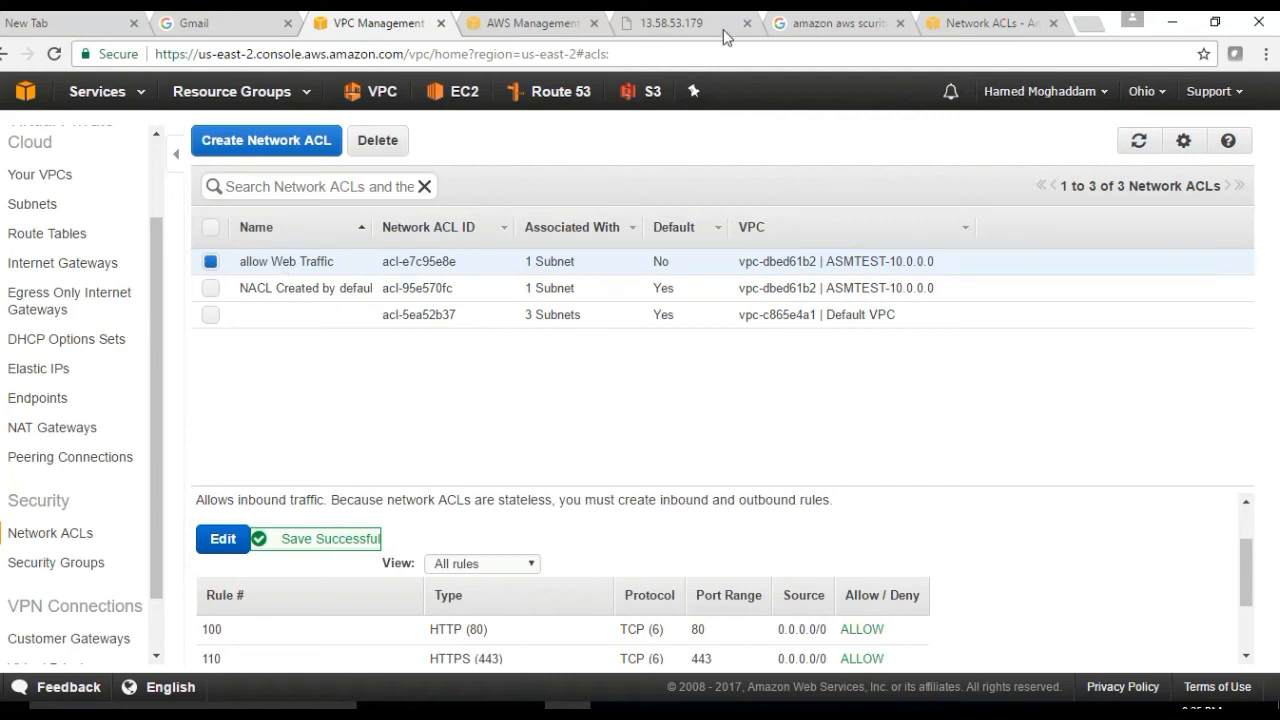
- Reload the web server page at 13.58.53.179 to test whether the site can be reached
{"action": "left_click", "coordinate": [690, 24]}
{"action": "left_click", "coordinate": [507, 54]}
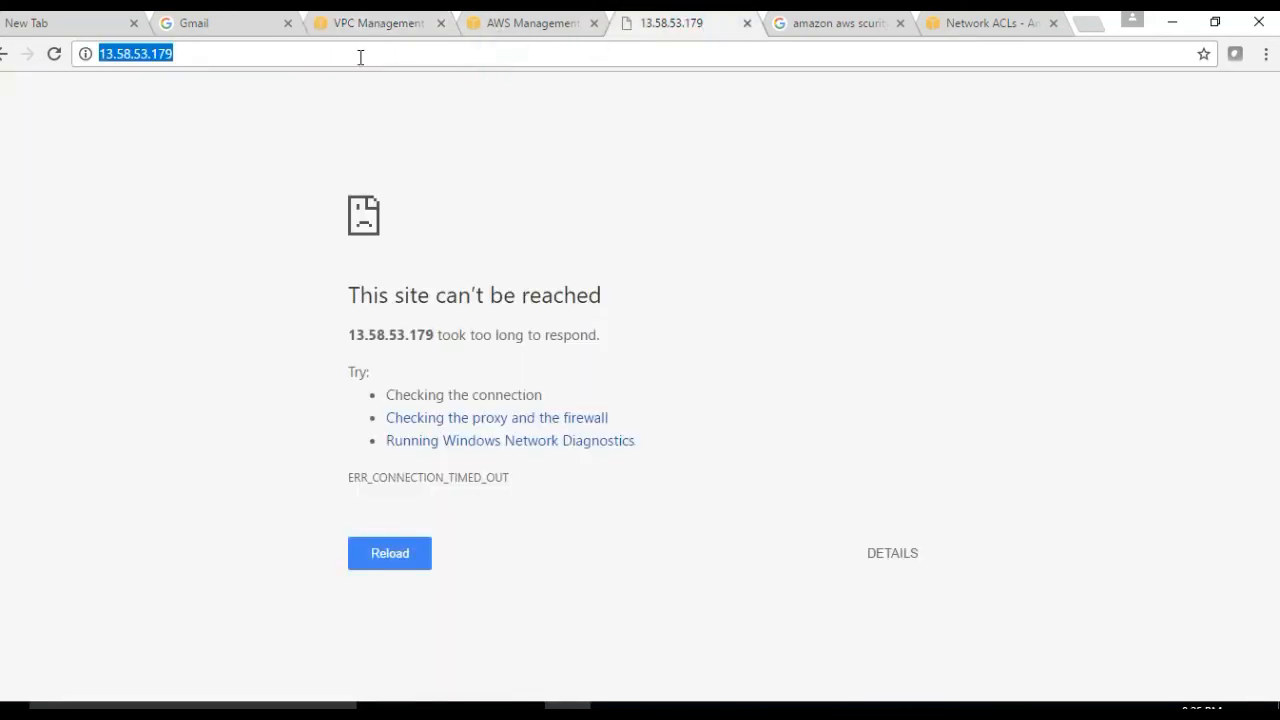
{"action": "key", "text": "Return"}
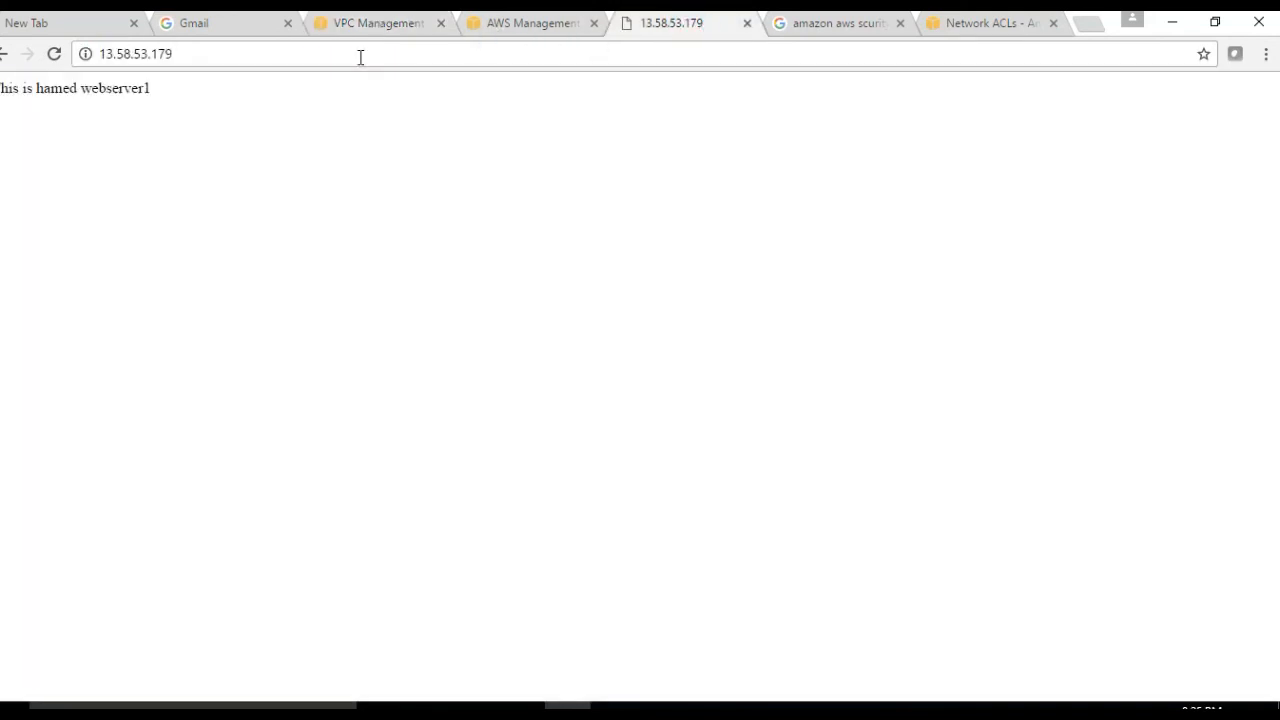
{"action": "left_click", "coordinate": [203, 57]}
{"action": "left_click", "coordinate": [157, 136]}
- Switch to the PowerPoint presentation, highlight the Network ACL slide's points on subnet level and default NACL association, and minimize it
{"action": "left_click", "coordinate": [847, 706]}
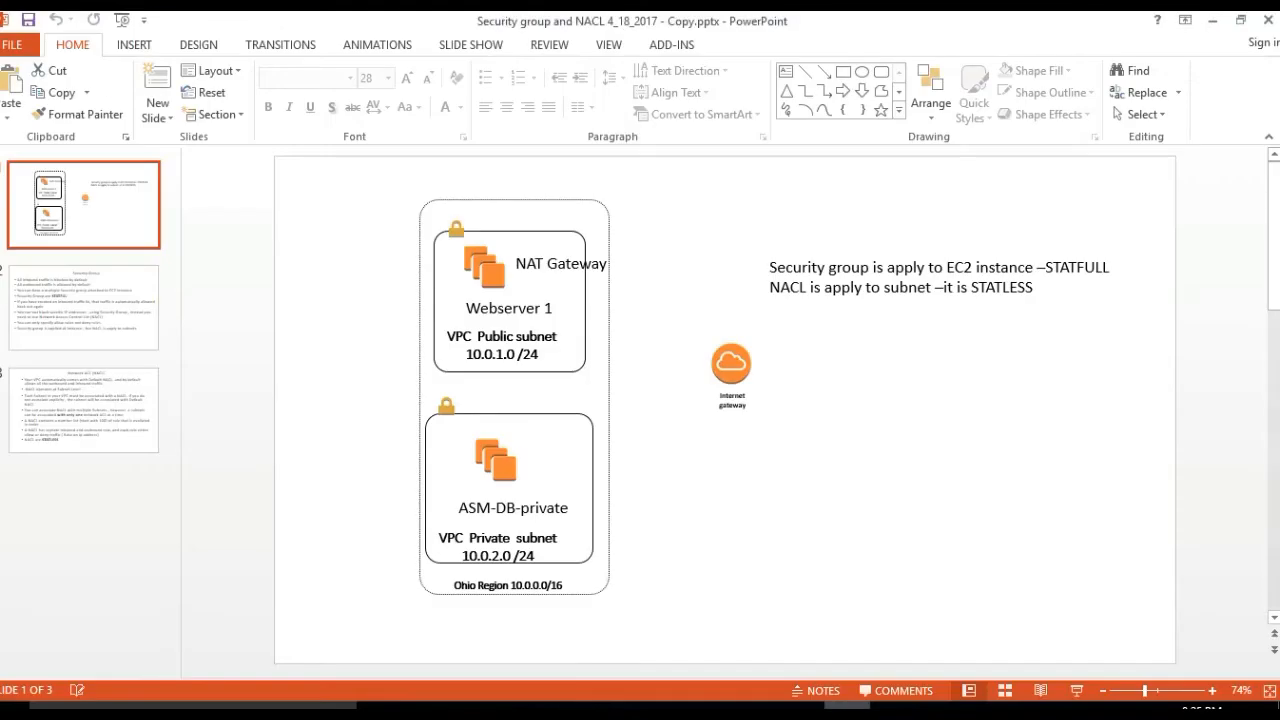
{"action": "left_click", "coordinate": [130, 415]}
{"action": "left_click_drag", "start_coordinate": [373, 290], "coordinate": [668, 298]}
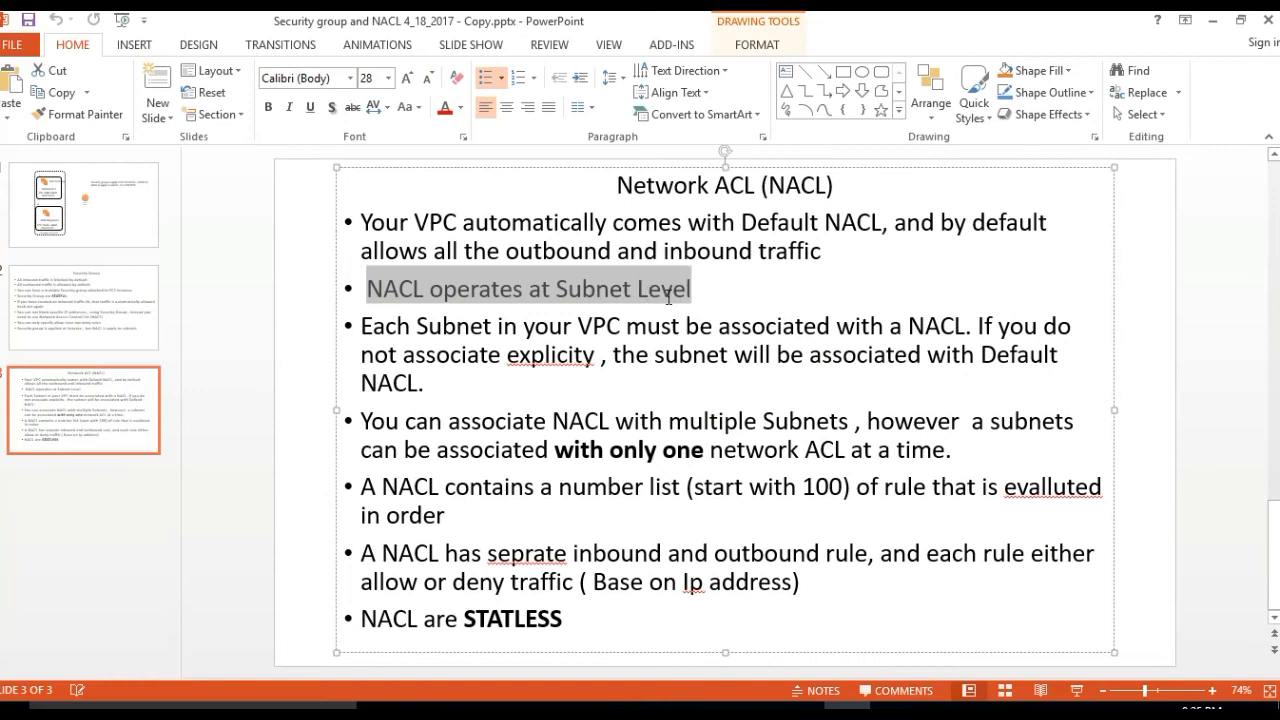
{"action": "left_click_drag", "start_coordinate": [361, 327], "coordinate": [1075, 330]}
{"action": "left_click_drag", "start_coordinate": [660, 357], "coordinate": [1021, 384]}
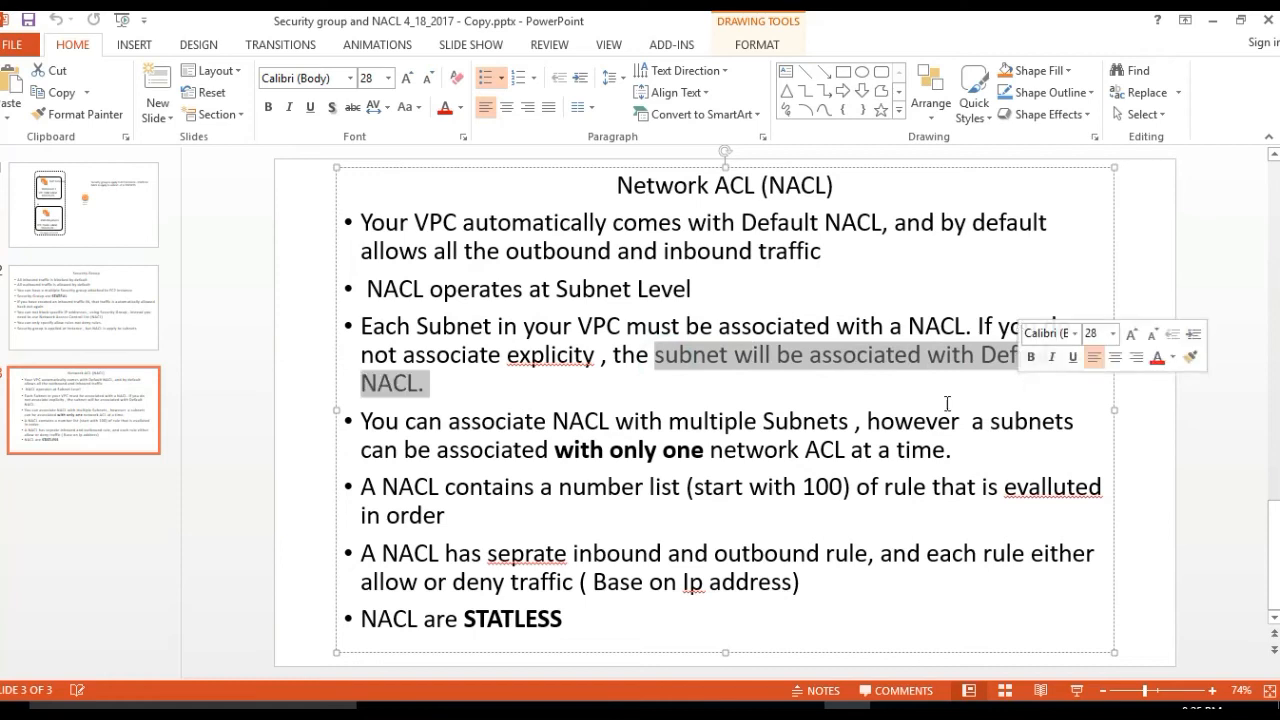
{"action": "left_click", "coordinate": [1211, 21]}
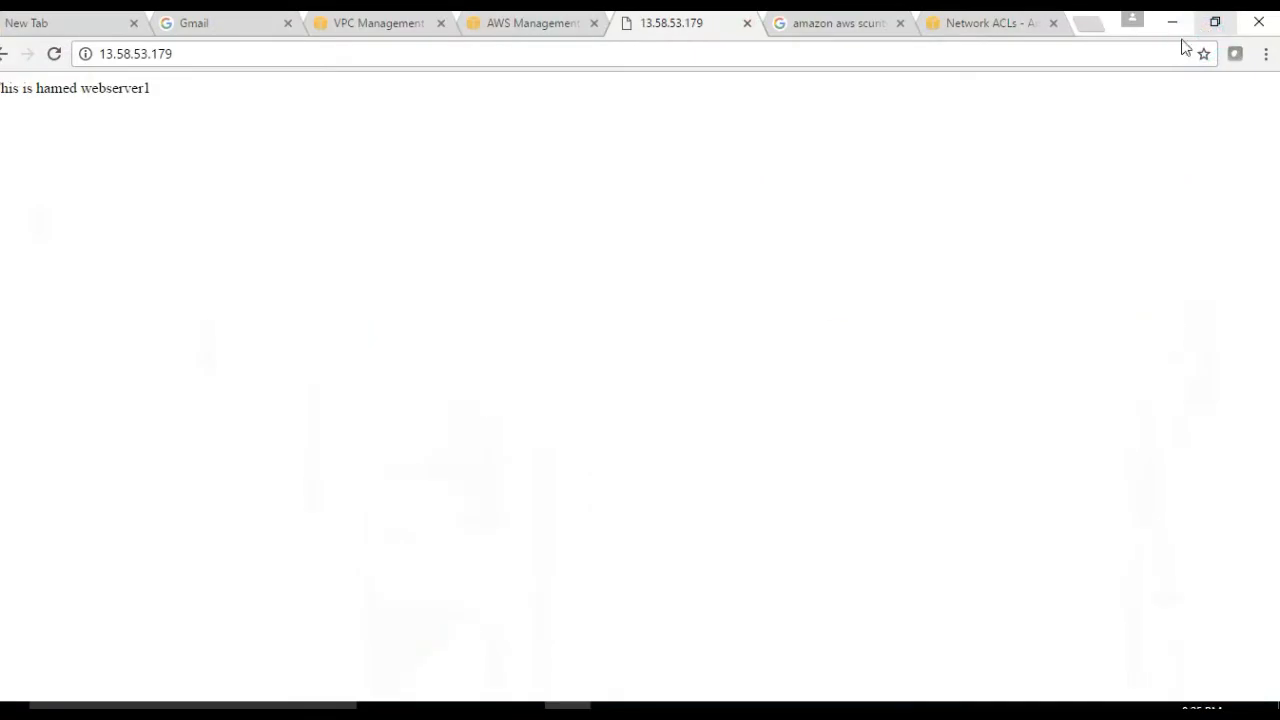
- Return to the VPC console, look over the ACL's inbound rules, and open the list of subnets
{"action": "left_click", "coordinate": [378, 23]}
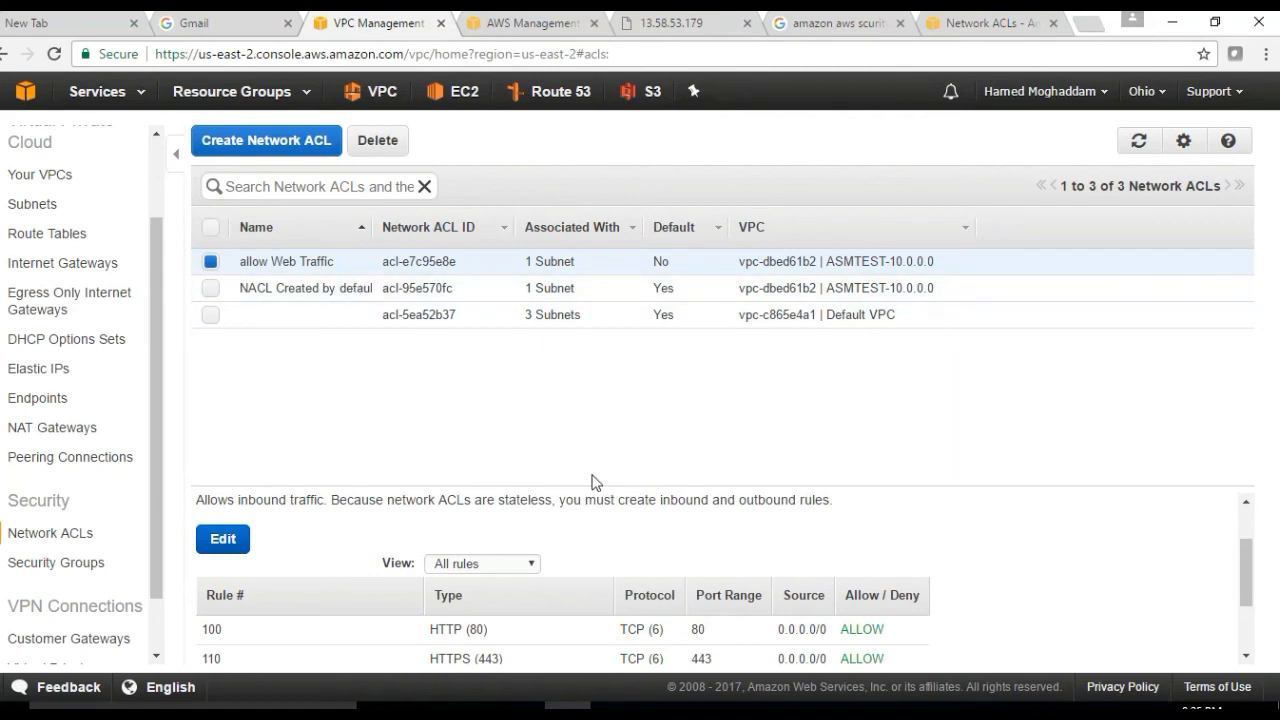
{"action": "scroll", "coordinate": [563, 588], "scroll_direction": "down", "scroll_amount": 2}
{"action": "scroll", "coordinate": [563, 590], "scroll_direction": "up", "scroll_amount": 4}
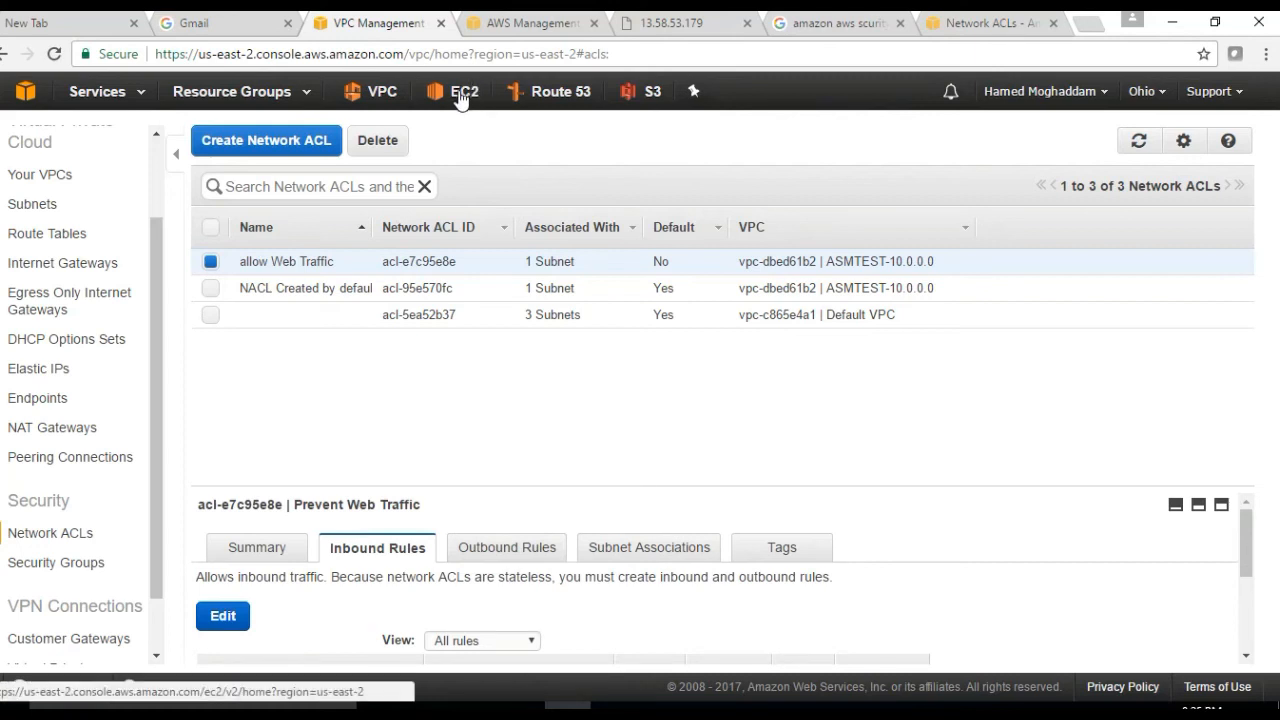
{"action": "left_click", "coordinate": [382, 95]}
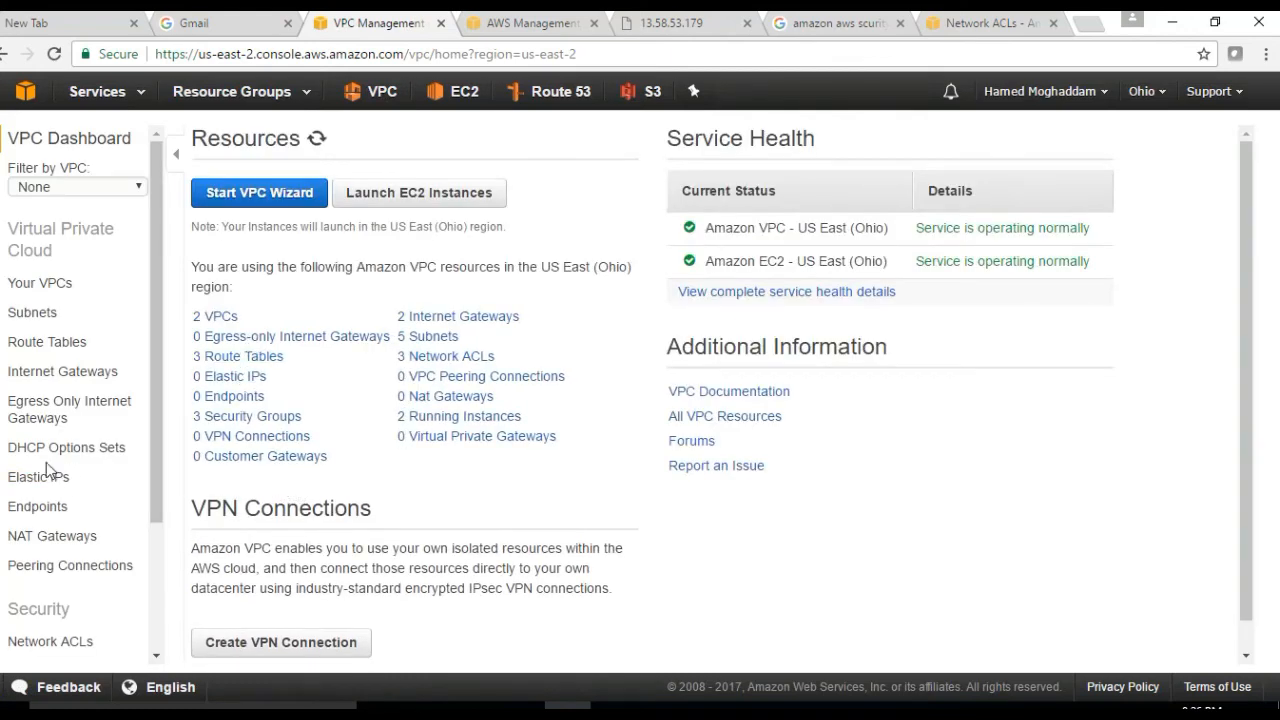
{"action": "left_click", "coordinate": [30, 312]}
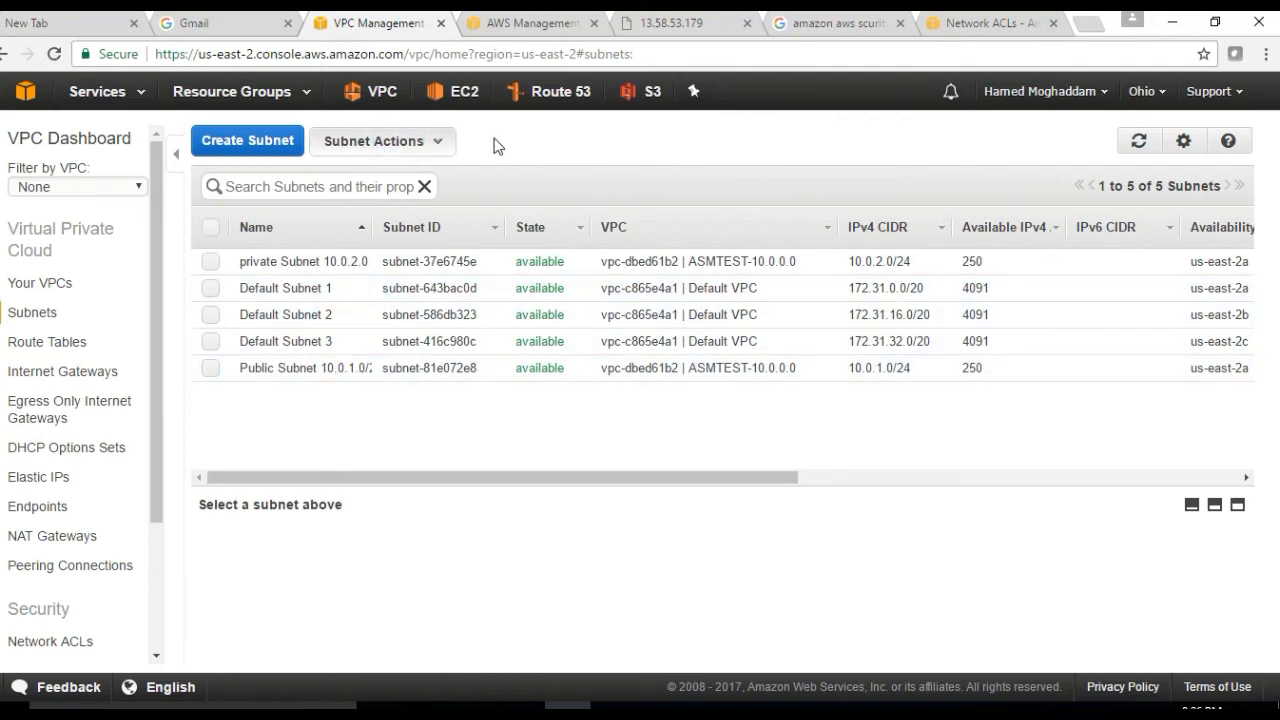
- Start a new subnet in the ASMTEST-10.0.0.0 VPC with name tag "Punlic Subnet 2 10.0.0.3.0/24" and availability zone us-east-2b
{"action": "left_click", "coordinate": [247, 140]}
{"action": "left_click", "coordinate": [588, 318]}
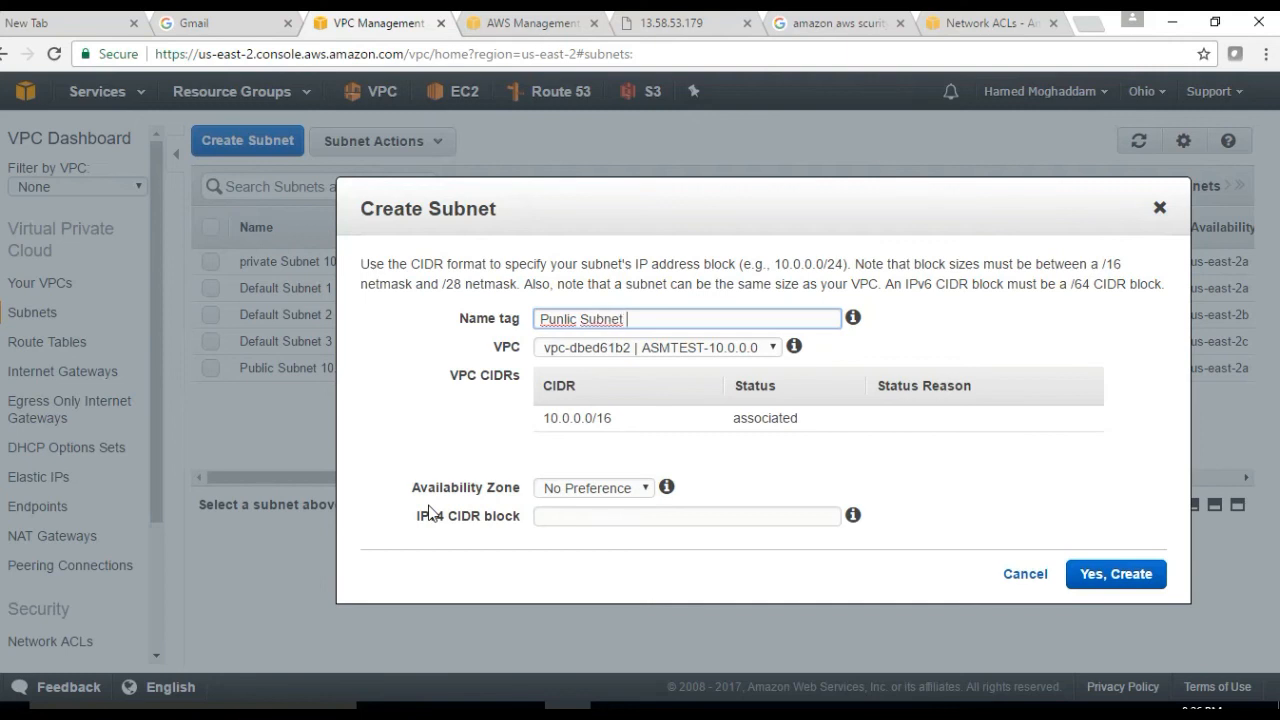
{"action": "type", "text": "10.0.0.3.0/24"}
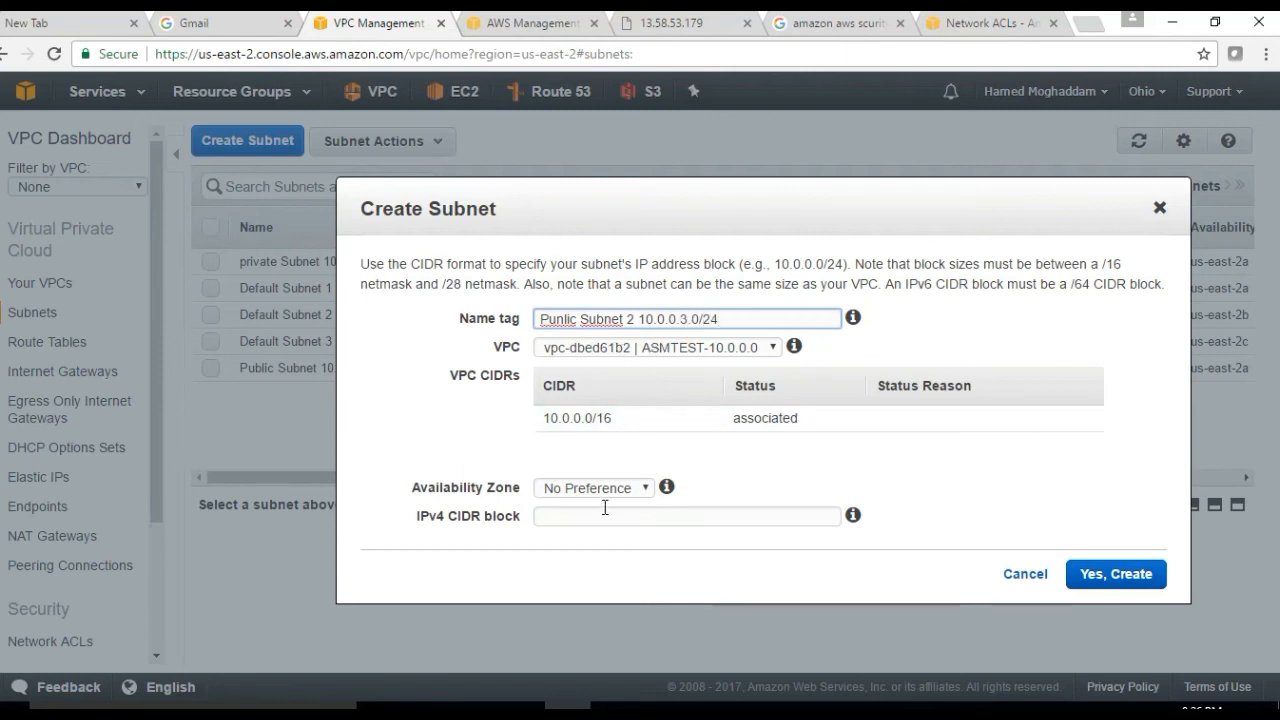
{"action": "left_click", "coordinate": [640, 487]}
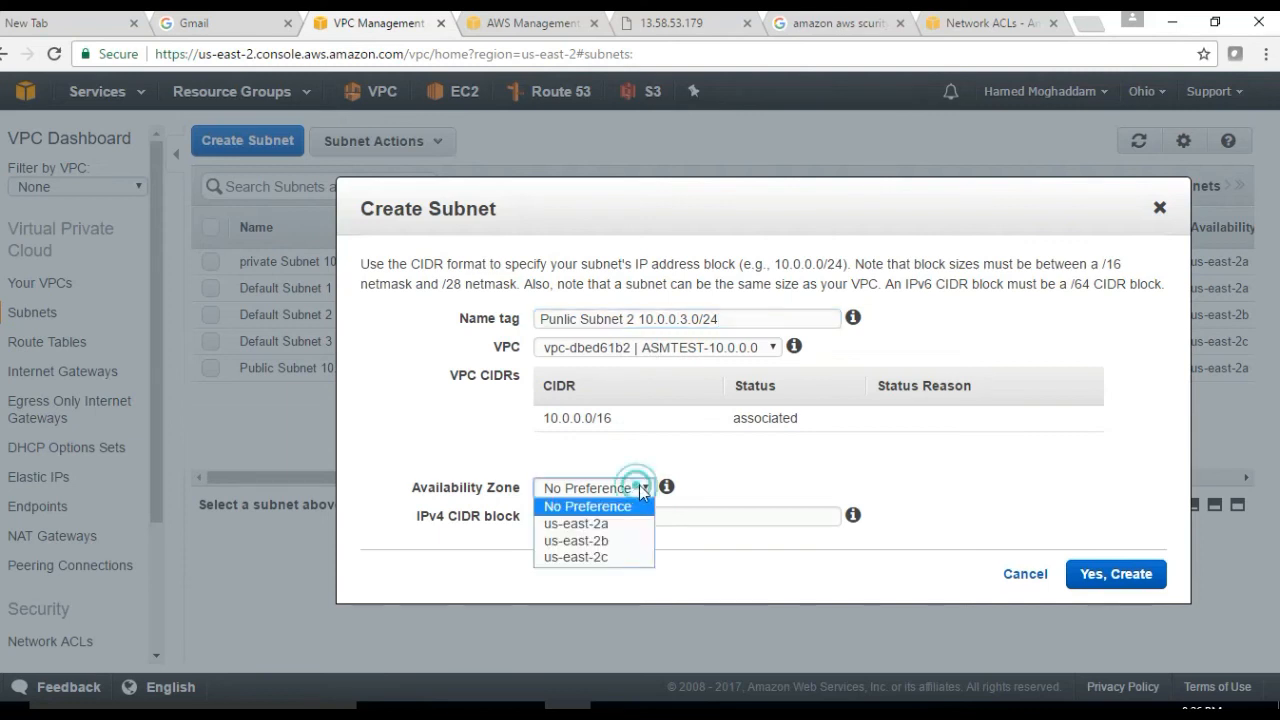
{"action": "left_click", "coordinate": [608, 541]}
- Begin entering the IPv4 CIDR block and correct the name tag to "Punlic Subnet 2 10.0.3.0/24"
{"action": "left_click", "coordinate": [594, 516]}
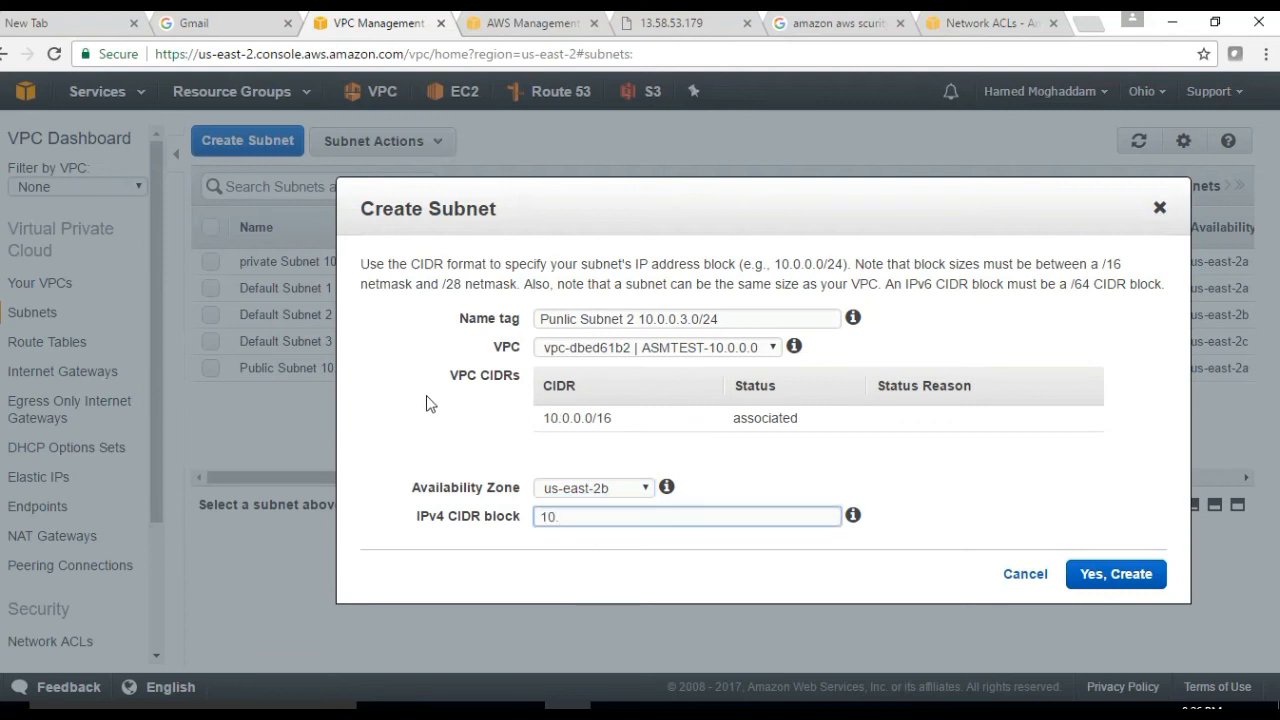
{"action": "type", "text": "10.0.0"}
{"action": "left_click", "coordinate": [683, 318]}
{"action": "key", "text": "BackSpace"}
{"action": "key", "text": "BackSpace"}
- Create the subnet with IPv4 CIDR block 10.0.3.0/24 and reverse the name sorting of the subnet list
{"action": "left_click", "coordinate": [600, 517]}
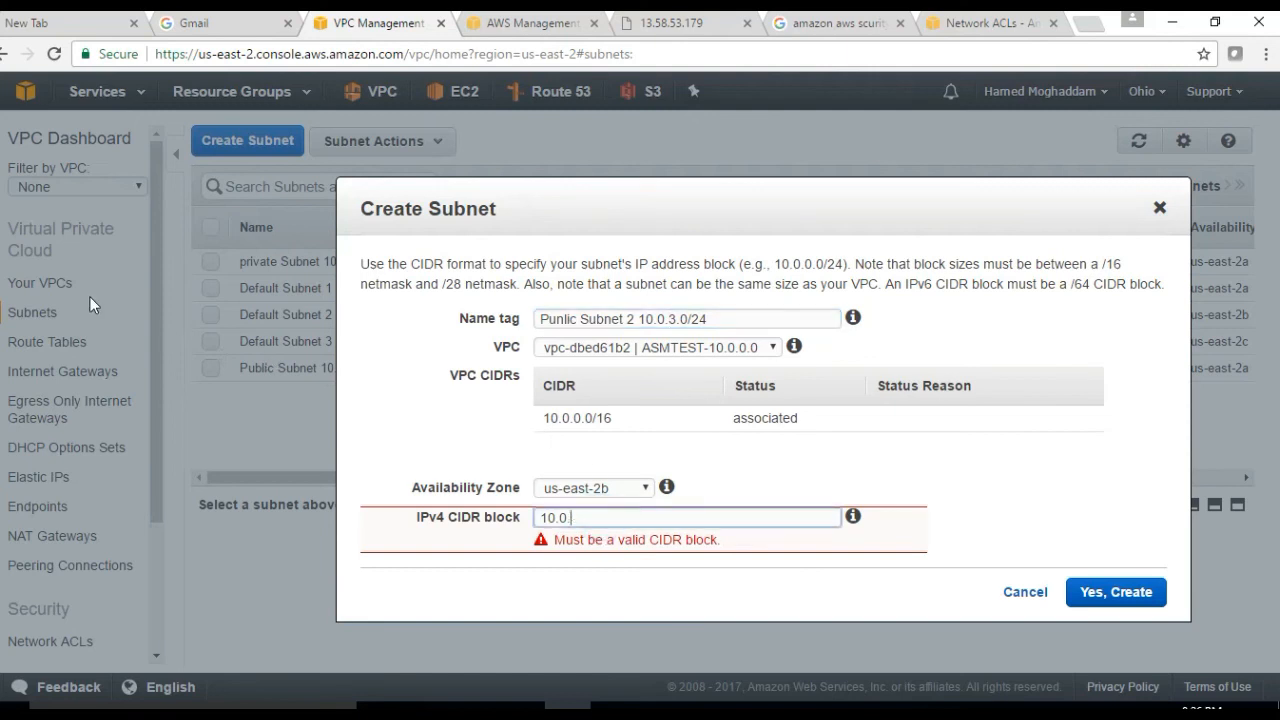
{"action": "type", "text": "/24"}
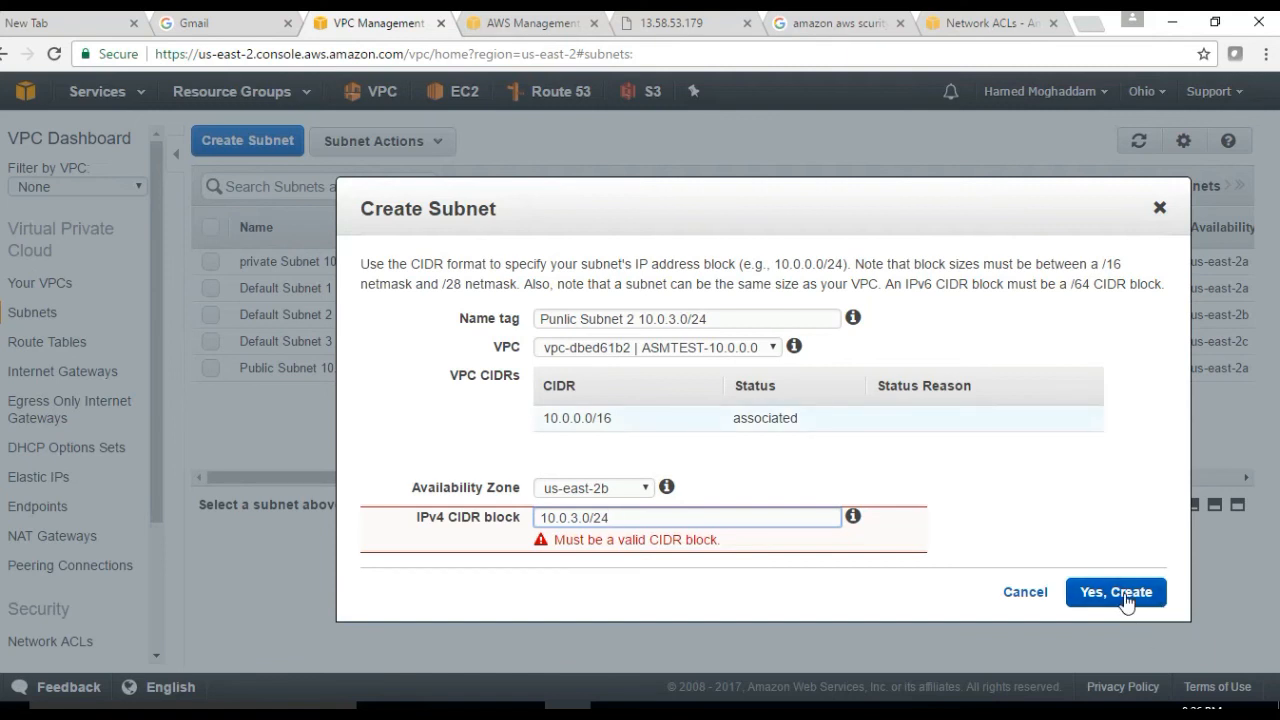
{"action": "left_click", "coordinate": [809, 513]}
{"action": "left_click", "coordinate": [1106, 591]}
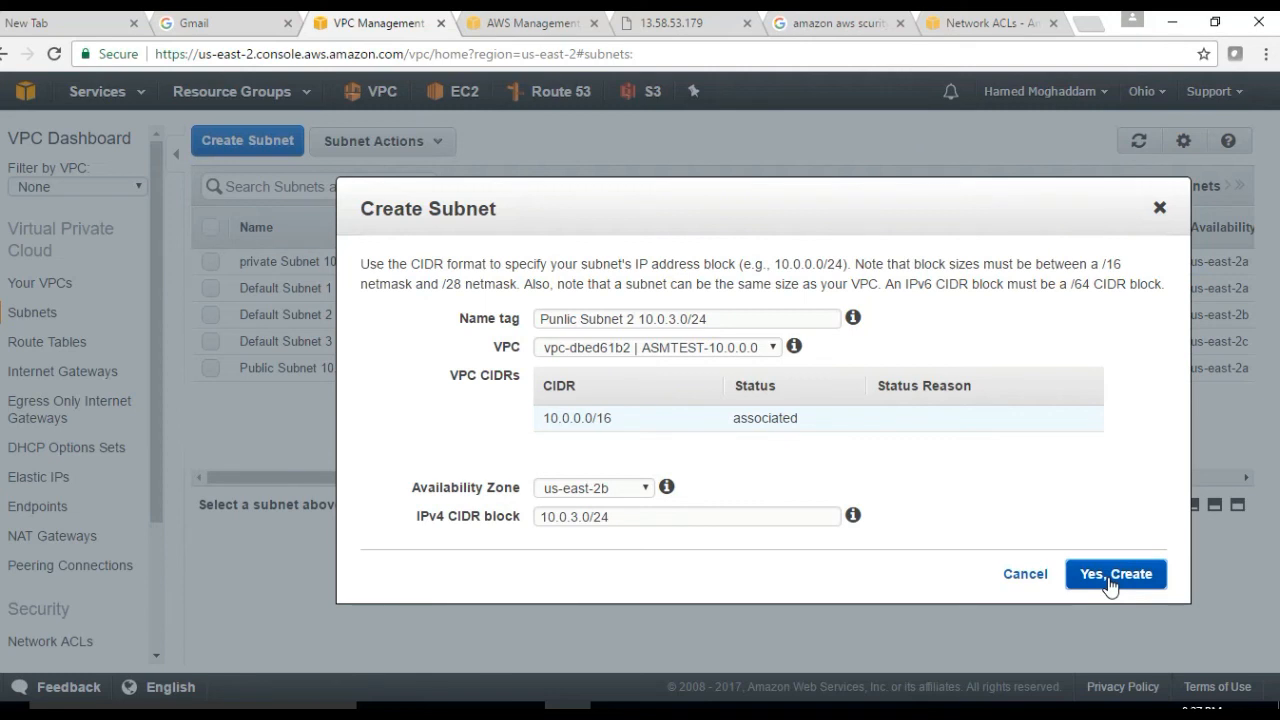
{"action": "left_click", "coordinate": [1110, 584]}
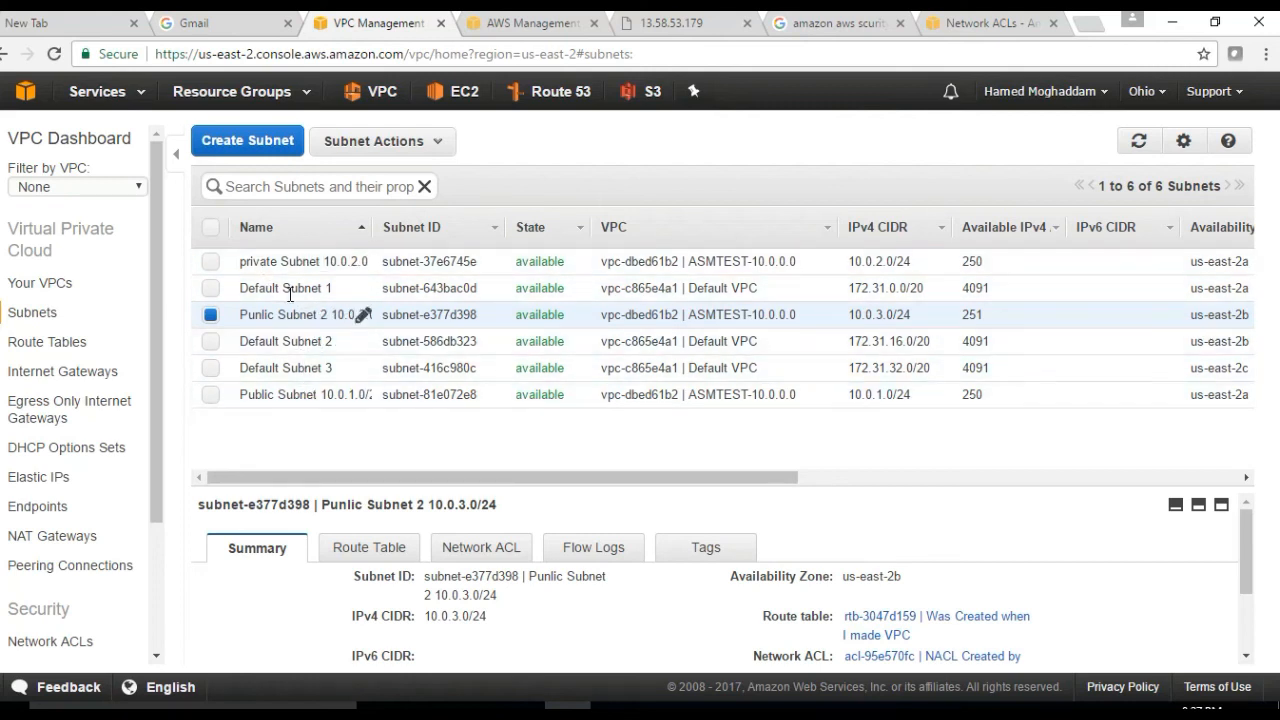
{"action": "left_click", "coordinate": [273, 230]}
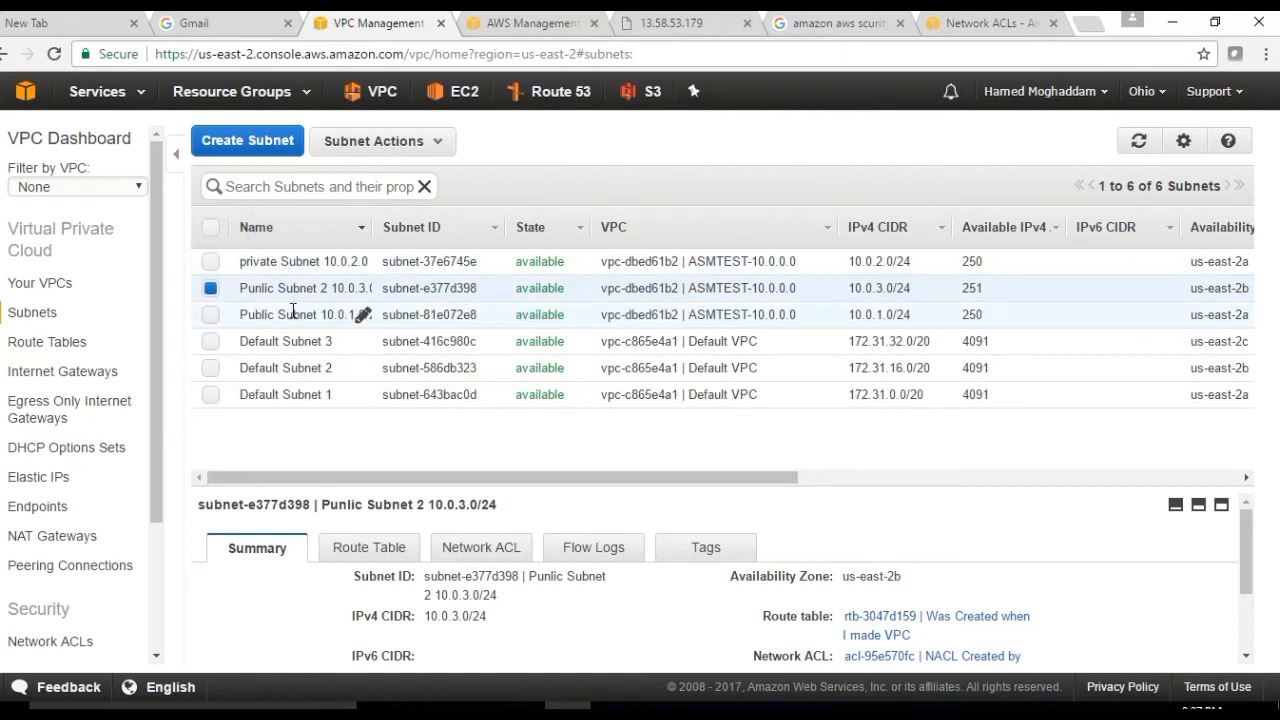
- Rename the 10.0.1.0/24 public subnet to "Public Subnet#1 10.0.1.0/24"
{"action": "left_click", "coordinate": [363, 315]}
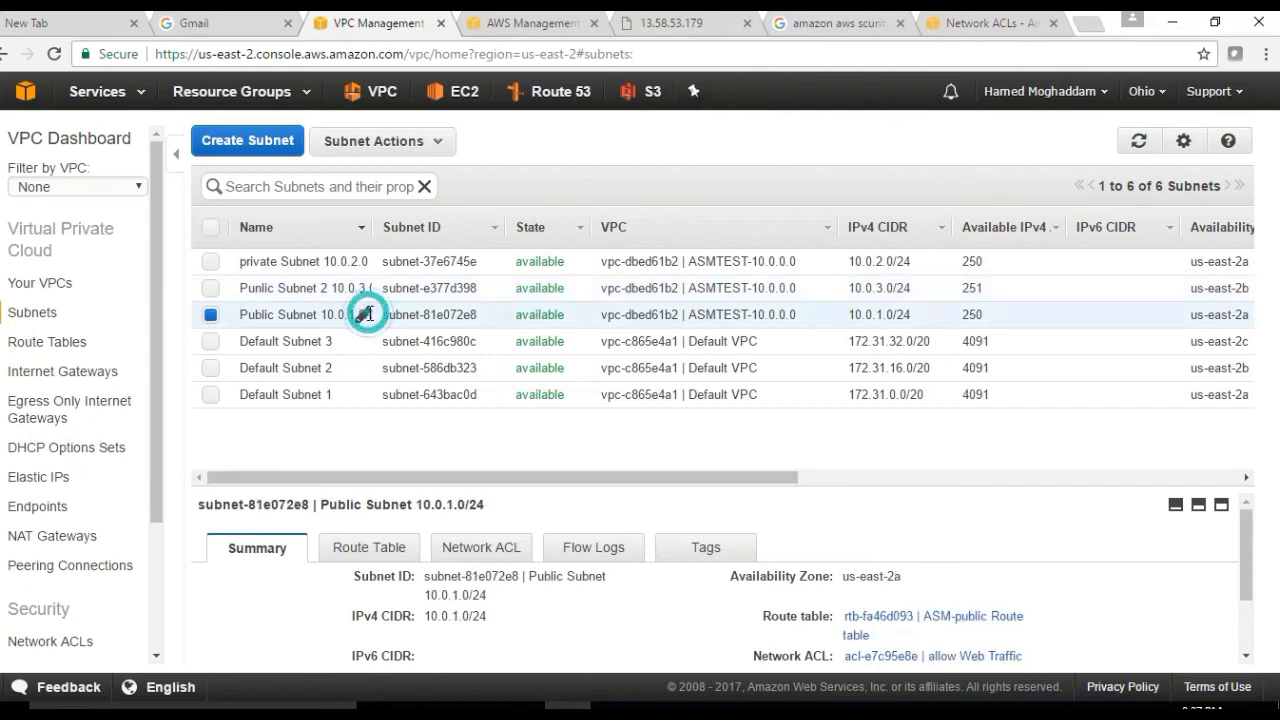
{"action": "left_click", "coordinate": [362, 315]}
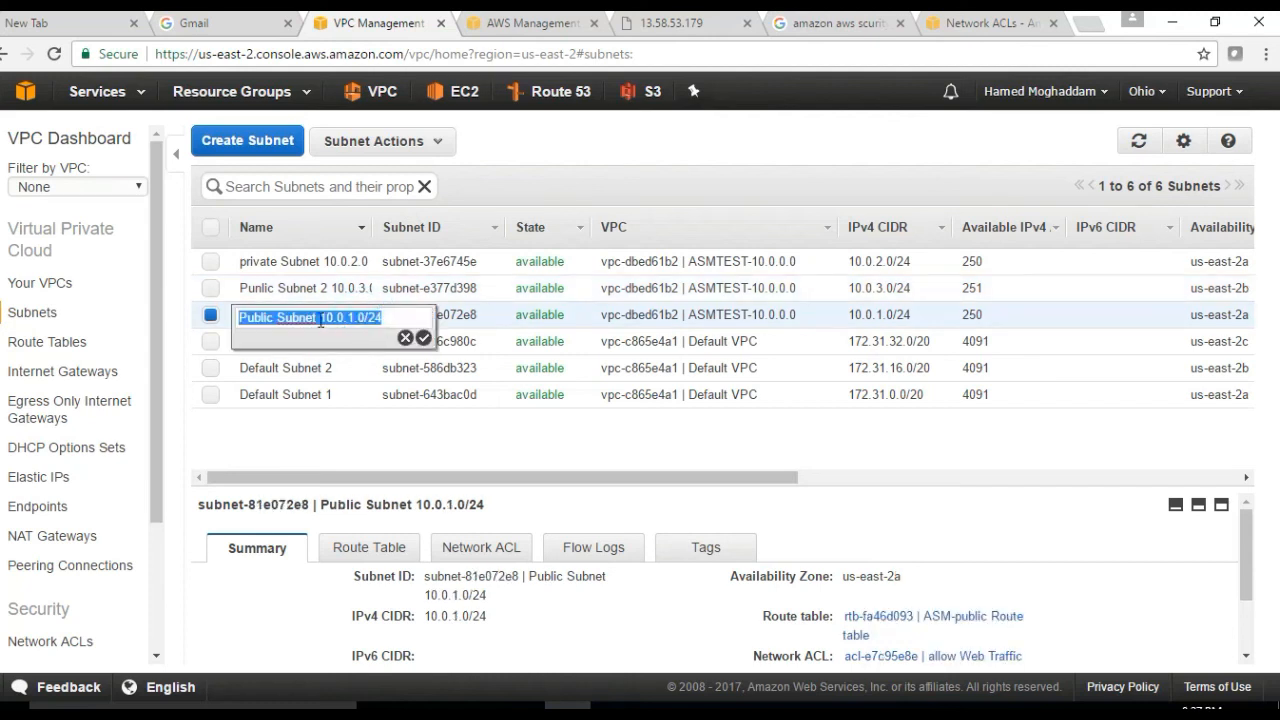
{"action": "left_click", "coordinate": [320, 318]}
{"action": "type", "text": "-"}
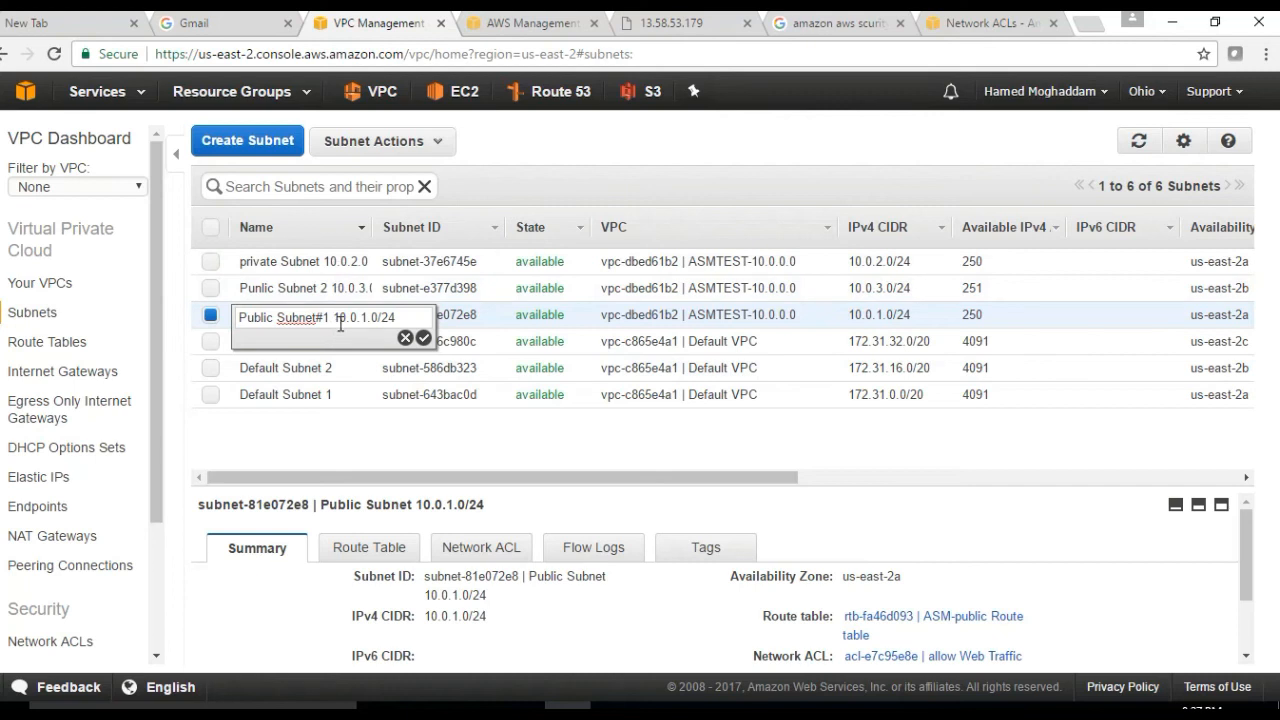
{"action": "left_click", "coordinate": [424, 338]}
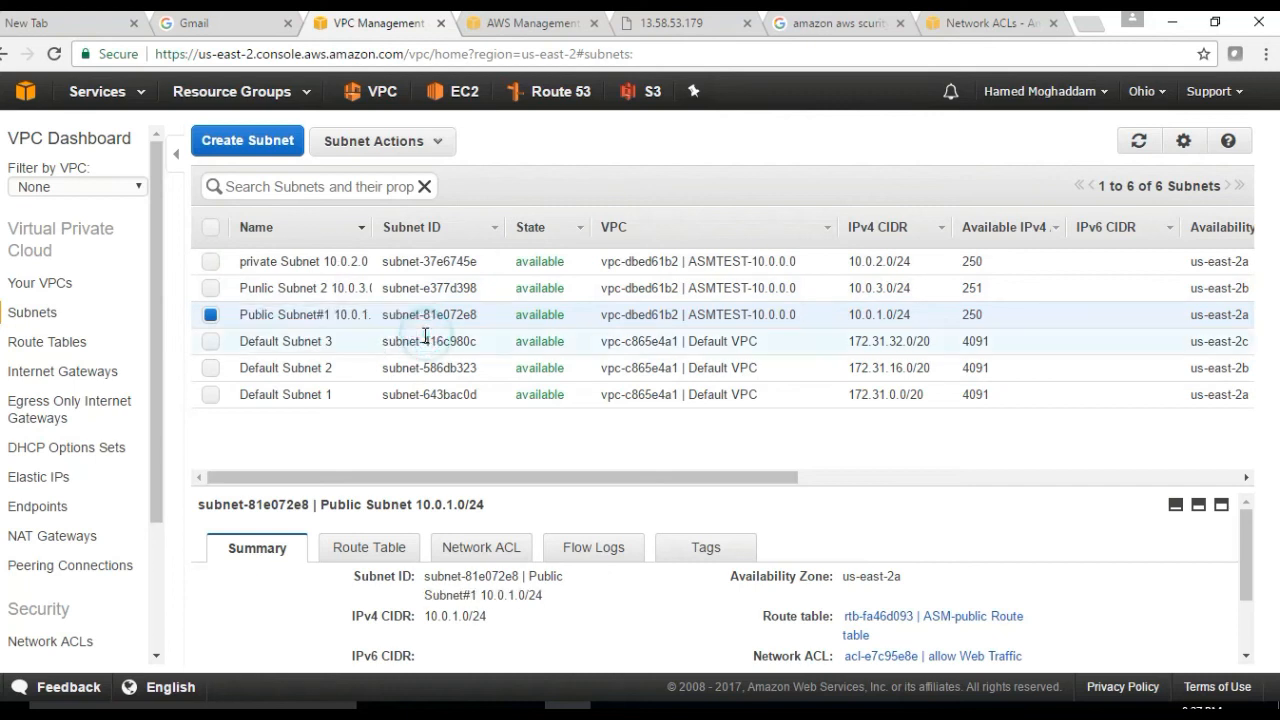
- Rename the 10.0.3.0/24 subnet to "Punlic Subnet#2 10.0.3.0/24"
{"action": "left_click", "coordinate": [362, 288]}
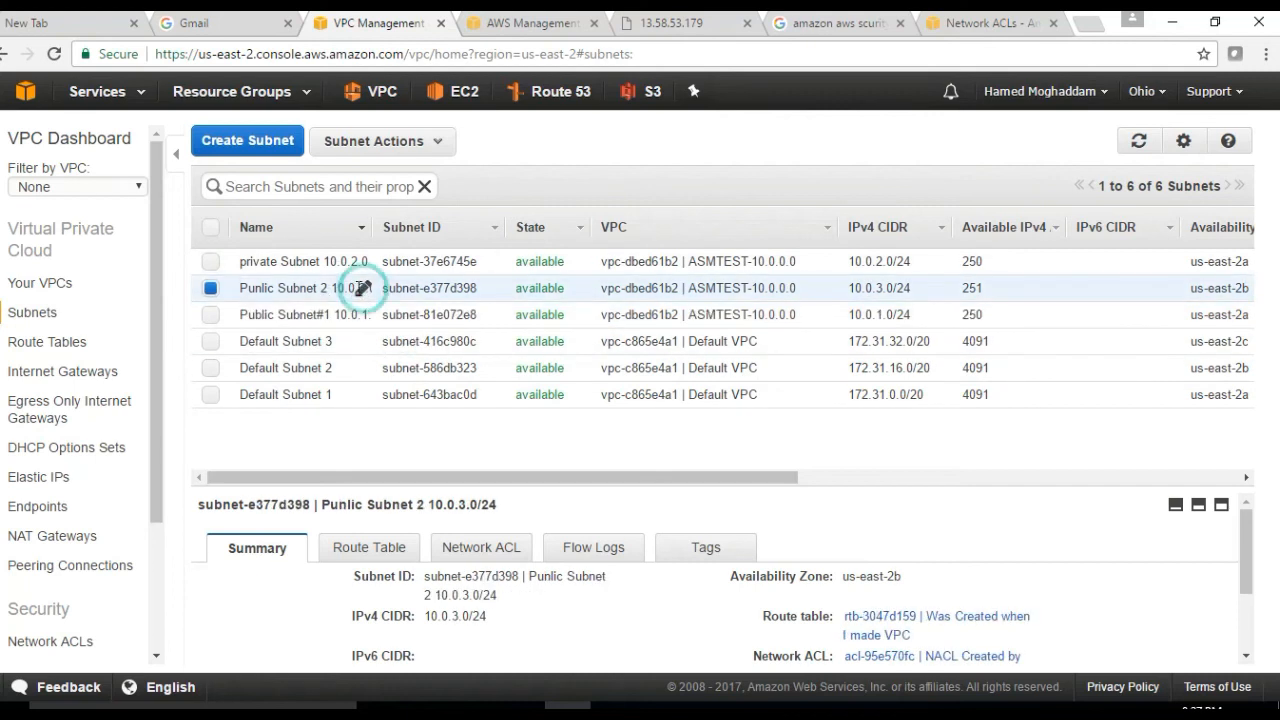
{"action": "left_click", "coordinate": [360, 289]}
{"action": "left_click", "coordinate": [321, 291]}
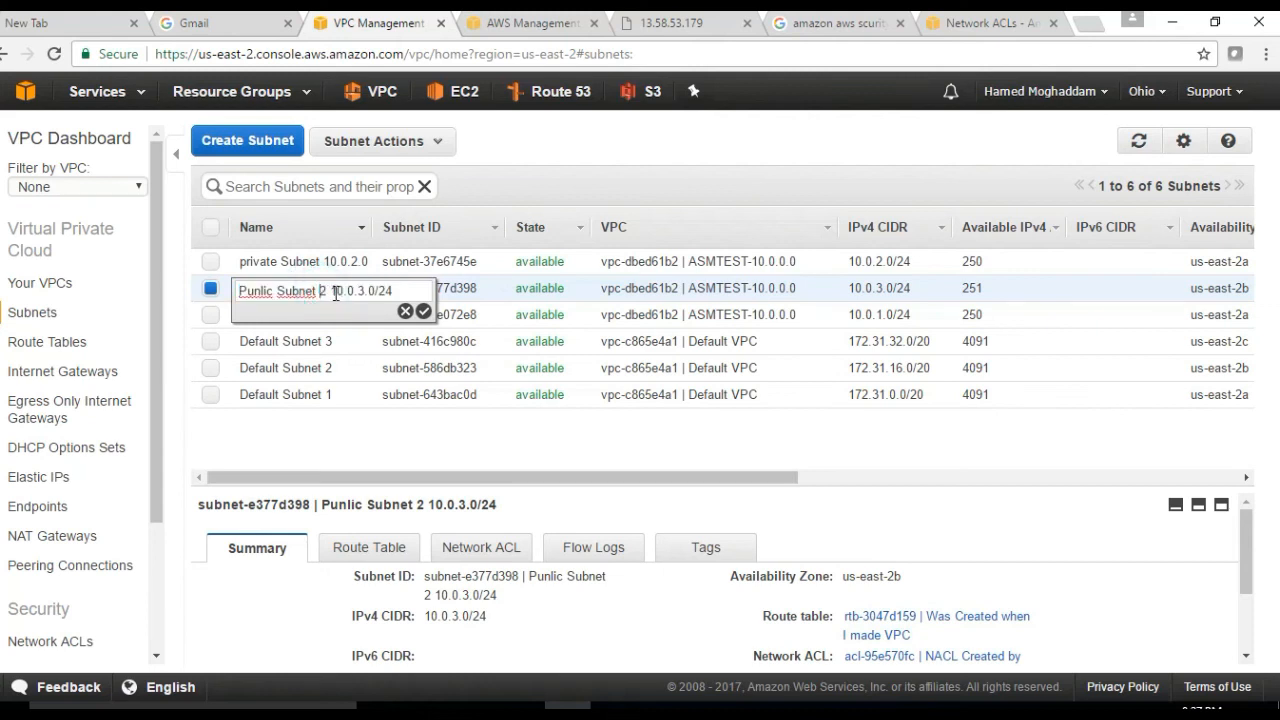
{"action": "key", "text": "BackSpace"}
{"action": "type", "text": "#"}
{"action": "left_click", "coordinate": [424, 311]}
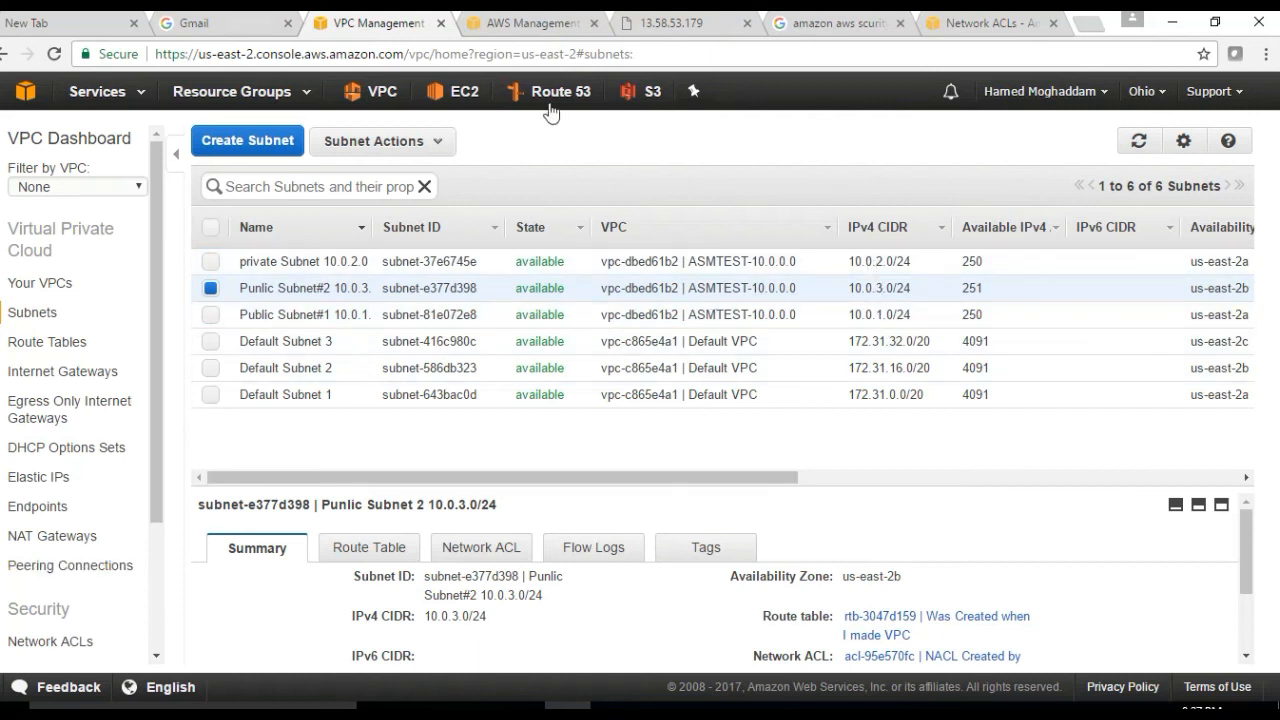
- Open the list of network ACLs and examine the subnet associations of the ASMTEST-10.0.0.0 VPC's default ACL
{"action": "left_click", "coordinate": [378, 92]}
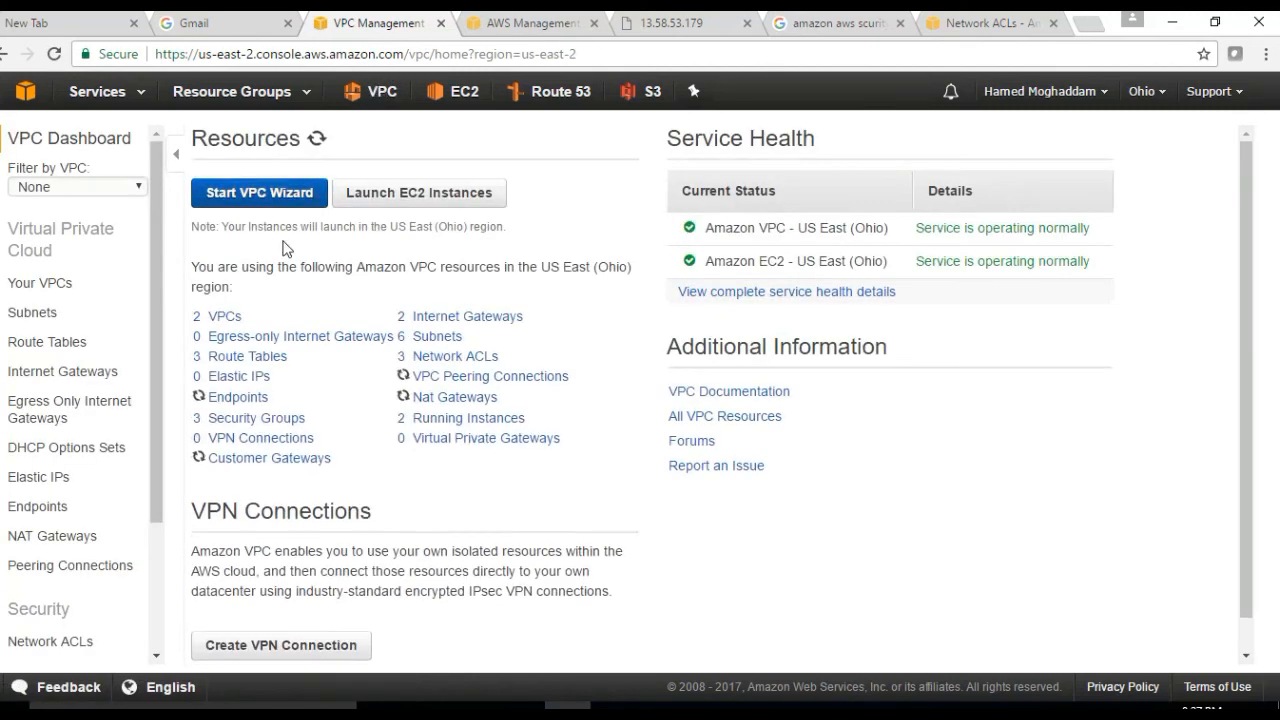
{"action": "left_click", "coordinate": [48, 641]}
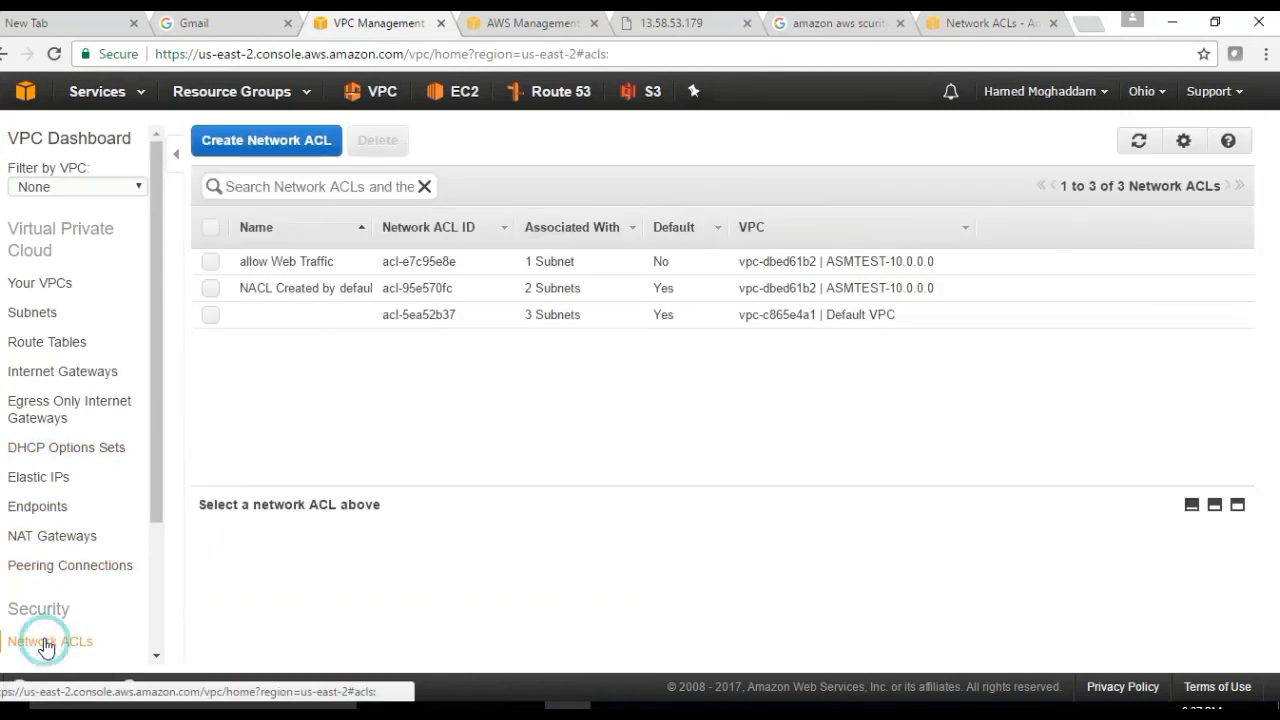
{"action": "left_click", "coordinate": [211, 289]}
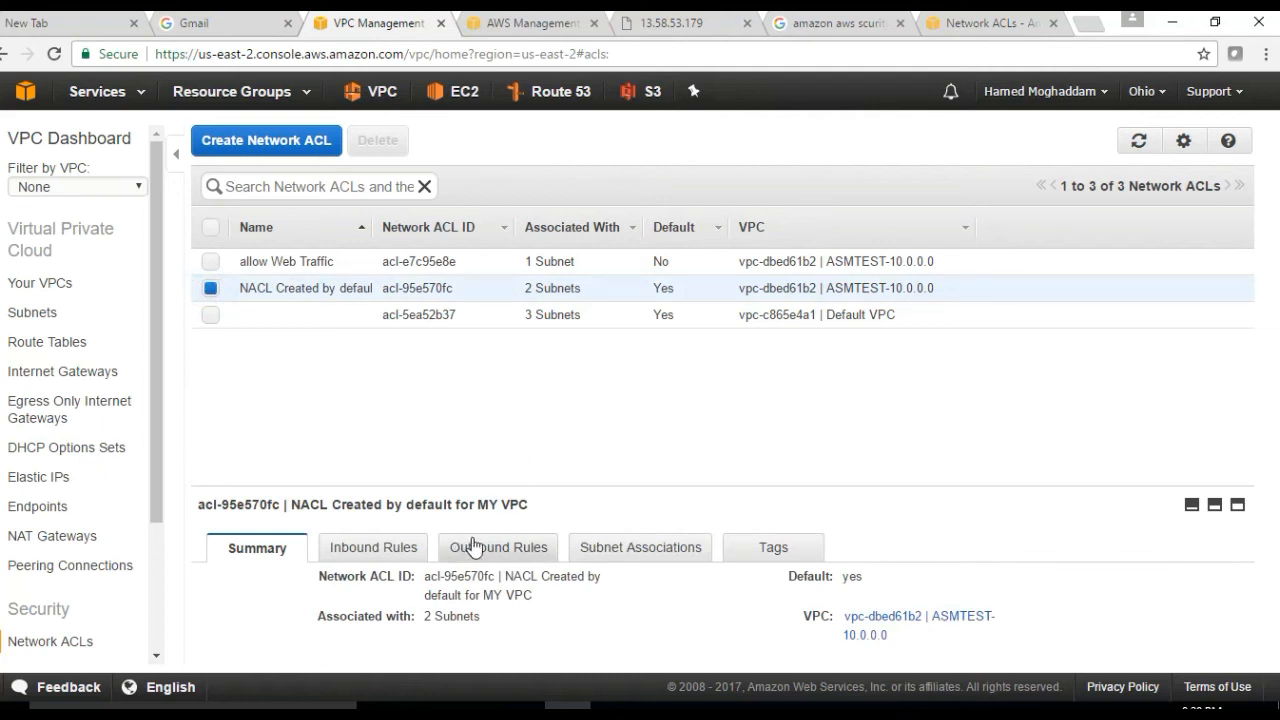
{"action": "left_click", "coordinate": [602, 549]}
{"action": "scroll", "coordinate": [606, 557], "scroll_direction": "down", "scroll_amount": 1}
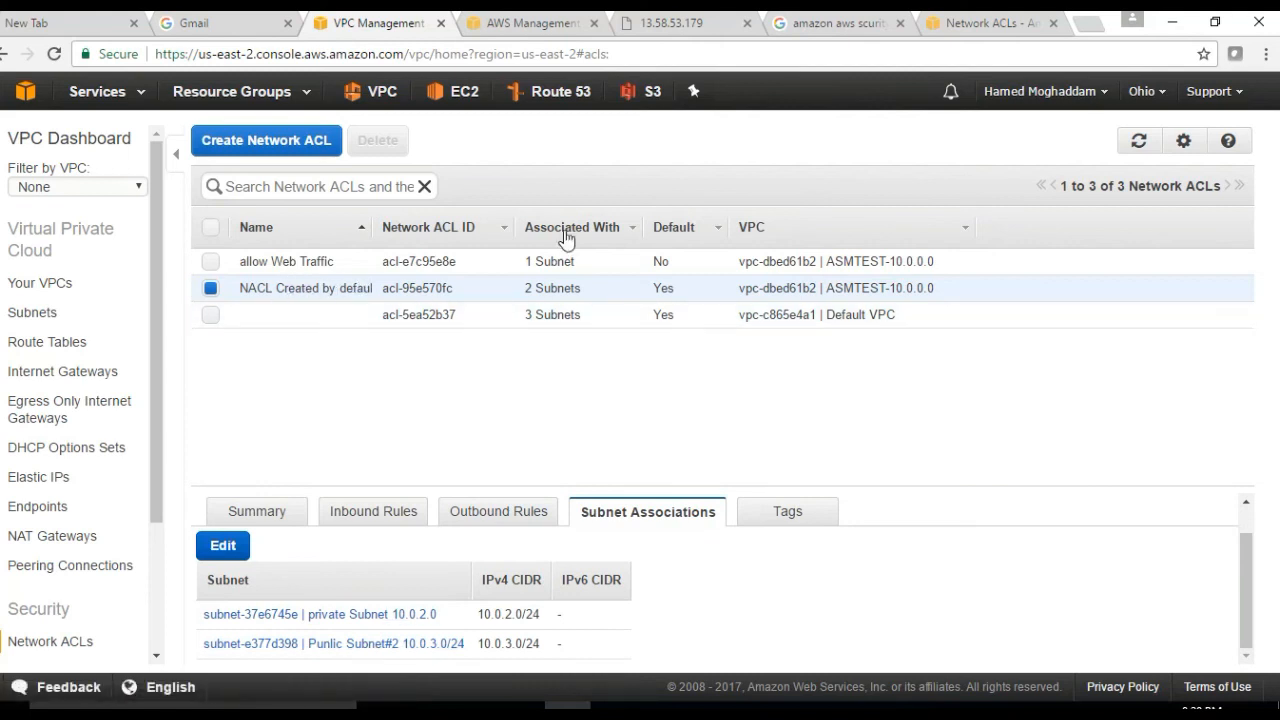
- Switch to the PowerPoint slide on network ACLs, highlight the two bullets about subnet association, and return to the VPC console
{"action": "left_click", "coordinate": [847, 708]}
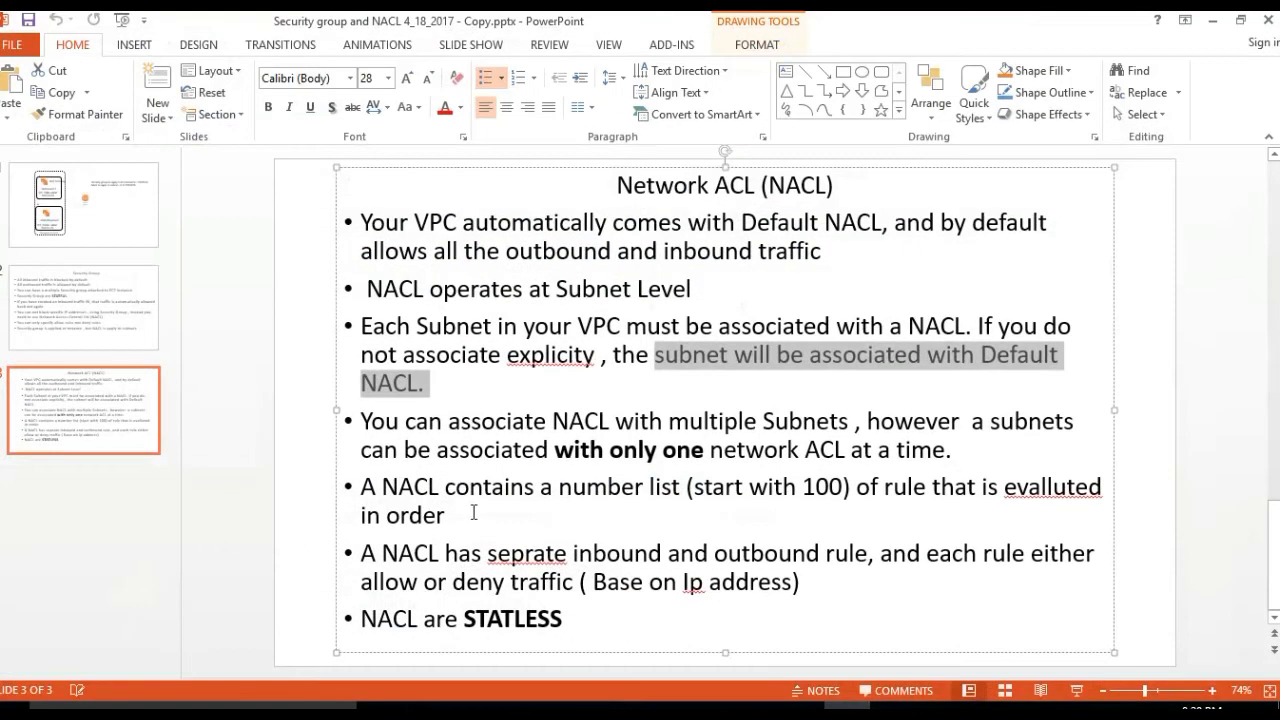
{"action": "left_click_drag", "start_coordinate": [431, 336], "coordinate": [1035, 350]}
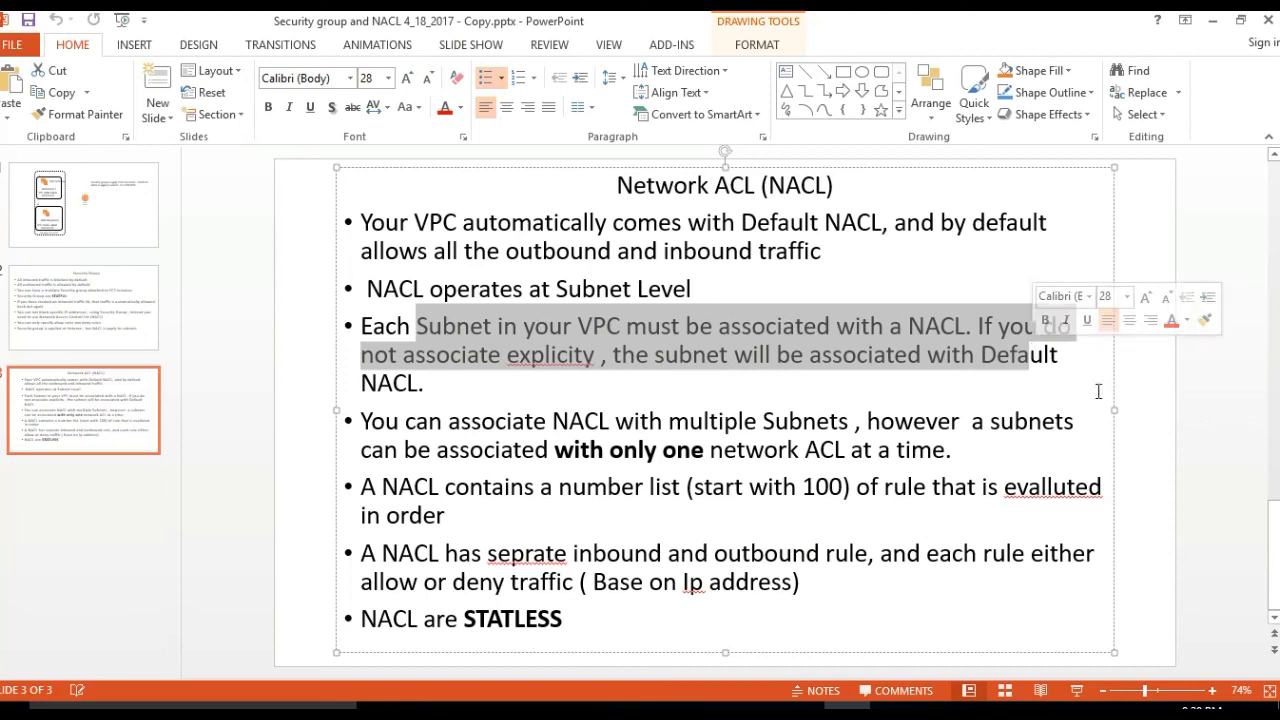
{"action": "left_click_drag", "start_coordinate": [412, 421], "coordinate": [997, 447]}
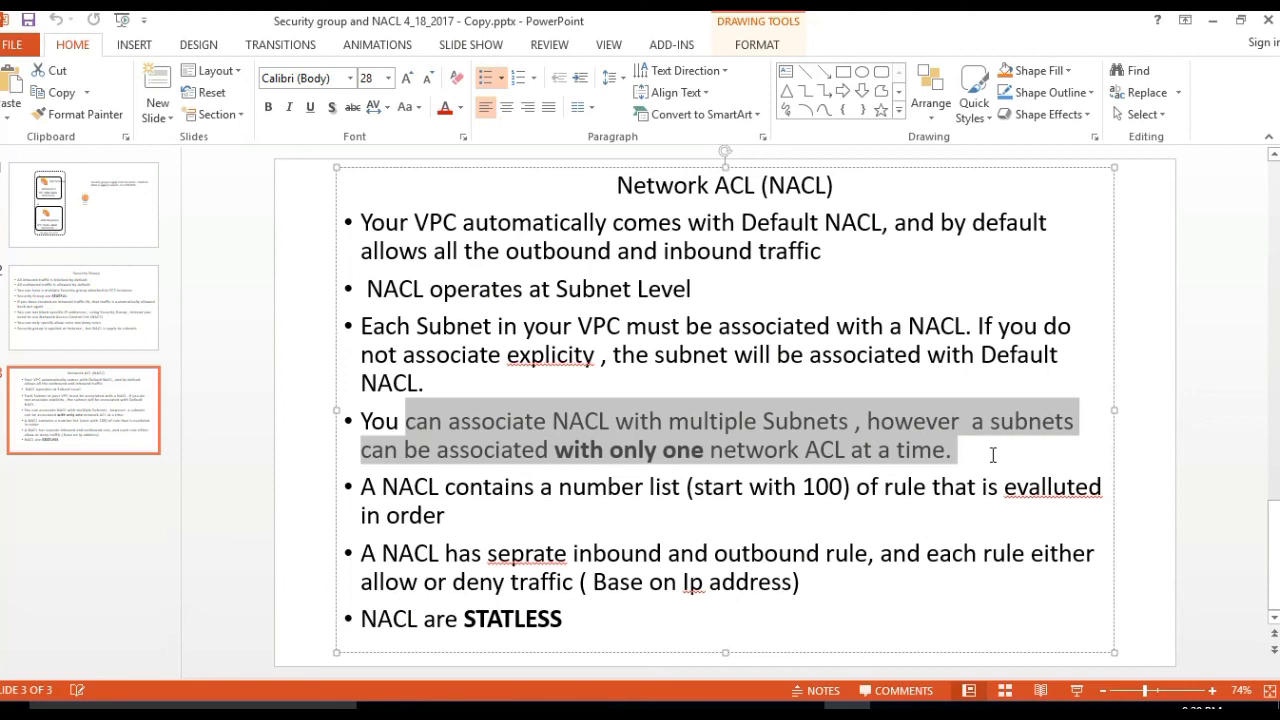
{"action": "left_click", "coordinate": [1212, 21]}
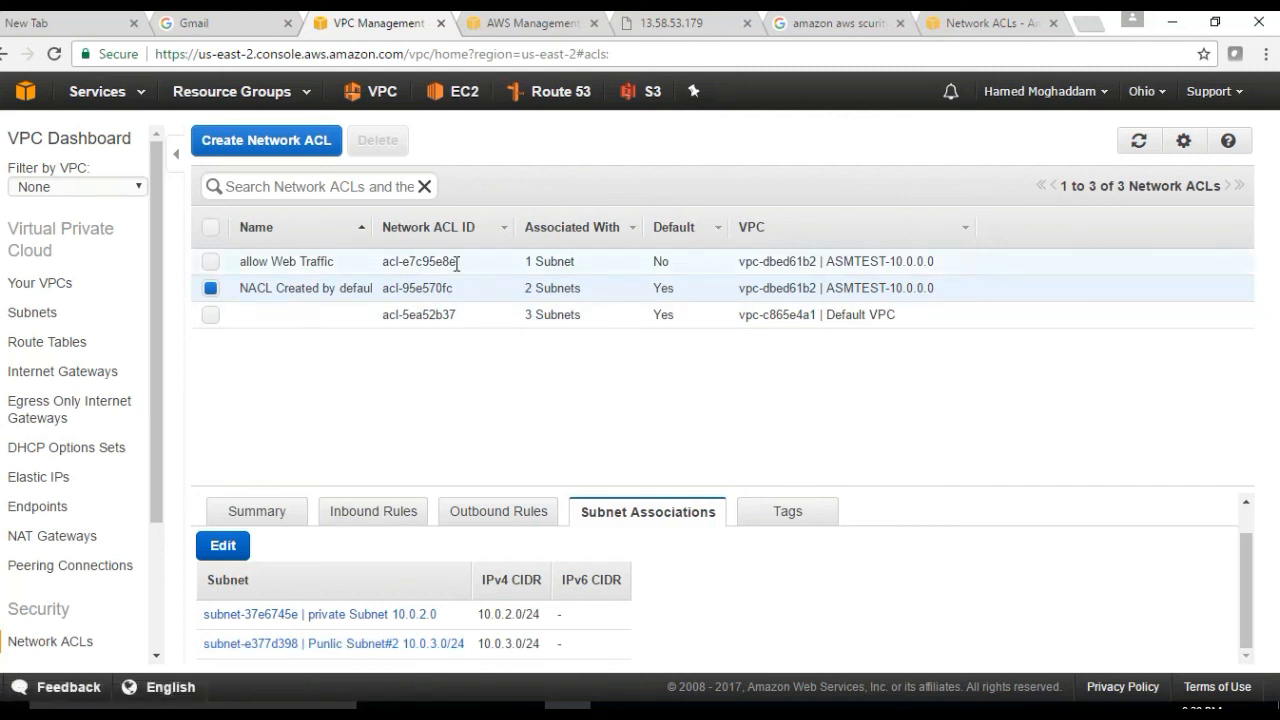
- Select only the "allow Web Traffic" network ACL and show its subnet associations
{"action": "left_click", "coordinate": [211, 263]}
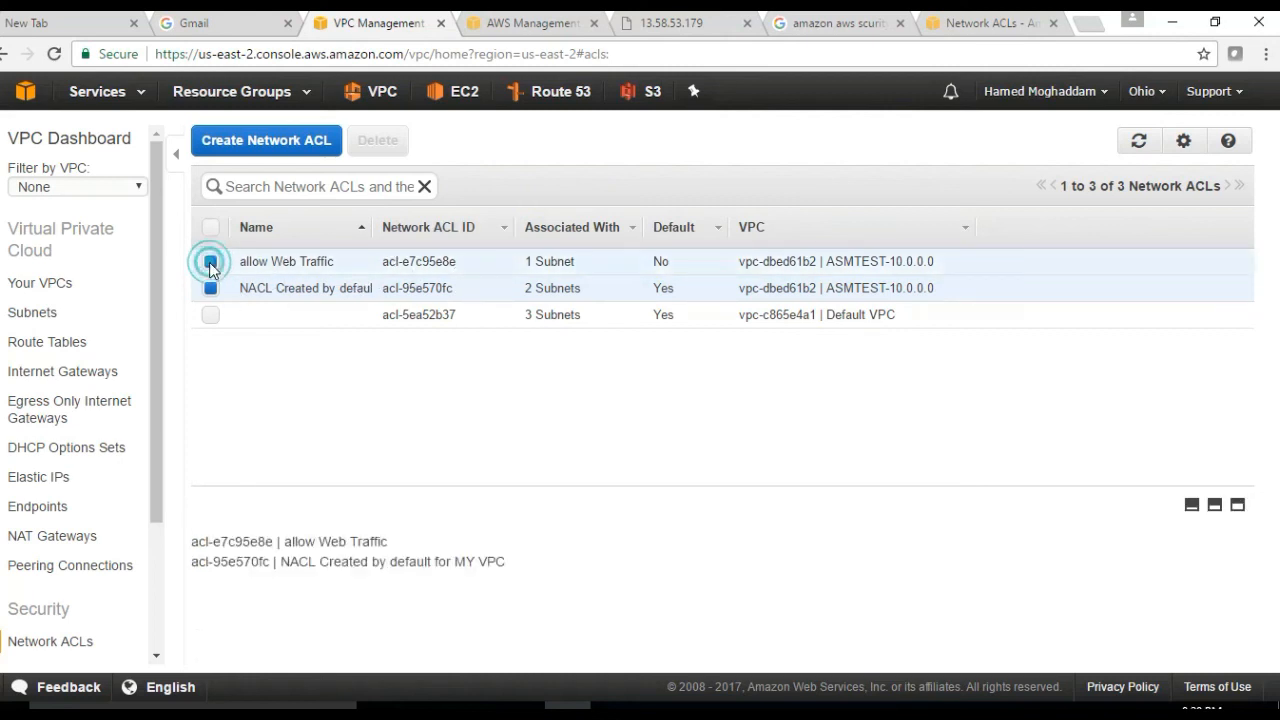
{"action": "left_click", "coordinate": [210, 290]}
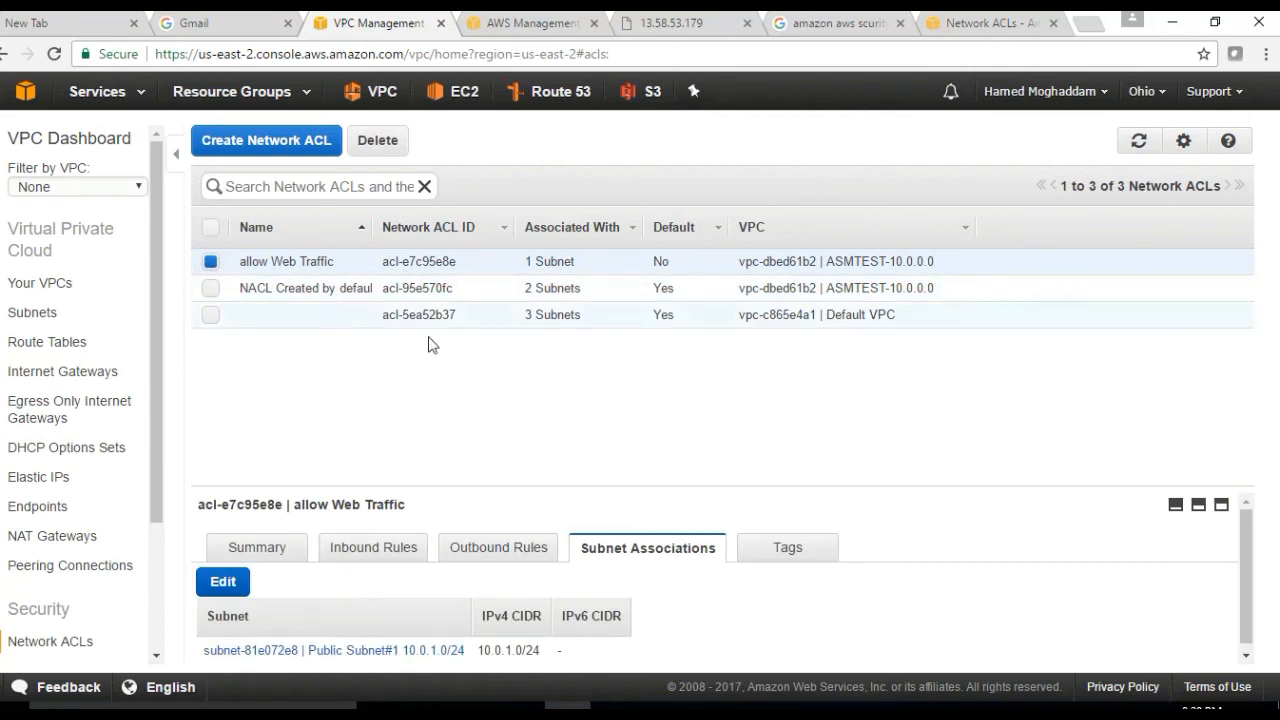
{"action": "scroll", "coordinate": [662, 598], "scroll_direction": "down", "scroll_amount": 1}
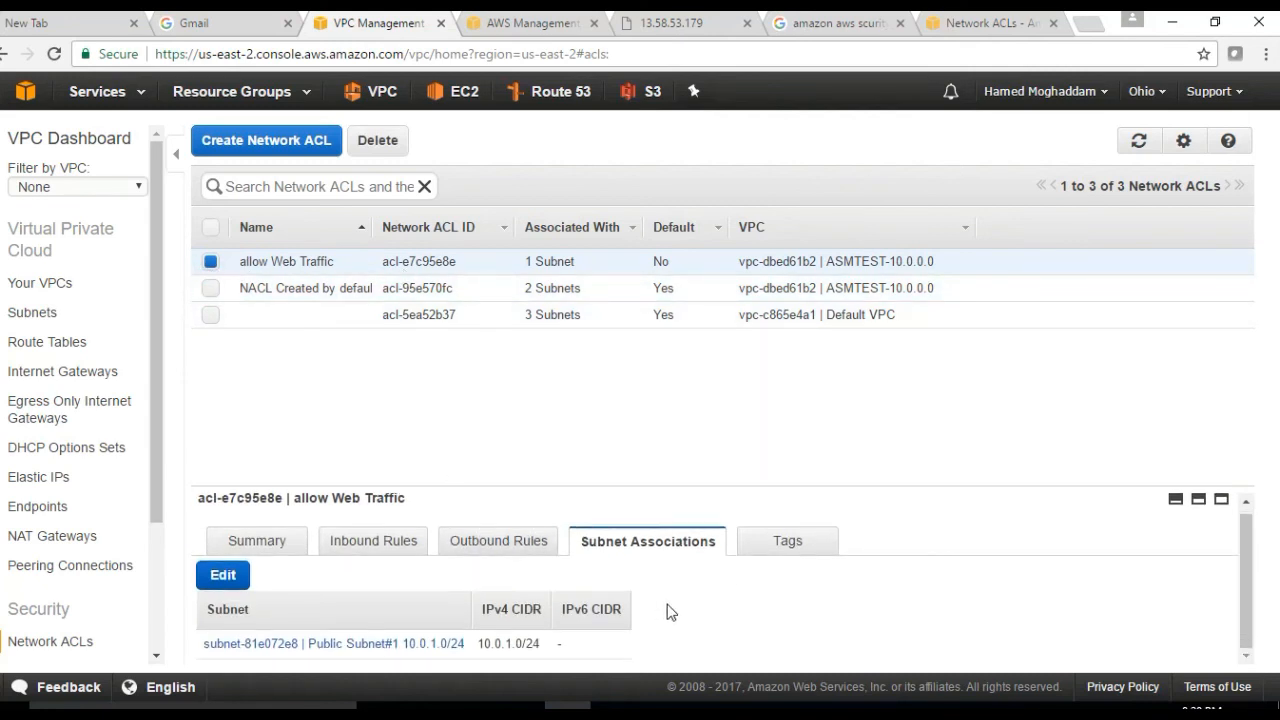
{"action": "left_click", "coordinate": [223, 575]}
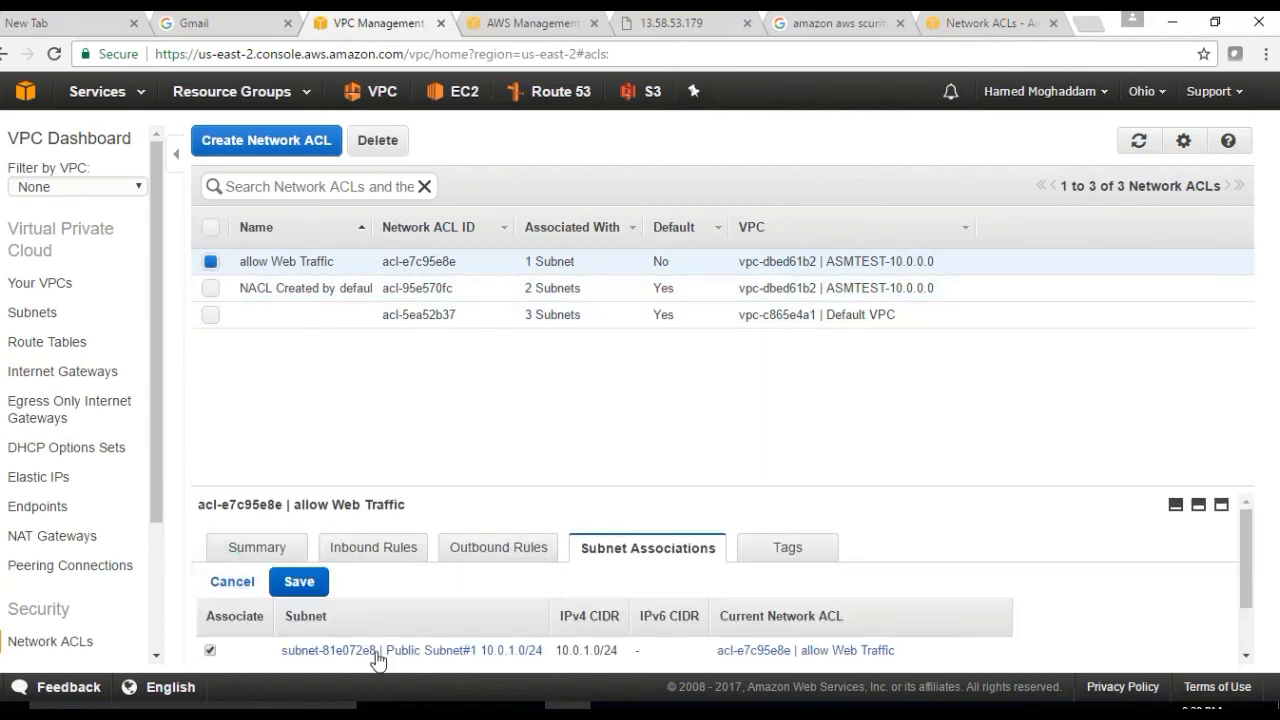
{"action": "scroll", "coordinate": [433, 662], "scroll_direction": "down", "scroll_amount": 1}
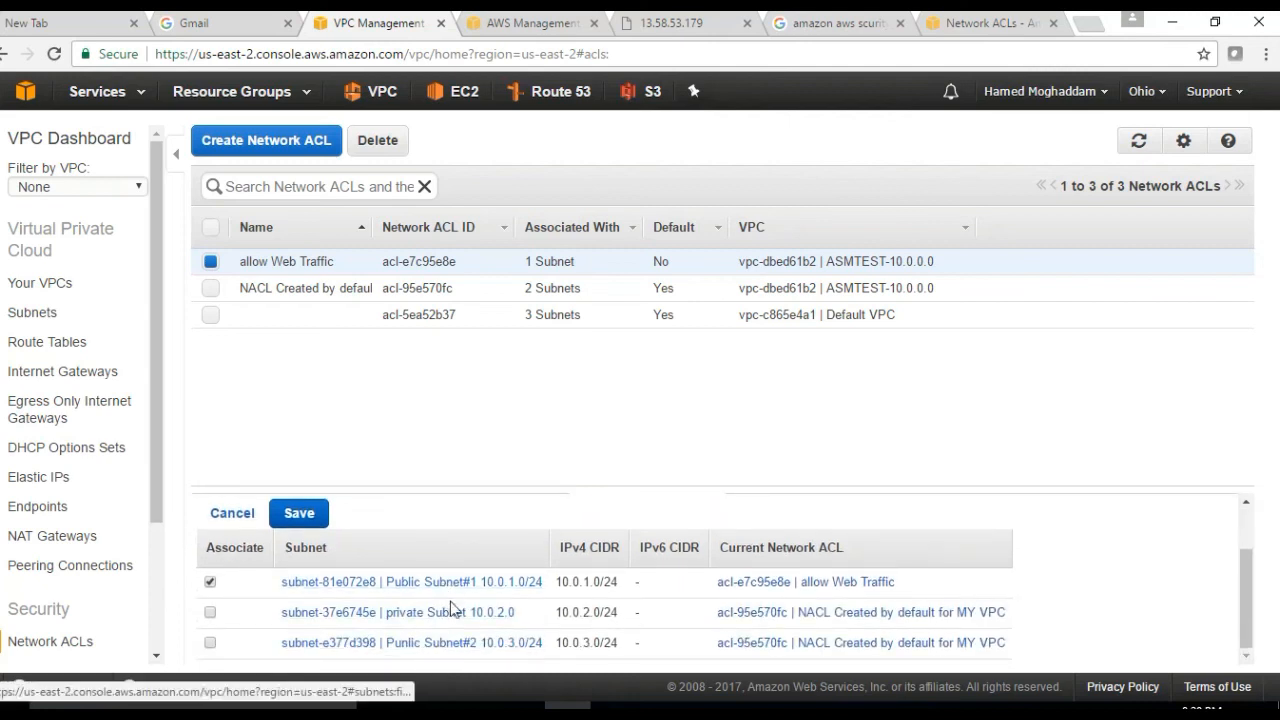
{"action": "left_click", "coordinate": [452, 641]}
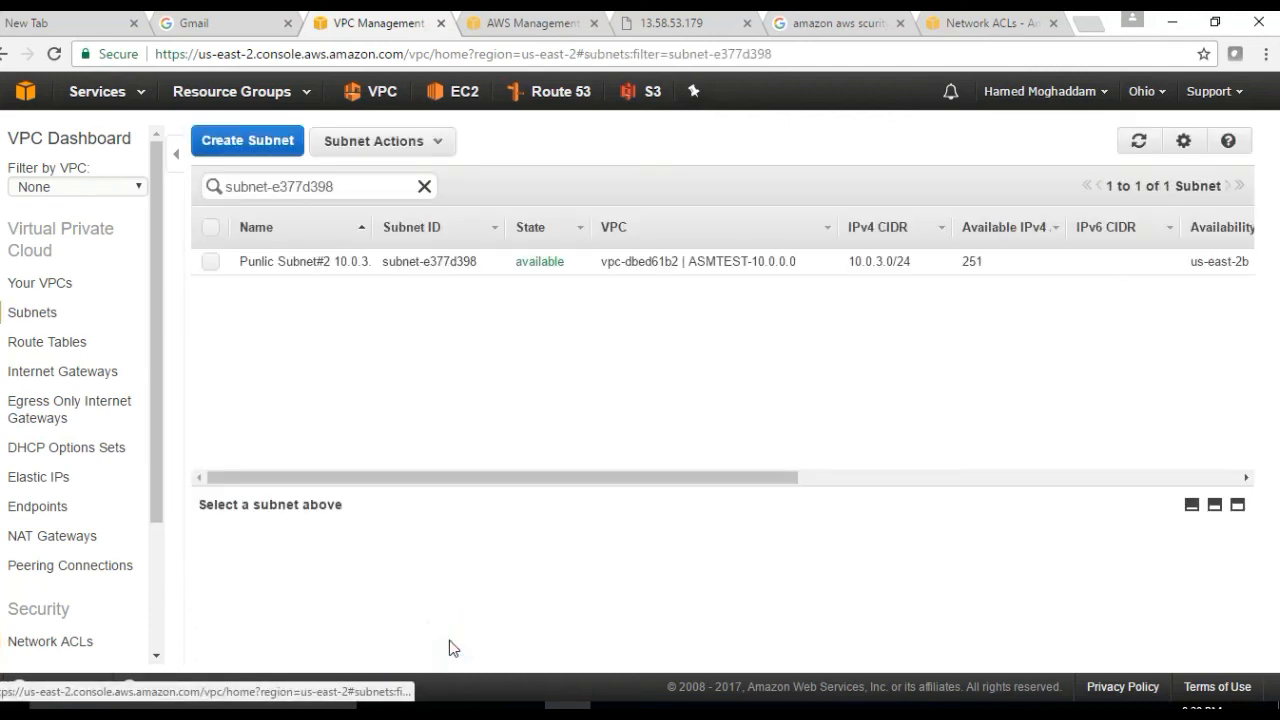
{"action": "left_click", "coordinate": [6, 54]}
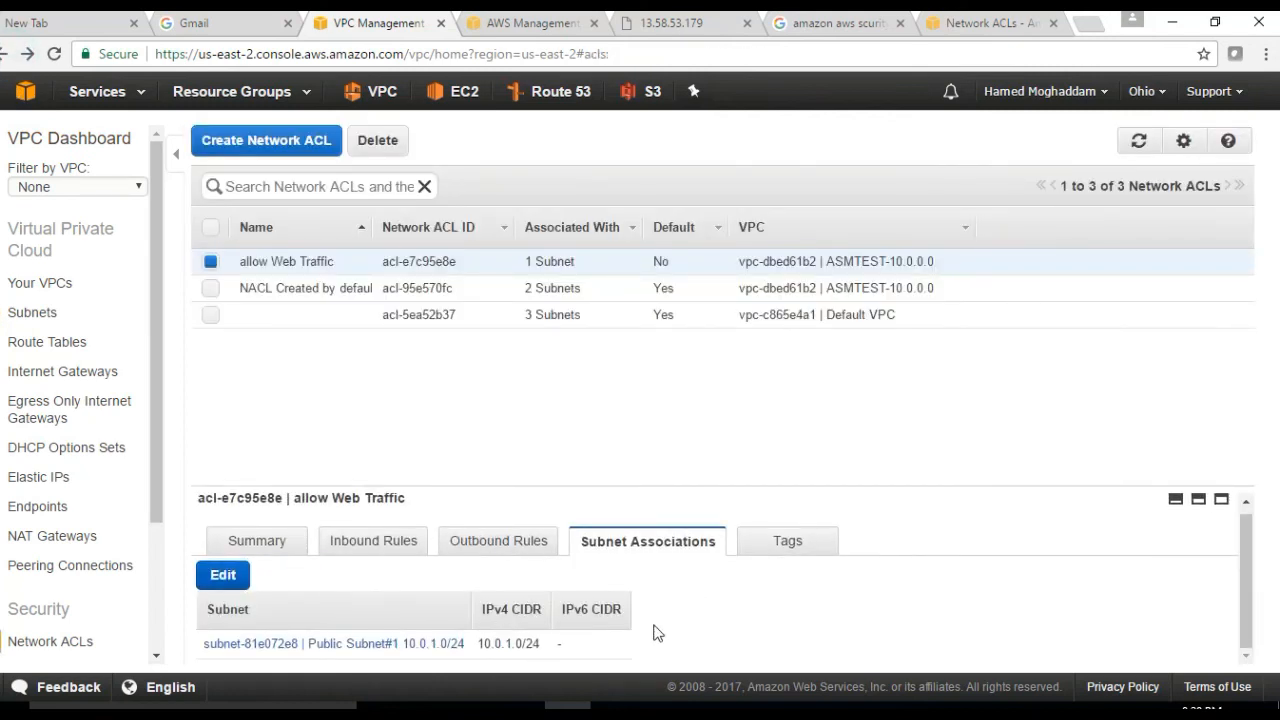
- Associate Punlic Subnet#2 10.0.3.0/24 with the "allow Web Traffic" ACL, save, and highlight the ACL's number of associated subnets
{"action": "left_click_drag", "start_coordinate": [1242, 565], "coordinate": [1262, 632]}
{"action": "left_click", "coordinate": [222, 578]}
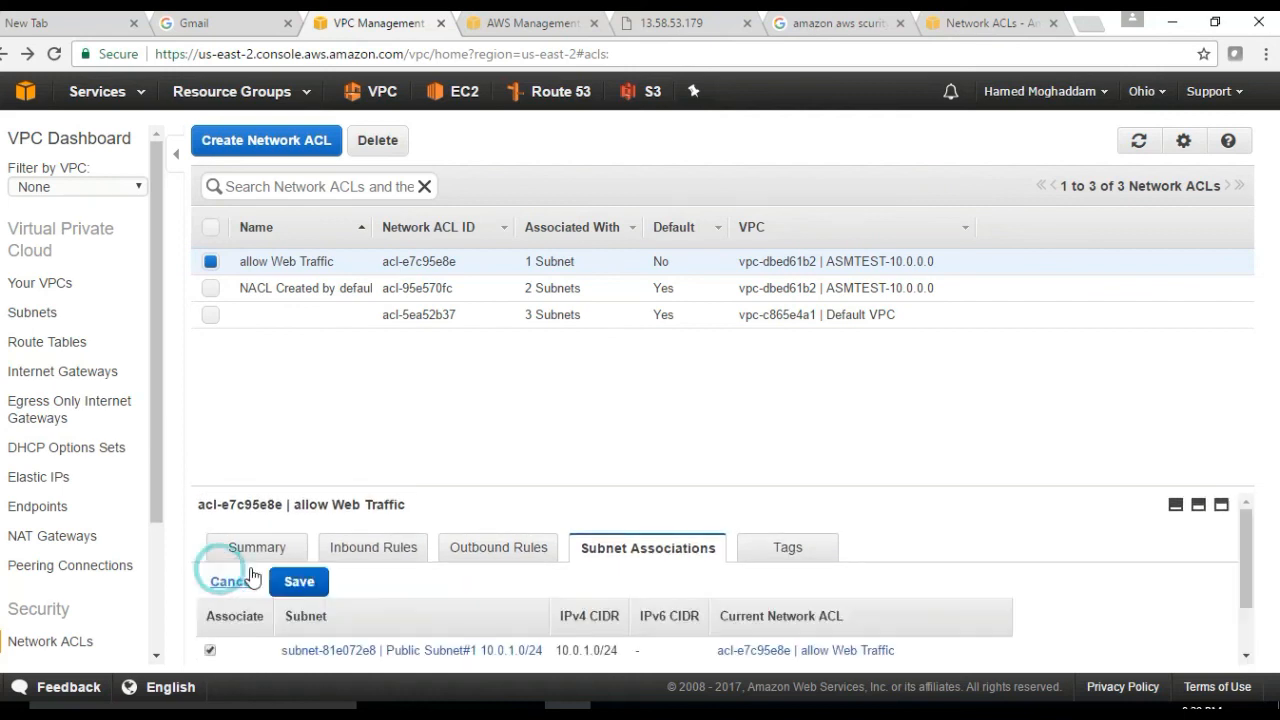
{"action": "scroll", "coordinate": [425, 620], "scroll_direction": "down", "scroll_amount": 1}
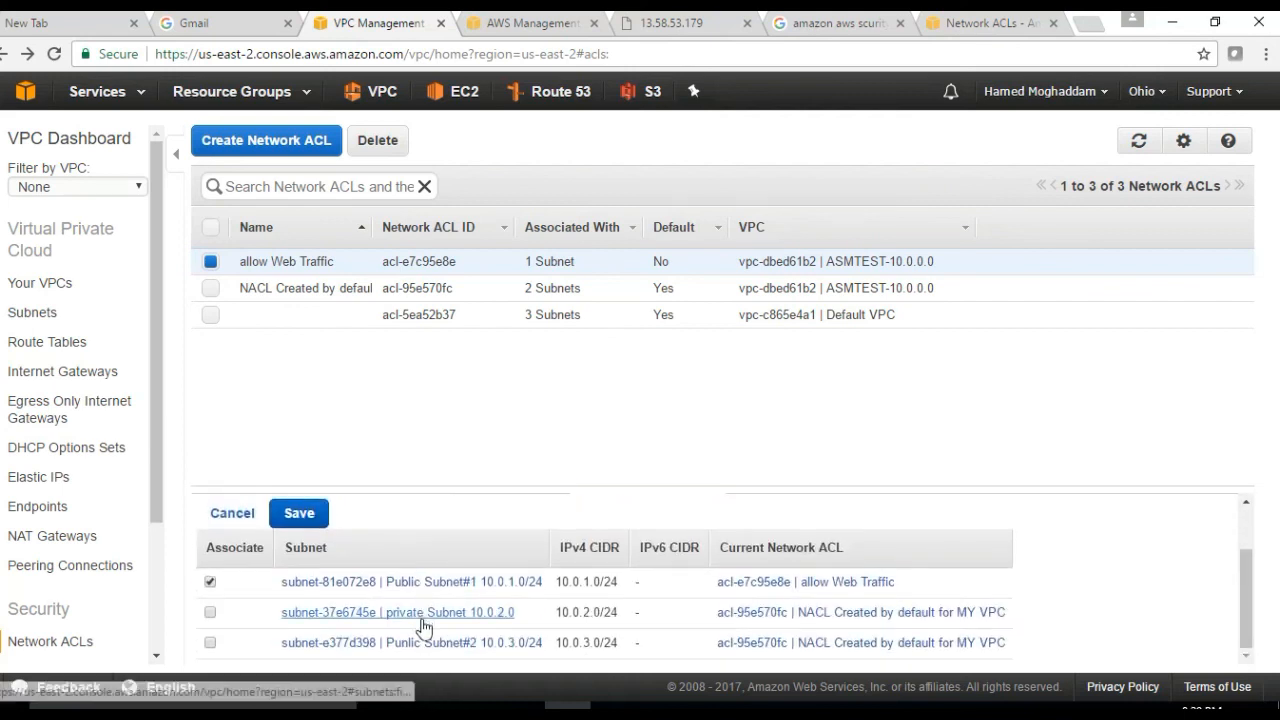
{"action": "left_click", "coordinate": [203, 643]}
{"action": "left_click", "coordinate": [210, 644]}
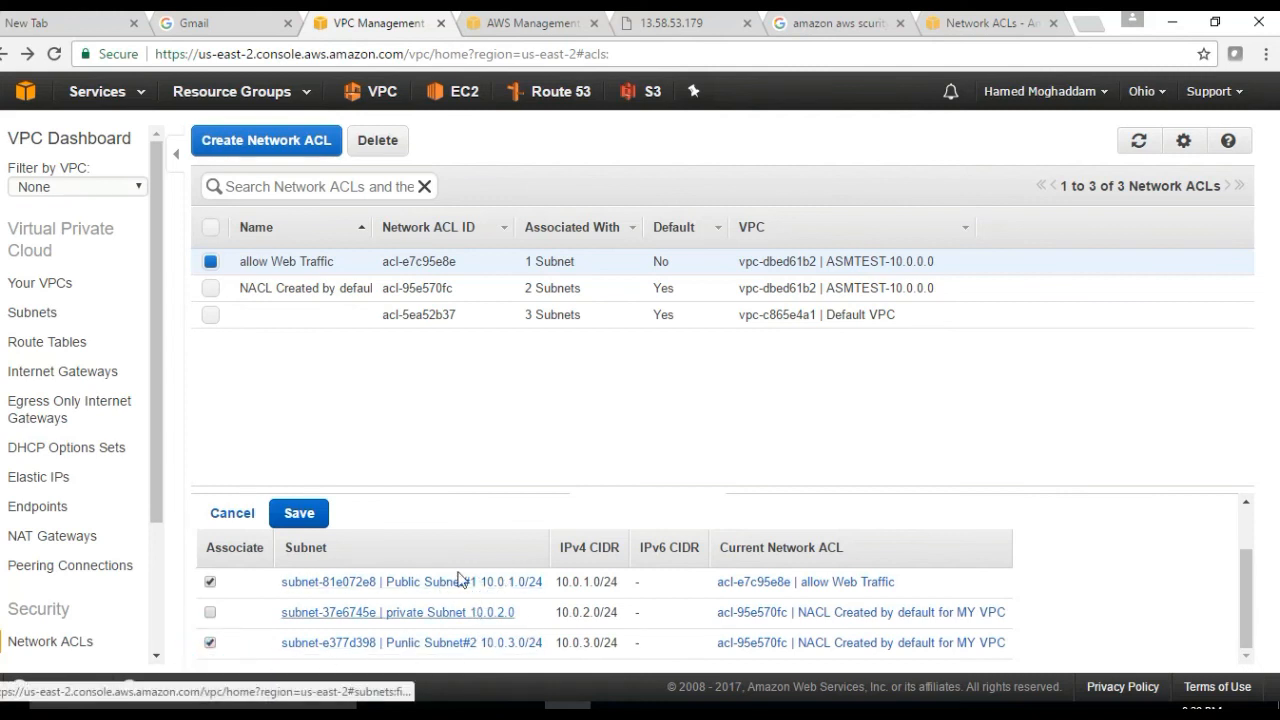
{"action": "left_click", "coordinate": [299, 513]}
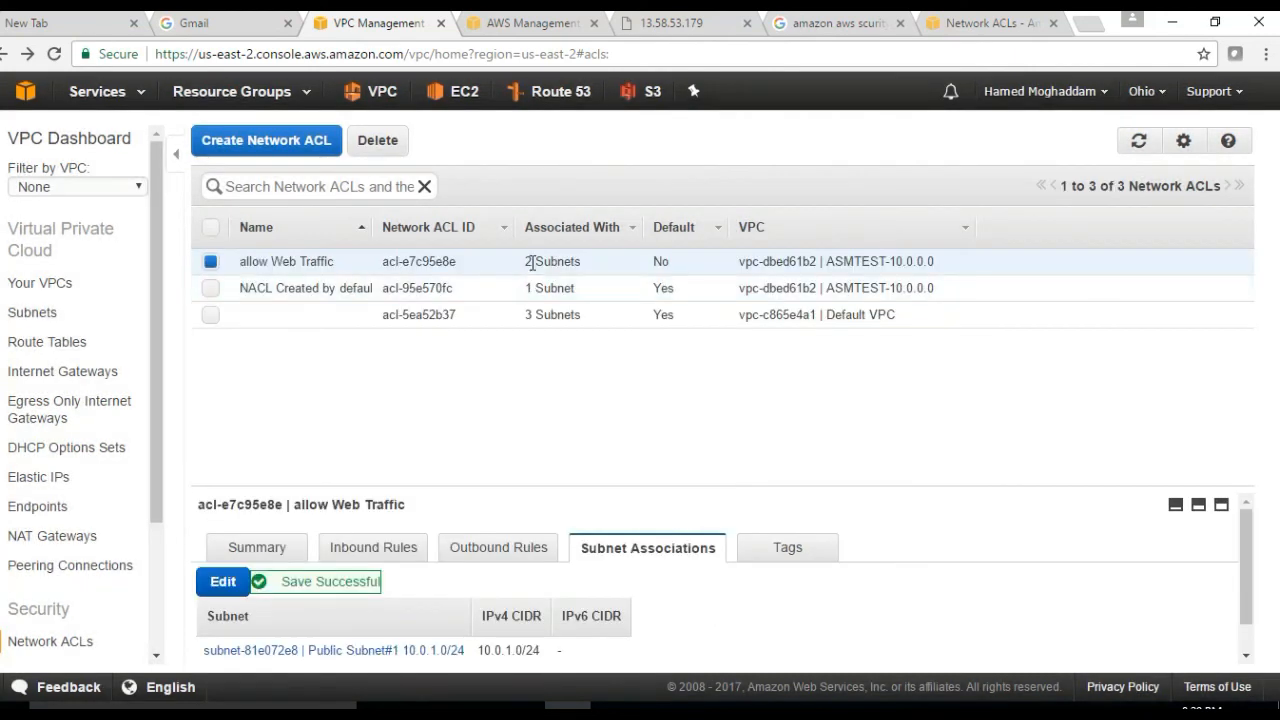
{"action": "left_click_drag", "start_coordinate": [533, 262], "coordinate": [522, 264]}
- Switch to the PowerPoint slide, highlight the bullet about numbered rules, and correct the misspelling "evalluted" to "evaluated"
{"action": "left_click", "coordinate": [847, 706]}
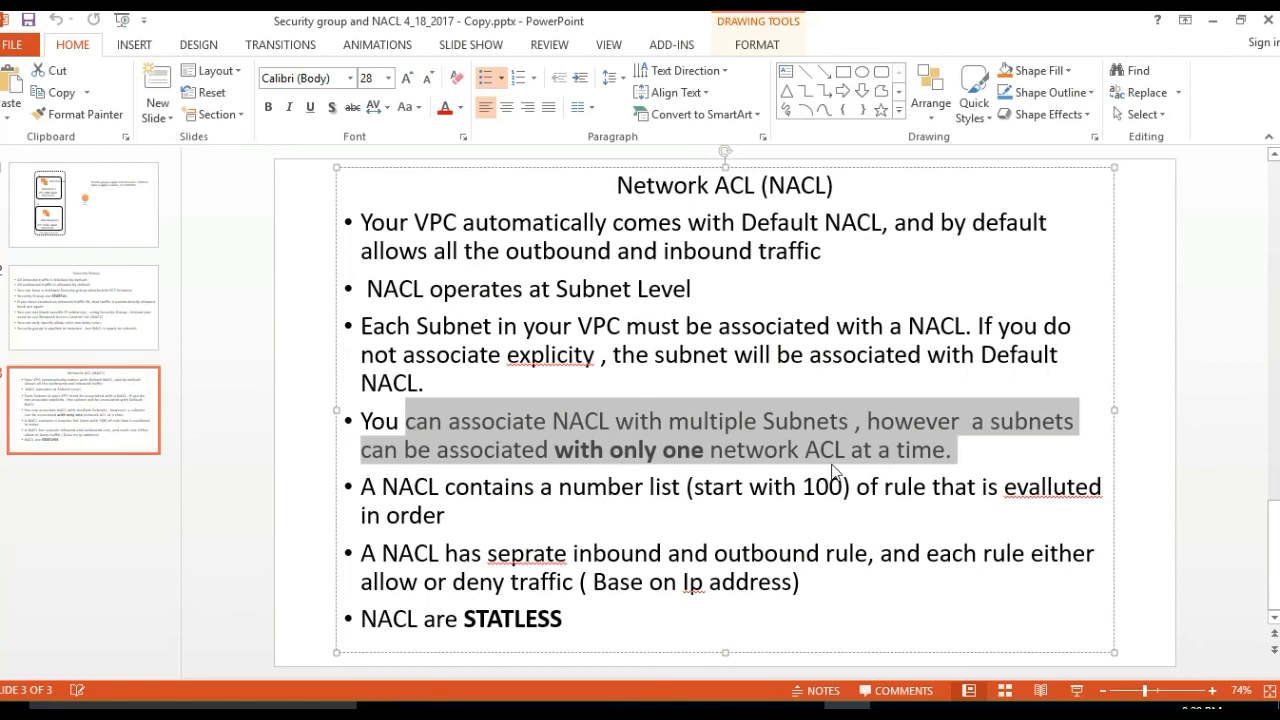
{"action": "left_click_drag", "start_coordinate": [382, 487], "coordinate": [1068, 510]}
{"action": "left_click", "coordinate": [980, 487]}
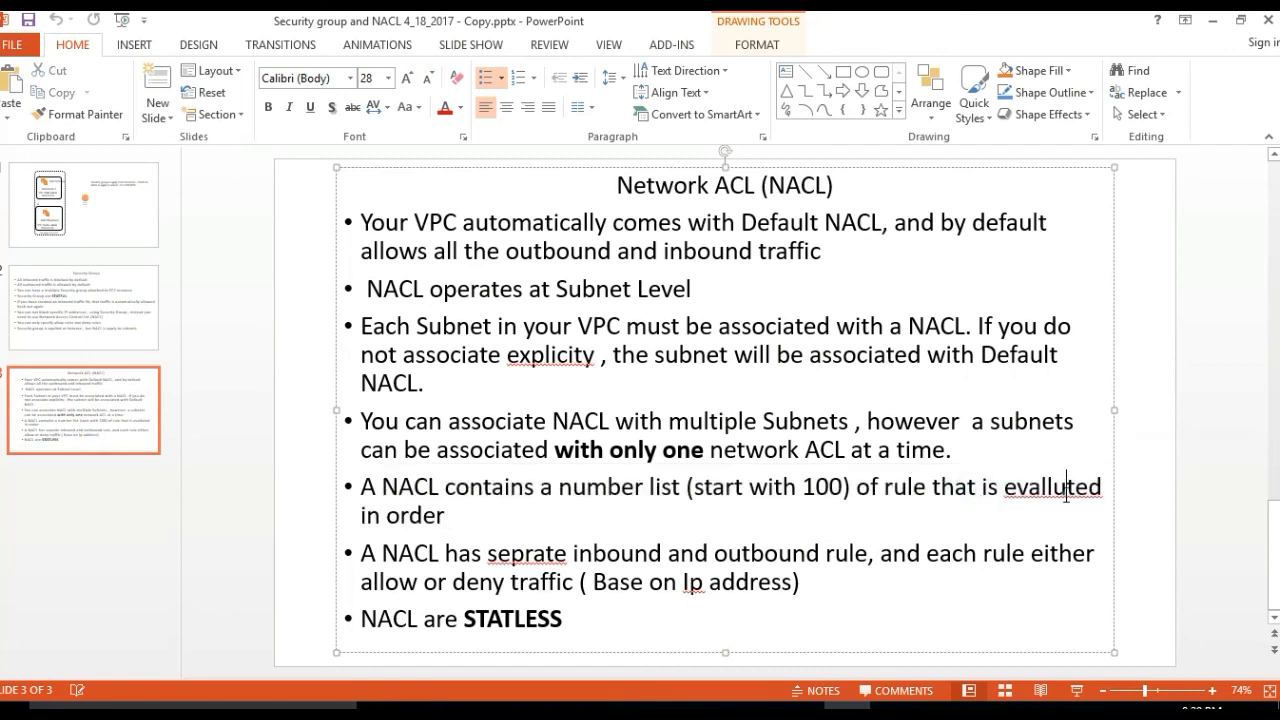
{"action": "right_click", "coordinate": [1065, 488]}
{"action": "left_click", "coordinate": [1115, 507]}
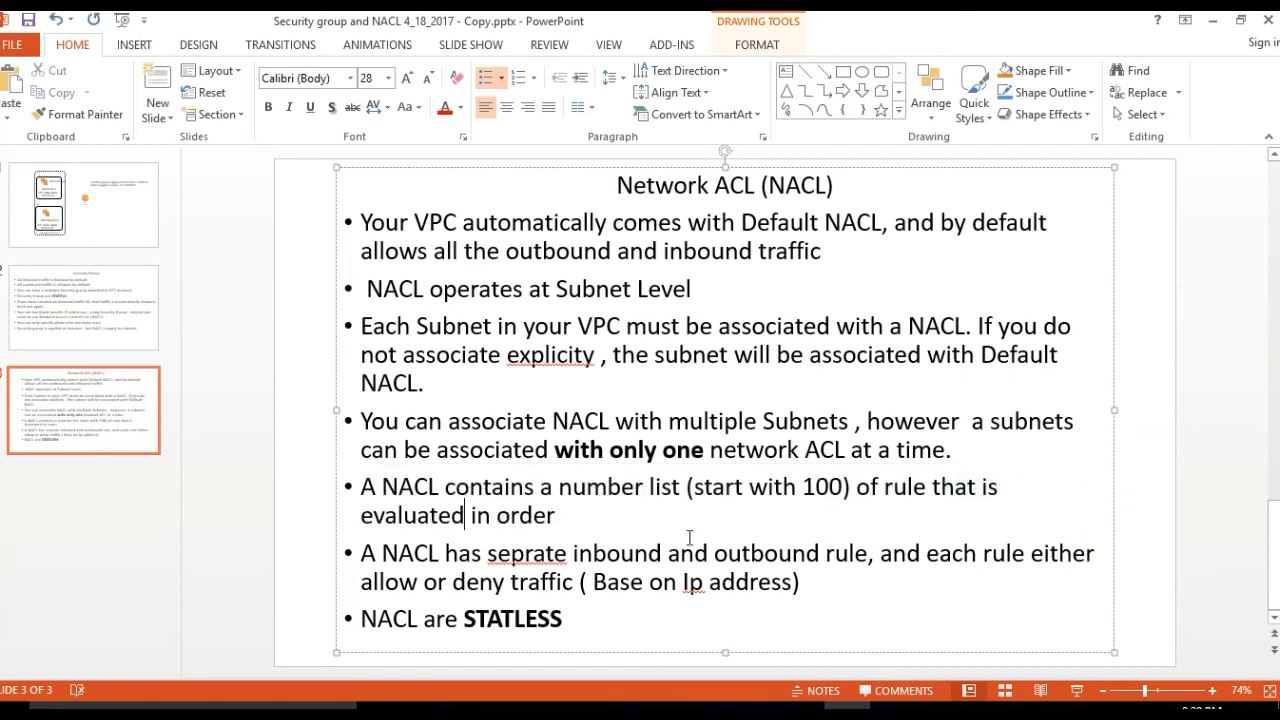
- Switch to the 13.58.53.179 remote desktop session, close the Command Prompt running the continuous ping, and minimize the session
{"action": "mouse_move", "coordinate": [800, 708]}
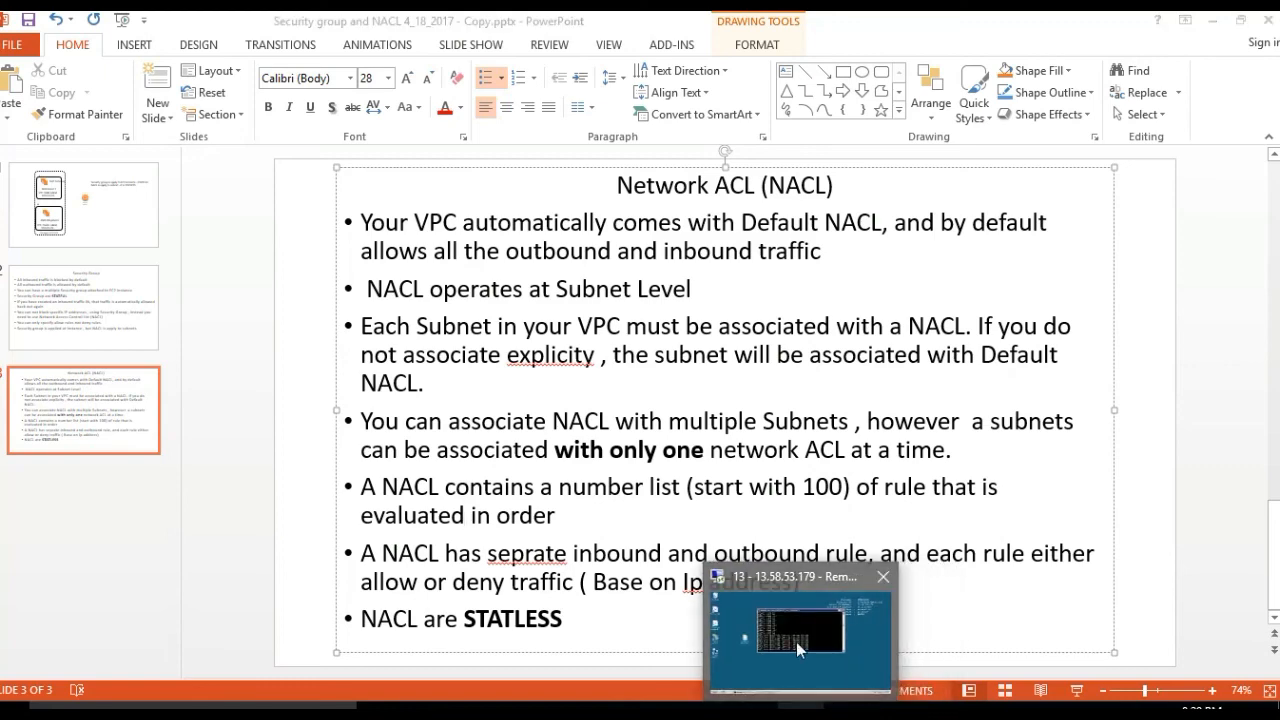
{"action": "left_click", "coordinate": [796, 642]}
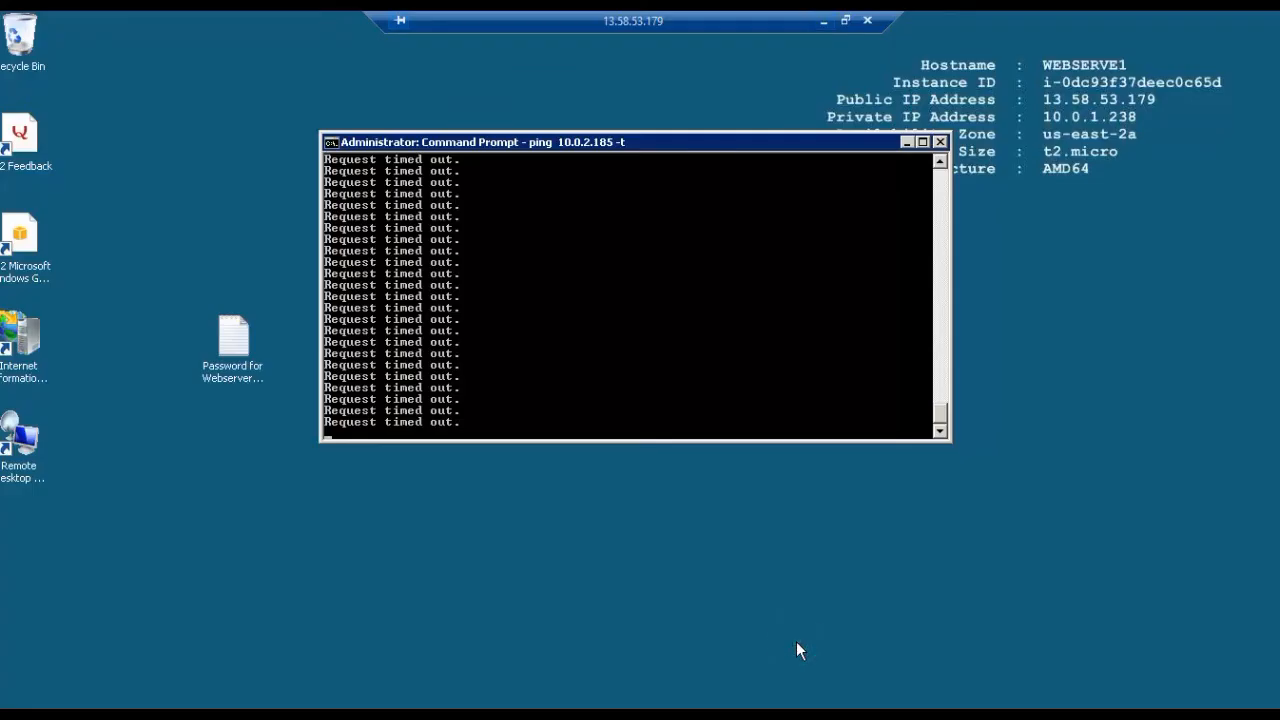
{"action": "left_click", "coordinate": [940, 142]}
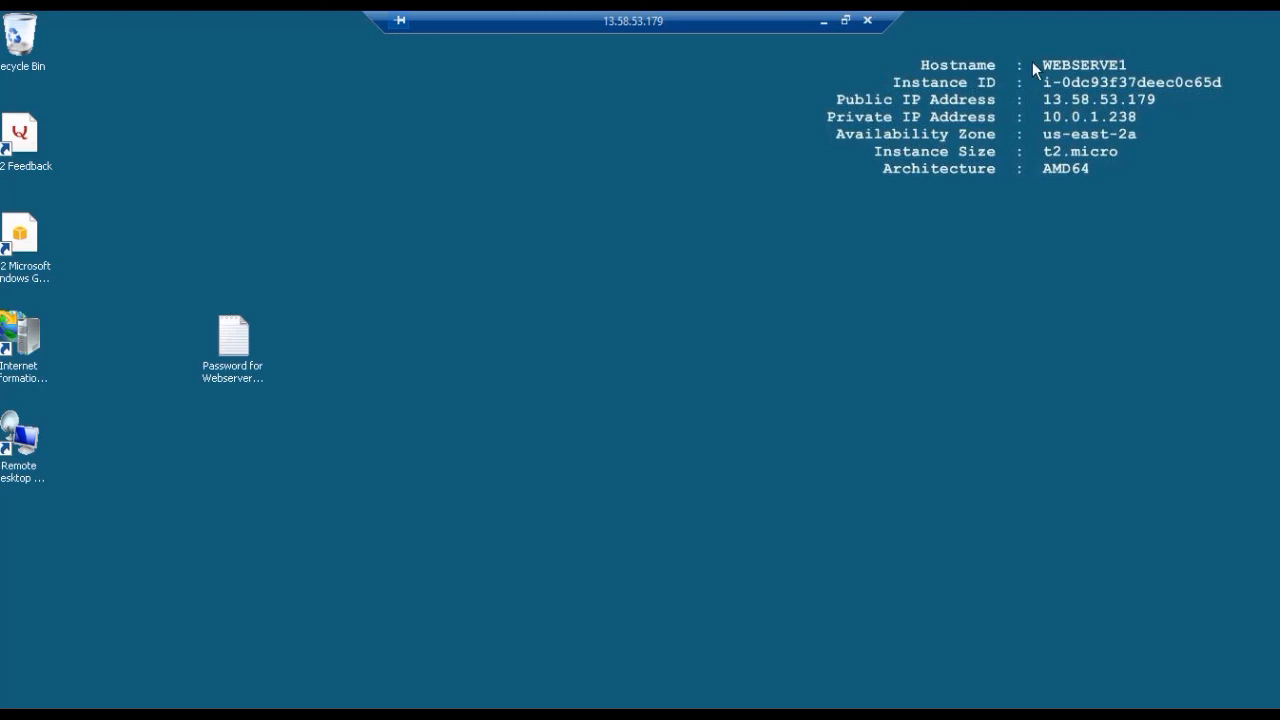
{"action": "left_click", "coordinate": [825, 22]}
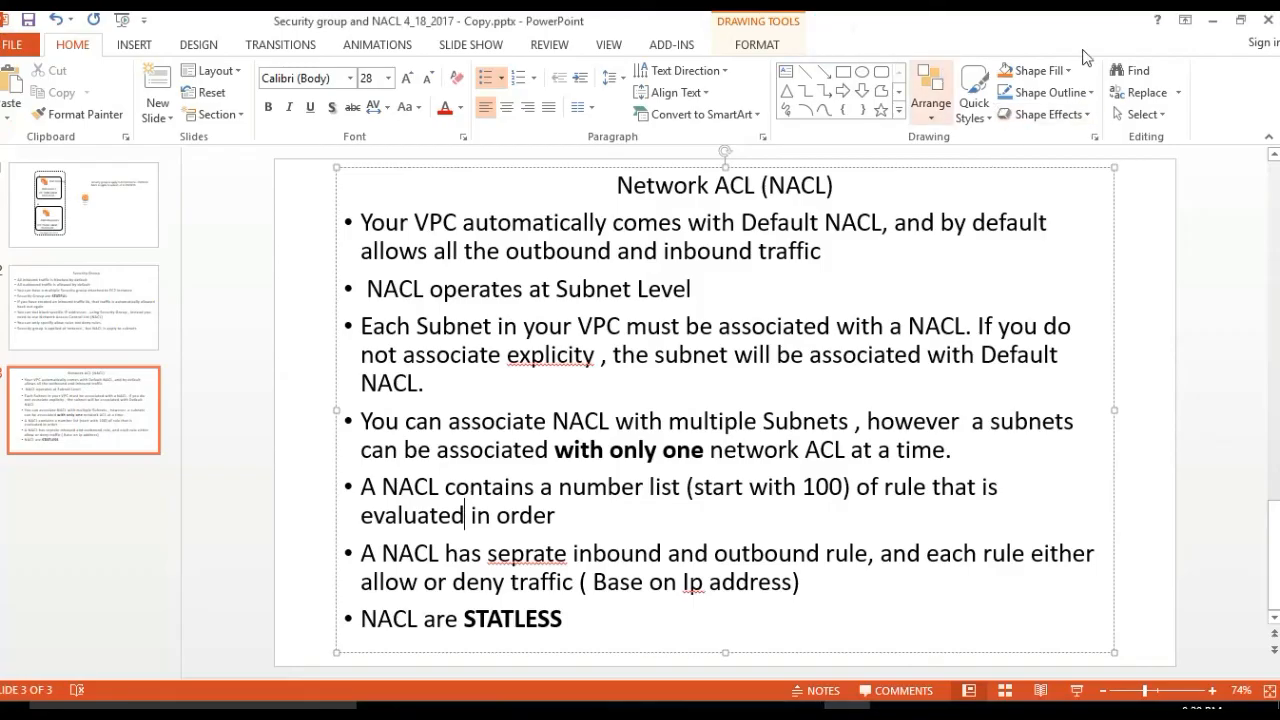
- Switch to the browser page at 13.58.53.179 and highlight the web server's text
{"action": "left_click", "coordinate": [1216, 24]}
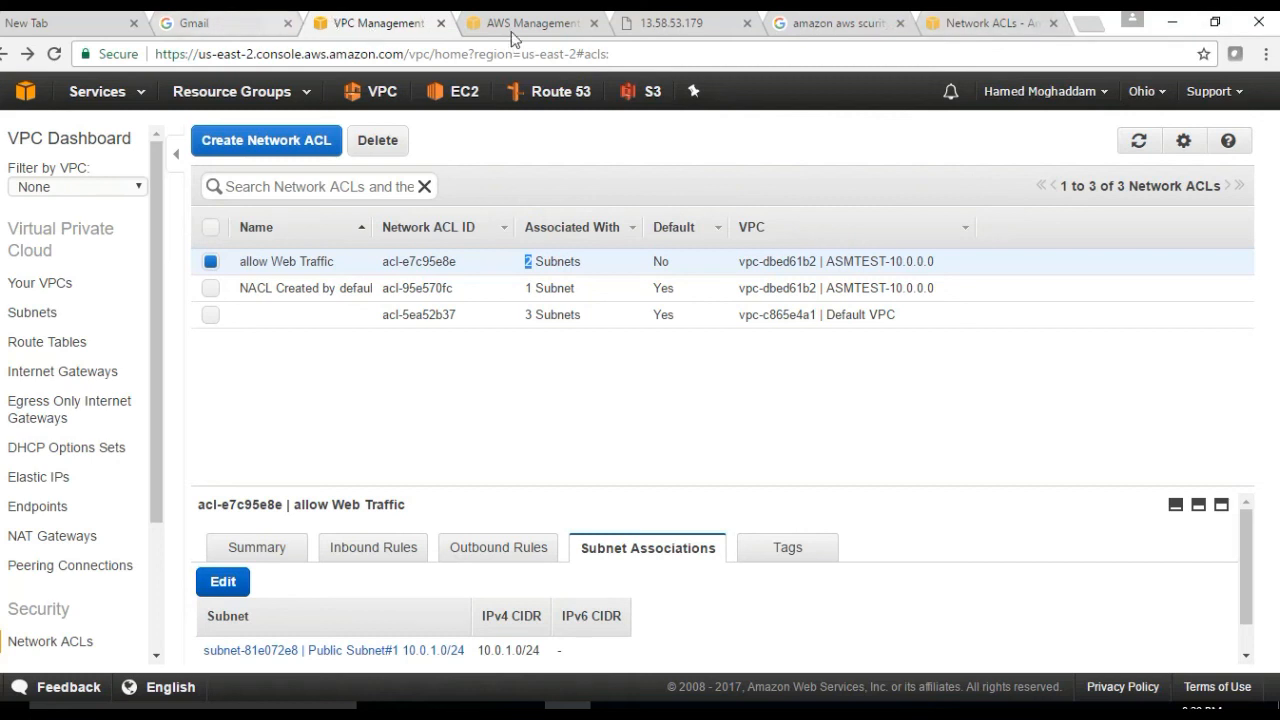
{"action": "left_click", "coordinate": [682, 24]}
{"action": "left_click", "coordinate": [273, 51]}
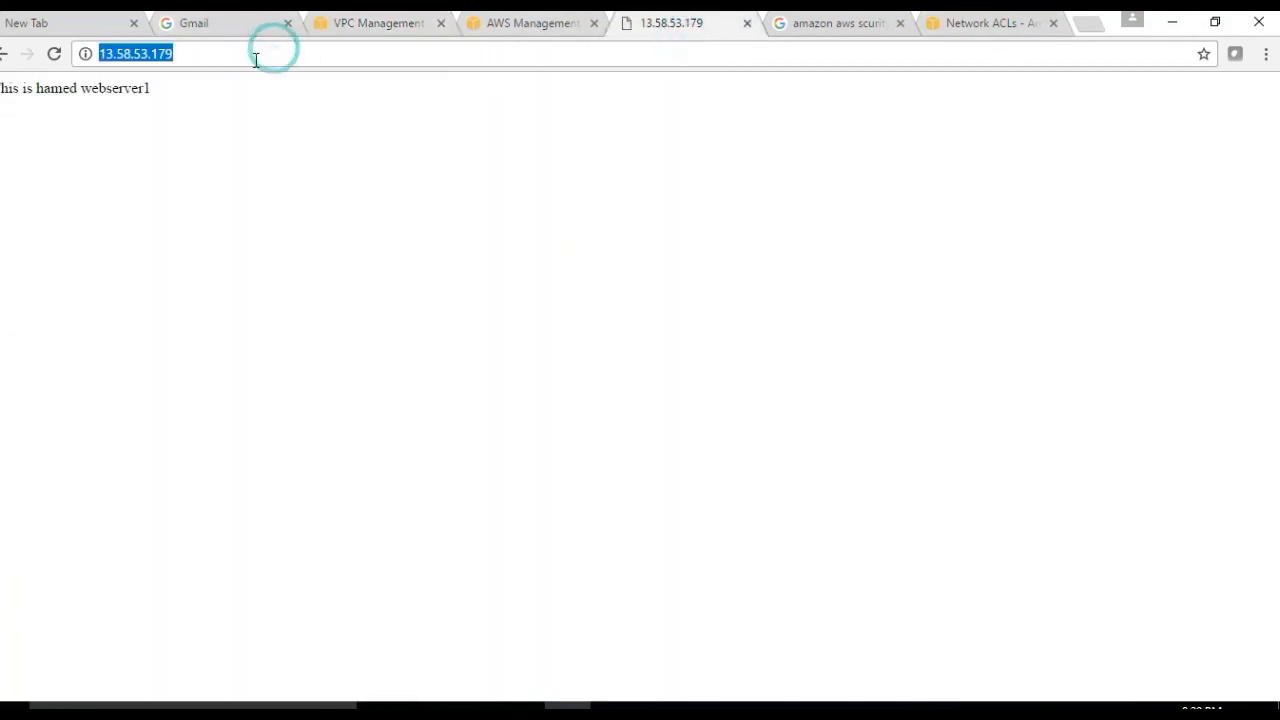
{"action": "left_click", "coordinate": [247, 155]}
{"action": "left_click_drag", "start_coordinate": [180, 94], "coordinate": [2, 92]}
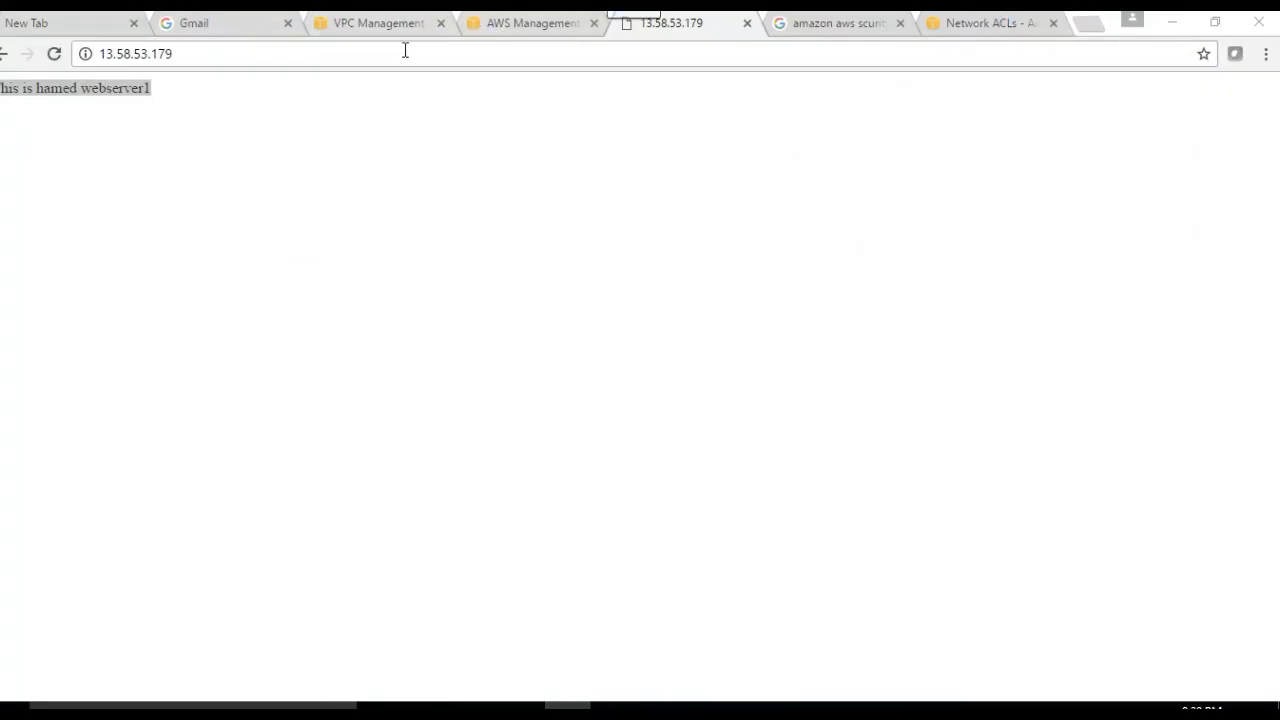
- Open the inbound rules of the "allow Web Traffic" network ACL for editing and review the full rule list
{"action": "left_click", "coordinate": [348, 30]}
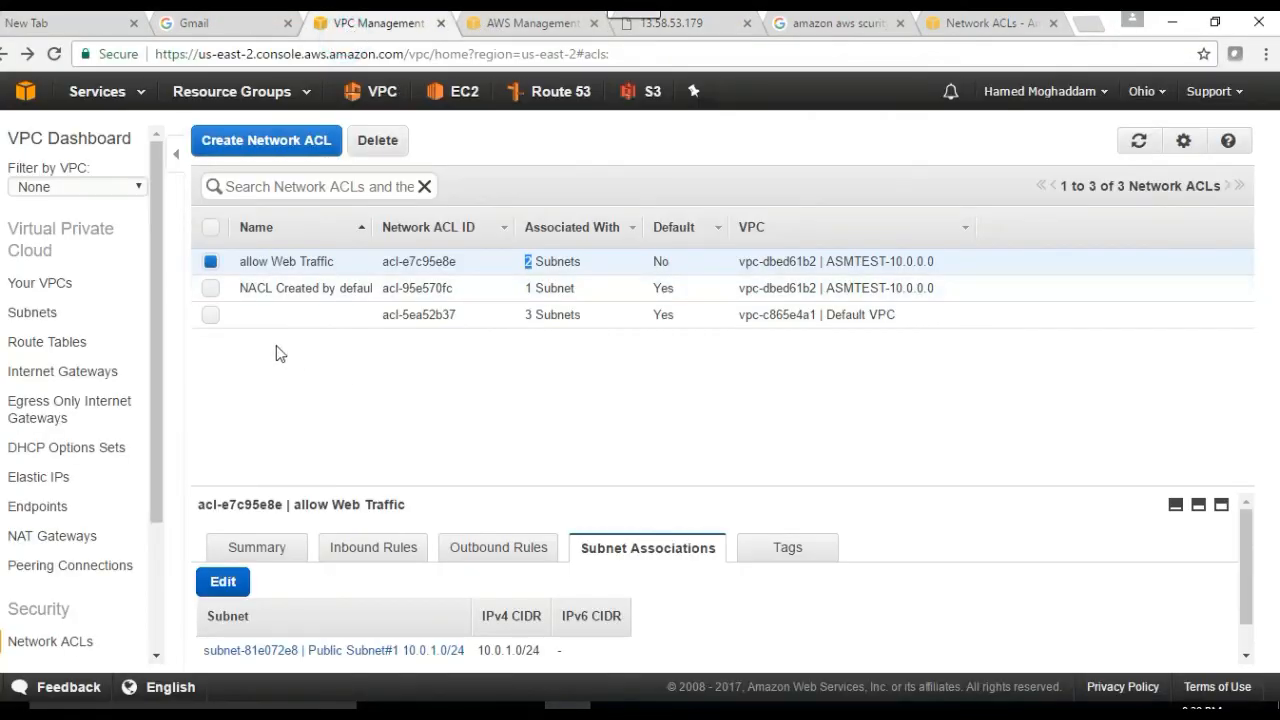
{"action": "left_click", "coordinate": [220, 590]}
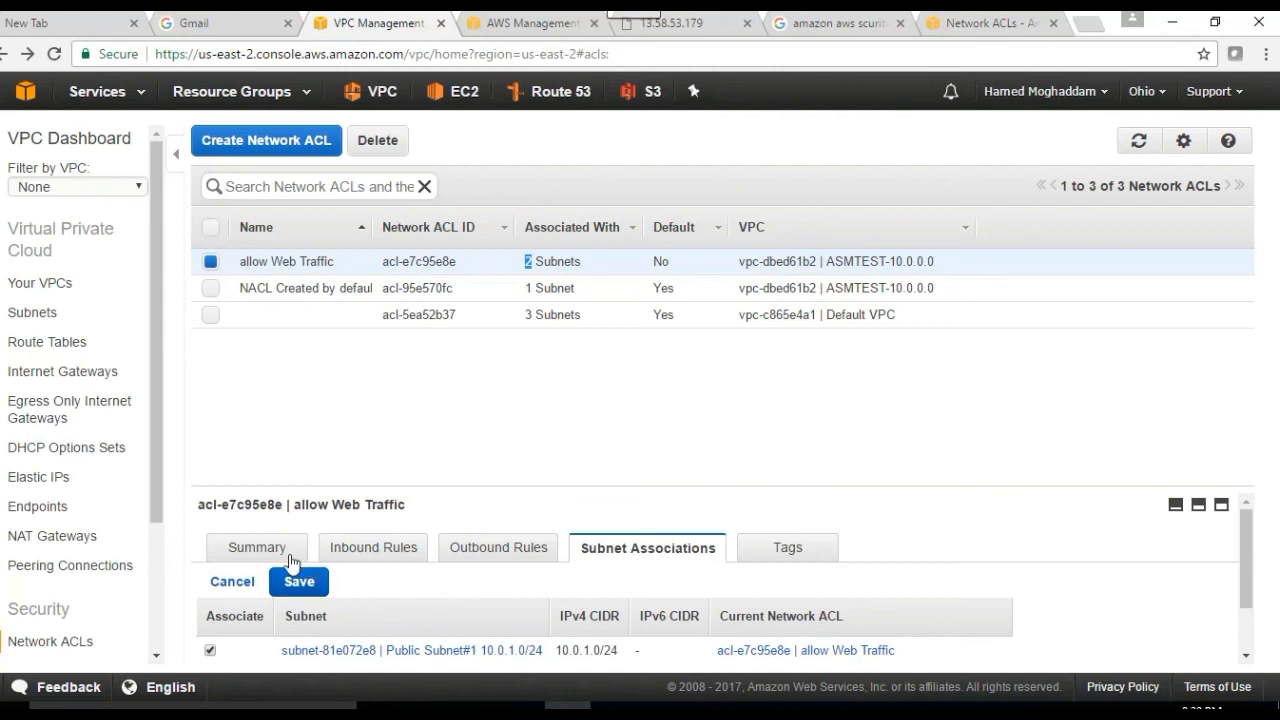
{"action": "left_click", "coordinate": [362, 550]}
{"action": "scroll", "coordinate": [435, 595], "scroll_direction": "down", "scroll_amount": 2}
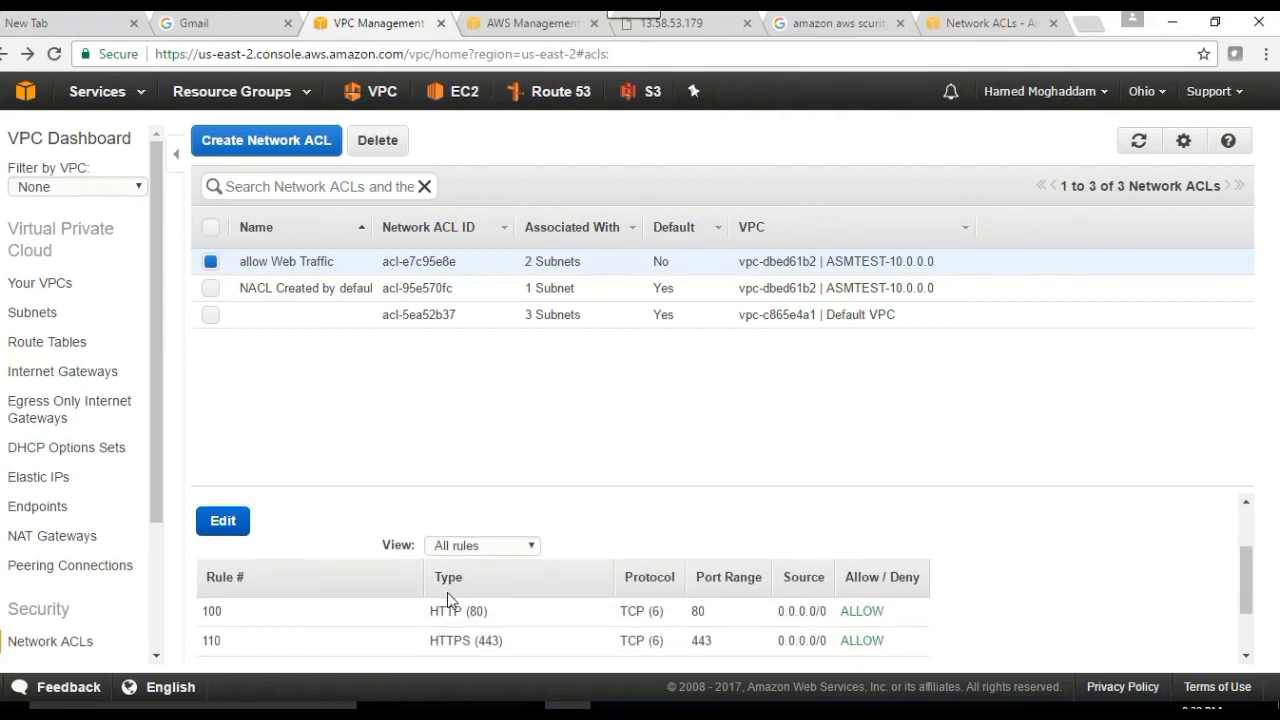
{"action": "left_click", "coordinate": [213, 521]}
{"action": "scroll", "coordinate": [448, 578], "scroll_direction": "down", "scroll_amount": 3}
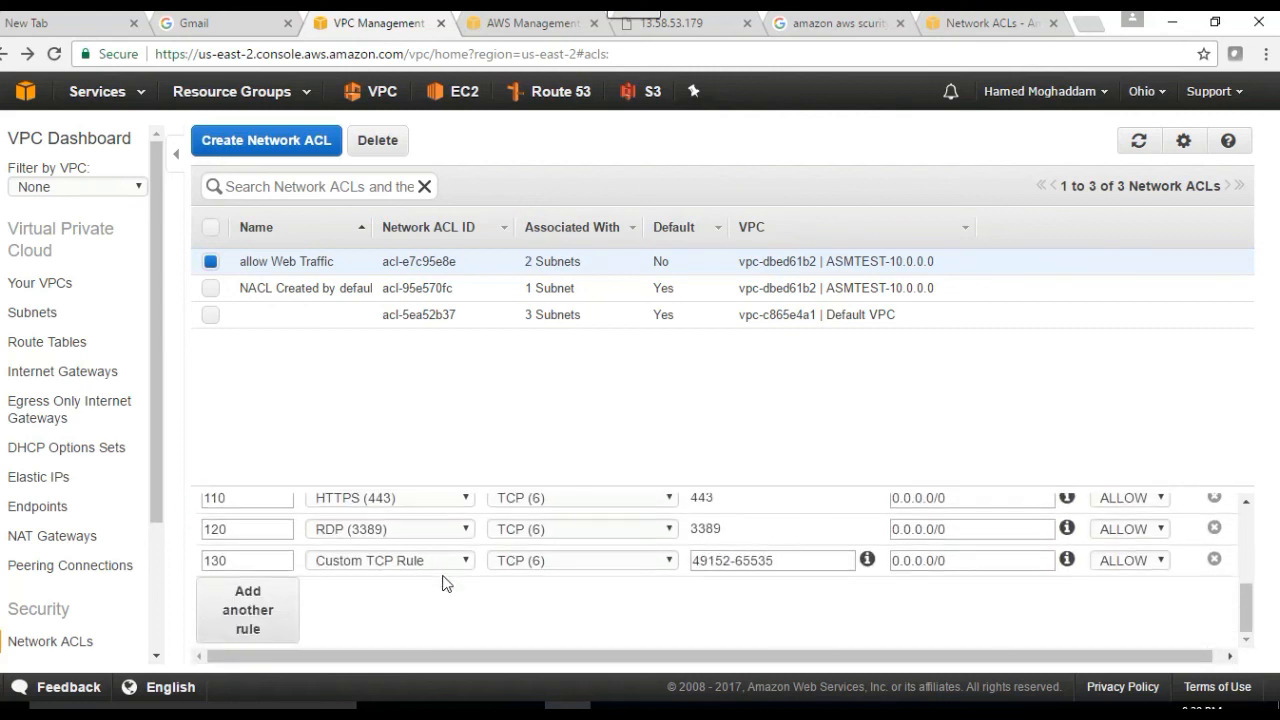
{"action": "scroll", "coordinate": [440, 580], "scroll_direction": "up", "scroll_amount": 2}
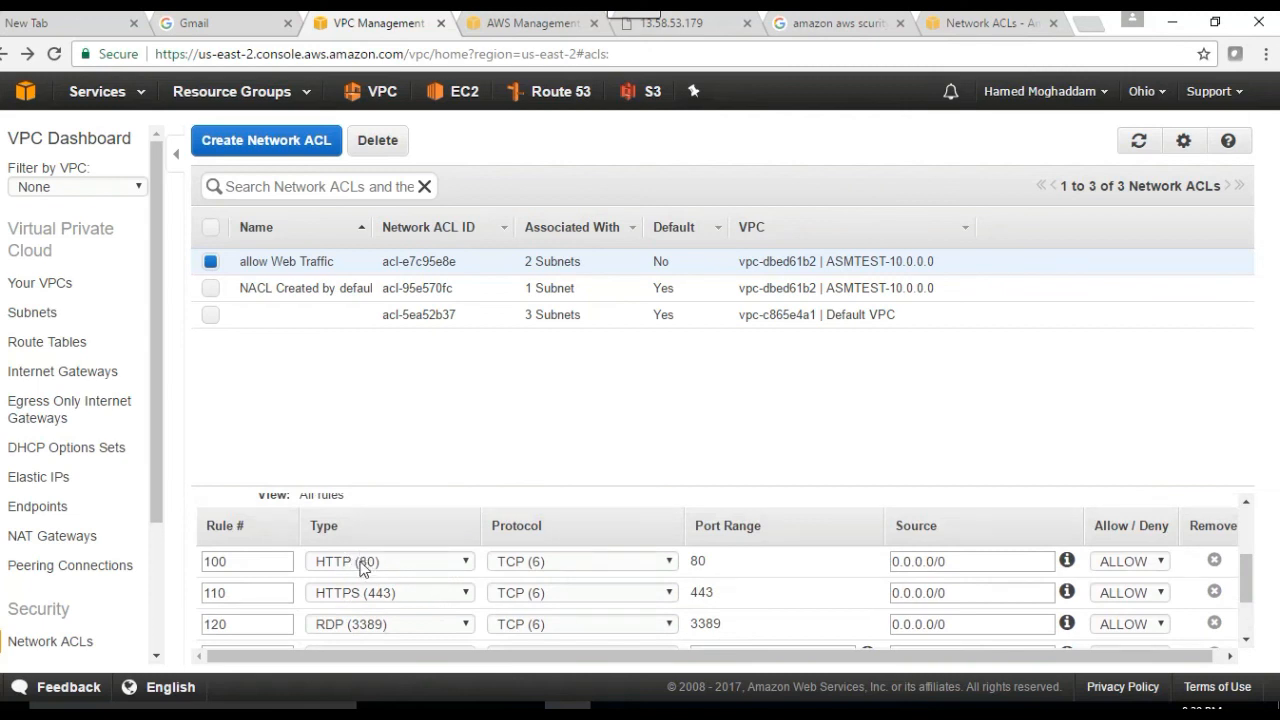
{"action": "scroll", "coordinate": [421, 633], "scroll_direction": "down", "scroll_amount": 2}
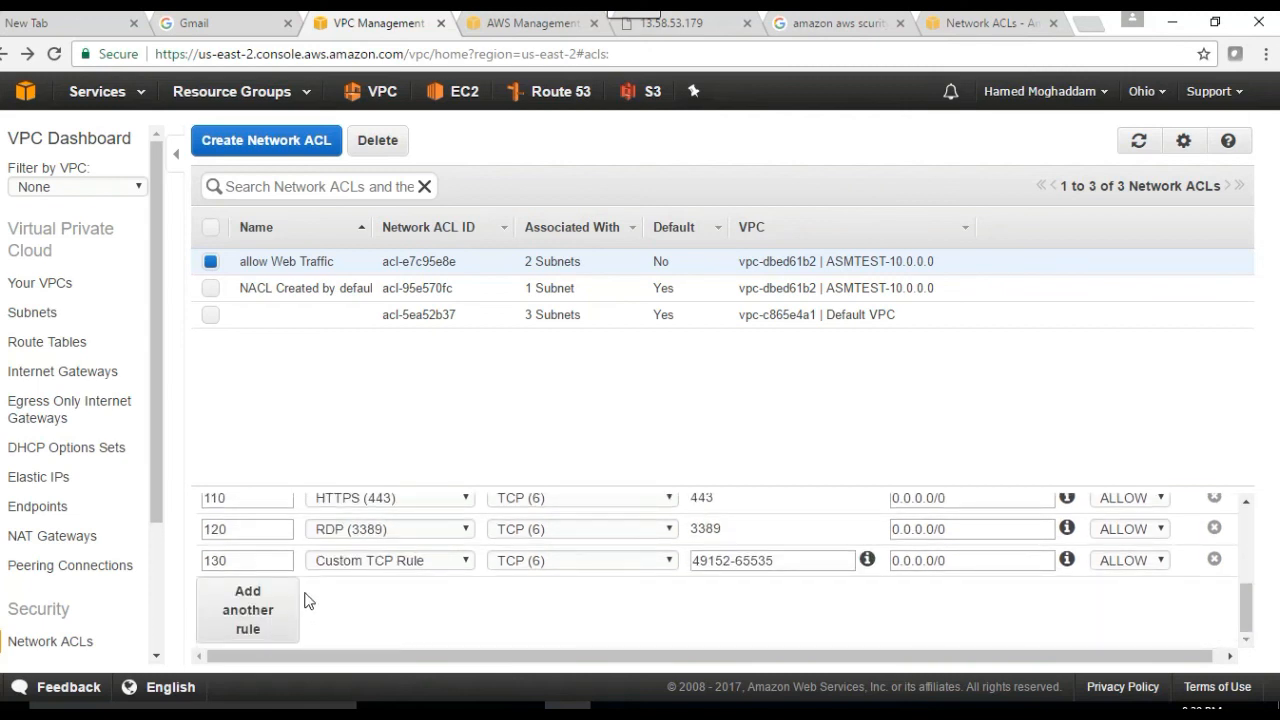
{"action": "scroll", "coordinate": [406, 574], "scroll_direction": "up", "scroll_amount": 2}
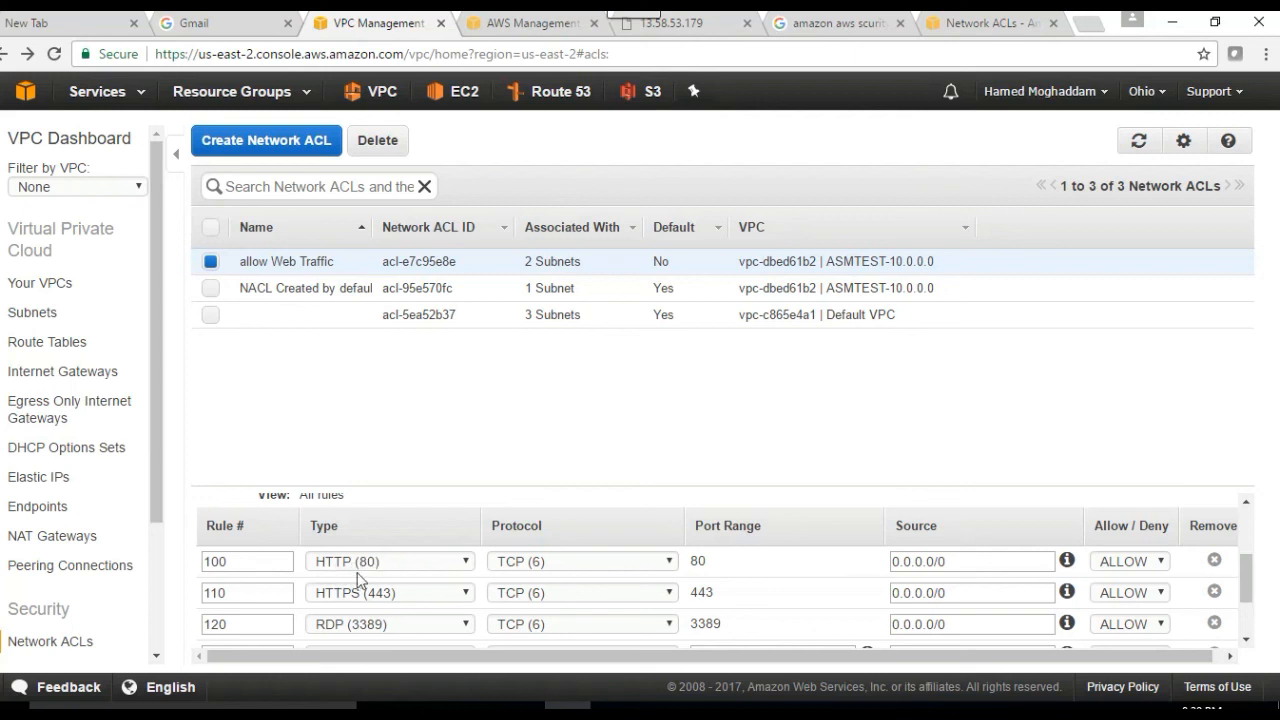
- Highlight inbound rule numbers 100, 110, 120 and 130 one after another, and cancel editing without saving
{"action": "double_click", "coordinate": [231, 563]}
{"action": "double_click", "coordinate": [234, 594]}
{"action": "left_click", "coordinate": [243, 623]}
{"action": "double_click", "coordinate": [243, 623]}
{"action": "scroll", "coordinate": [282, 620], "scroll_direction": "down", "scroll_amount": 2}
{"action": "double_click", "coordinate": [228, 560]}
{"action": "scroll", "coordinate": [409, 598], "scroll_direction": "up", "scroll_amount": 5}
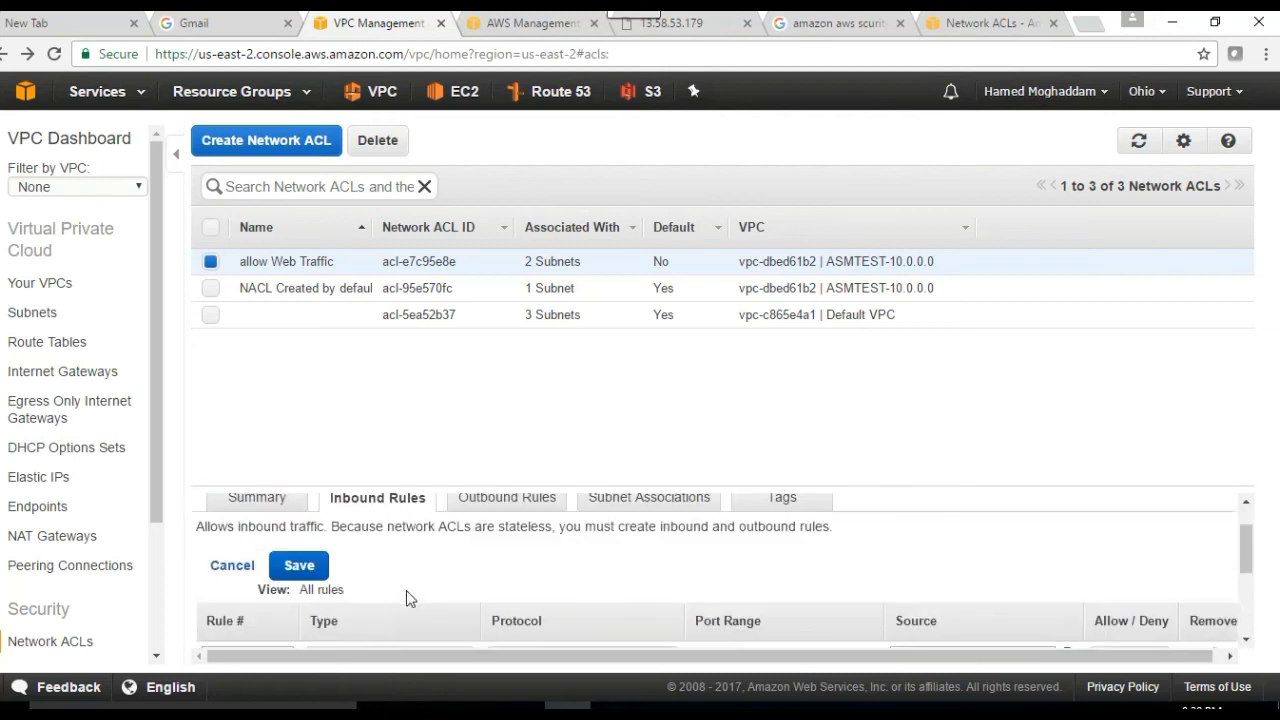
{"action": "left_click", "coordinate": [232, 564]}
- Switch to the PowerPoint slide and highlight the bullets about separate inbound and outbound rules and NACLs being "STATLESS"
{"action": "left_click", "coordinate": [847, 706]}
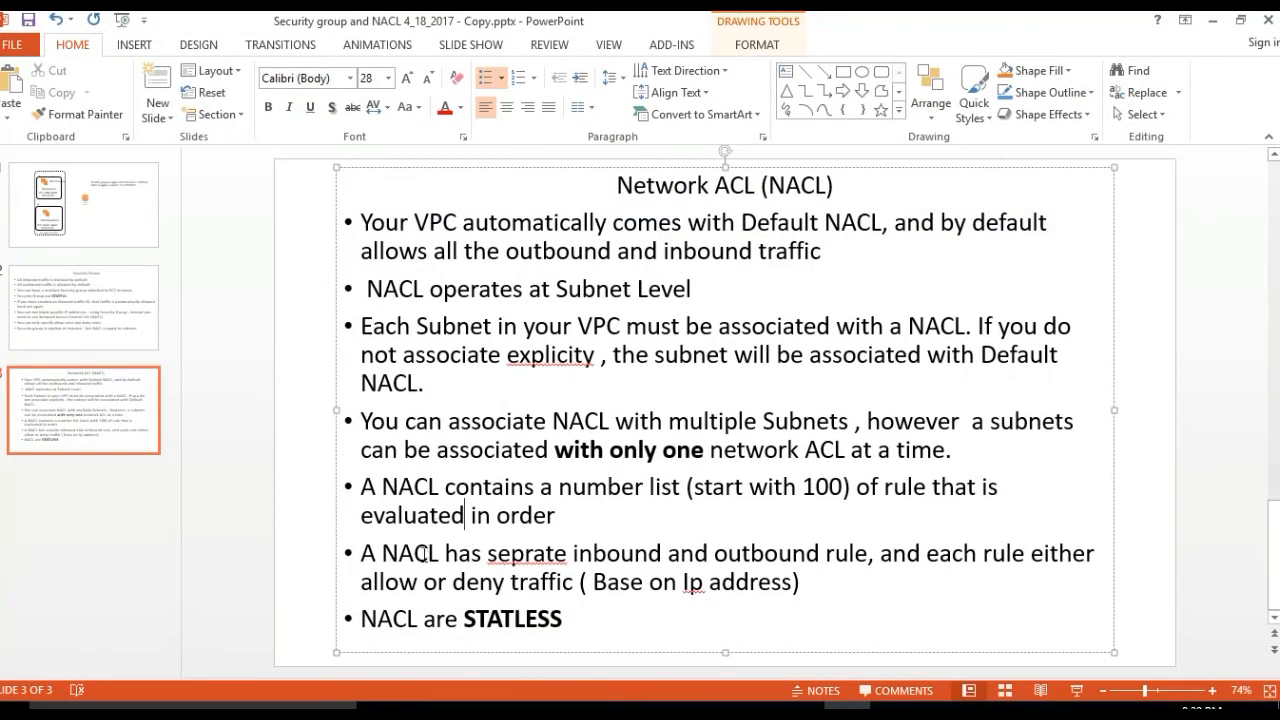
{"action": "left_click_drag", "start_coordinate": [389, 560], "coordinate": [798, 606]}
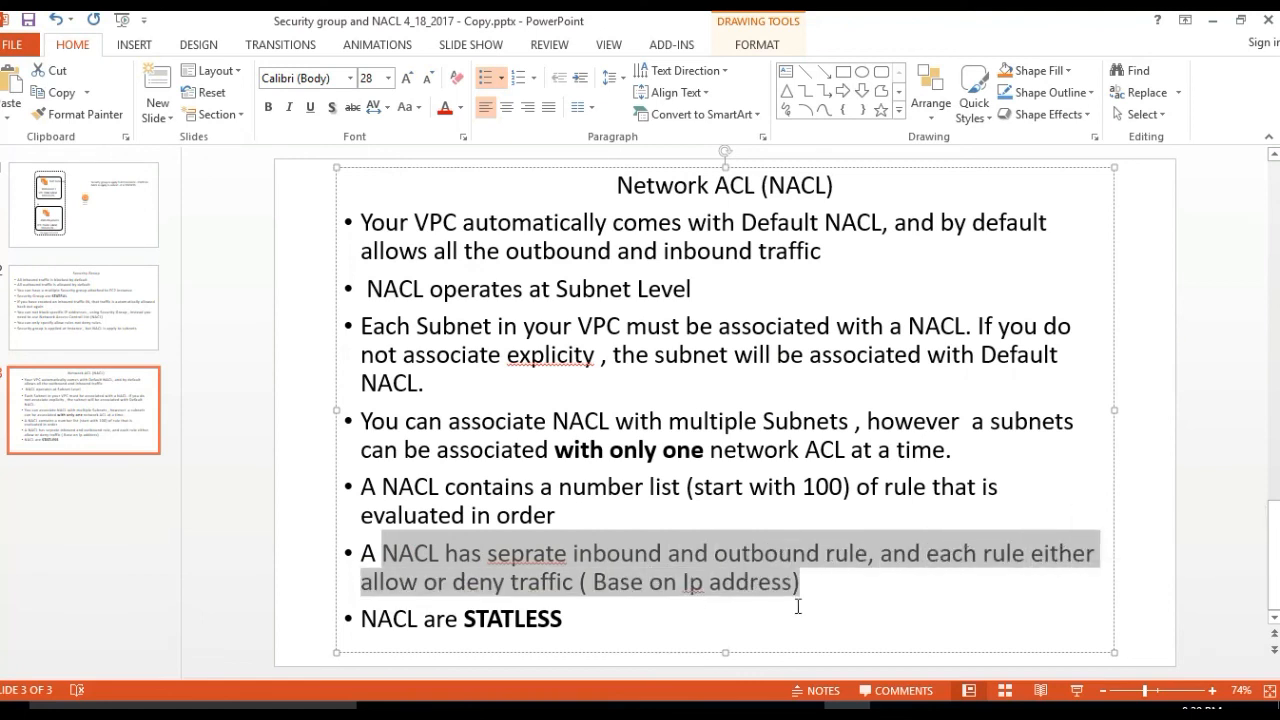
{"action": "left_click", "coordinate": [805, 589]}
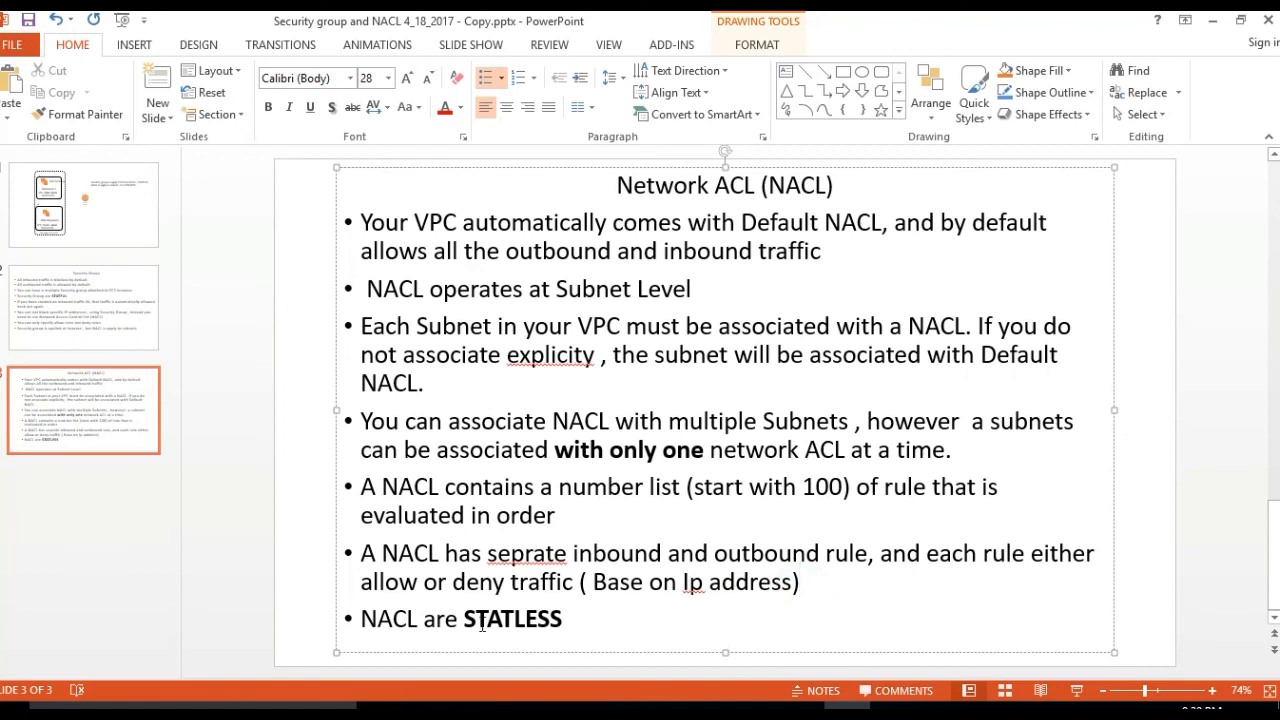
{"action": "left_click_drag", "start_coordinate": [597, 625], "coordinate": [423, 620]}
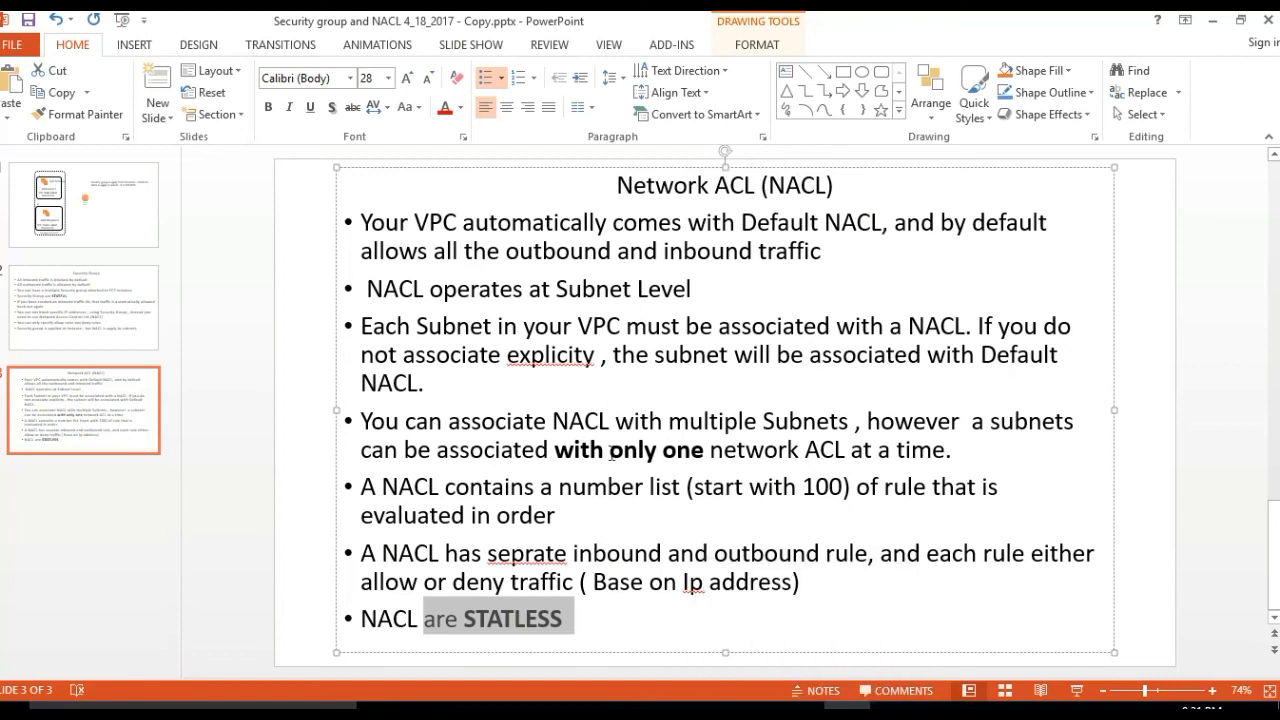
- Switch back to the VPC console and compare the inbound and outbound rules of the "allow Web Traffic" ACL
{"action": "left_click", "coordinate": [566, 706]}
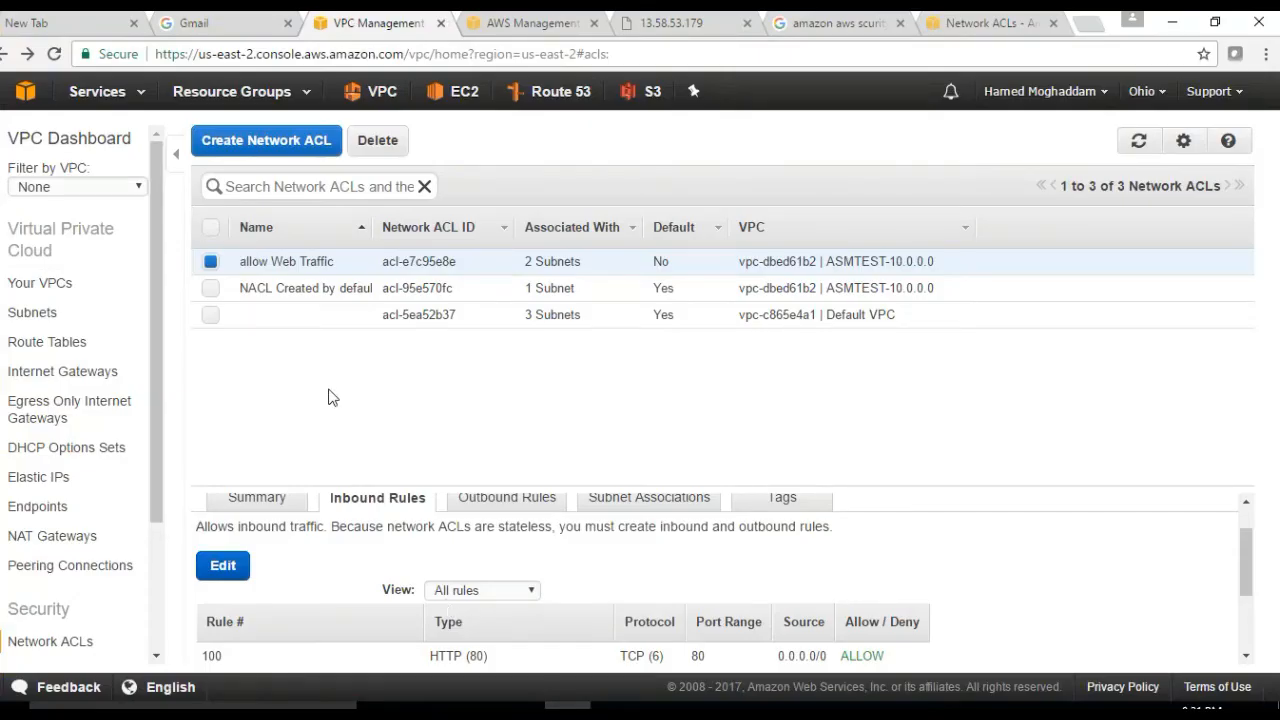
{"action": "scroll", "coordinate": [413, 621], "scroll_direction": "down", "scroll_amount": 1}
{"action": "scroll", "coordinate": [413, 615], "scroll_direction": "up", "scroll_amount": 1}
{"action": "scroll", "coordinate": [388, 557], "scroll_direction": "down", "scroll_amount": 1}
{"action": "scroll", "coordinate": [388, 557], "scroll_direction": "down", "scroll_amount": 1}
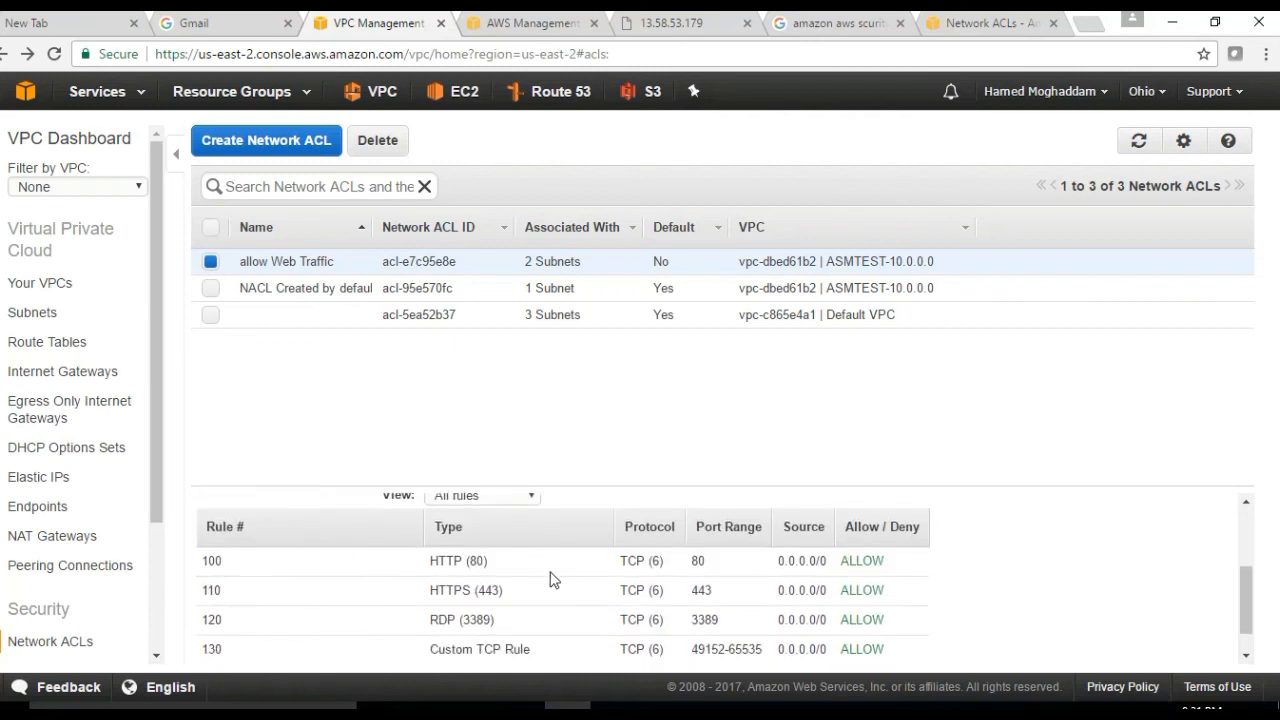
{"action": "scroll", "coordinate": [553, 579], "scroll_direction": "up", "scroll_amount": 2}
{"action": "left_click", "coordinate": [500, 546]}
{"action": "scroll", "coordinate": [508, 562], "scroll_direction": "down", "scroll_amount": 1}
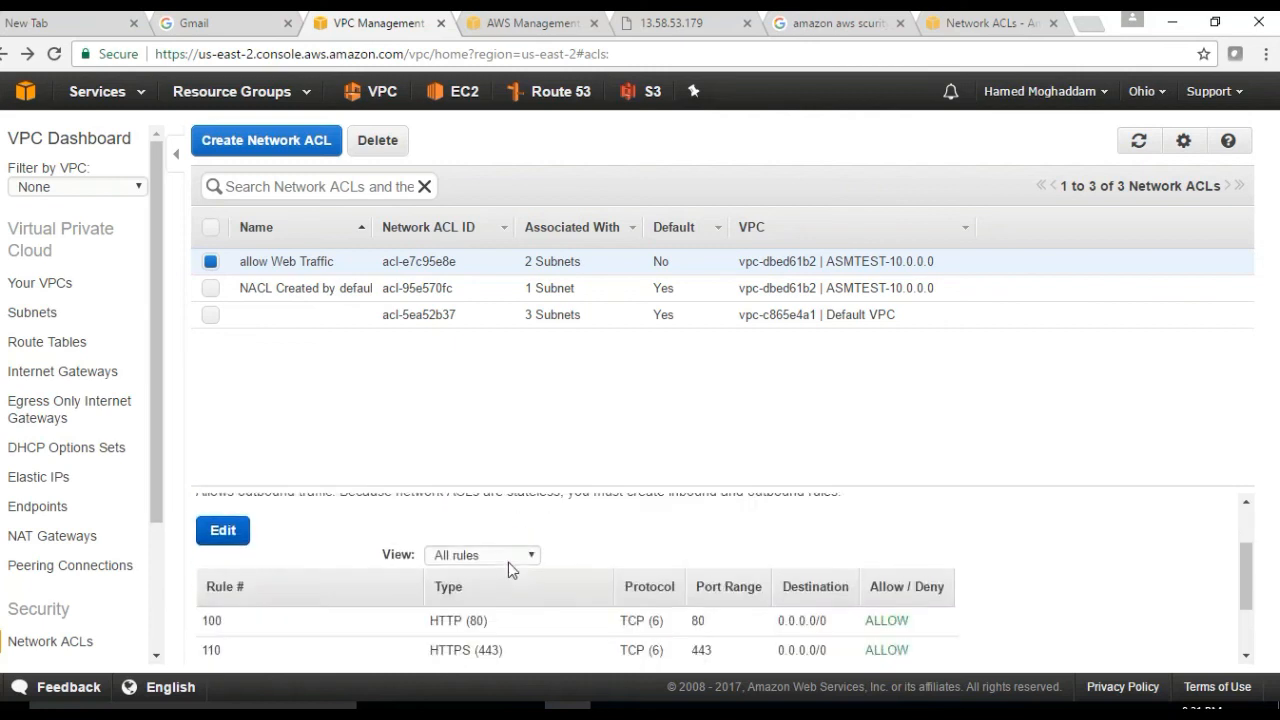
{"action": "scroll", "coordinate": [508, 562], "scroll_direction": "down", "scroll_amount": 1}
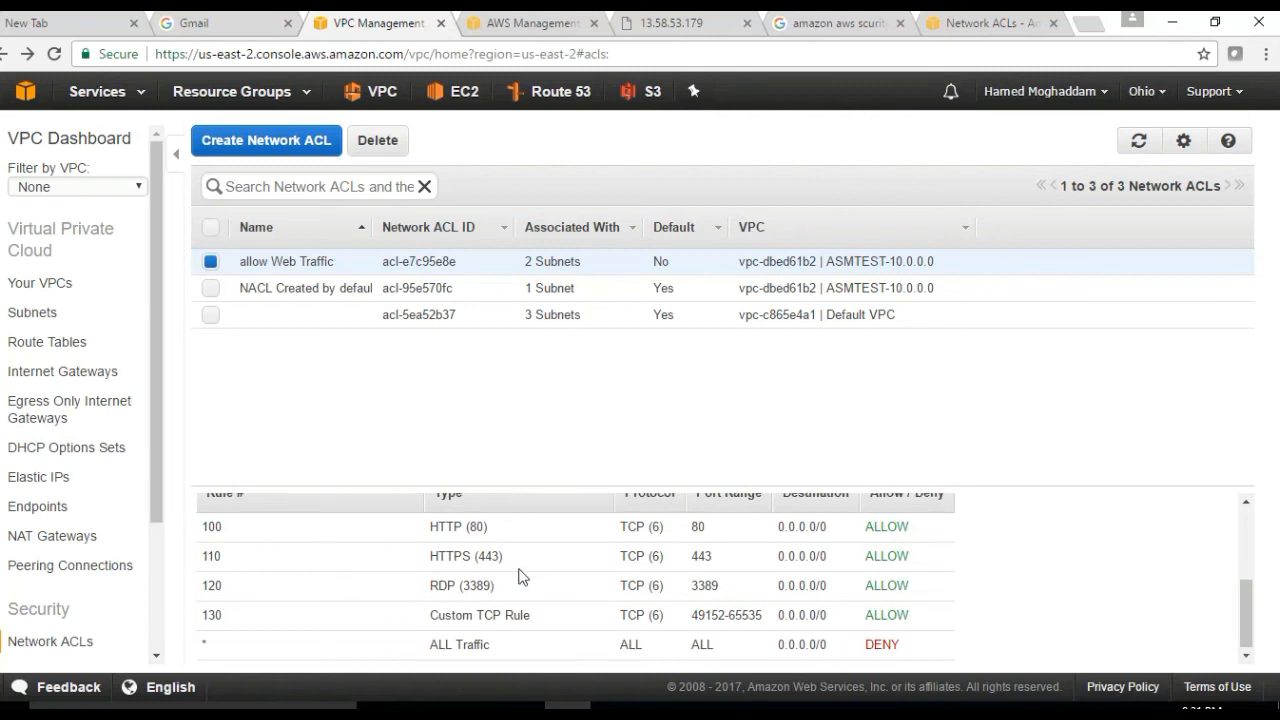
{"action": "scroll", "coordinate": [479, 514], "scroll_direction": "up", "scroll_amount": 2}
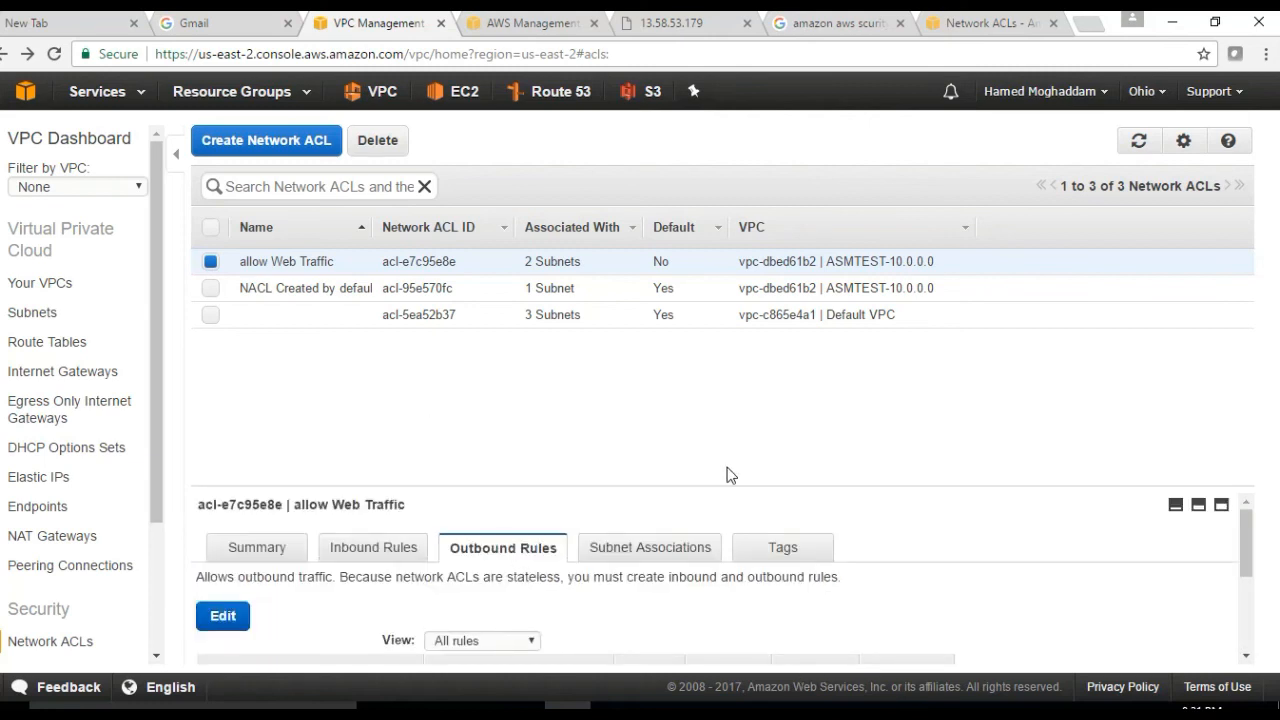
- Open asmed.com's Information Technology page in a new browser tab and open the "AWS Certified Solutions Architect – Associate" course
{"action": "left_click", "coordinate": [1095, 24]}
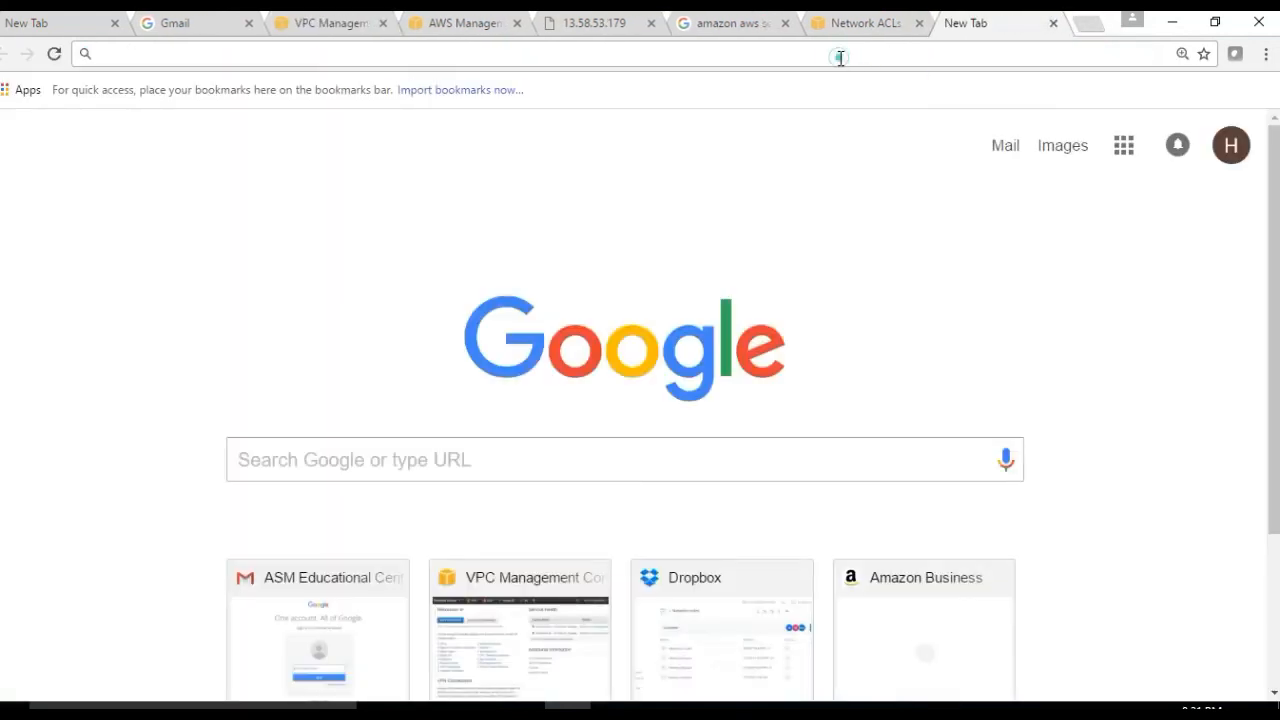
{"action": "type", "text": "as"}
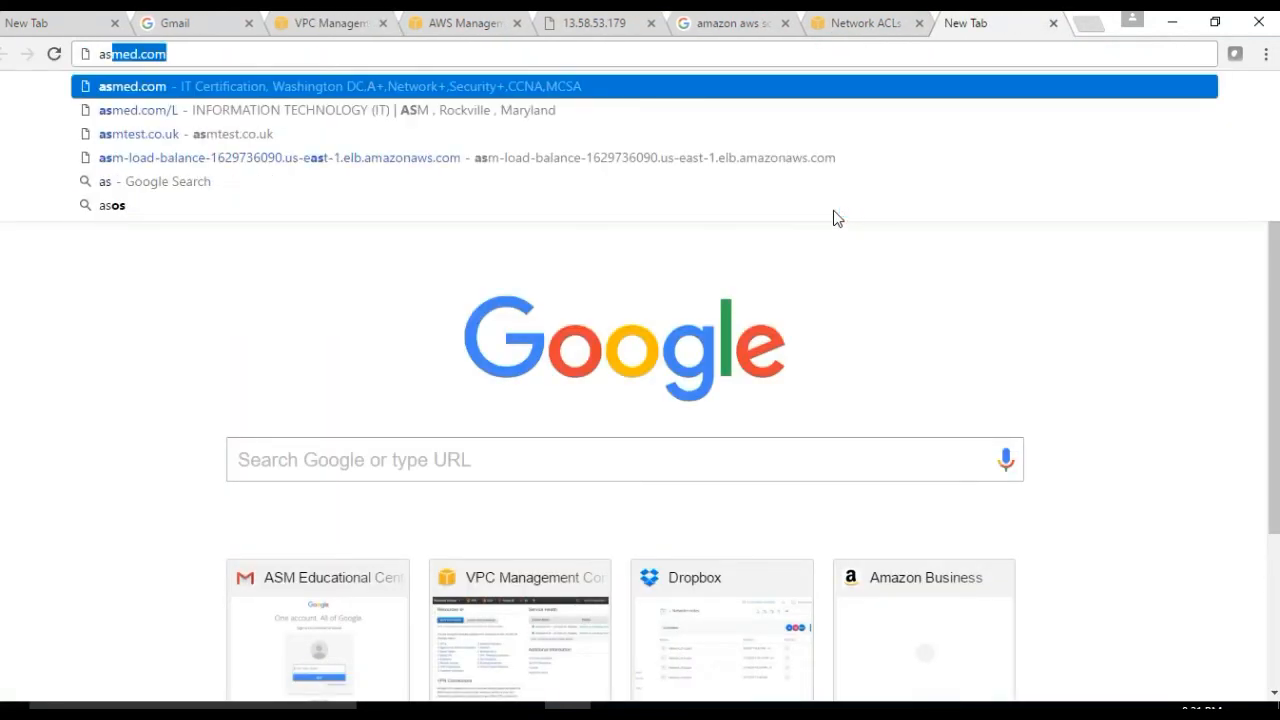
{"action": "left_click", "coordinate": [452, 115]}
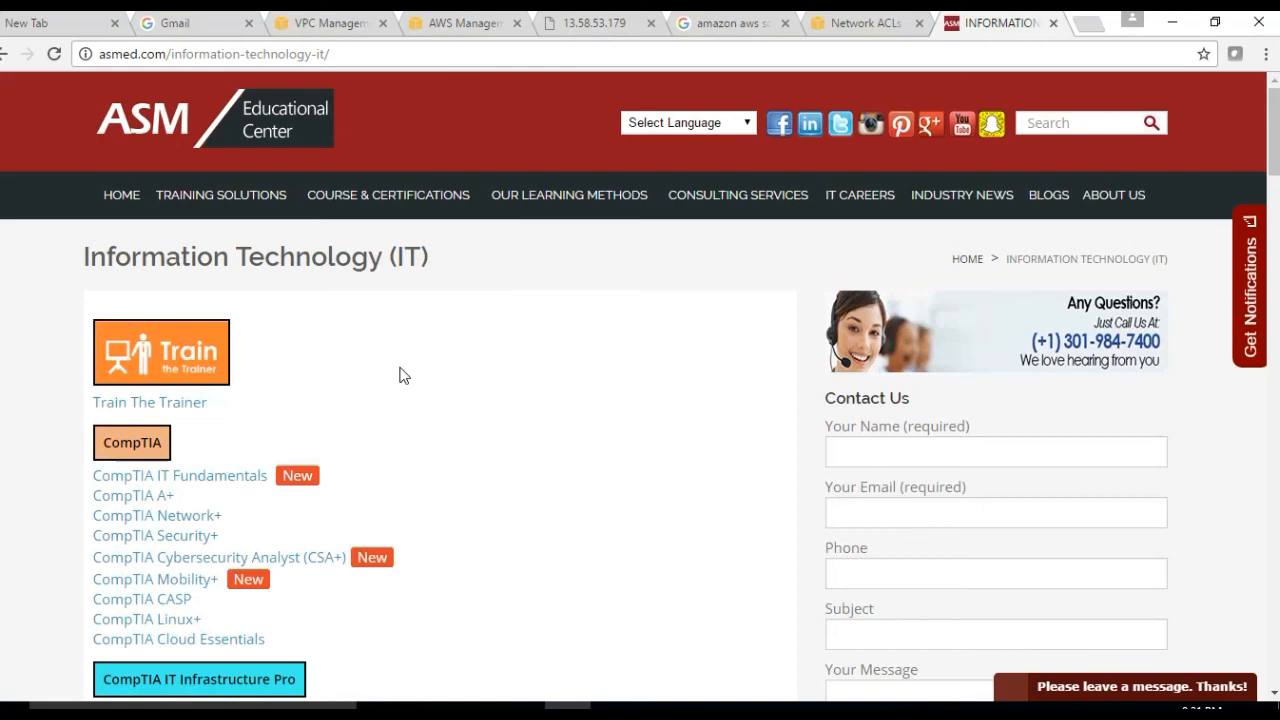
{"action": "scroll", "coordinate": [489, 416], "scroll_direction": "down", "scroll_amount": 4}
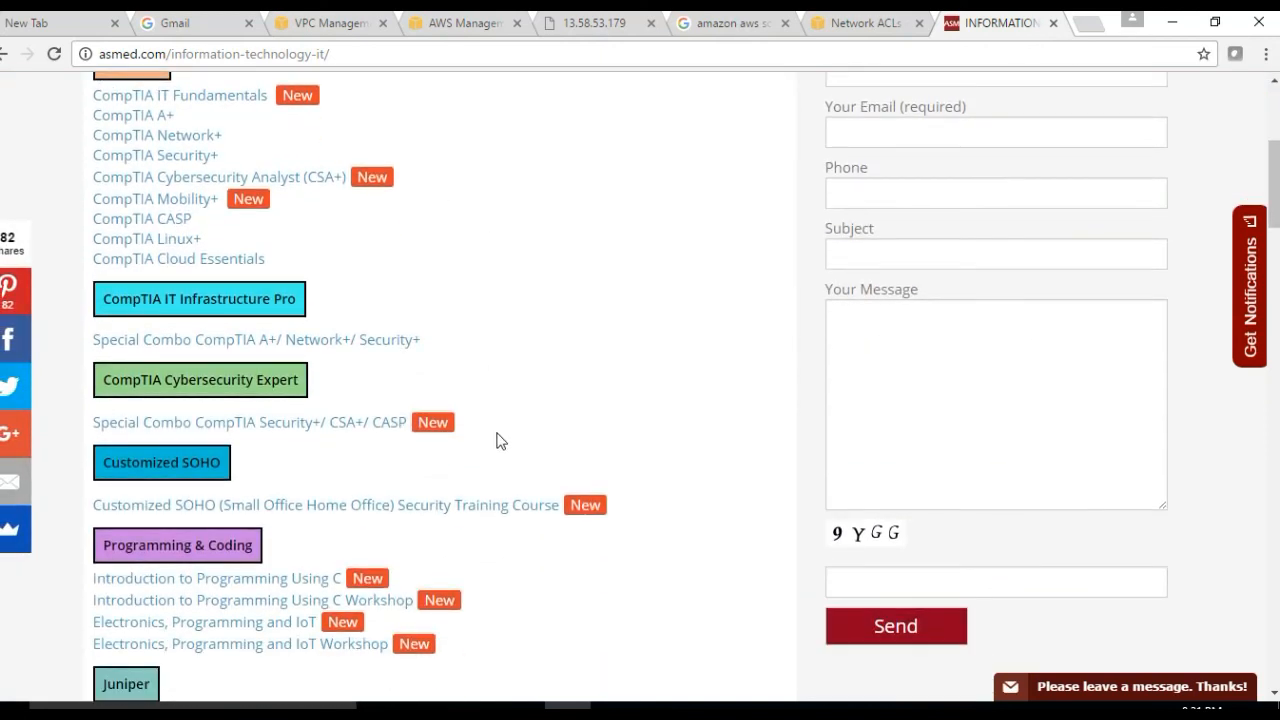
{"action": "scroll", "coordinate": [506, 463], "scroll_direction": "down", "scroll_amount": 2}
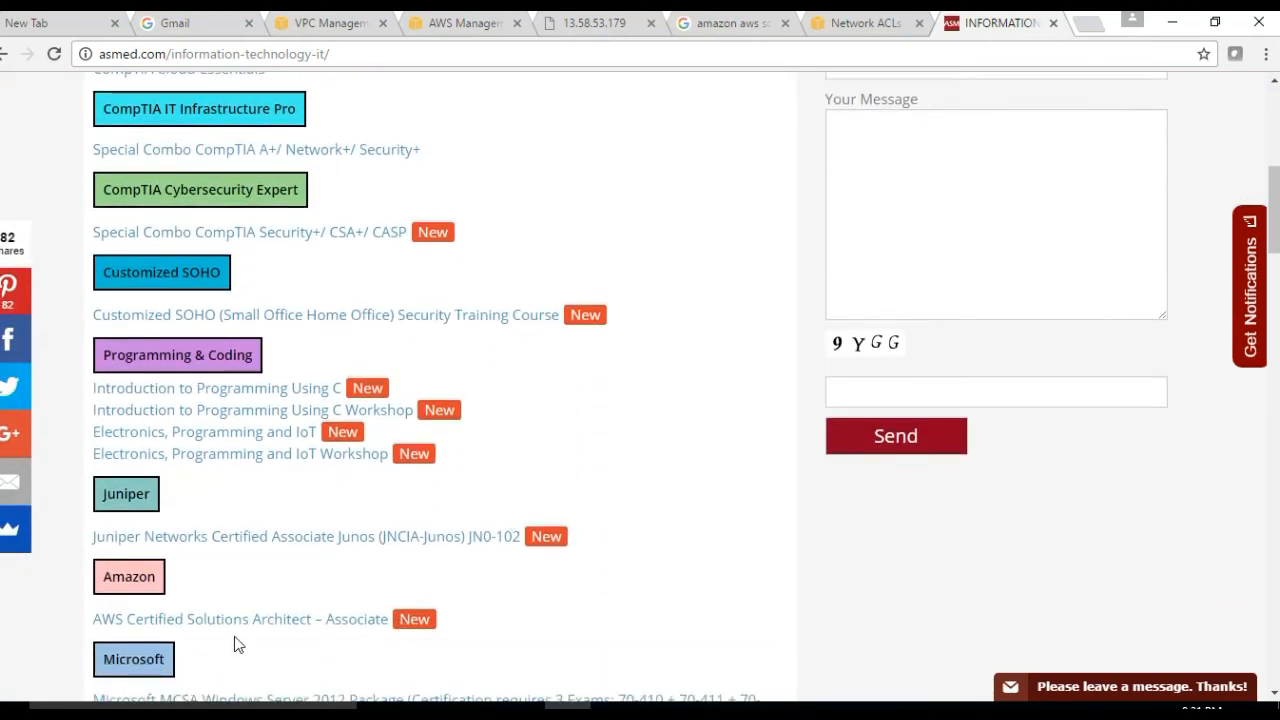
{"action": "left_click", "coordinate": [246, 621]}
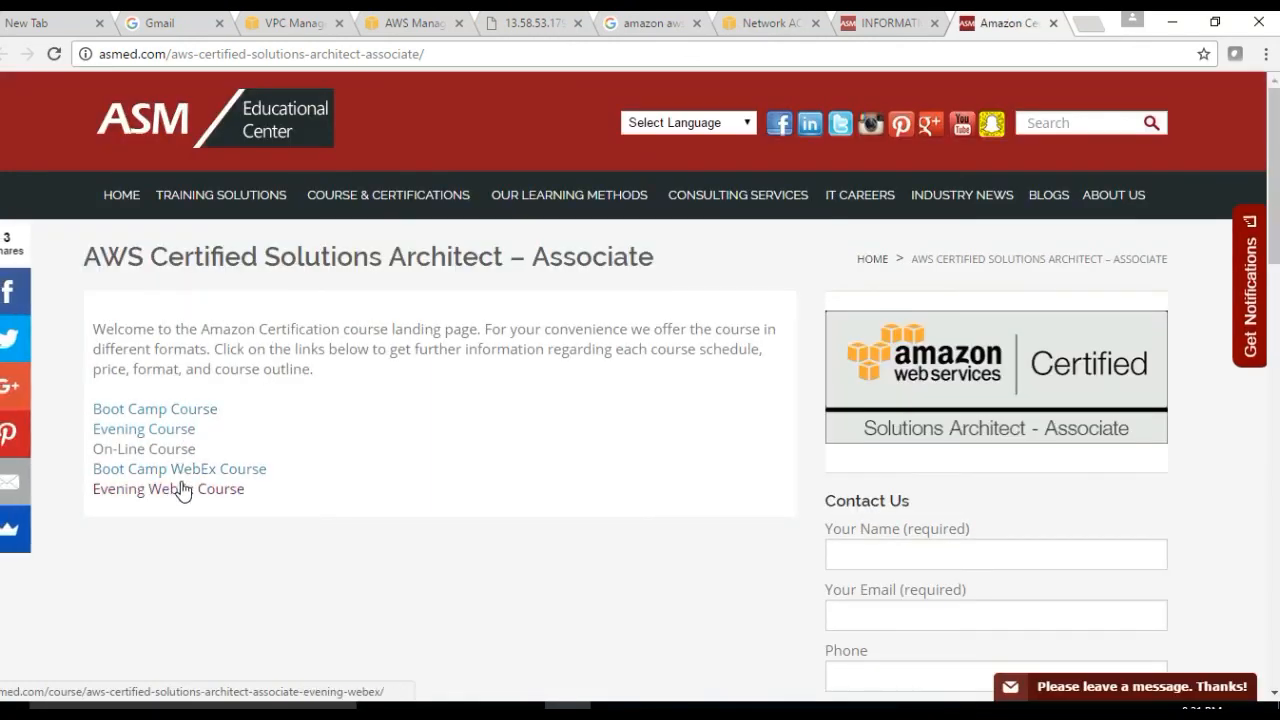
- Open the site's Amazon AWS blog category and look through its posts, returning to the start of the page
{"action": "mouse_move", "coordinate": [1072, 206]}
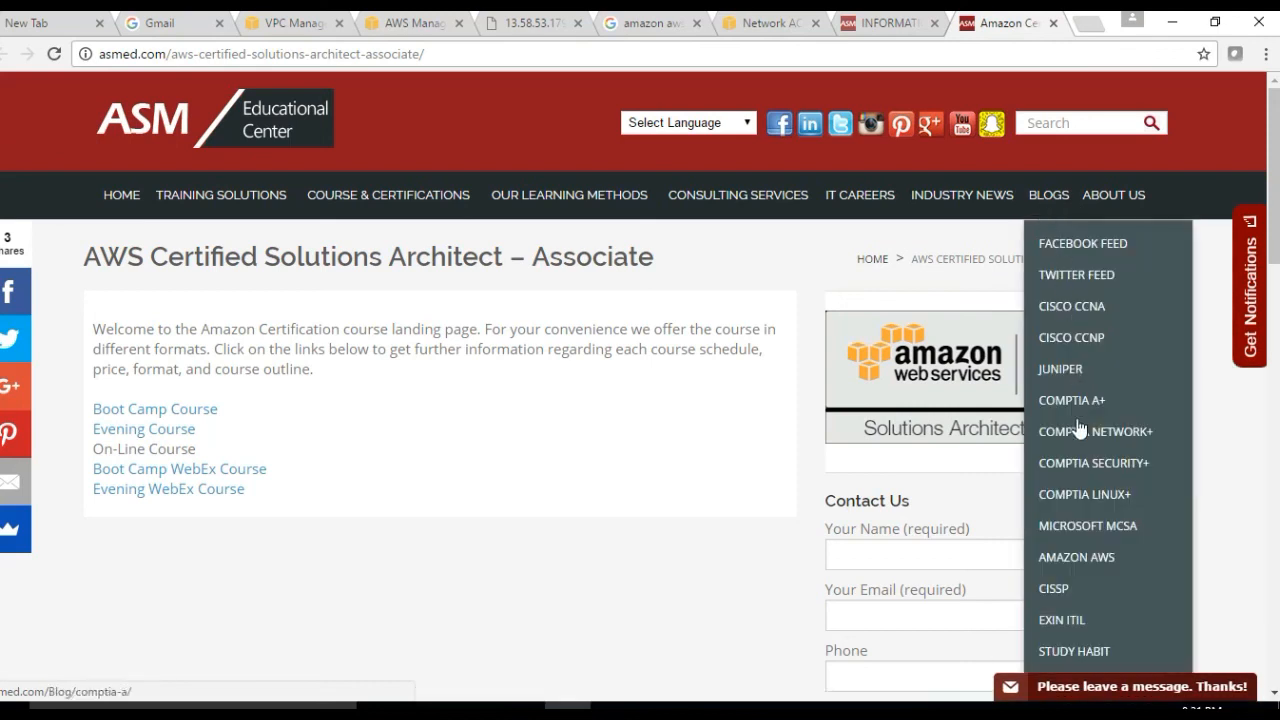
{"action": "left_click", "coordinate": [1058, 560]}
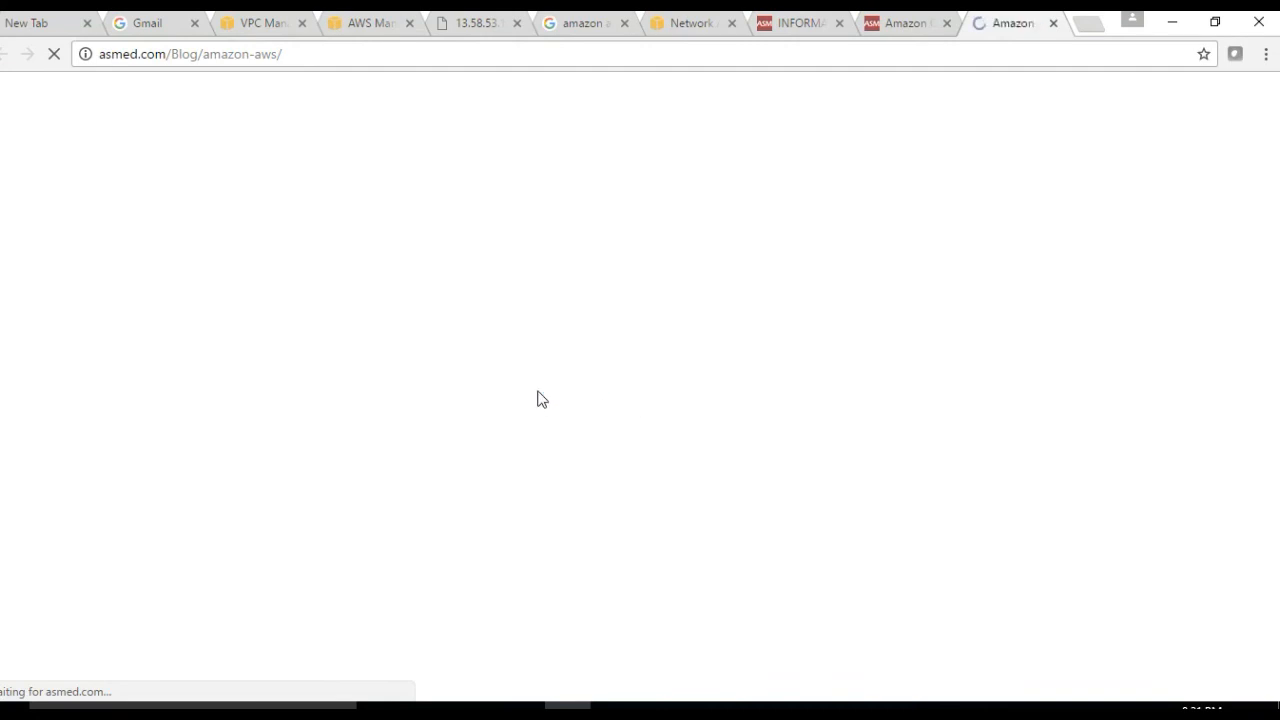
{"action": "scroll", "coordinate": [335, 443], "scroll_direction": "down", "scroll_amount": 1}
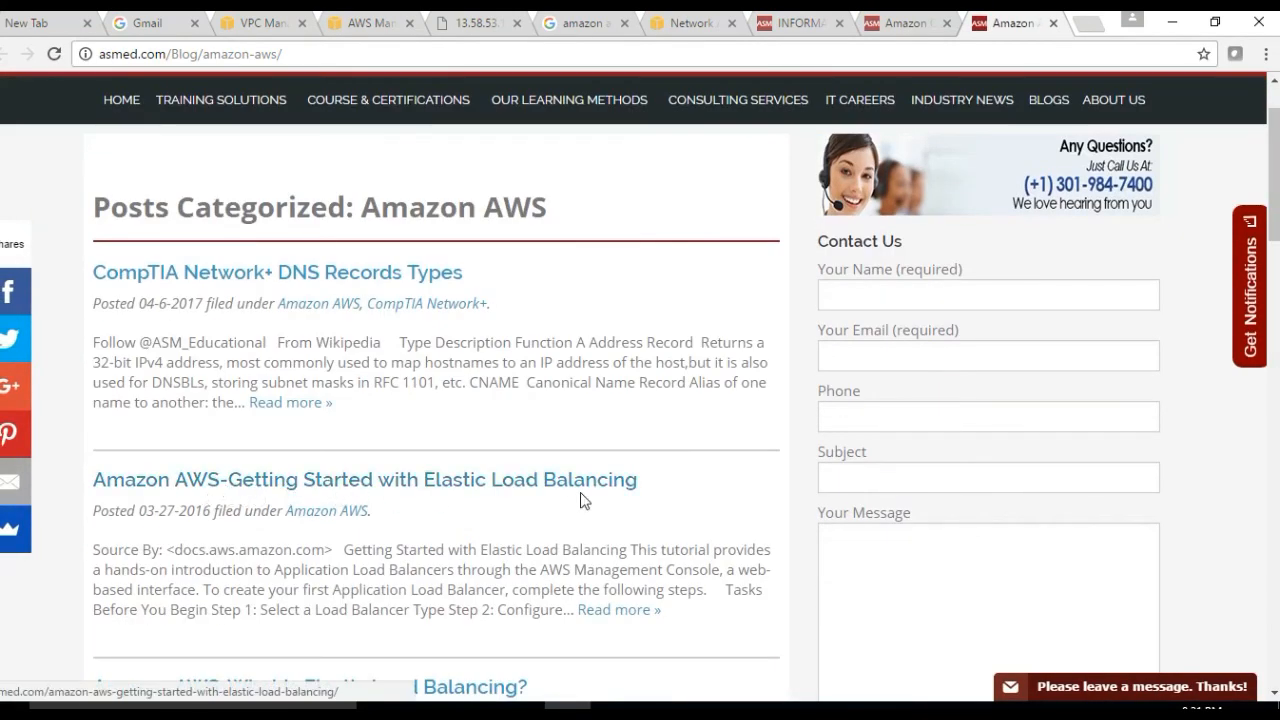
{"action": "scroll", "coordinate": [585, 500], "scroll_direction": "down", "scroll_amount": 2}
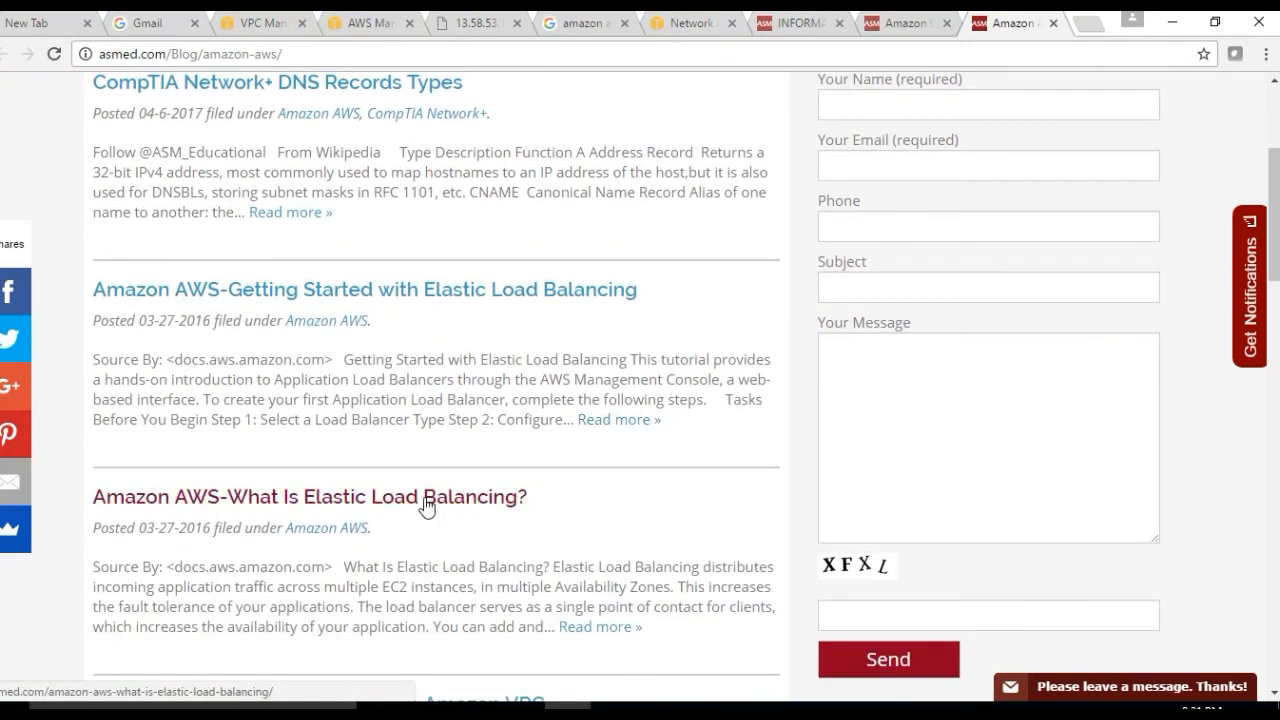
{"action": "scroll", "coordinate": [426, 507], "scroll_direction": "down", "scroll_amount": 2}
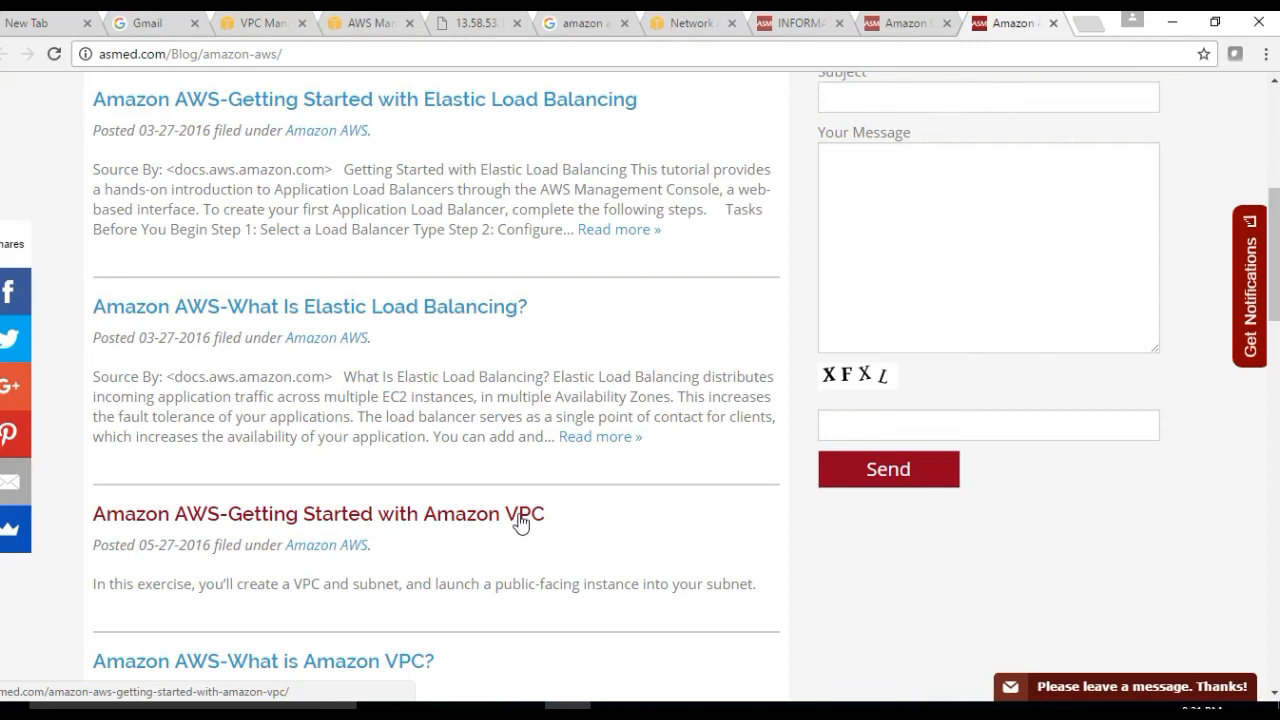
{"action": "scroll", "coordinate": [519, 521], "scroll_direction": "down", "scroll_amount": 2}
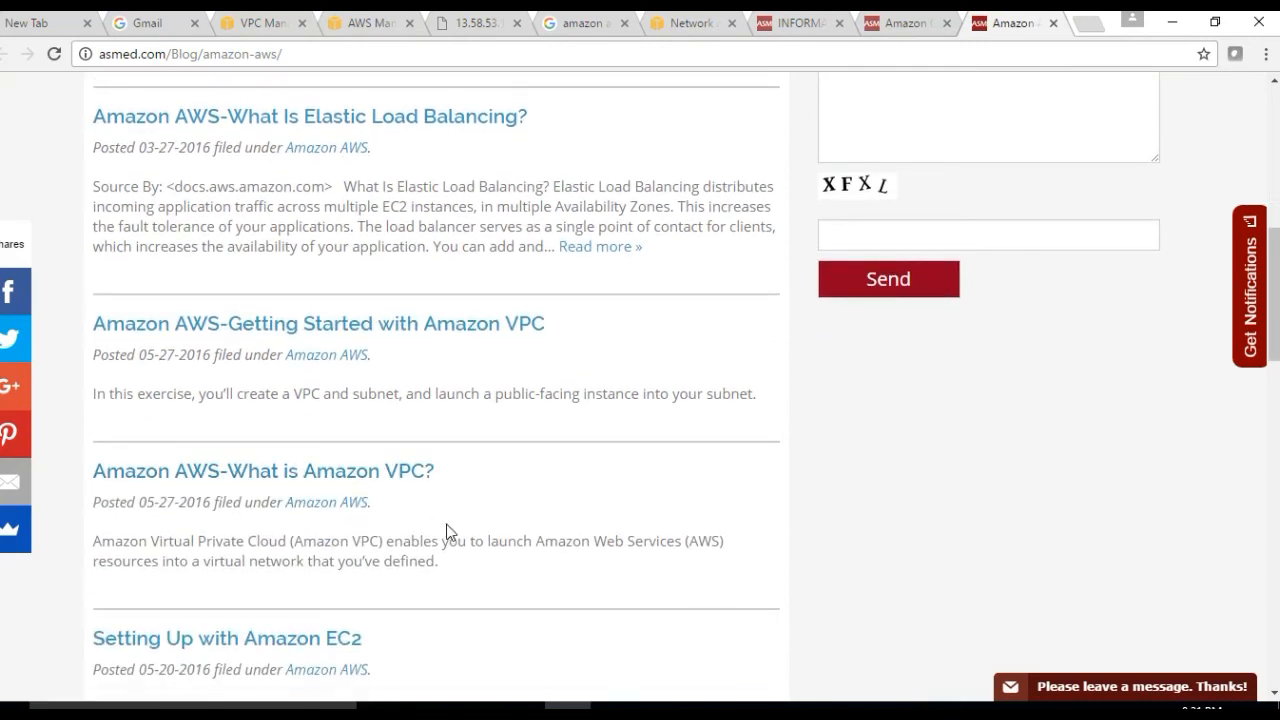
{"action": "scroll", "coordinate": [449, 531], "scroll_direction": "down", "scroll_amount": 1}
{"action": "scroll", "coordinate": [245, 545], "scroll_direction": "down", "scroll_amount": 2}
{"action": "scroll", "coordinate": [252, 546], "scroll_direction": "down", "scroll_amount": 1}
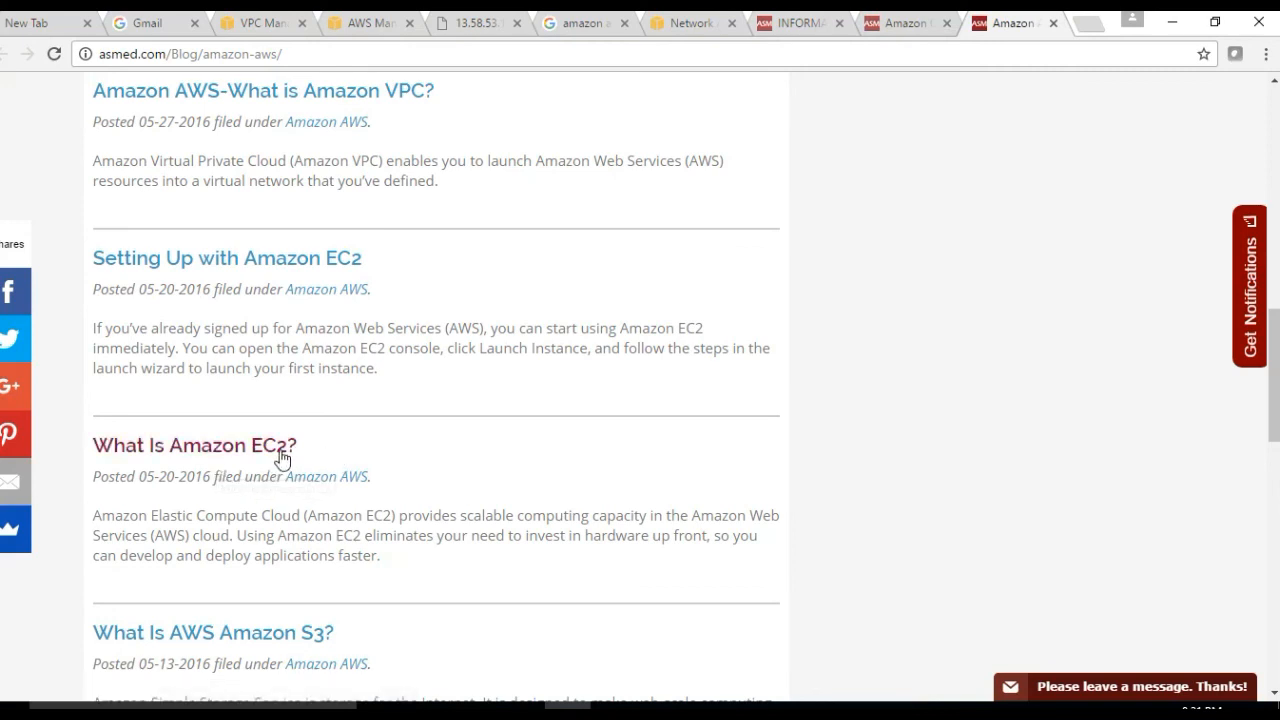
{"action": "scroll", "coordinate": [251, 667], "scroll_direction": "down", "scroll_amount": 1}
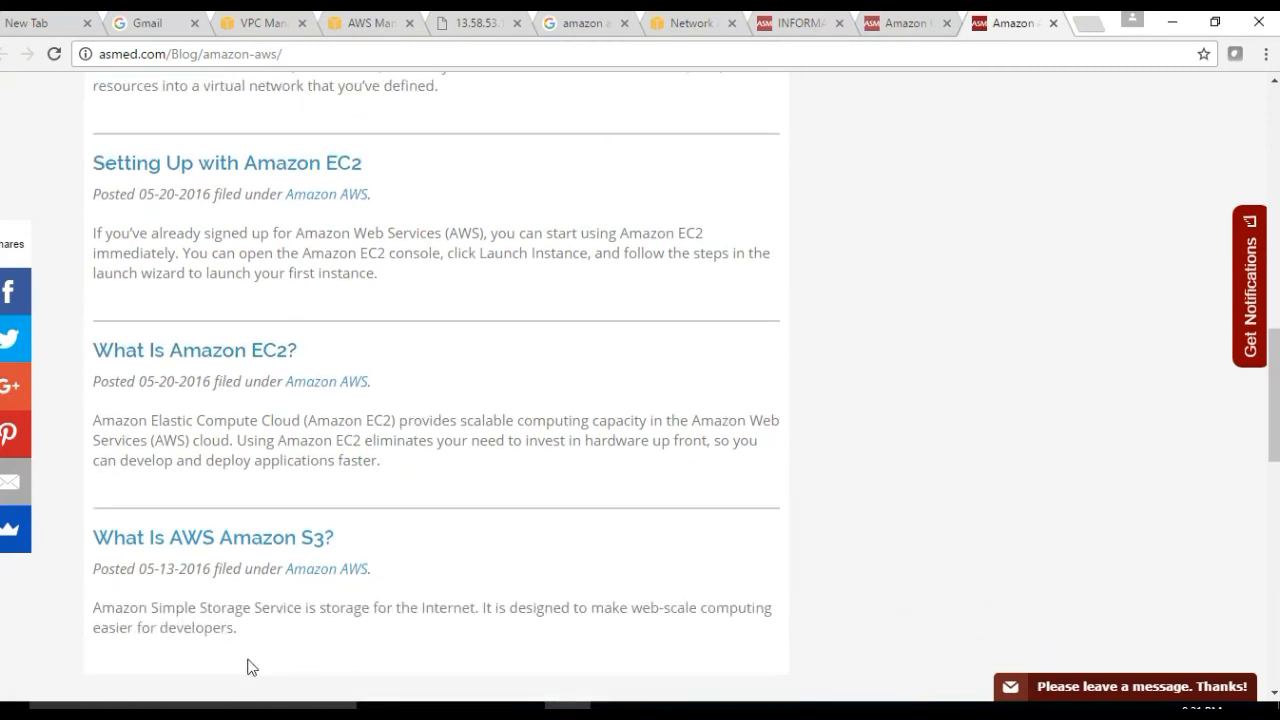
{"action": "scroll", "coordinate": [551, 509], "scroll_direction": "up", "scroll_amount": 5}
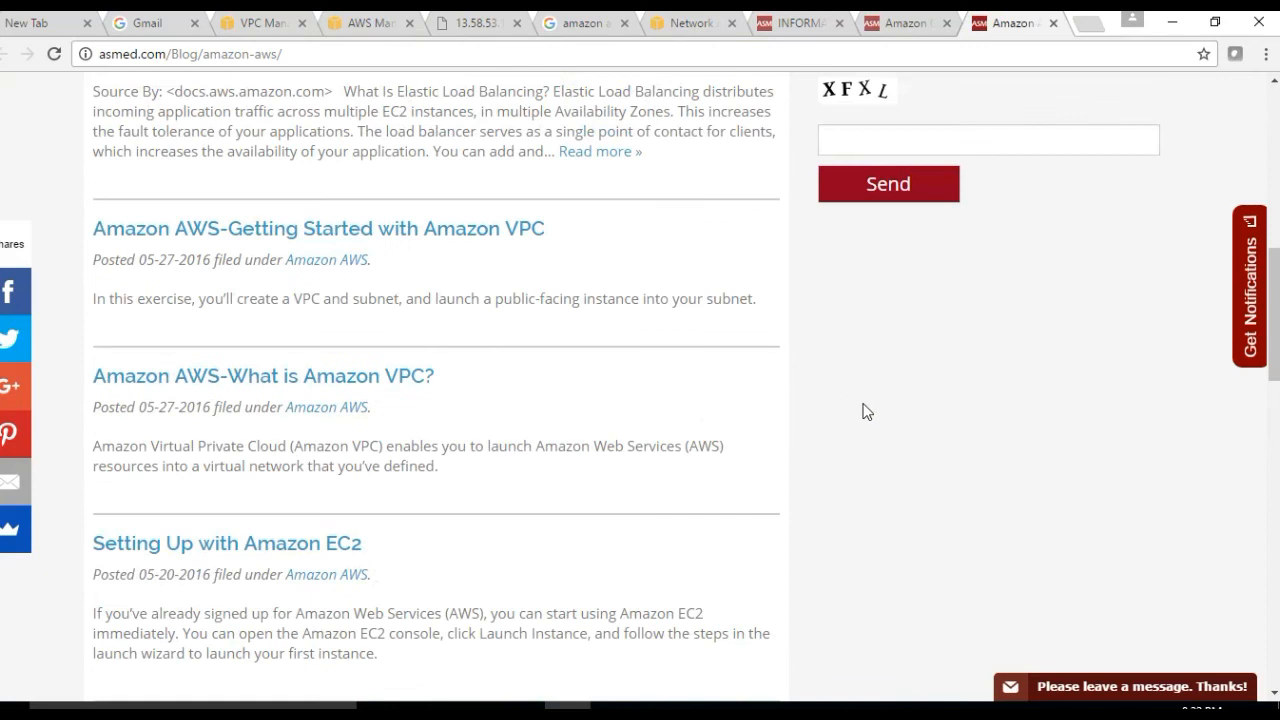
{"action": "scroll", "coordinate": [868, 411], "scroll_direction": "up", "scroll_amount": 6}
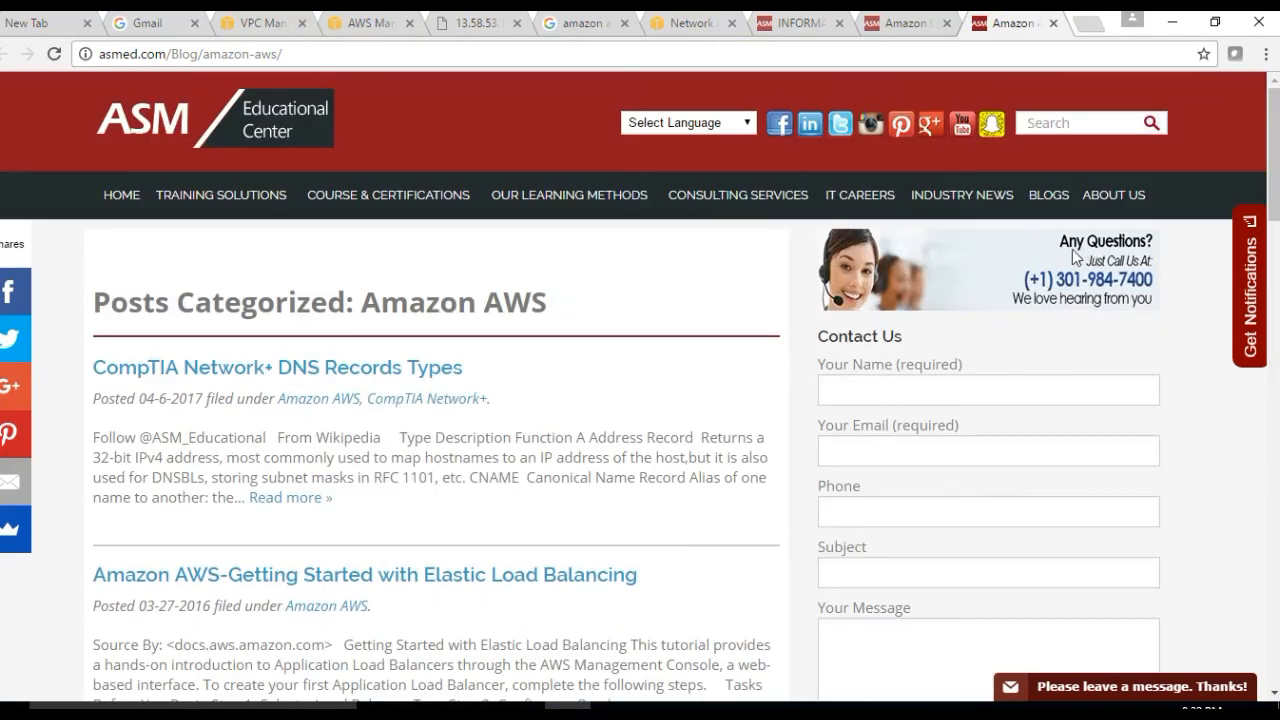